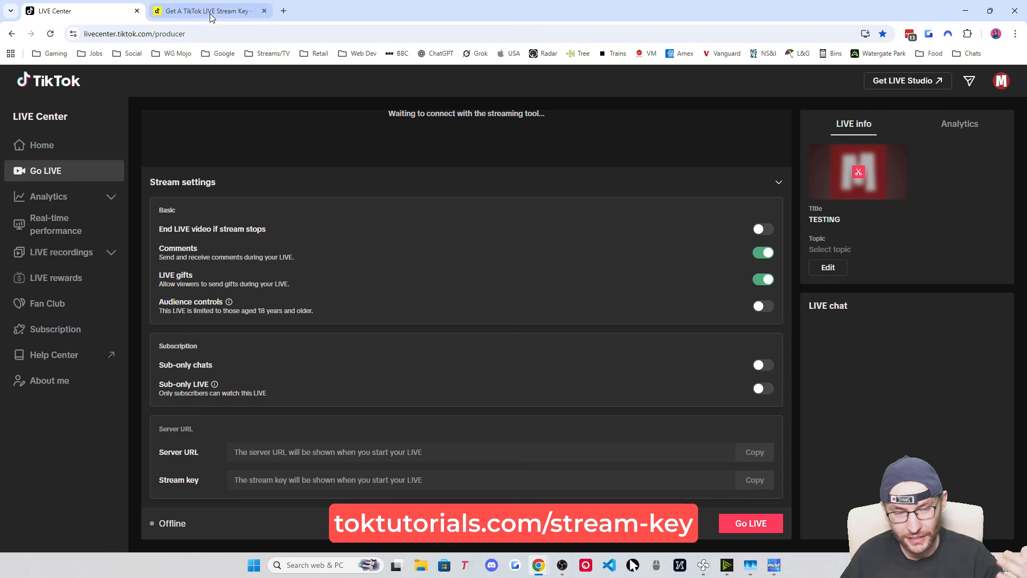
Move from the LIVE Center tab past the stream-key guide to the aitum.tv tab
{"action": "left_click", "coordinate": [206, 10]}
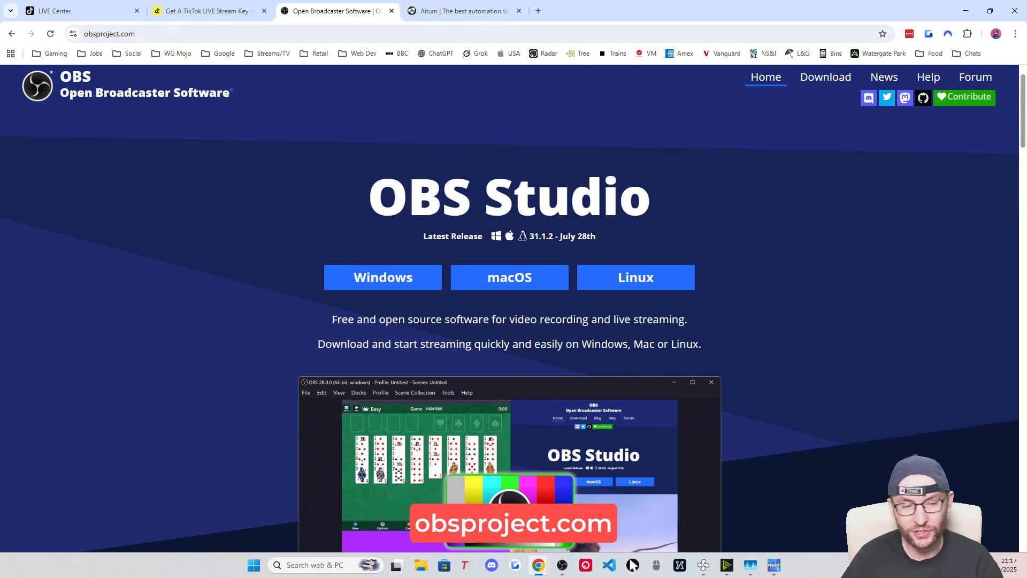
{"action": "left_click", "coordinate": [463, 11]}
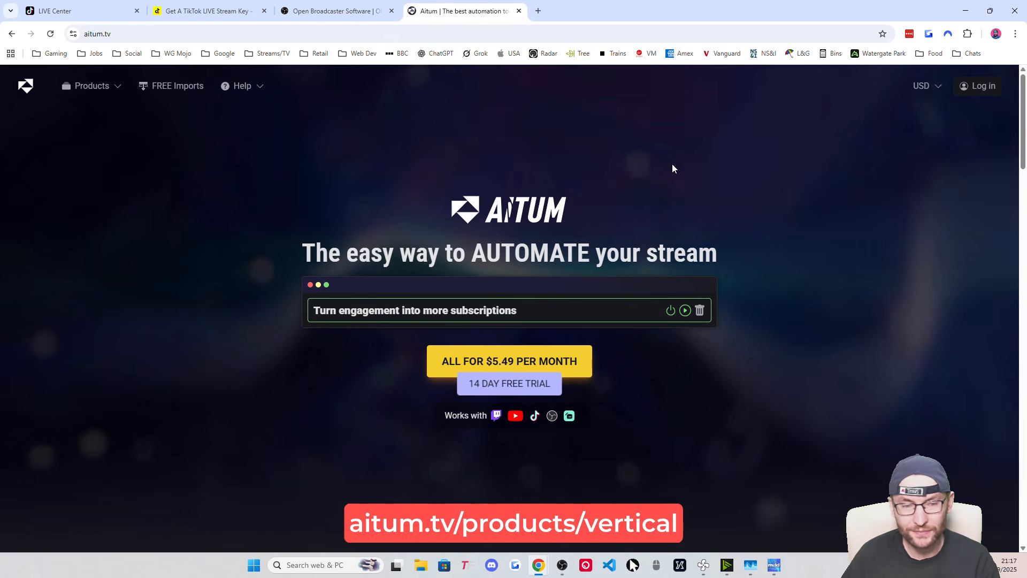
Browse the Aitum Vertical and Multistream plugin pages from the Products menu
{"action": "left_click", "coordinate": [107, 87]}
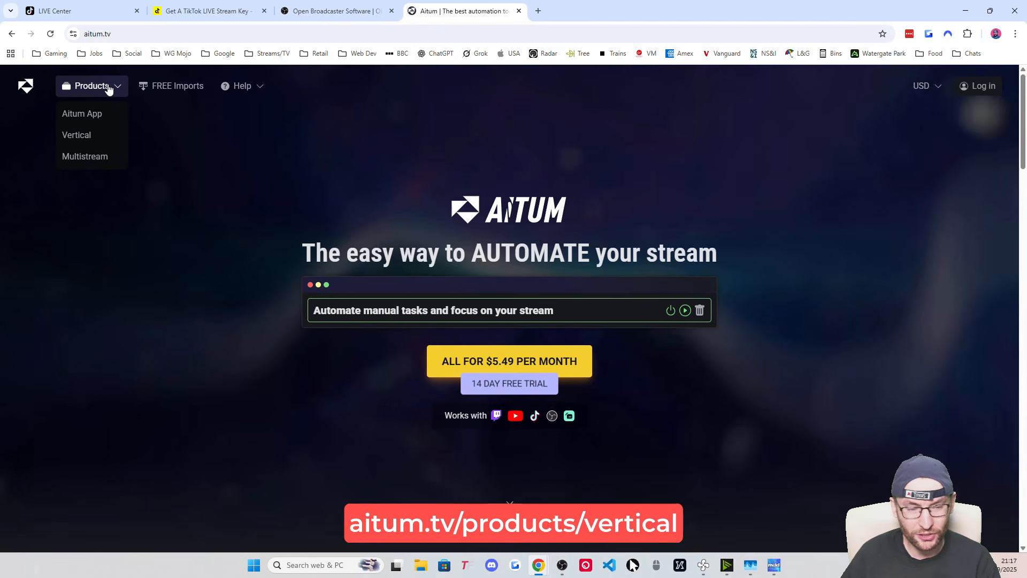
{"action": "left_click", "coordinate": [89, 134]}
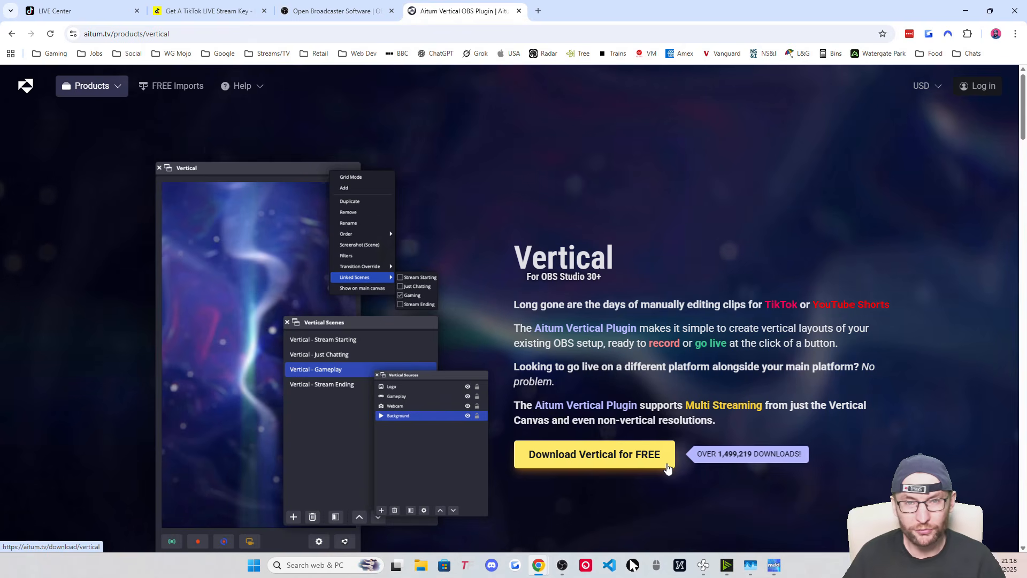
{"action": "mouse_move", "coordinate": [115, 88]}
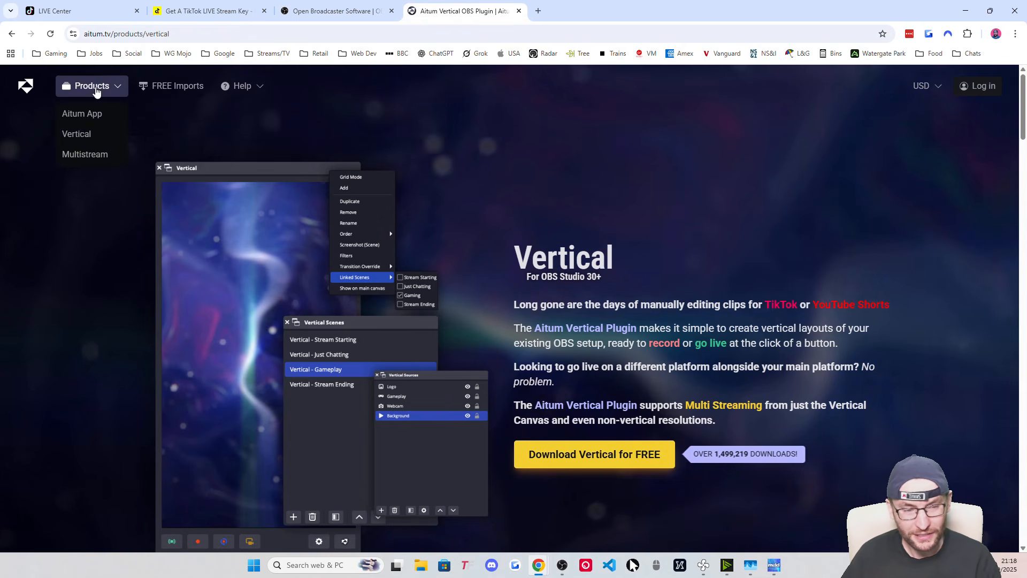
{"action": "left_click", "coordinate": [85, 159]}
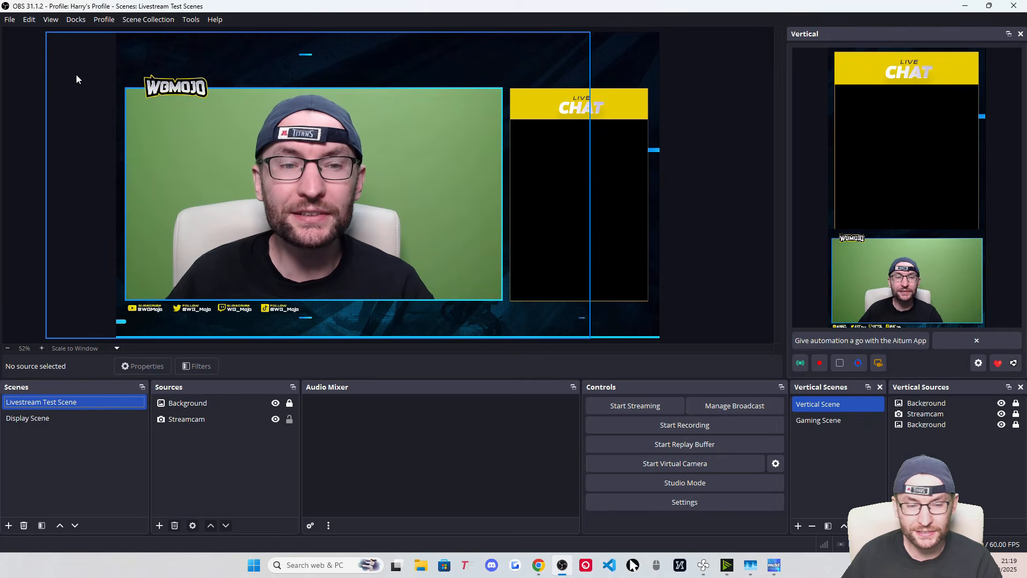
Add a new scene collection called 'TT LIVE Scenes' and make it active
{"action": "left_click", "coordinate": [153, 22]}
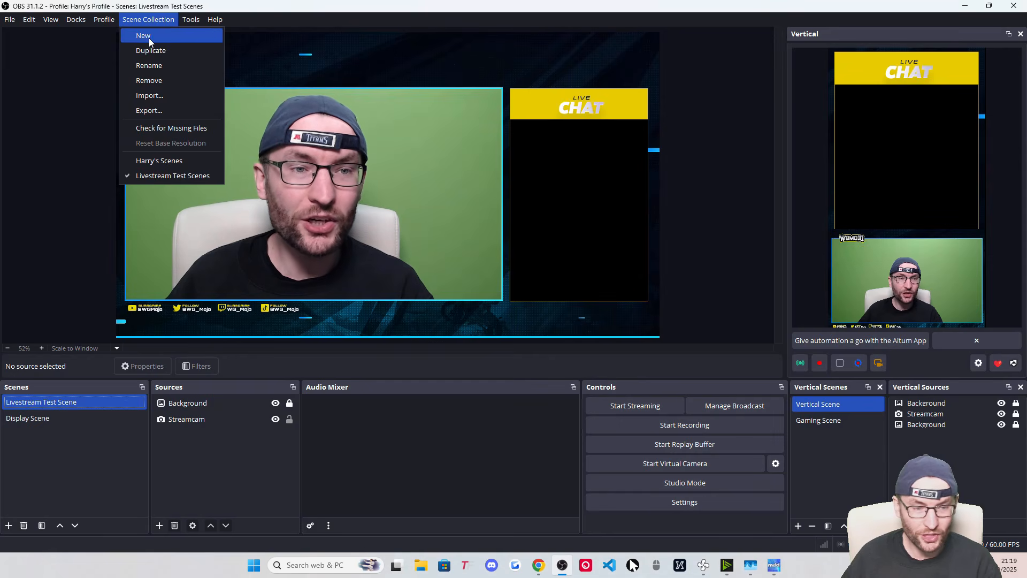
{"action": "left_click", "coordinate": [150, 38]}
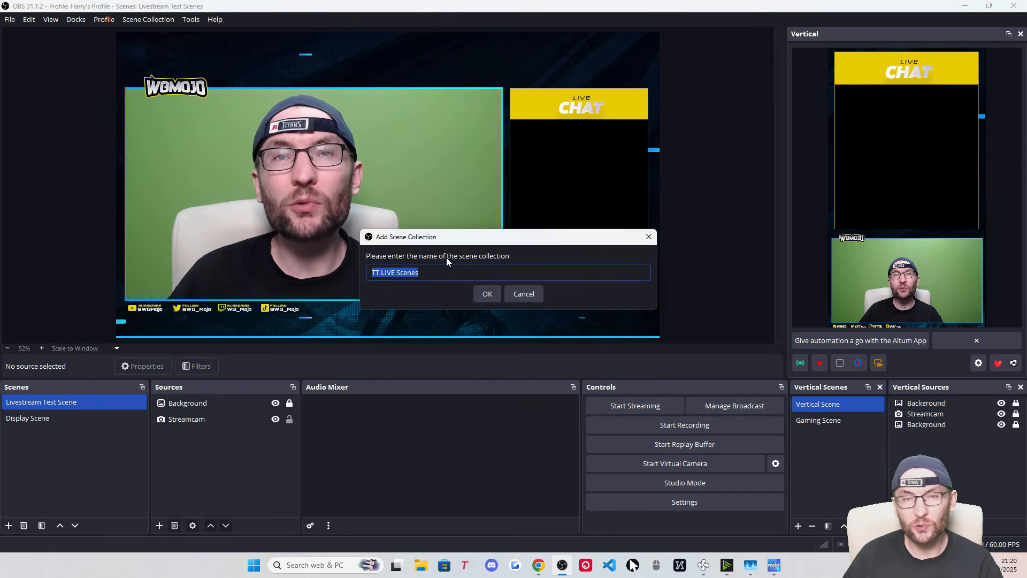
{"action": "left_click", "coordinate": [471, 275]}
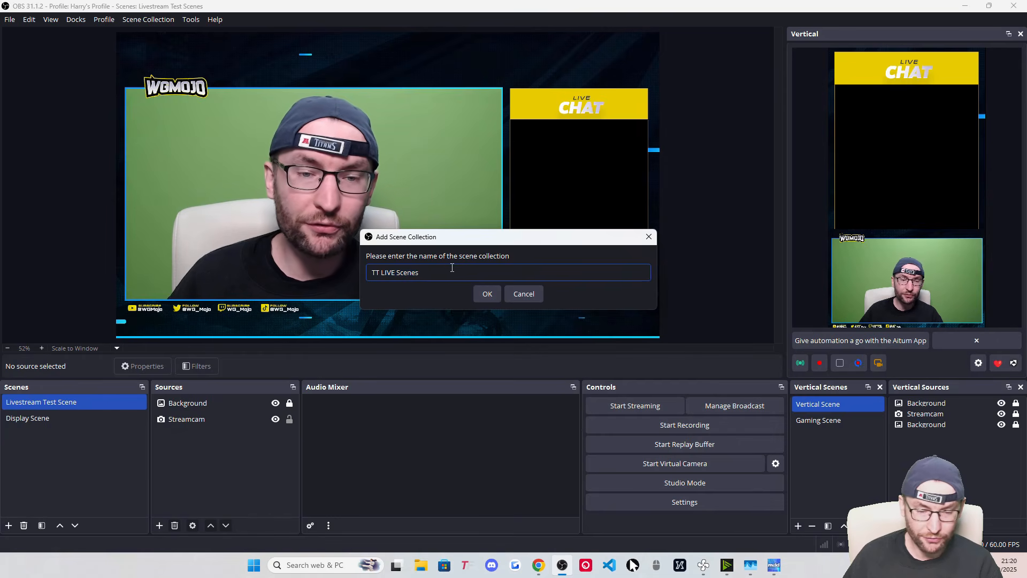
{"action": "left_click", "coordinate": [488, 294]}
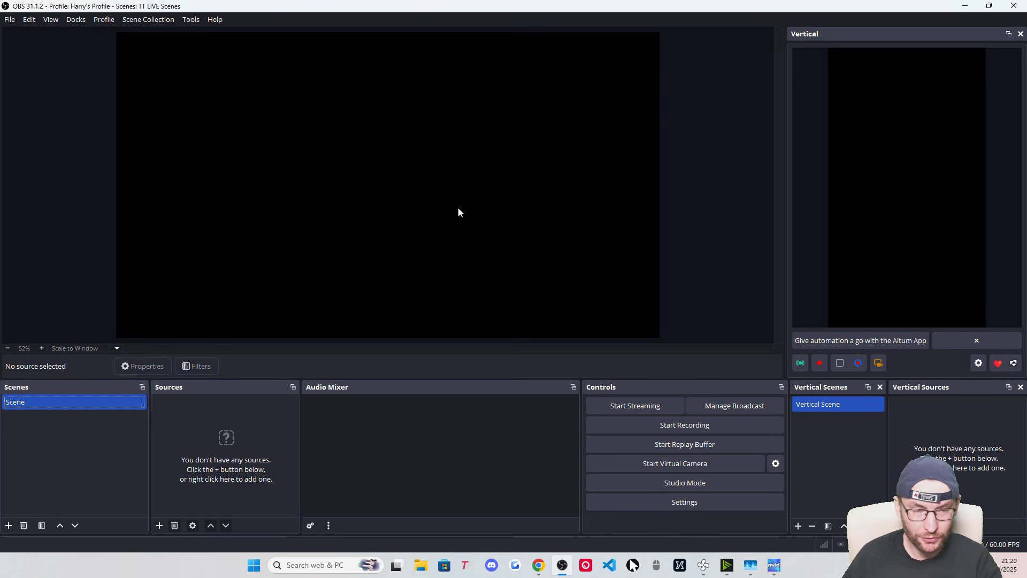
Create the 'TT LIVE Profile' profile with the auto-configuration wizard left enabled
{"action": "left_click", "coordinate": [108, 23]}
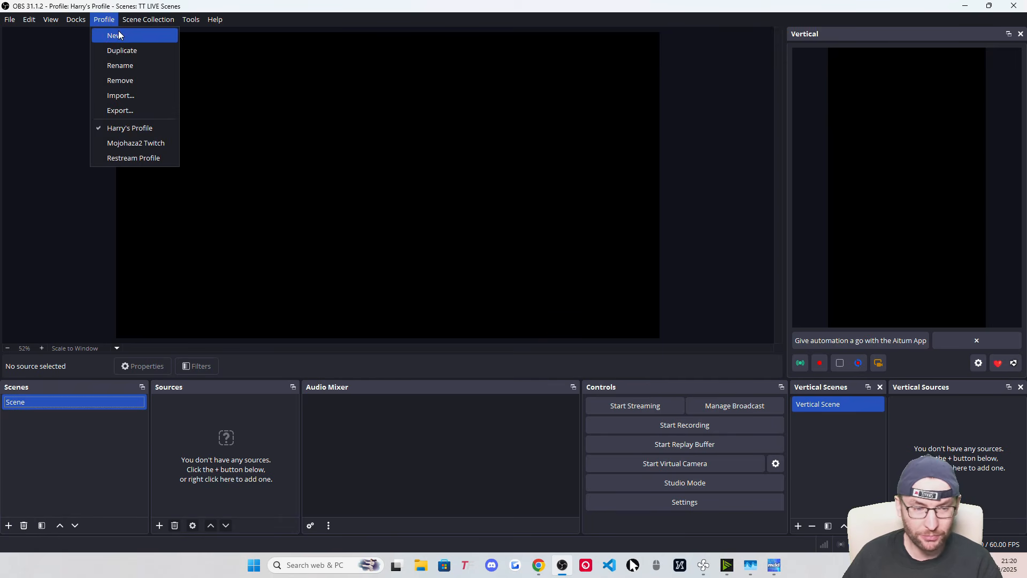
{"action": "left_click", "coordinate": [119, 35]}
{"action": "left_click_drag", "start_coordinate": [418, 265], "coordinate": [369, 266]}
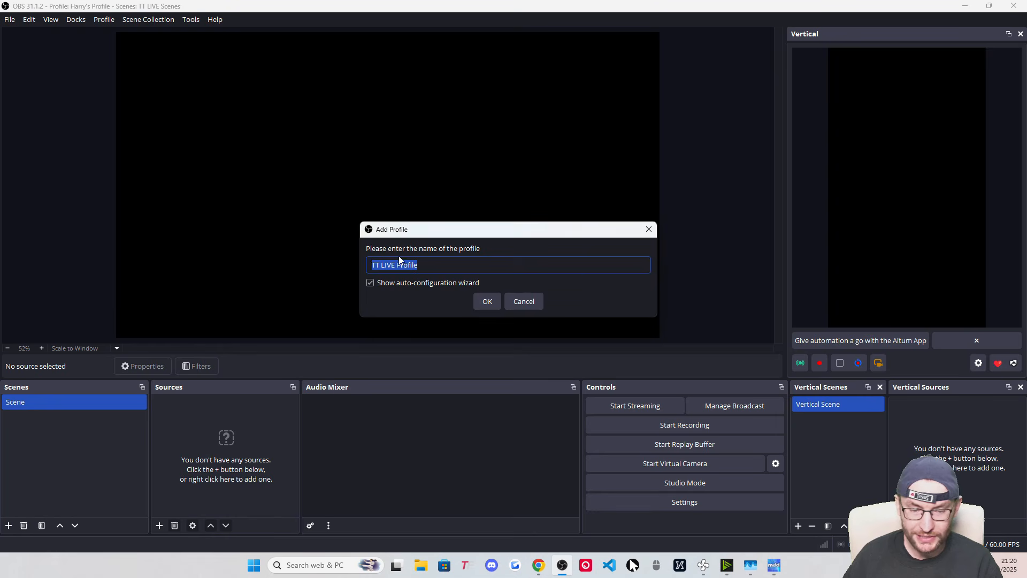
{"action": "left_click", "coordinate": [421, 267]}
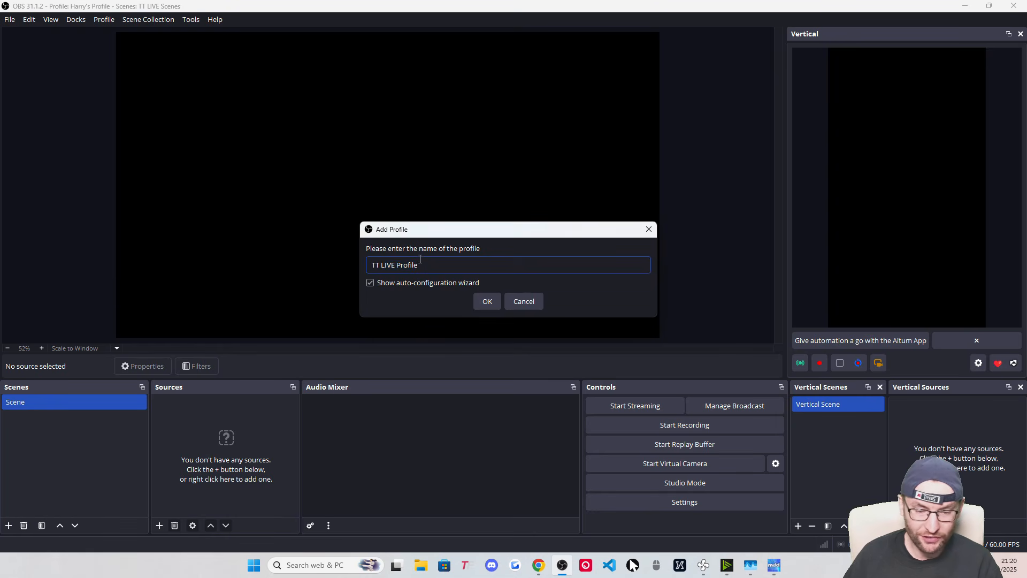
{"action": "left_click", "coordinate": [489, 303]}
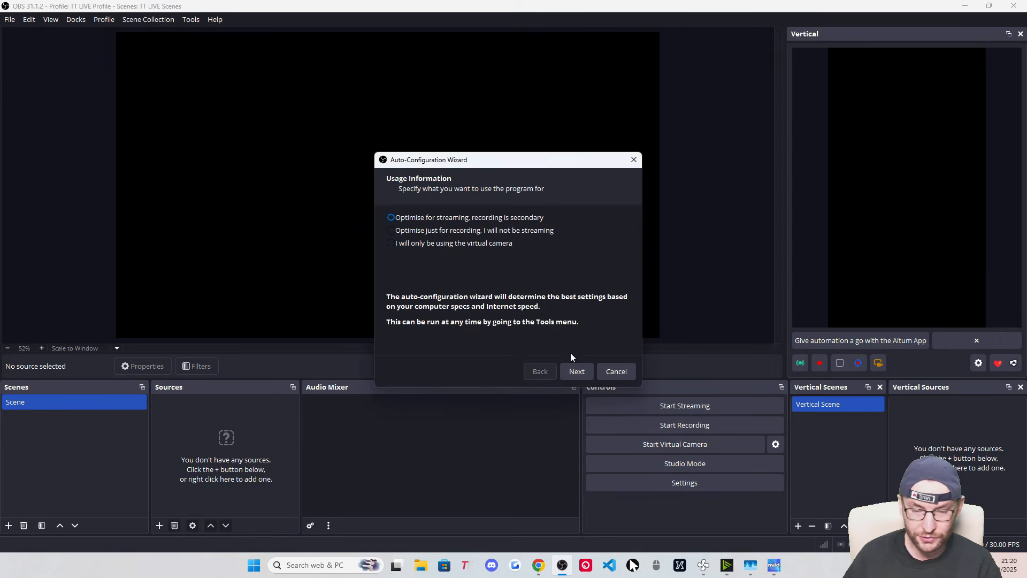
Choose a 1920x1080 canvas resolution at 60 FPS in the wizard
{"action": "left_click", "coordinate": [577, 371]}
{"action": "left_click", "coordinate": [518, 222]}
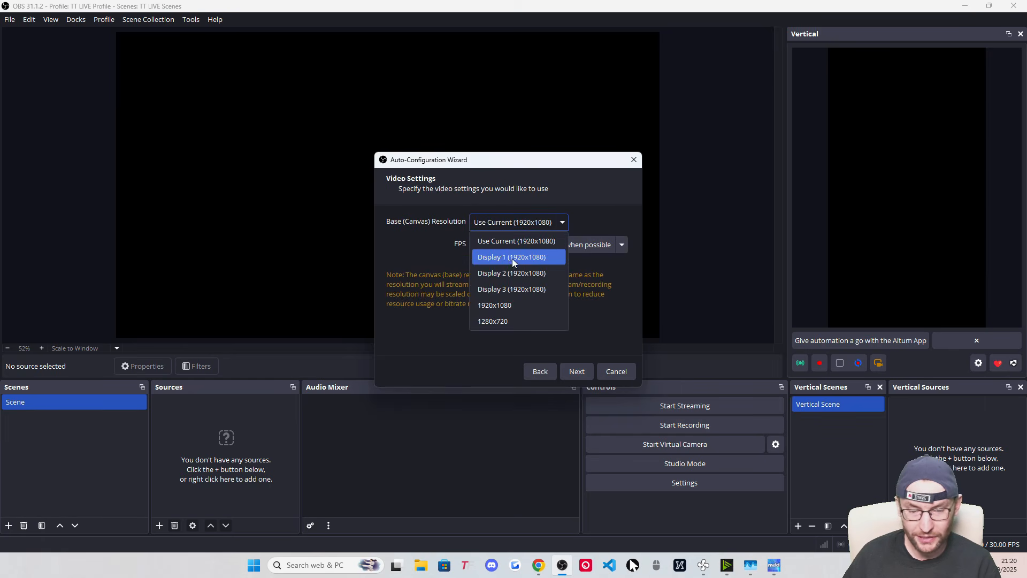
{"action": "left_click", "coordinate": [504, 306]}
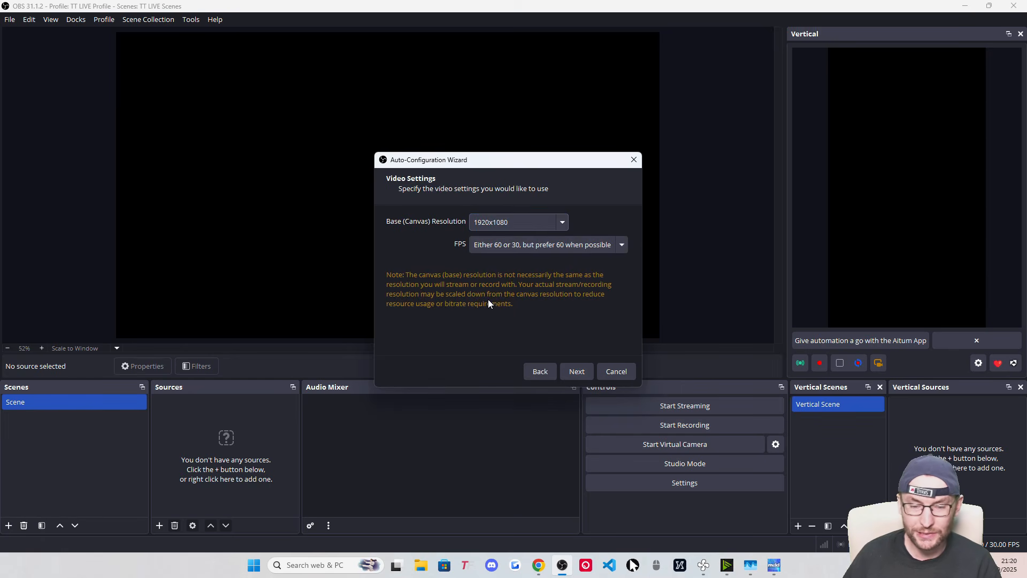
{"action": "left_click", "coordinate": [499, 246]}
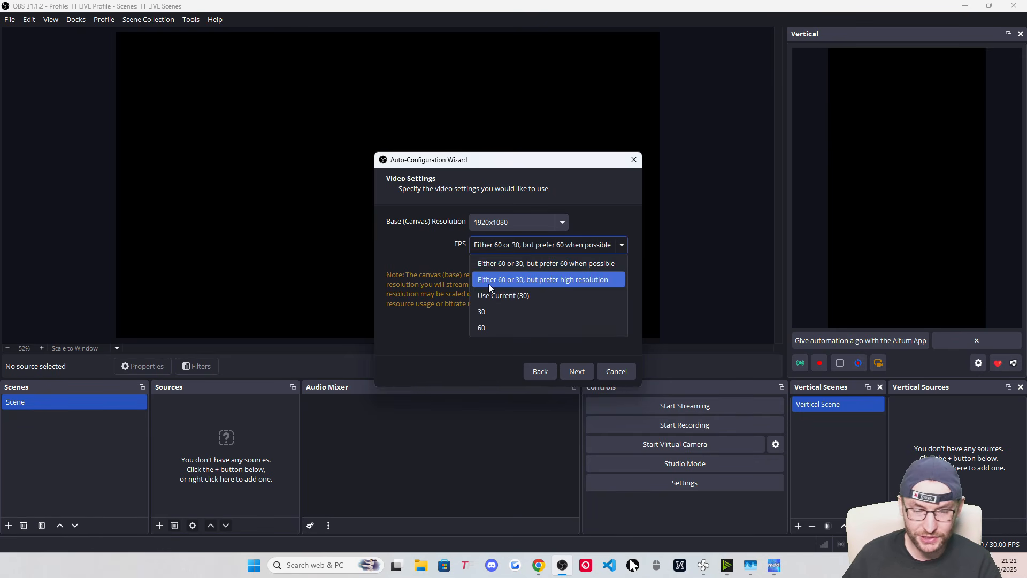
{"action": "left_click", "coordinate": [489, 326]}
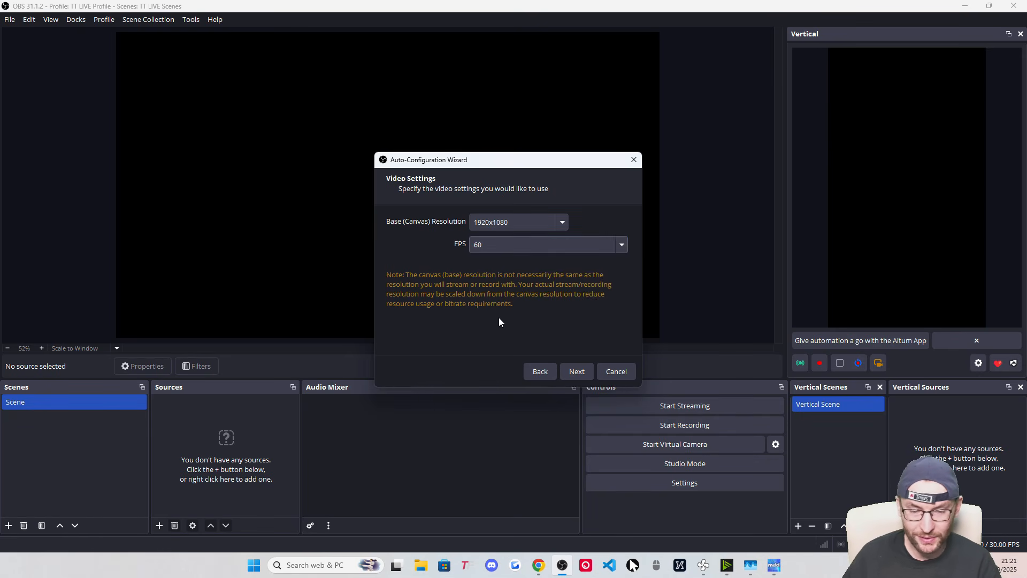
Set the streaming service to Custom and enter the server address and stream key
{"action": "left_click", "coordinate": [578, 370]}
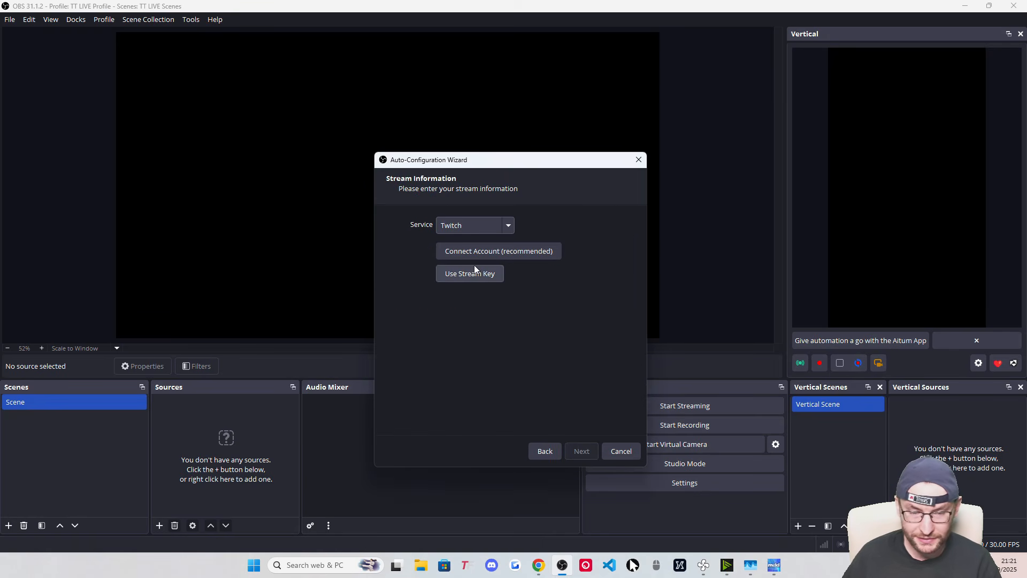
{"action": "left_click", "coordinate": [477, 226]}
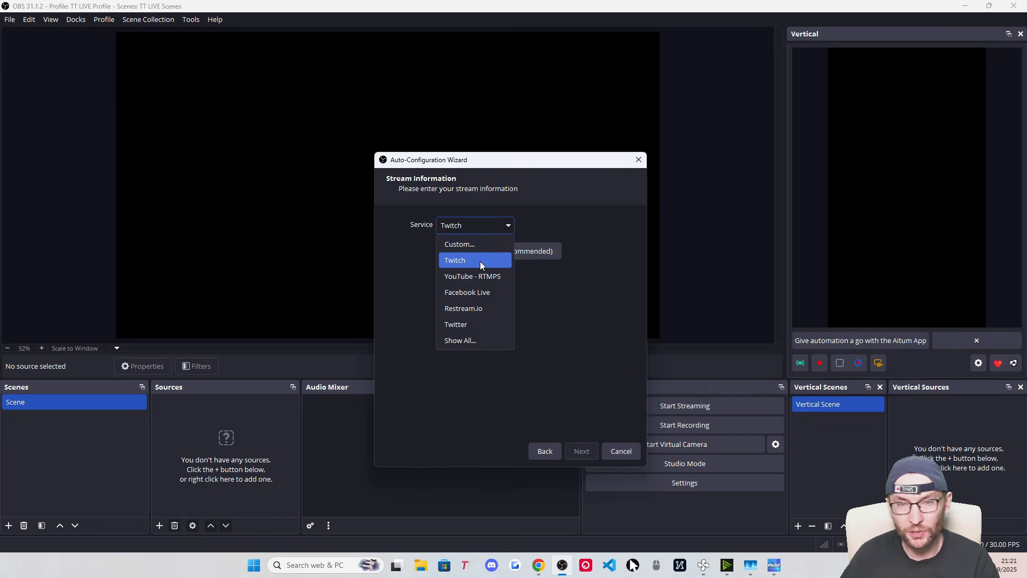
{"action": "left_click", "coordinate": [466, 246]}
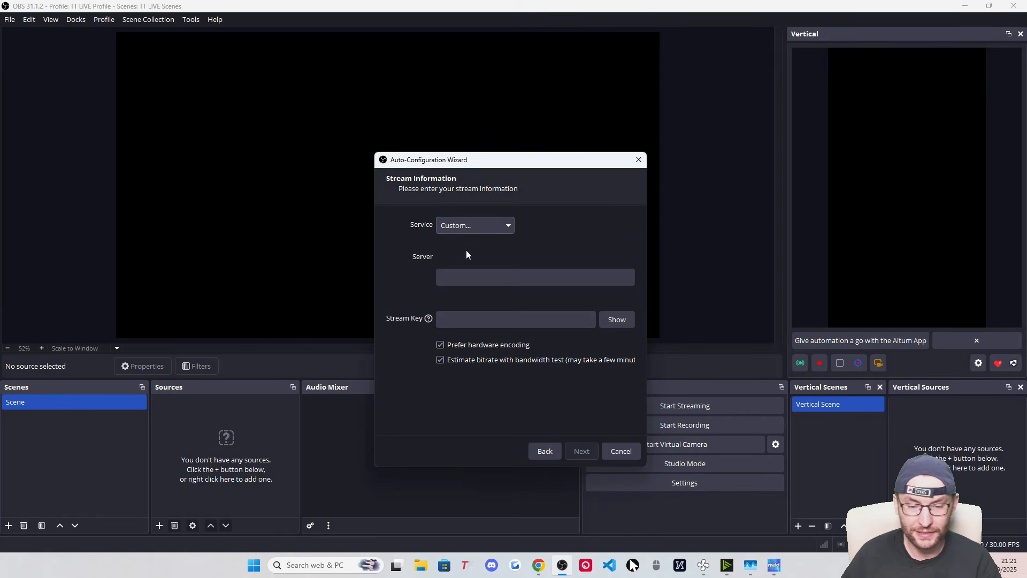
{"action": "left_click", "coordinate": [479, 280]}
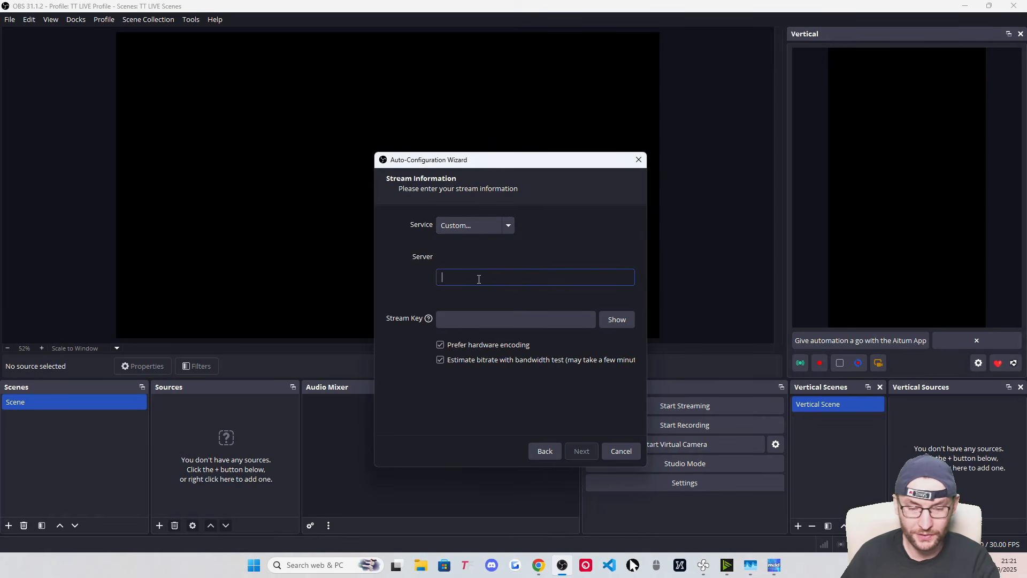
{"action": "type", "text": "2134"}
{"action": "left_click", "coordinate": [472, 317]}
{"action": "type", "text": "1234"}
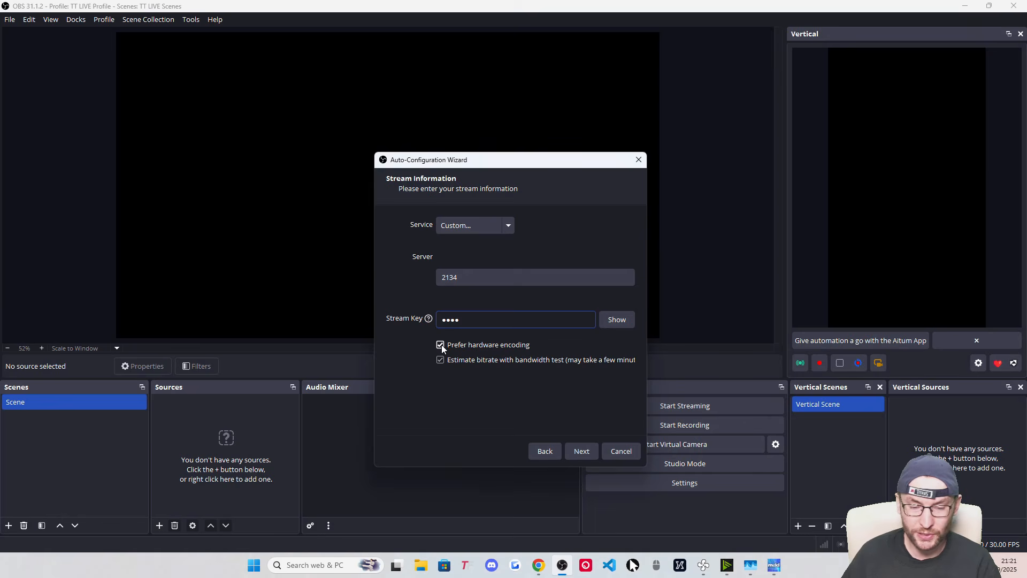
Skip the bandwidth test, set the bitrate to 6000, and apply the recommended settings
{"action": "left_click", "coordinate": [439, 360]}
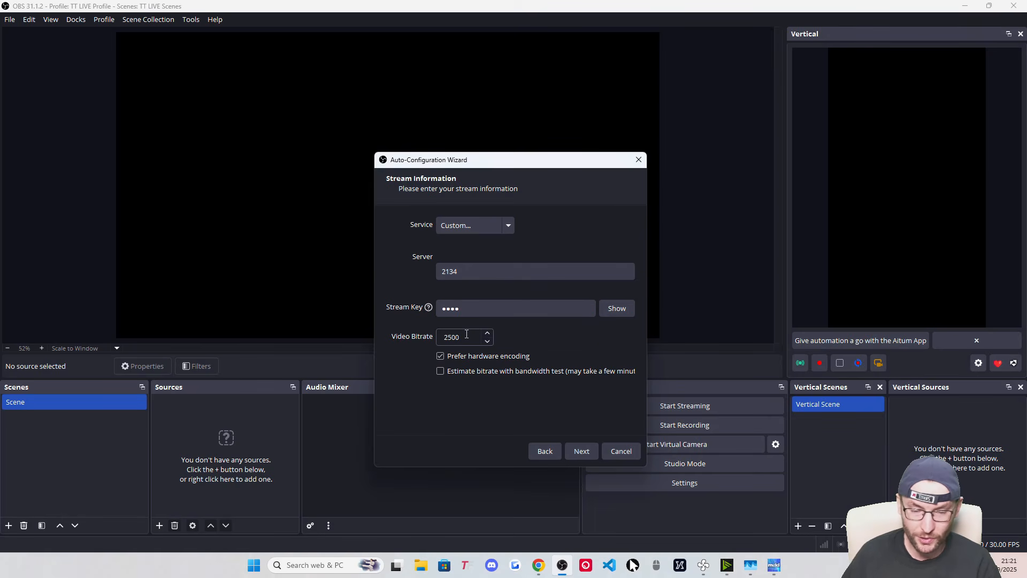
{"action": "double_click", "coordinate": [439, 333]}
{"action": "type", "text": "6000"}
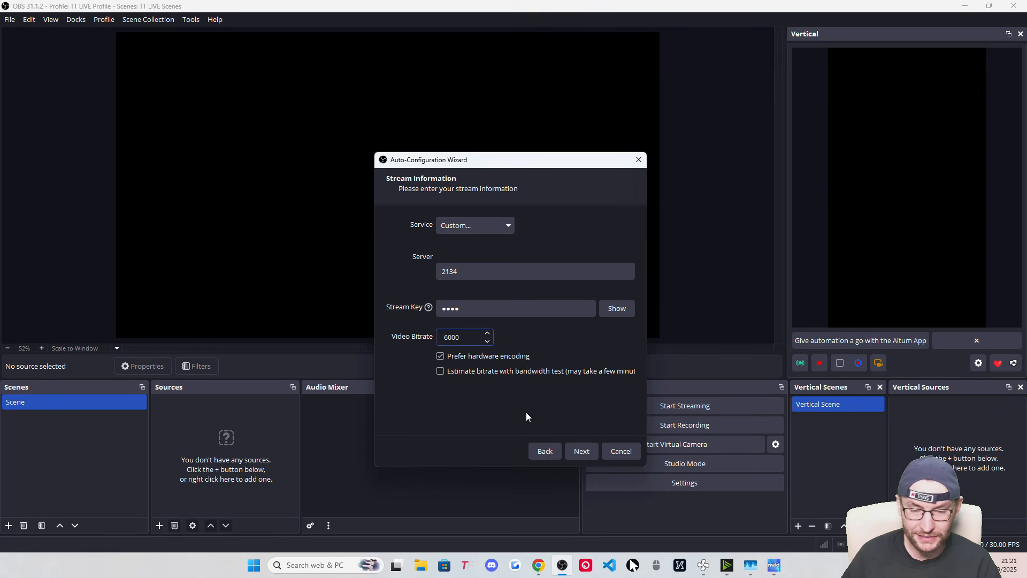
{"action": "left_click", "coordinate": [588, 449]}
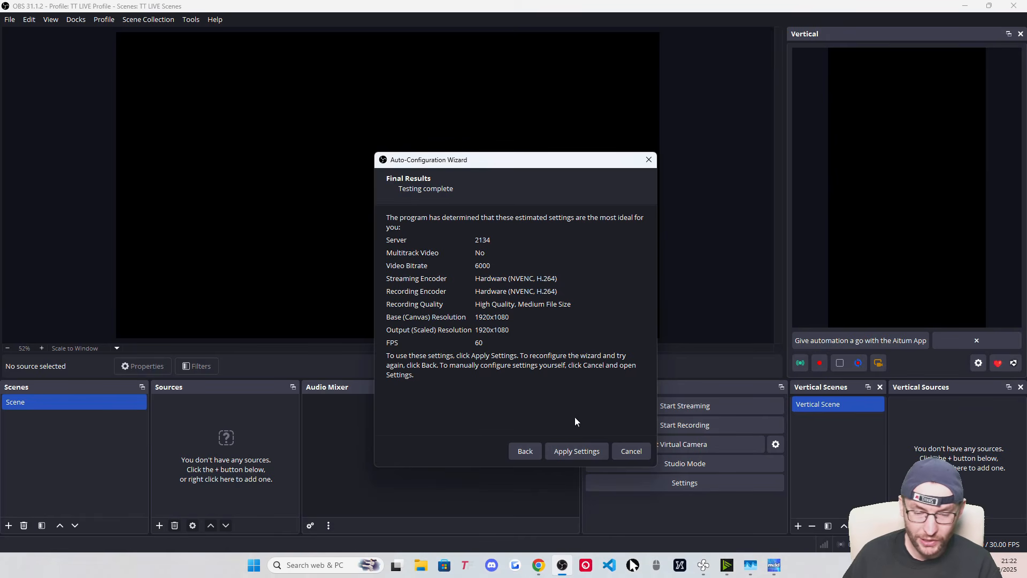
{"action": "left_click", "coordinate": [568, 452]}
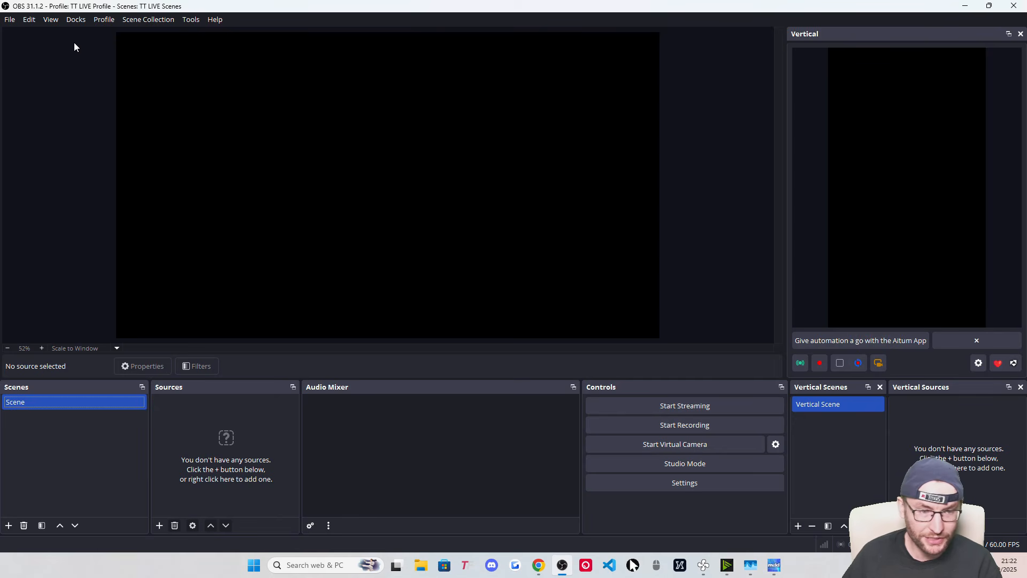
{"action": "left_click", "coordinate": [75, 20]}
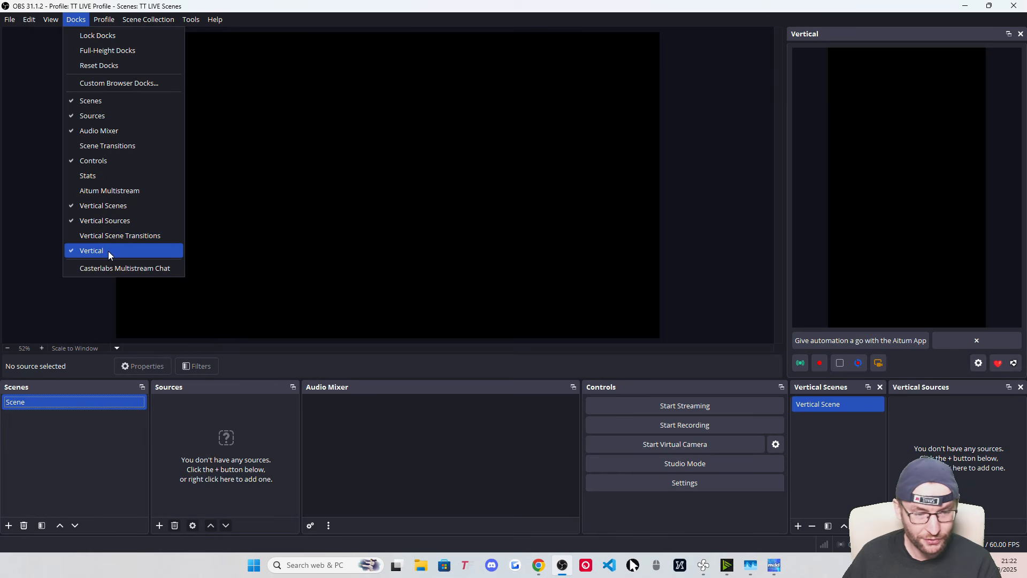
{"action": "left_click", "coordinate": [114, 194]}
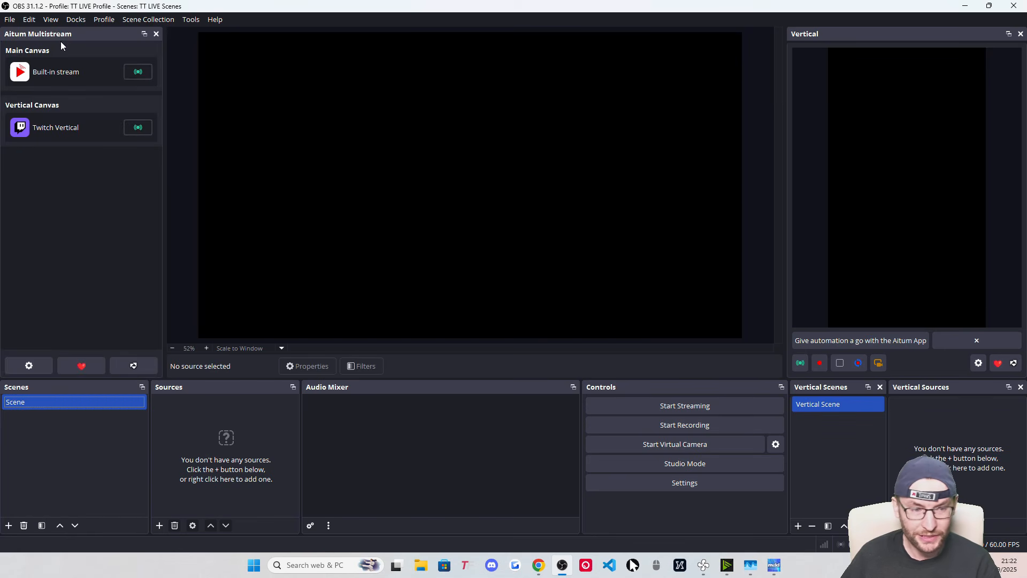
{"action": "left_click_drag", "start_coordinate": [326, 169], "coordinate": [27, 91]}
{"action": "left_click_drag", "start_coordinate": [154, 413], "coordinate": [165, 413]}
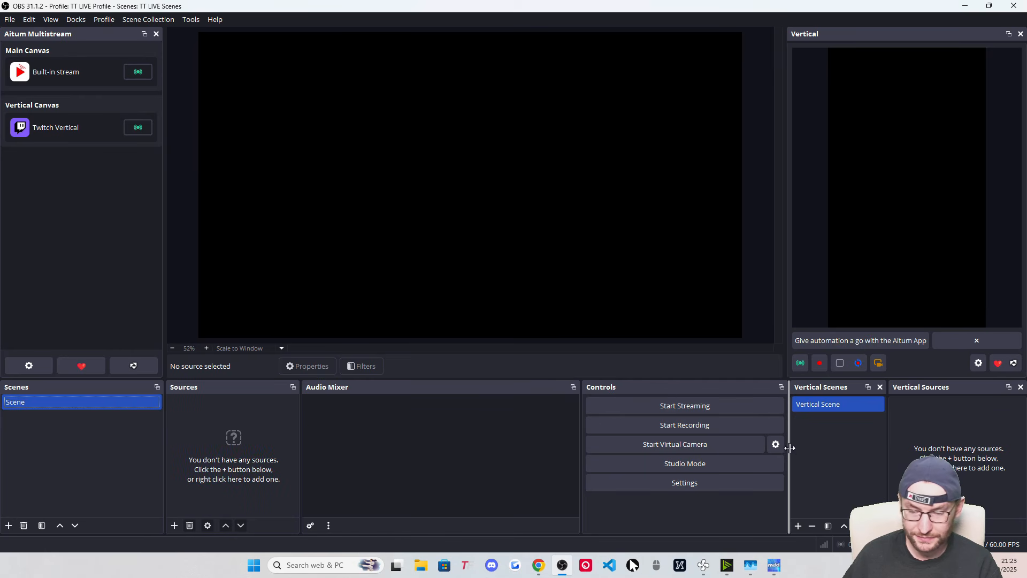
{"action": "left_click_drag", "start_coordinate": [788, 447], "coordinate": [786, 432]}
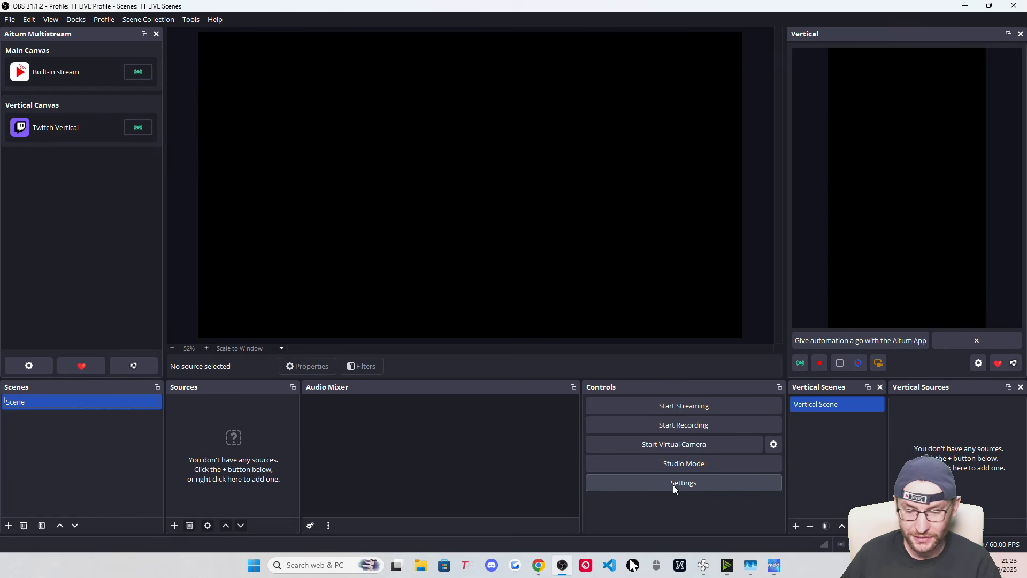
In Audio settings, use HyperX Cloud II Wireless for desktop audio and HyperX Quadcast for Mic/Aux
{"action": "left_click", "coordinate": [10, 19]}
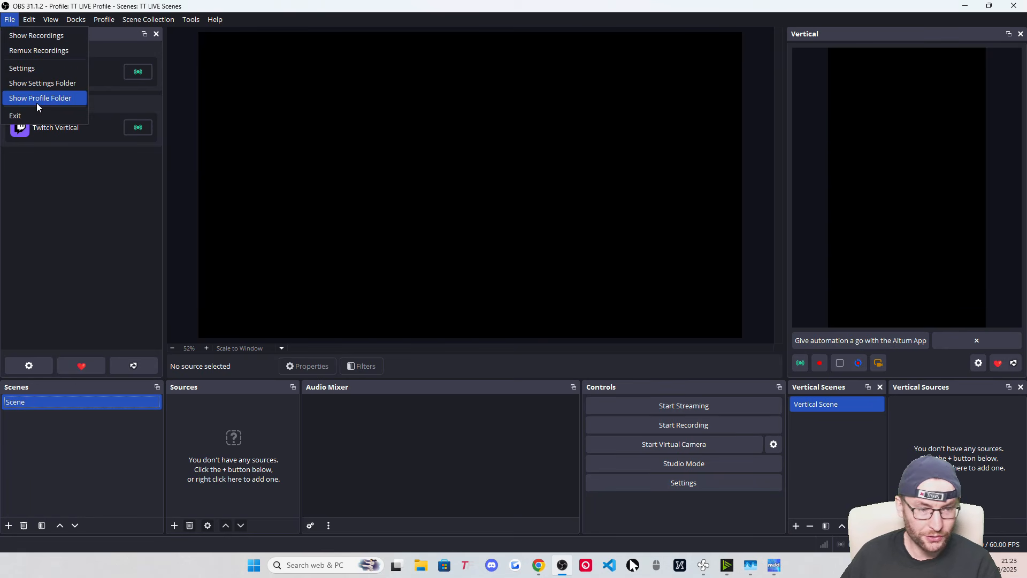
{"action": "left_click", "coordinate": [30, 67]}
{"action": "left_click", "coordinate": [292, 171]}
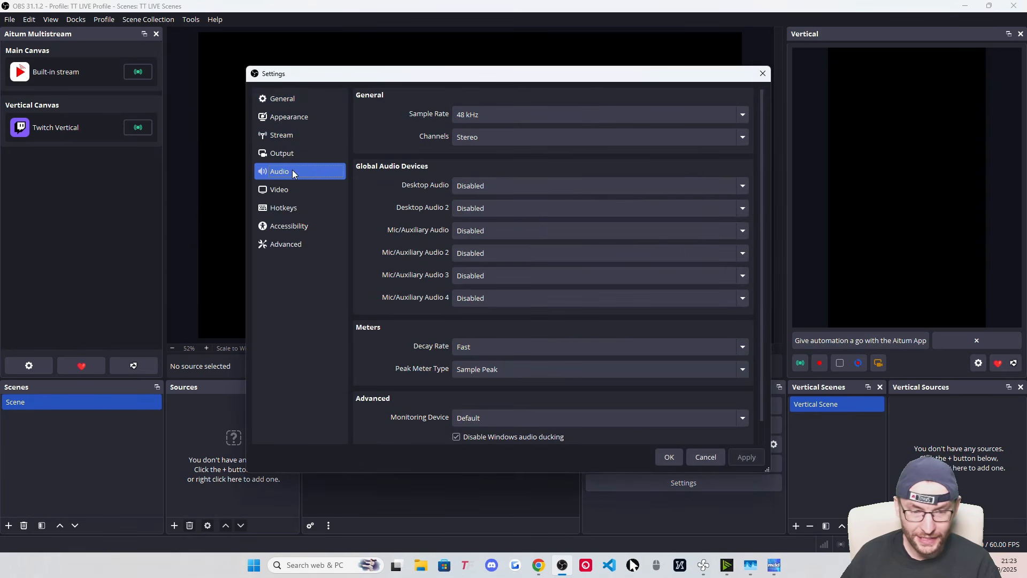
{"action": "left_click", "coordinate": [482, 186]}
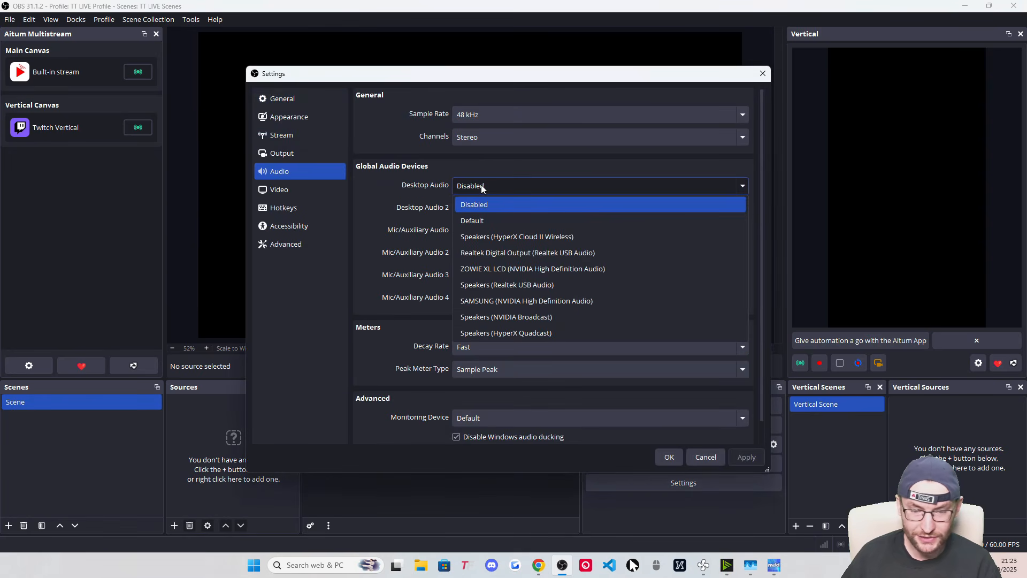
{"action": "left_click", "coordinate": [528, 238]}
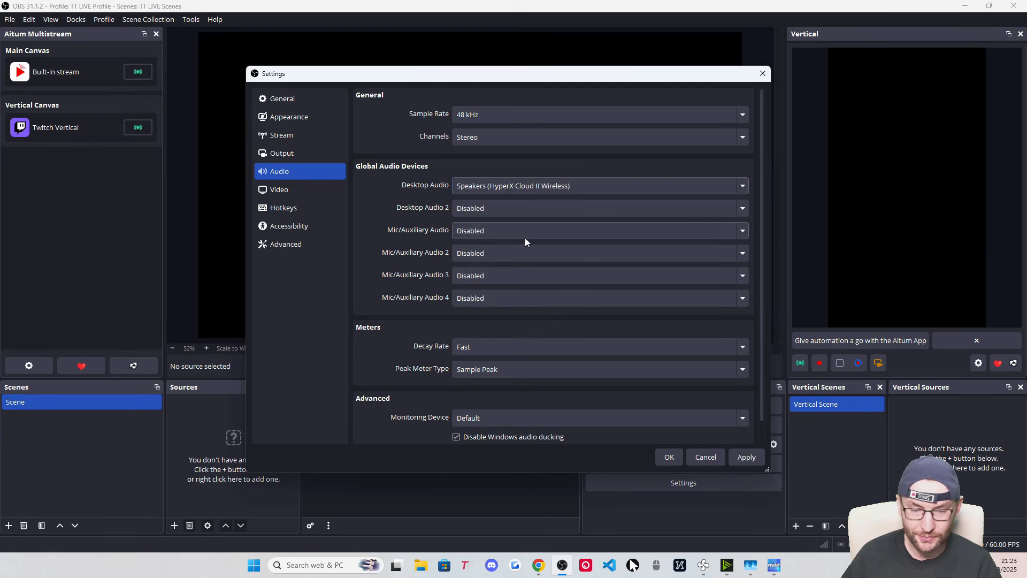
{"action": "left_click", "coordinate": [490, 236]}
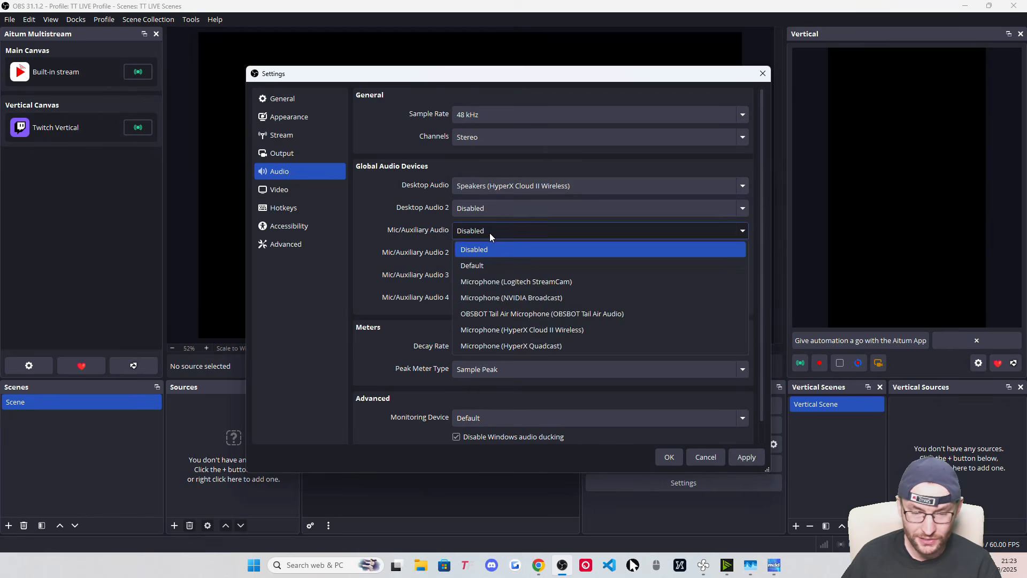
{"action": "left_click", "coordinate": [534, 345]}
{"action": "scroll", "coordinate": [418, 243], "scroll_direction": "down", "scroll_amount": 1}
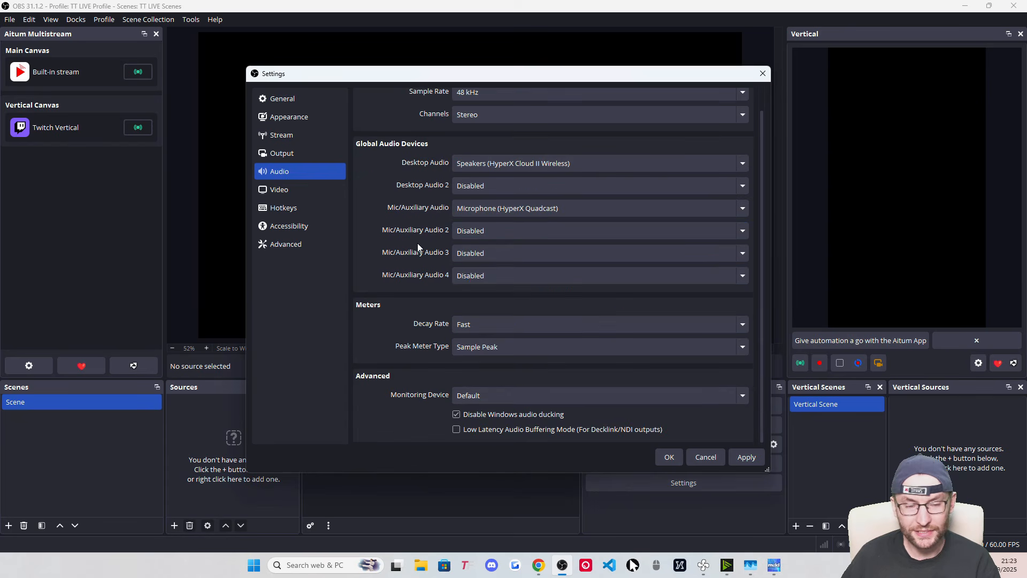
{"action": "scroll", "coordinate": [417, 244], "scroll_direction": "up", "scroll_amount": 1}
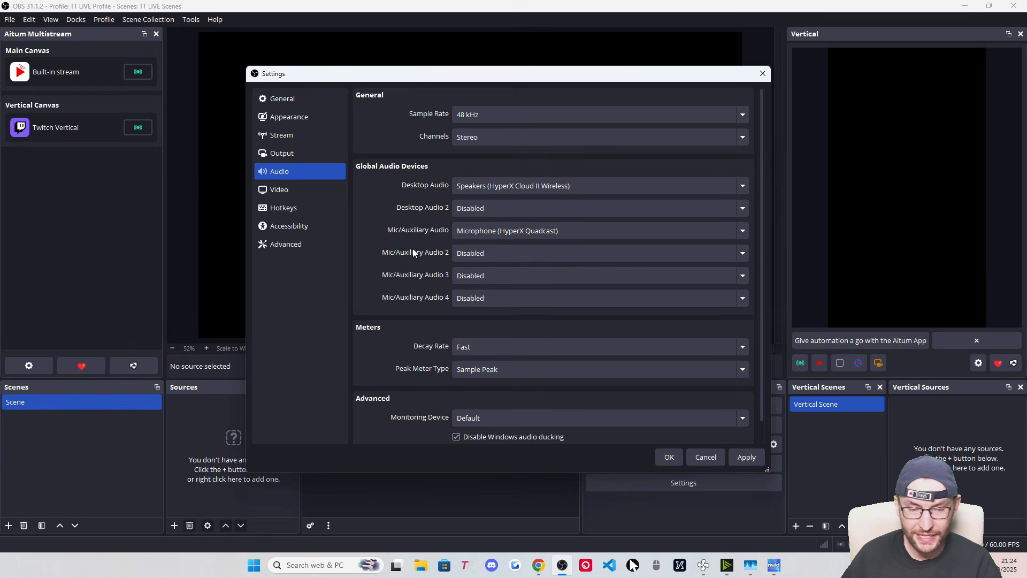
{"action": "left_click", "coordinate": [666, 460]}
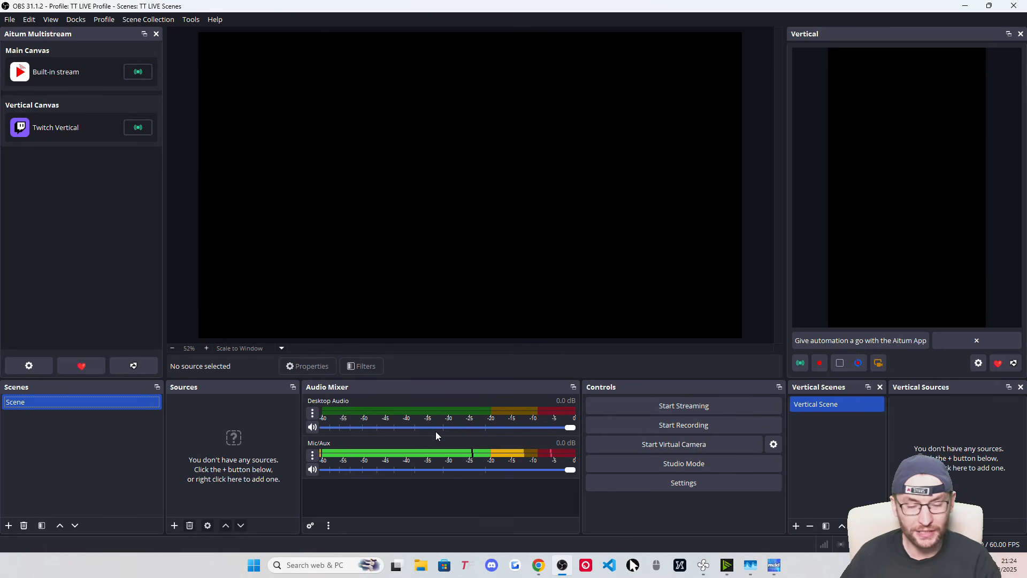
Add a Noise Suppression filter with the RNNoise method to the Mic/Aux channel
{"action": "left_click", "coordinate": [313, 414]}
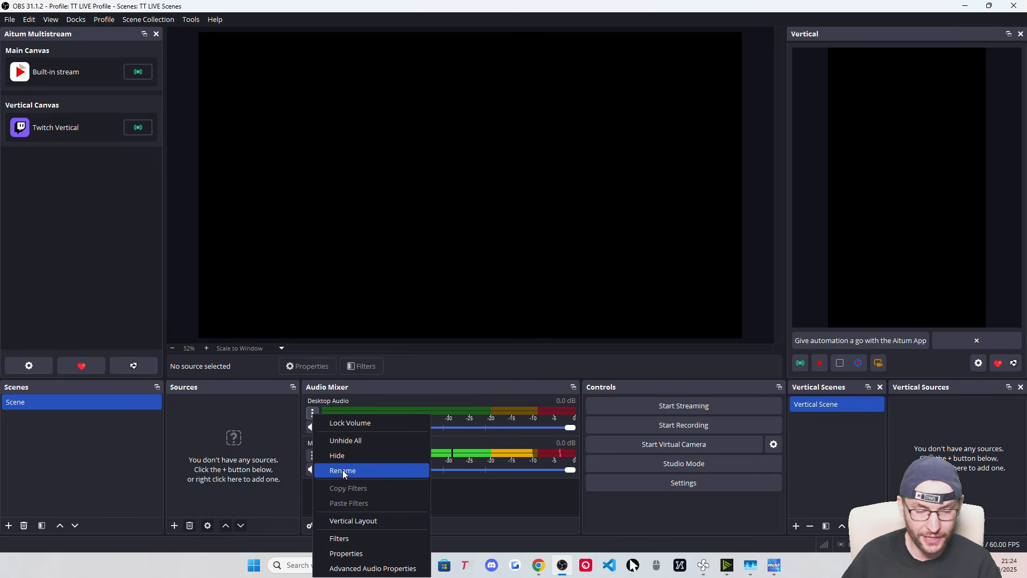
{"action": "left_click", "coordinate": [487, 496]}
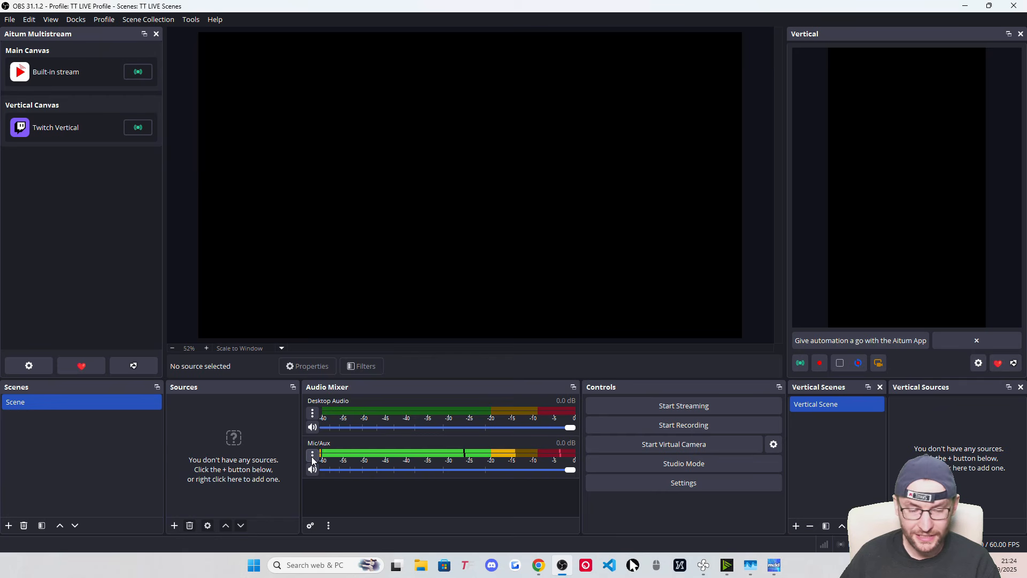
{"action": "left_click", "coordinate": [313, 459]}
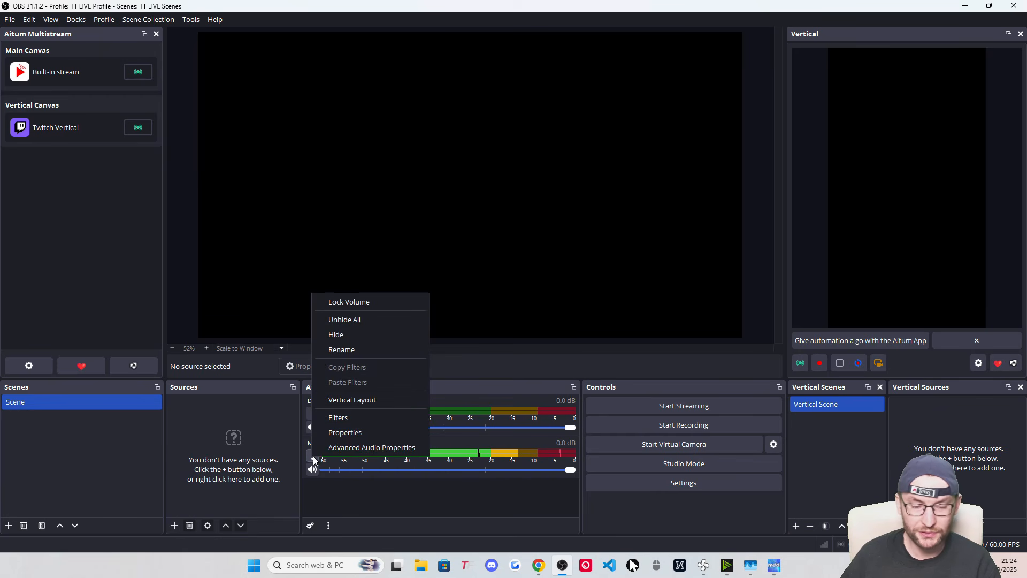
{"action": "left_click", "coordinate": [358, 417]}
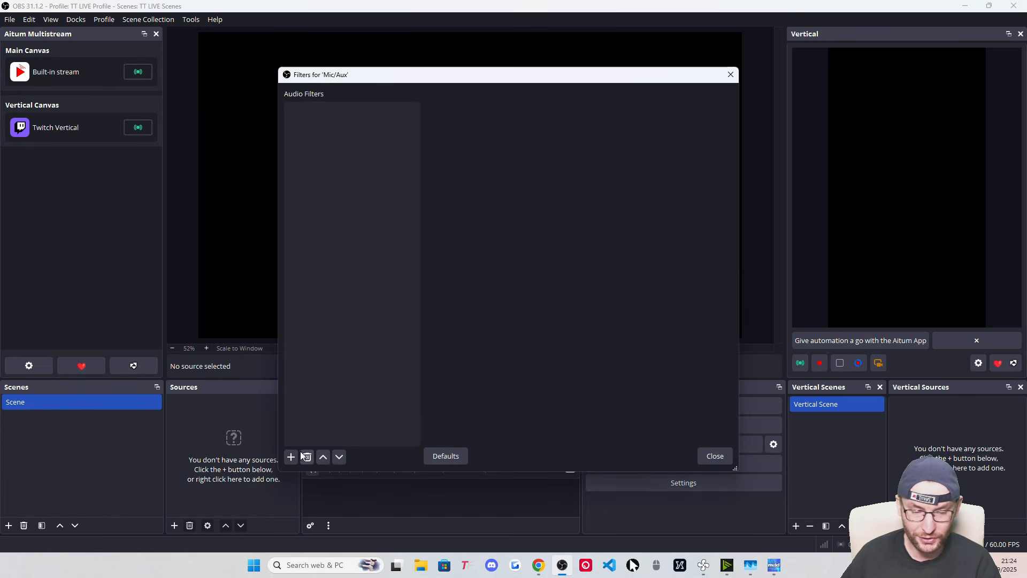
{"action": "left_click", "coordinate": [291, 456]}
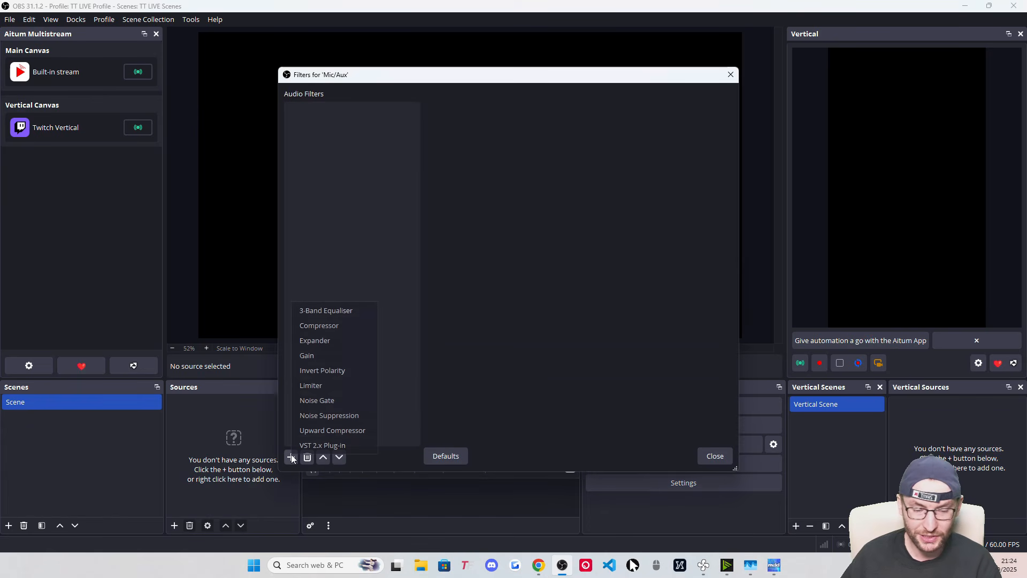
{"action": "left_click", "coordinate": [337, 416]}
{"action": "left_click", "coordinate": [481, 291]}
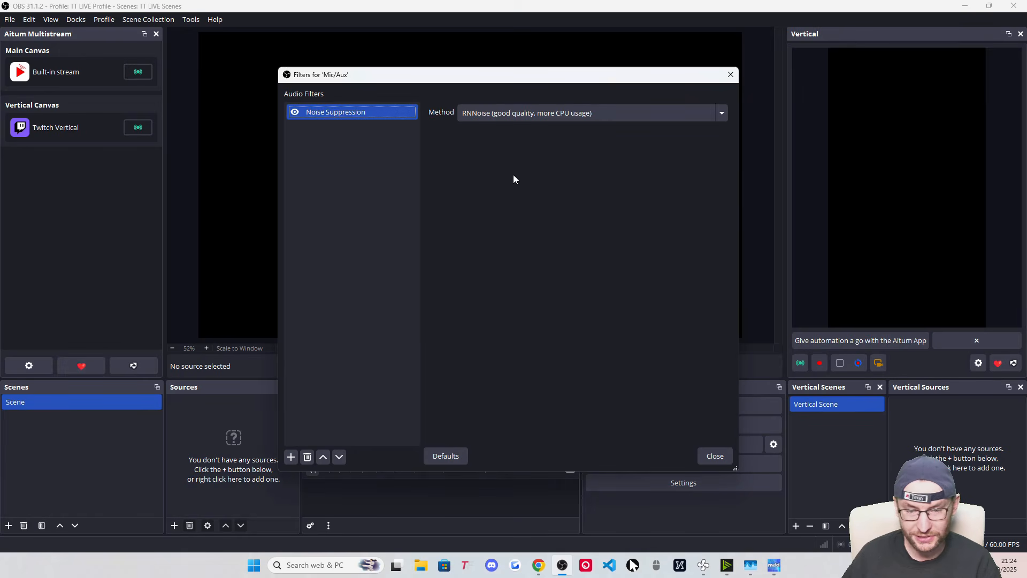
{"action": "left_click", "coordinate": [532, 114]}
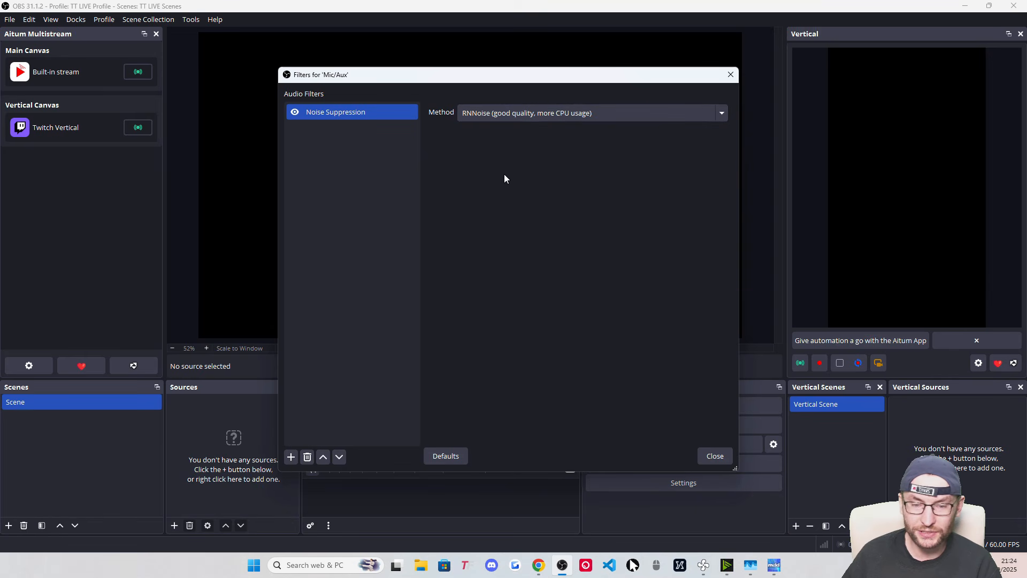
{"action": "key", "text": "Escape"}
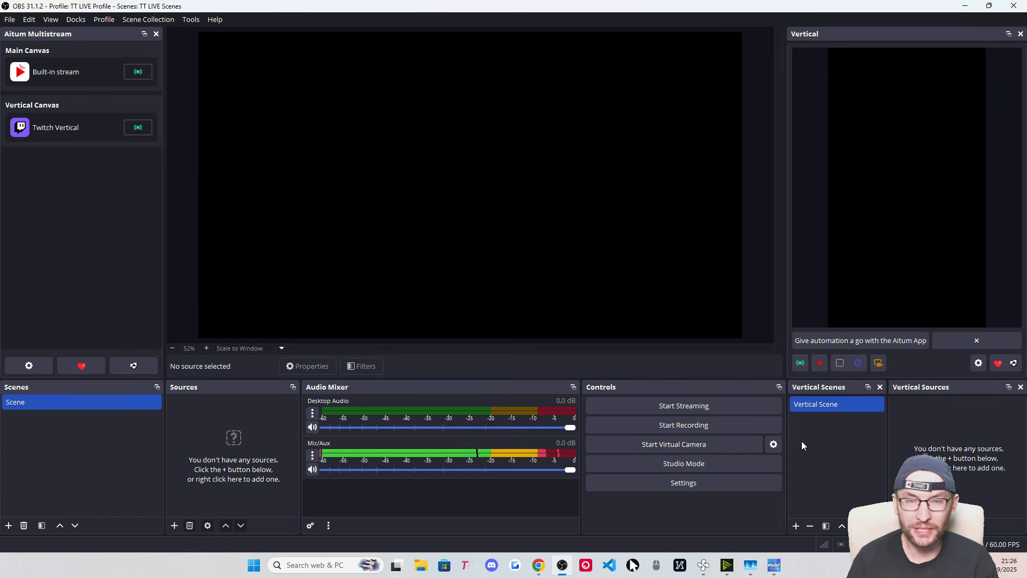
Rename the default scene to 'Full Camera'
{"action": "right_click", "coordinate": [27, 404]}
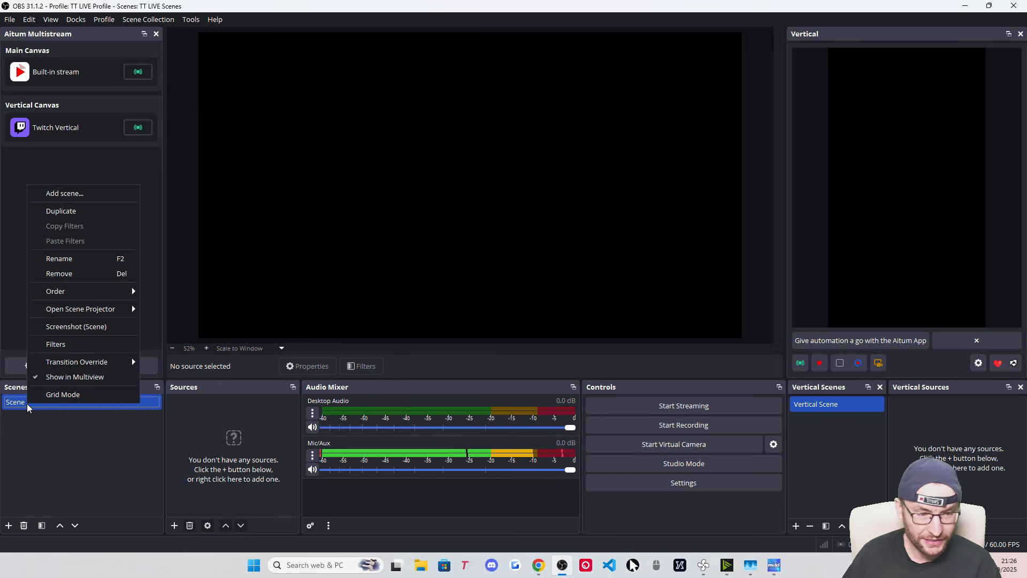
{"action": "left_click", "coordinate": [63, 443]}
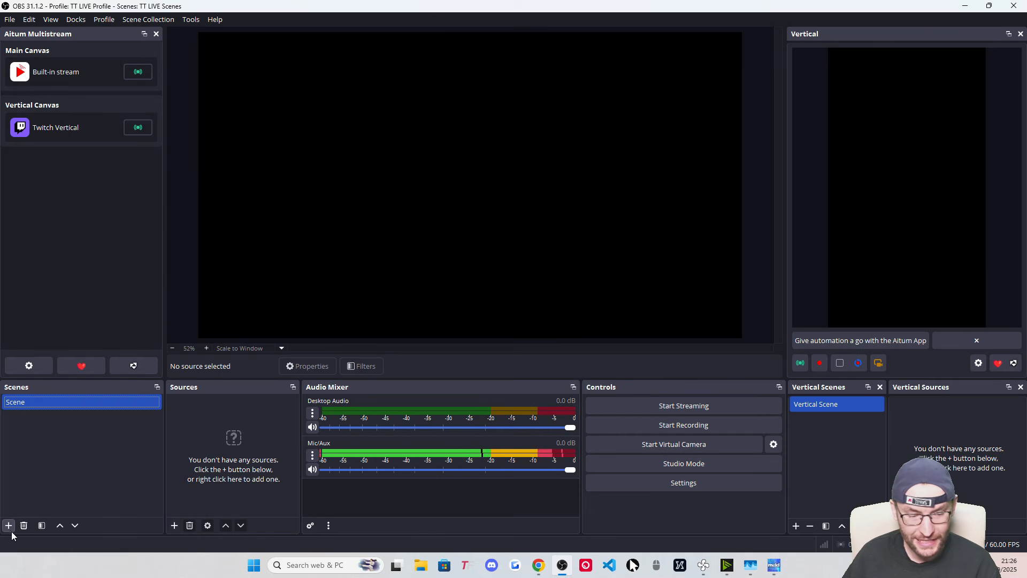
{"action": "right_click", "coordinate": [30, 403]}
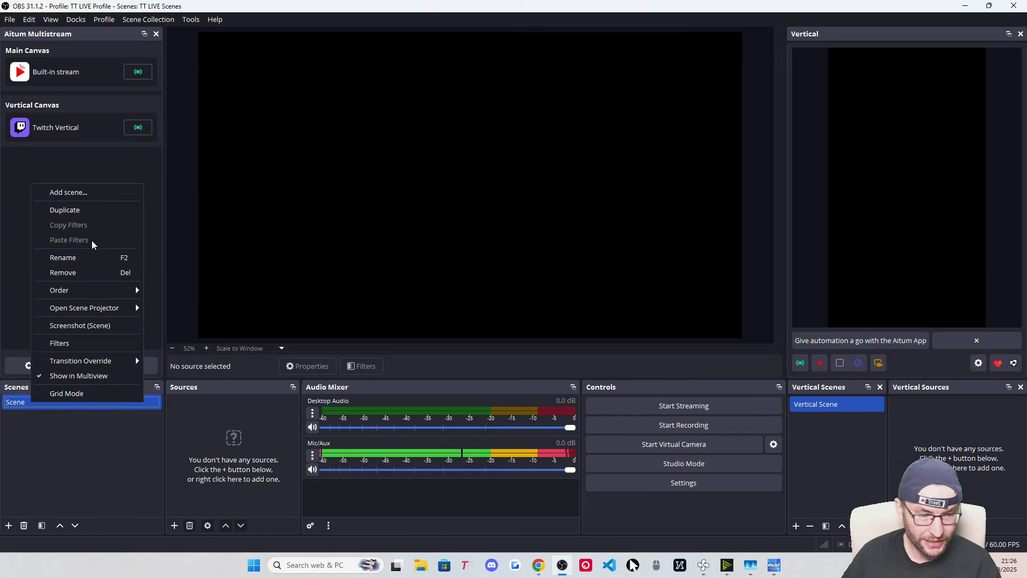
{"action": "left_click", "coordinate": [84, 260]}
{"action": "type", "text": "Full"}
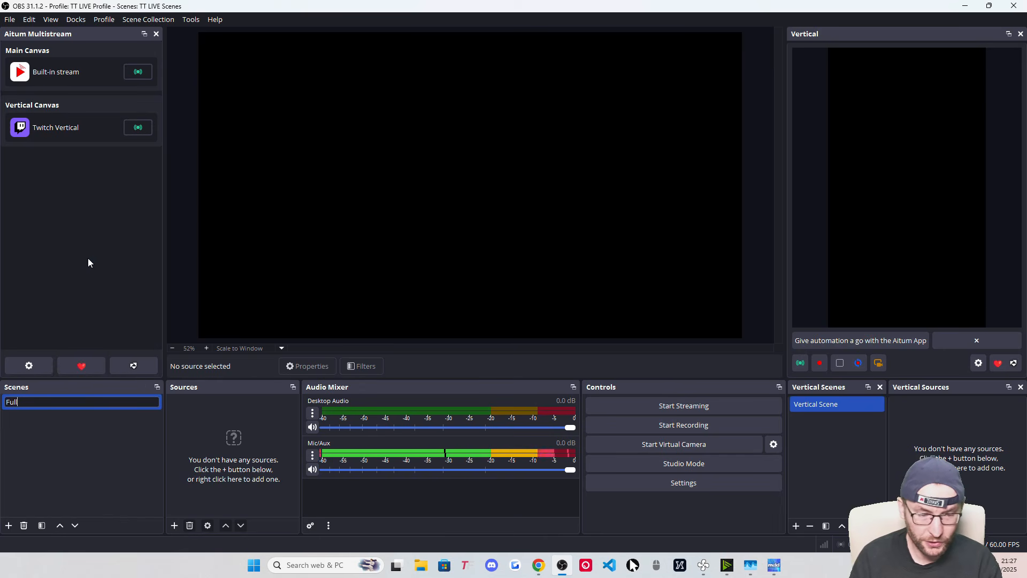
{"action": "type", "text": " Camera"}
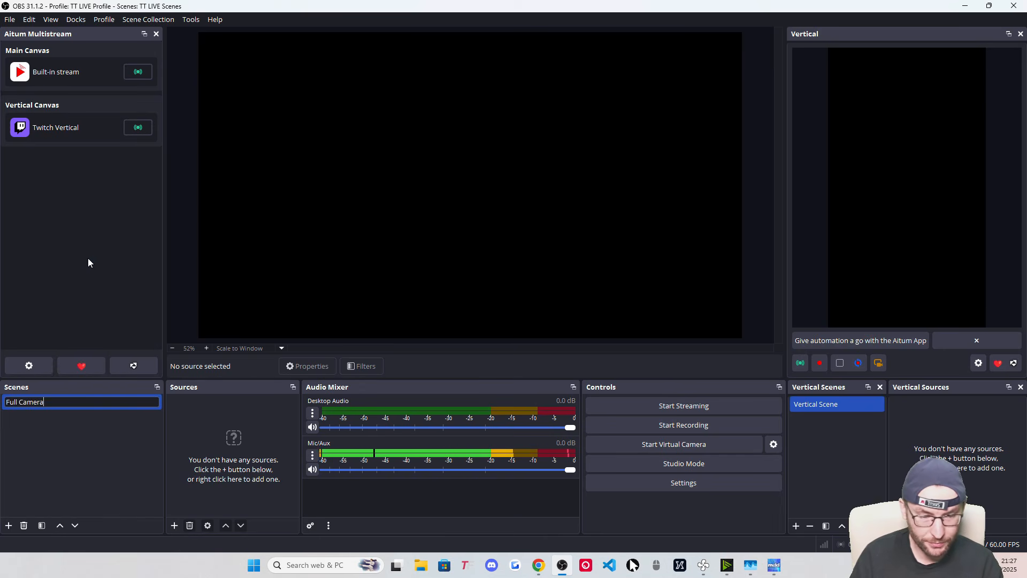
{"action": "key", "text": "Return"}
Add a new scene named 'Computer Display'
{"action": "left_click", "coordinate": [9, 526]}
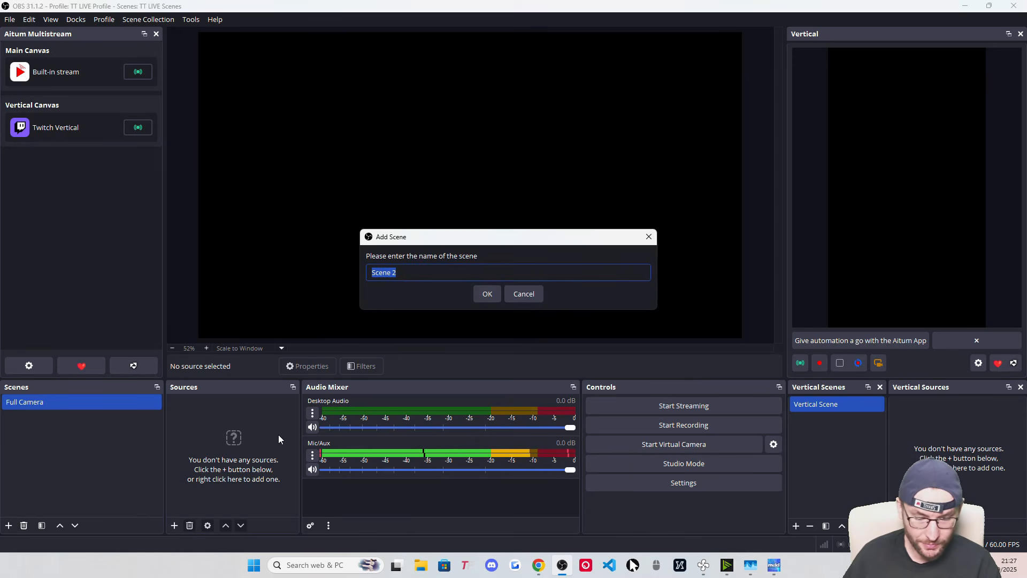
{"action": "type", "text": "Computer Display"}
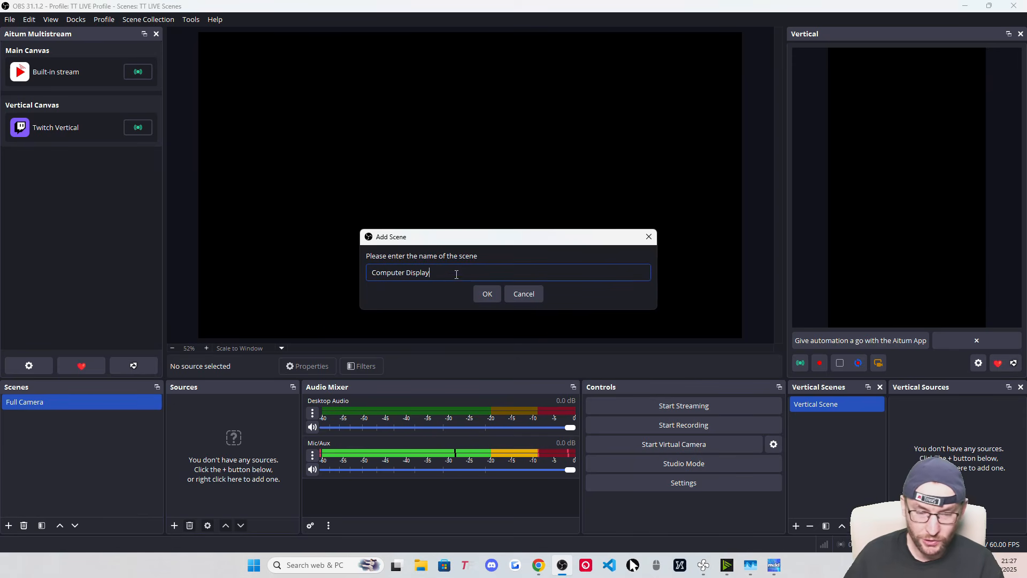
{"action": "left_click_drag", "start_coordinate": [456, 272], "coordinate": [345, 271]}
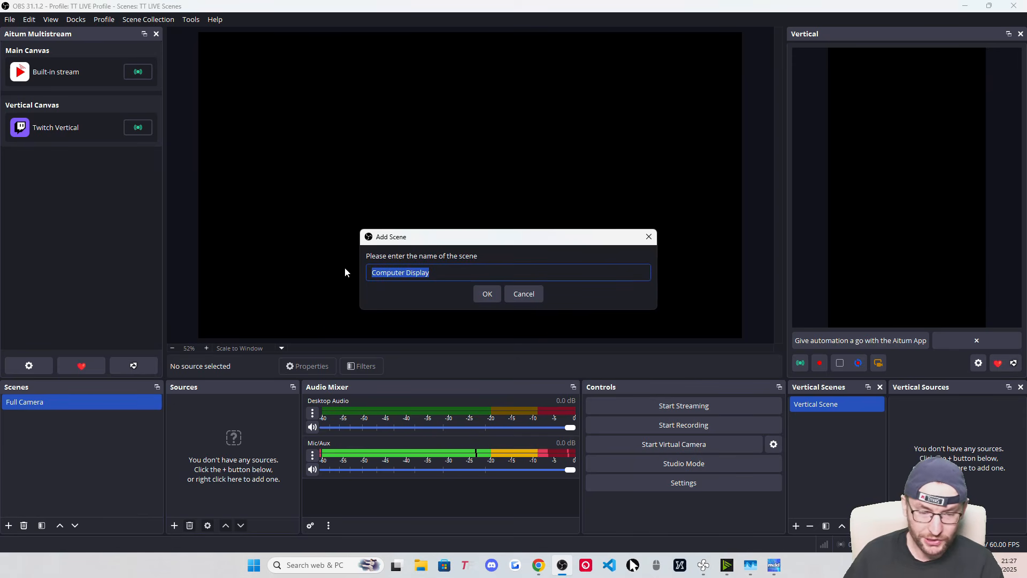
{"action": "left_click", "coordinate": [465, 272]}
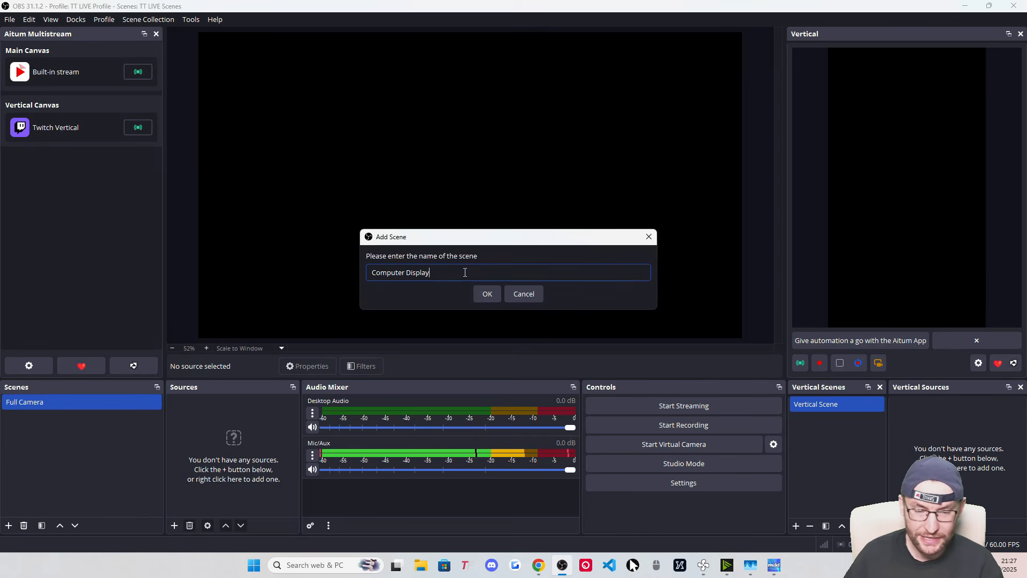
{"action": "left_click", "coordinate": [487, 294]}
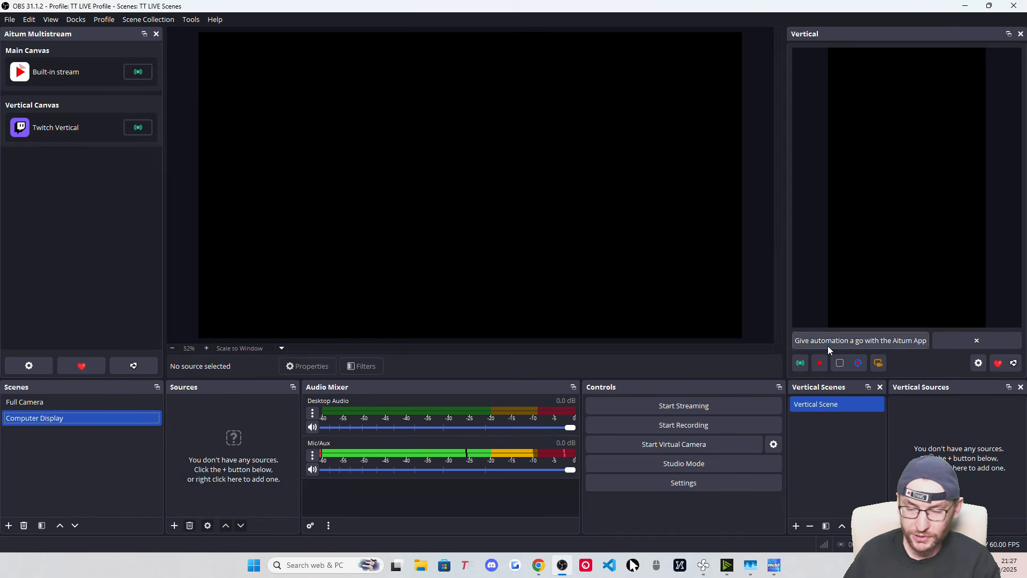
Rename the Vertical Scene to 'Full Camera Vertical' and add a 'Computer Display Vertical' scene
{"action": "right_click", "coordinate": [817, 404]}
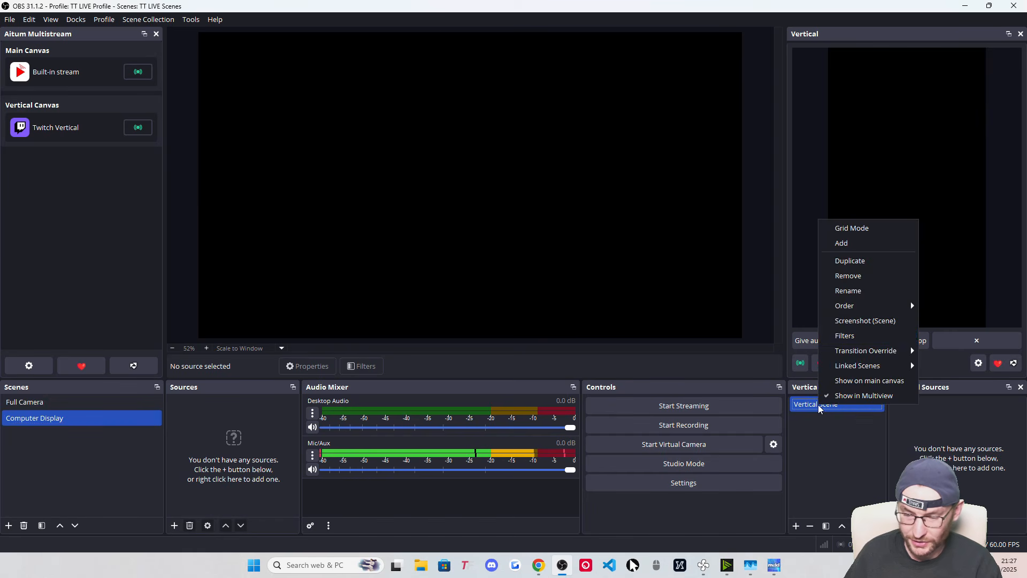
{"action": "left_click", "coordinate": [856, 287]}
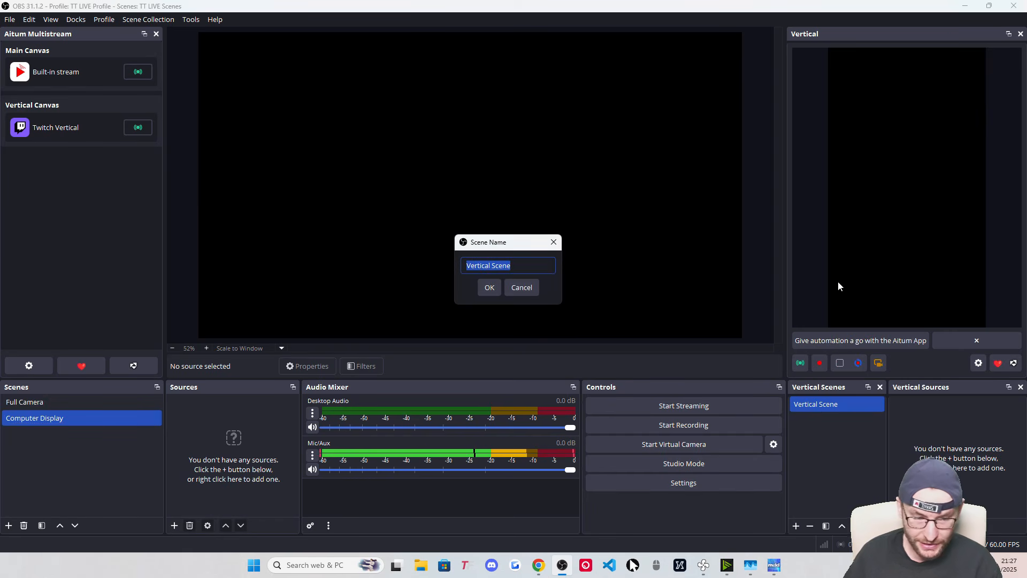
{"action": "type", "text": "Full Camera Vertical"}
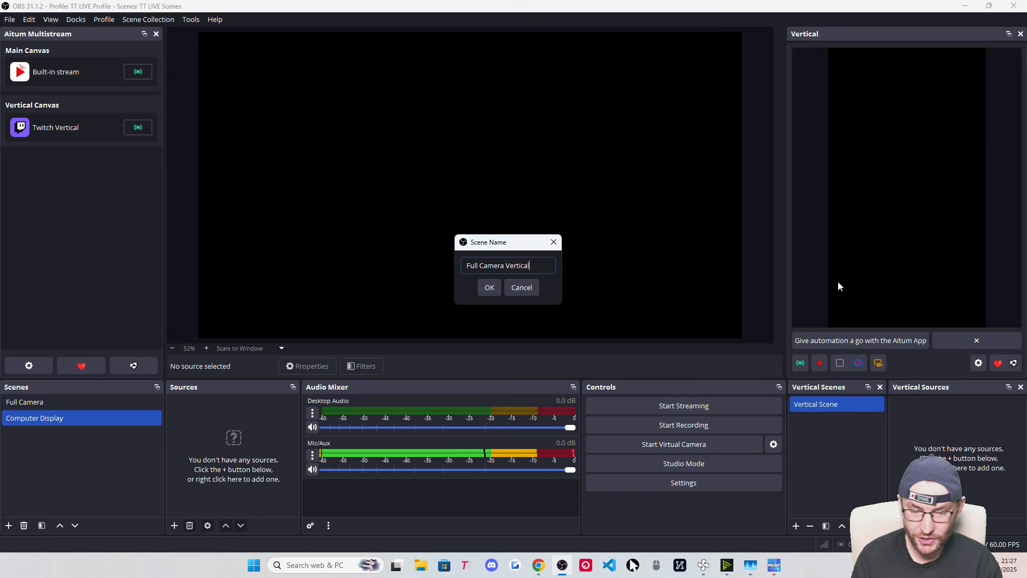
{"action": "left_click", "coordinate": [490, 287]}
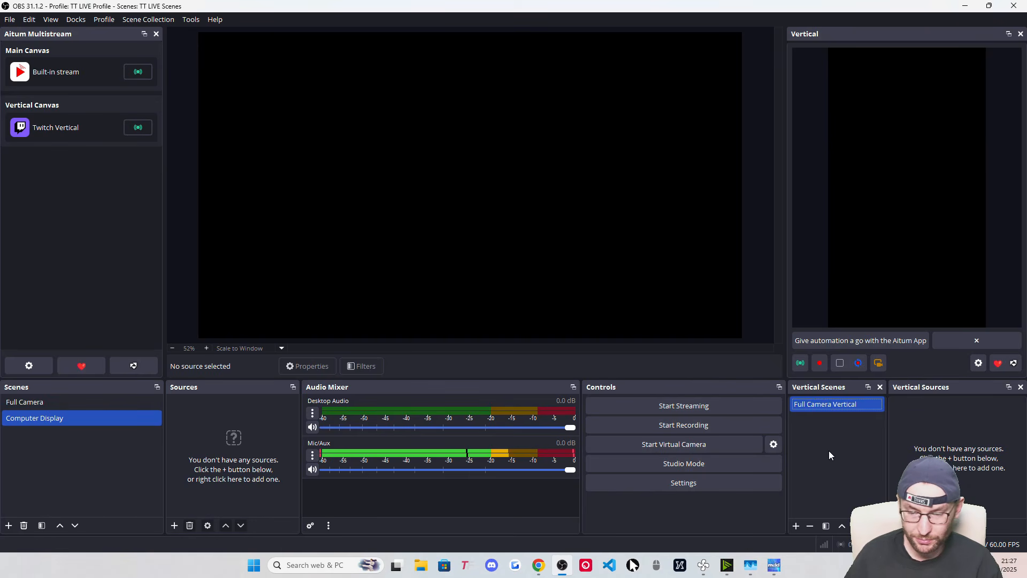
{"action": "left_click", "coordinate": [795, 526]}
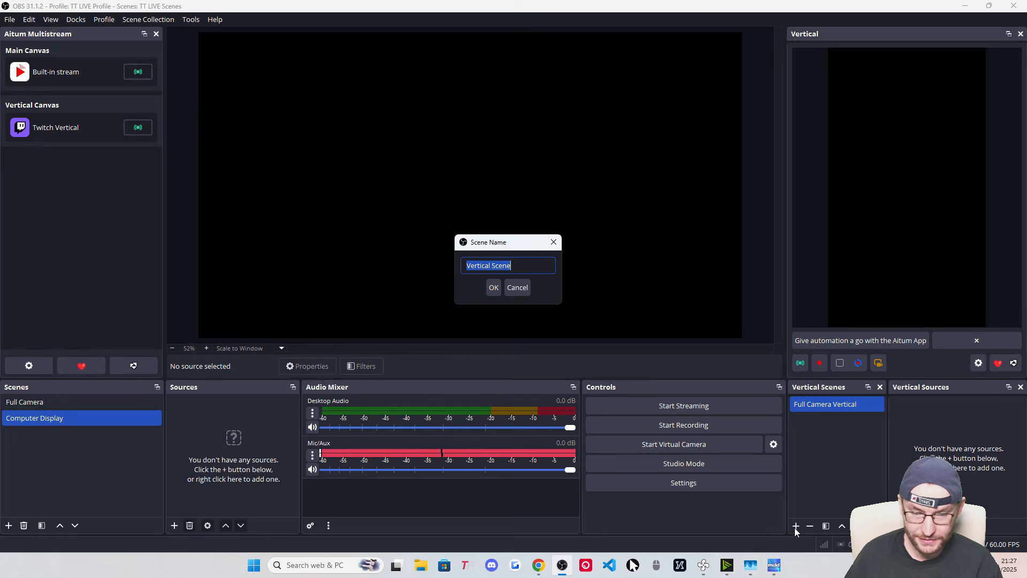
{"action": "type", "text": "Computer Display Vertical"}
{"action": "left_click", "coordinate": [493, 288]}
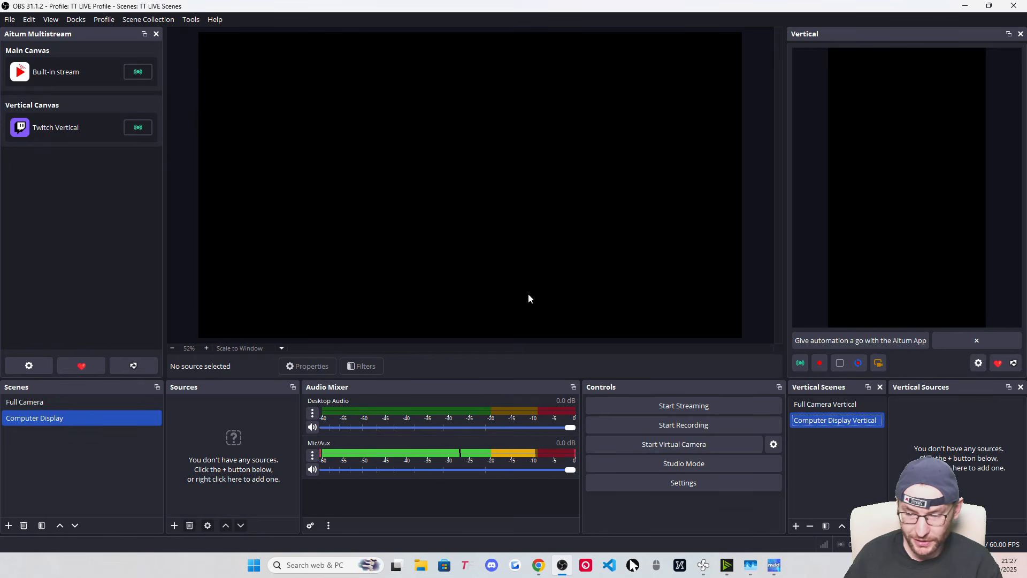
Link Computer Display Vertical and Full Camera Vertical to their matching main-canvas scenes
{"action": "right_click", "coordinate": [815, 423]}
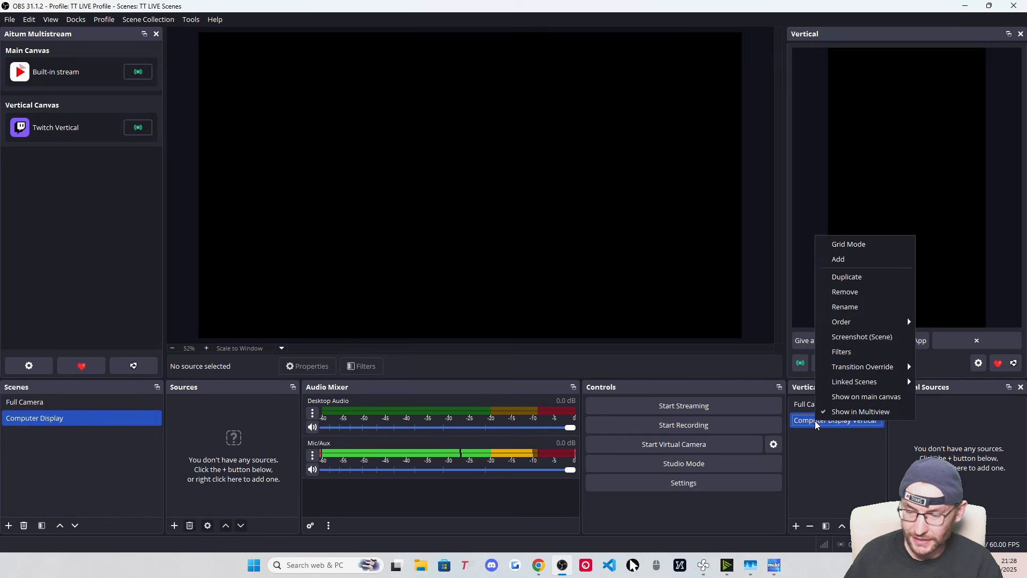
{"action": "mouse_move", "coordinate": [873, 388]}
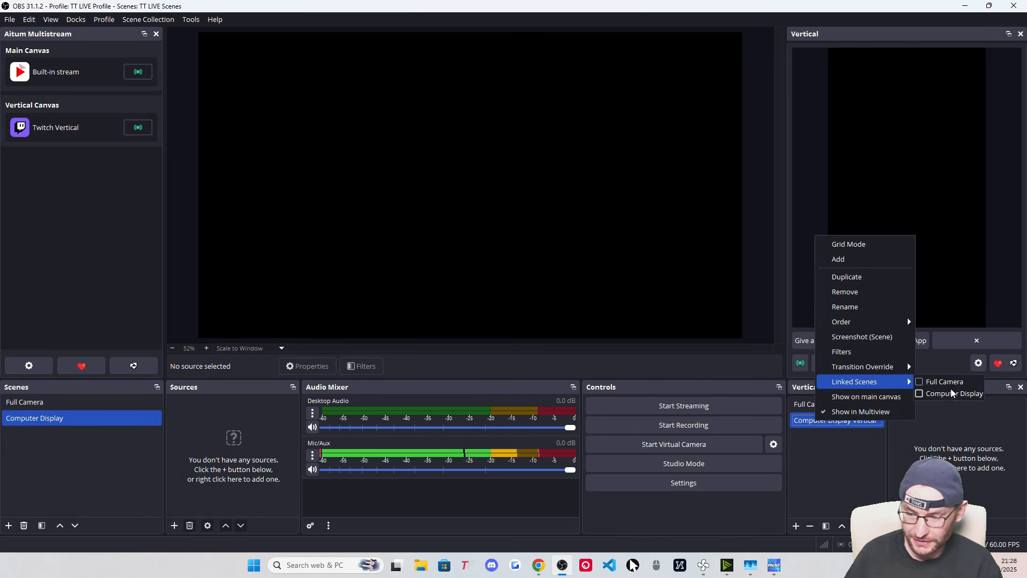
{"action": "left_click", "coordinate": [920, 394]}
{"action": "left_click", "coordinate": [819, 469]}
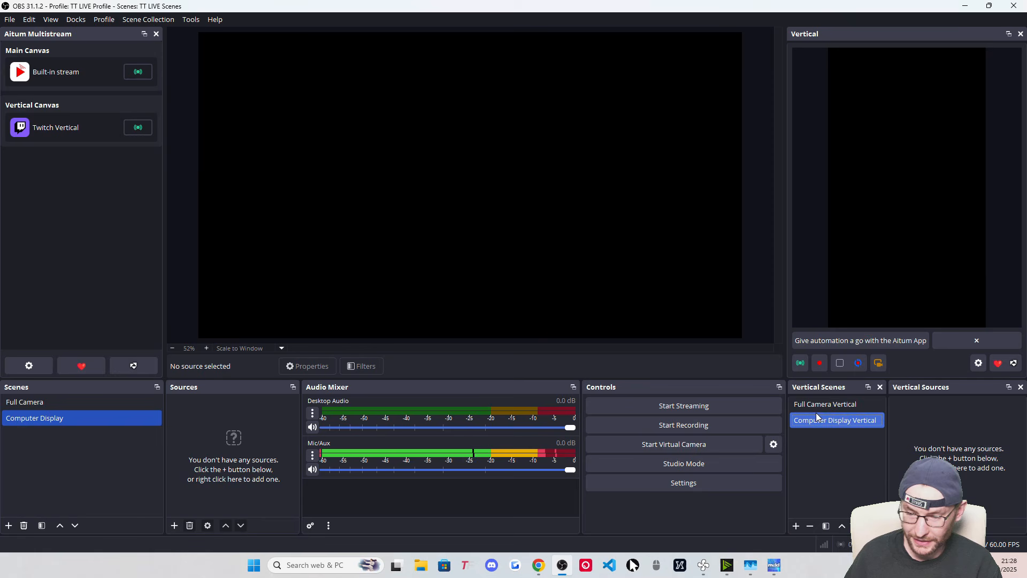
{"action": "left_click", "coordinate": [823, 404]}
{"action": "right_click", "coordinate": [824, 404]}
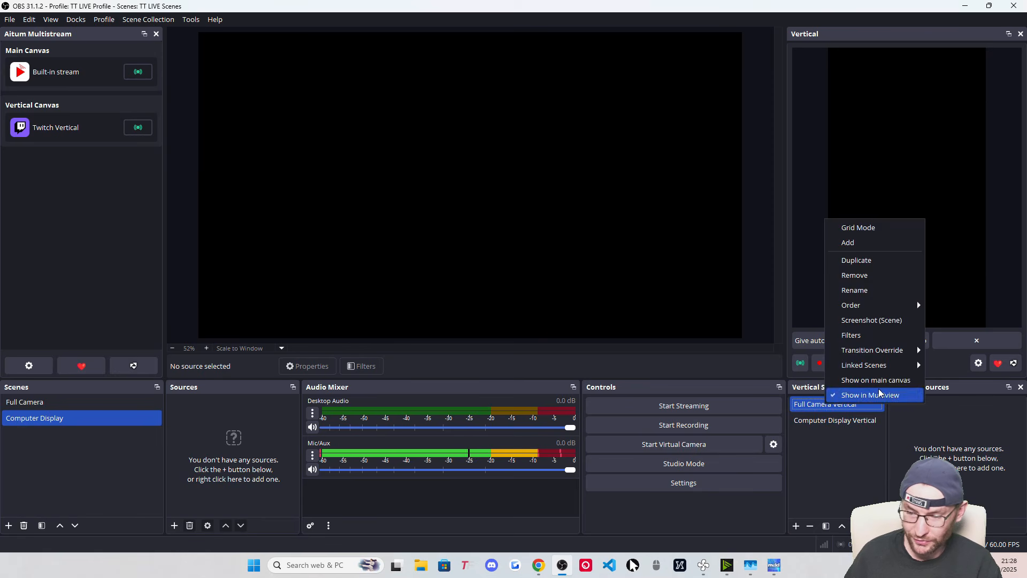
{"action": "mouse_move", "coordinate": [898, 369]}
{"action": "left_click", "coordinate": [929, 366]}
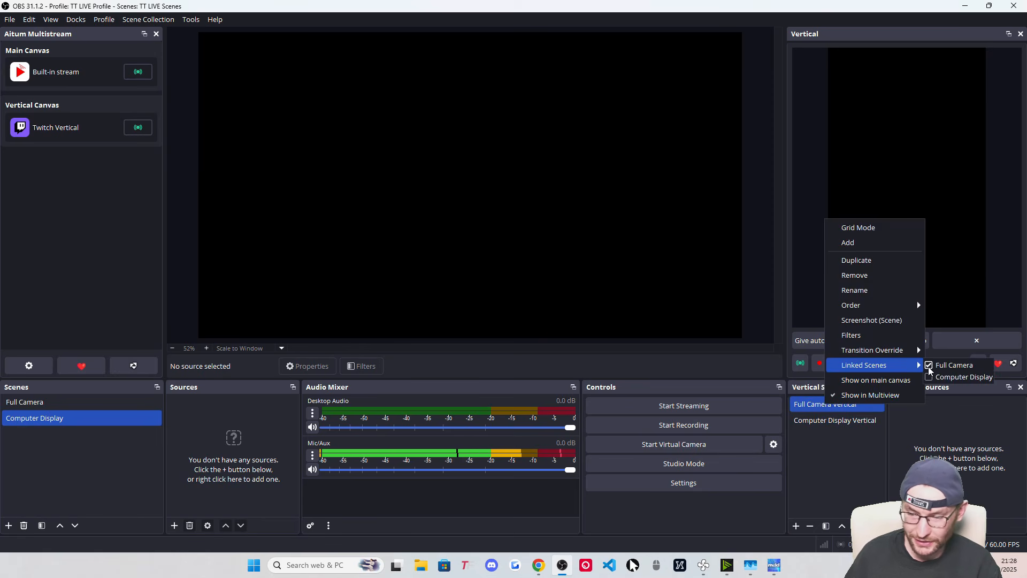
{"action": "left_click", "coordinate": [802, 459]}
Switch between Full Camera and Computer Display to test the links, ending on Full Camera
{"action": "left_click", "coordinate": [33, 405]}
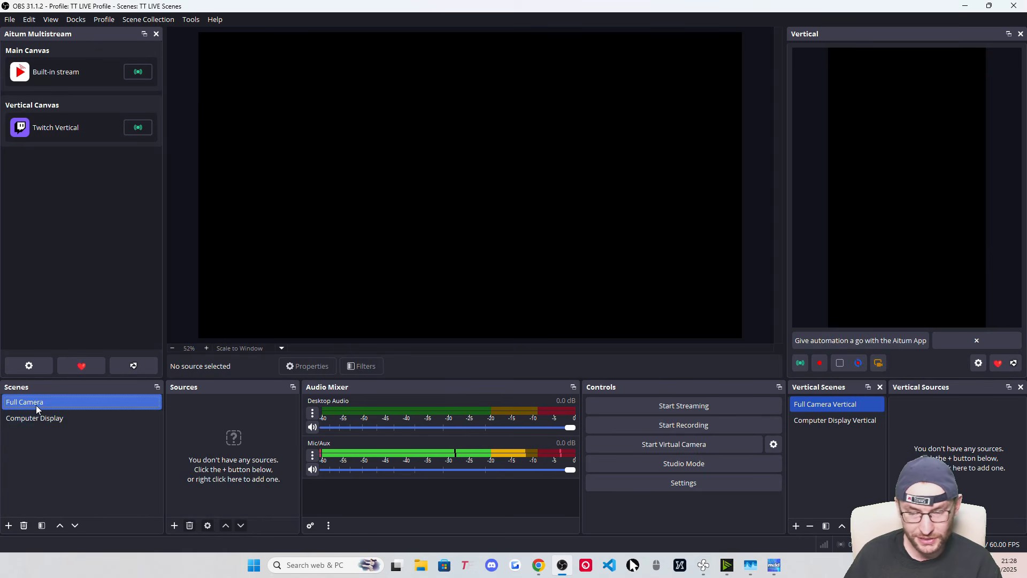
{"action": "left_click", "coordinate": [43, 416]}
{"action": "left_click", "coordinate": [43, 403]}
{"action": "left_click", "coordinate": [43, 411]}
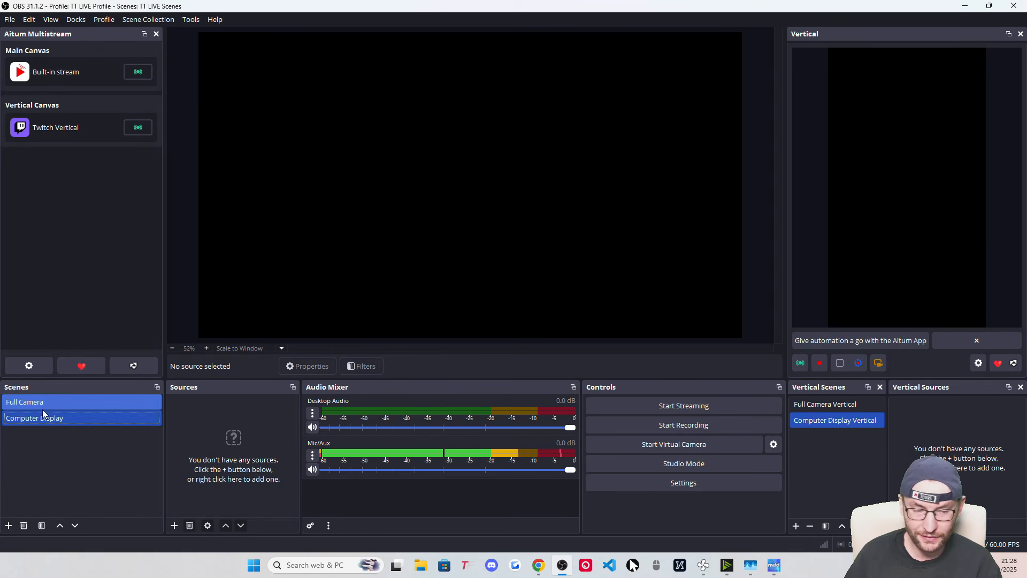
{"action": "left_click", "coordinate": [42, 406]}
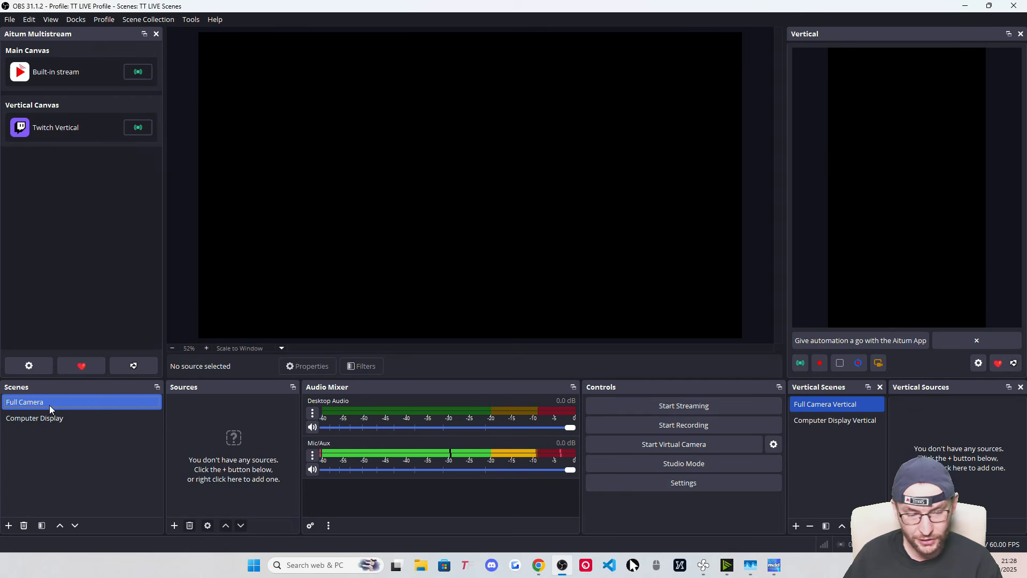
Add a Video Capture Device source named 'Logitech Streamcam' to the Full Camera scene
{"action": "left_click", "coordinate": [175, 523]}
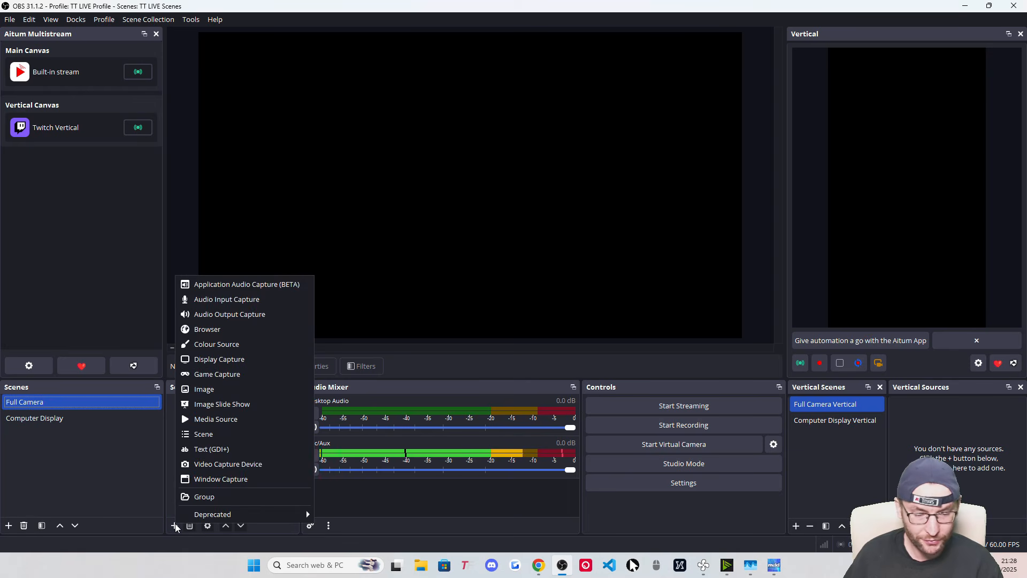
{"action": "left_click", "coordinate": [271, 464]}
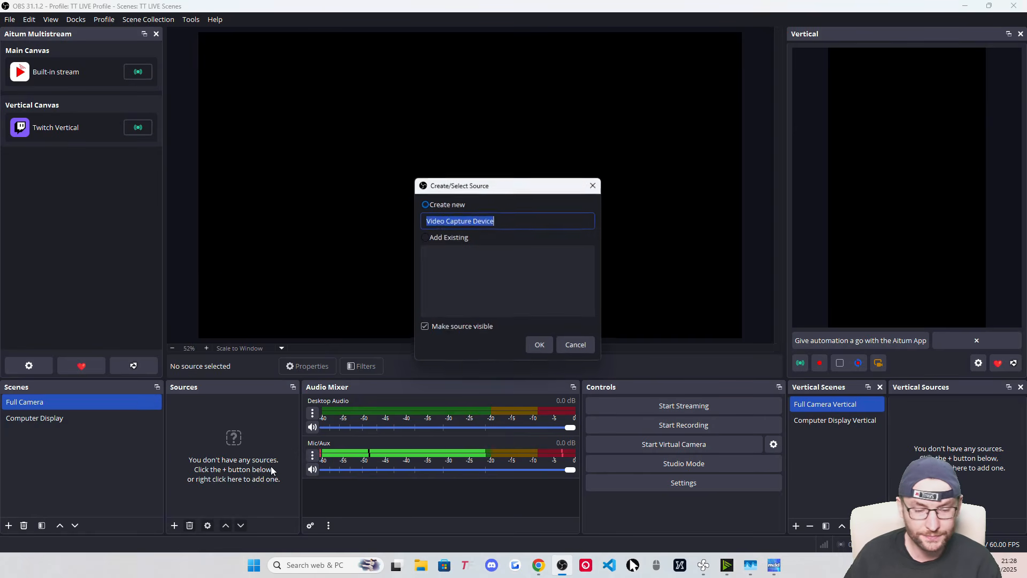
{"action": "type", "text": "Logitech Streamcam"}
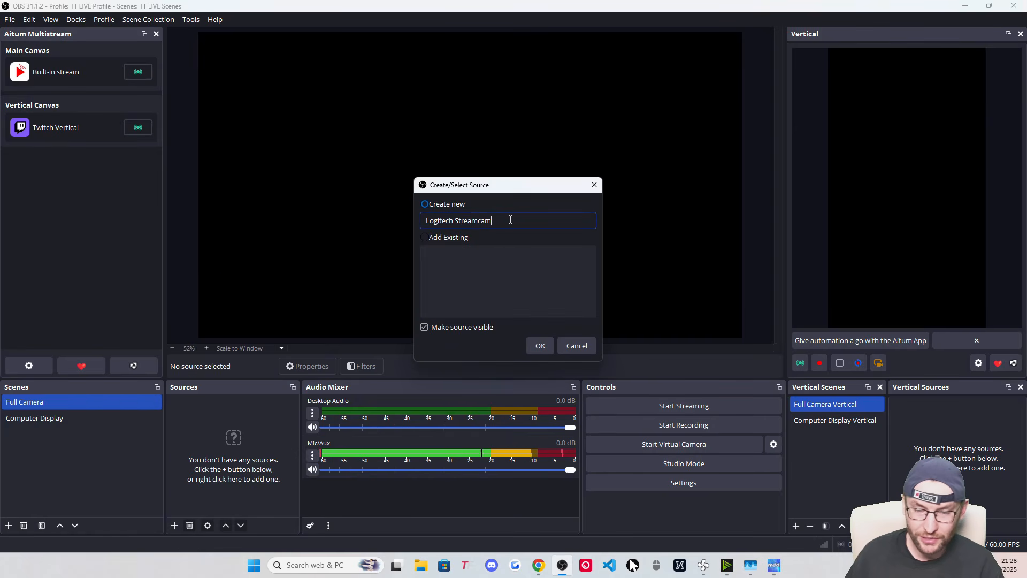
{"action": "left_click_drag", "start_coordinate": [511, 219], "coordinate": [411, 217]}
{"action": "left_click", "coordinate": [535, 220]}
{"action": "left_click", "coordinate": [545, 345]}
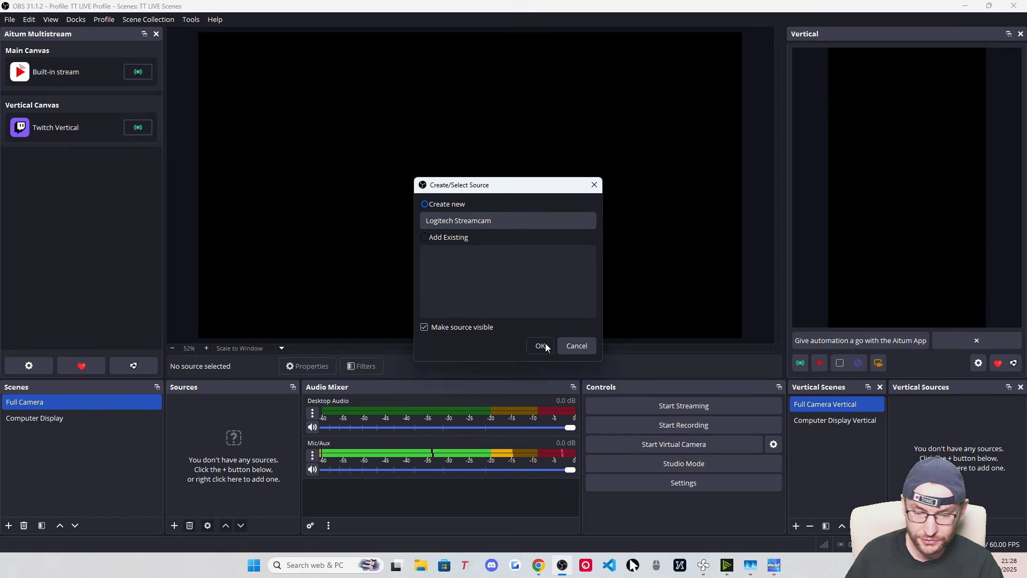
Select the Logitech StreamCam device with custom 1920x1080 resolution at 60 FPS
{"action": "left_click", "coordinate": [465, 284]}
{"action": "left_click", "coordinate": [467, 314]}
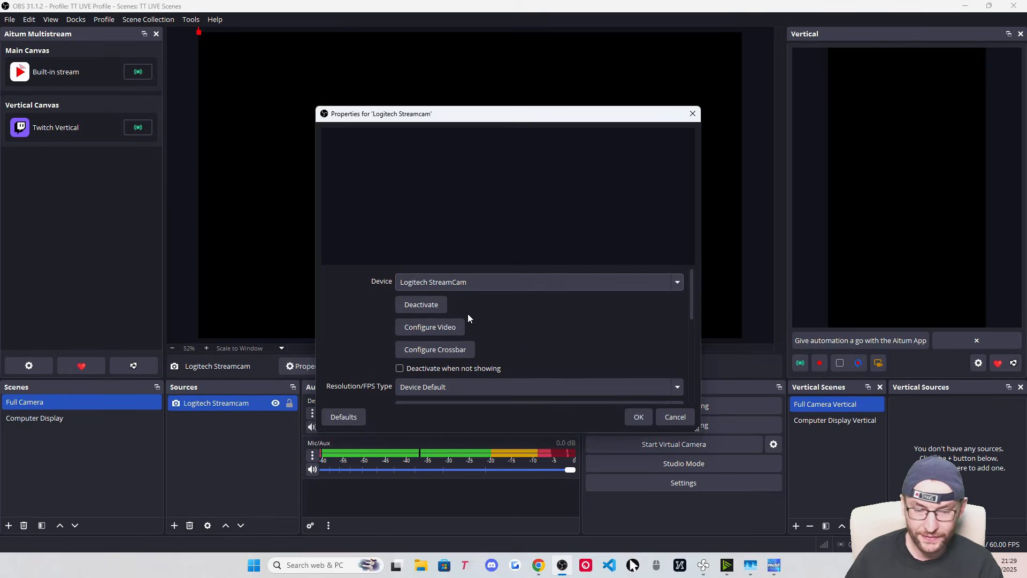
{"action": "scroll", "coordinate": [411, 322], "scroll_direction": "down", "scroll_amount": 2}
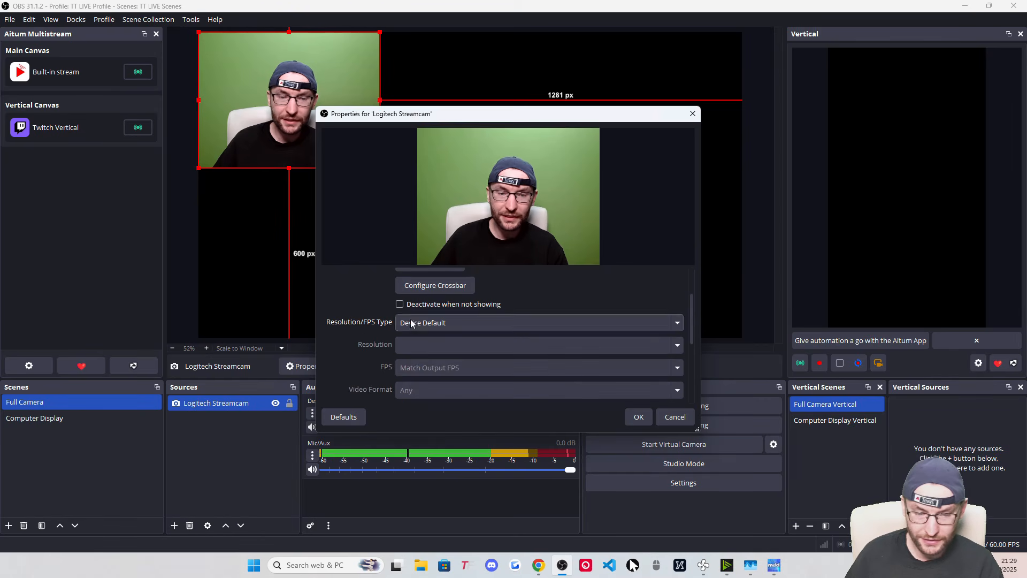
{"action": "left_click", "coordinate": [422, 323]}
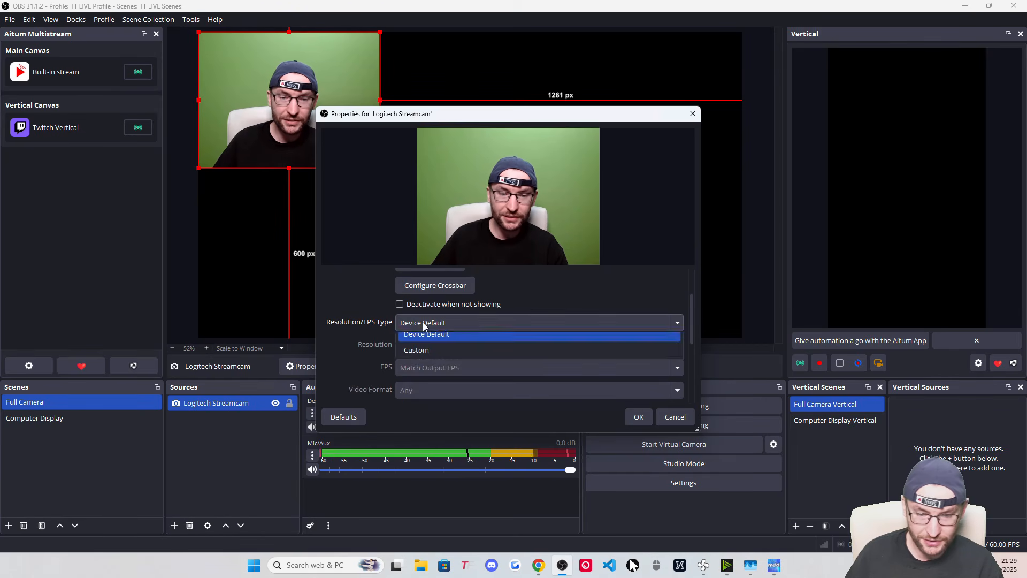
{"action": "left_click", "coordinate": [419, 358]}
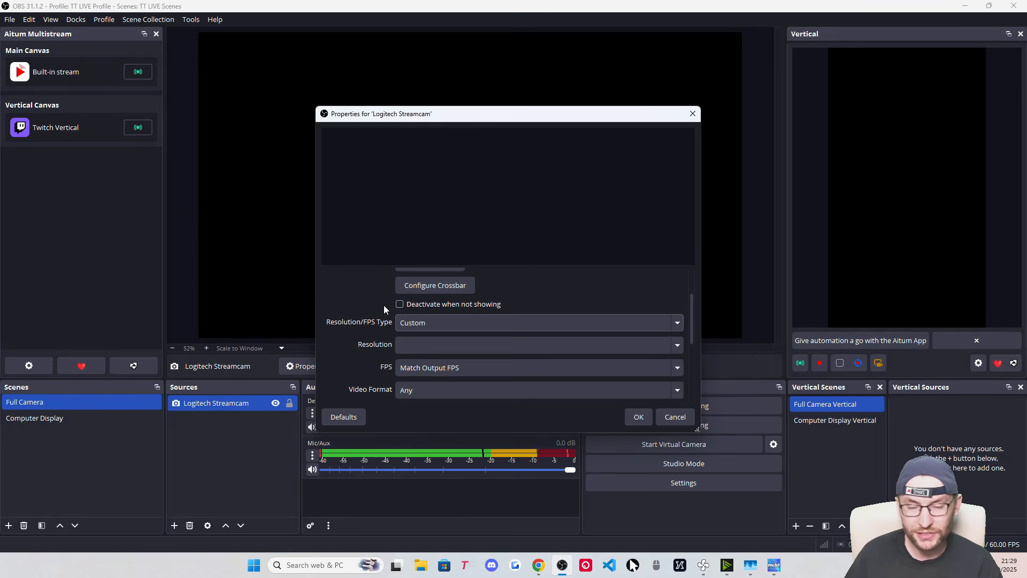
{"action": "left_click", "coordinate": [677, 345]}
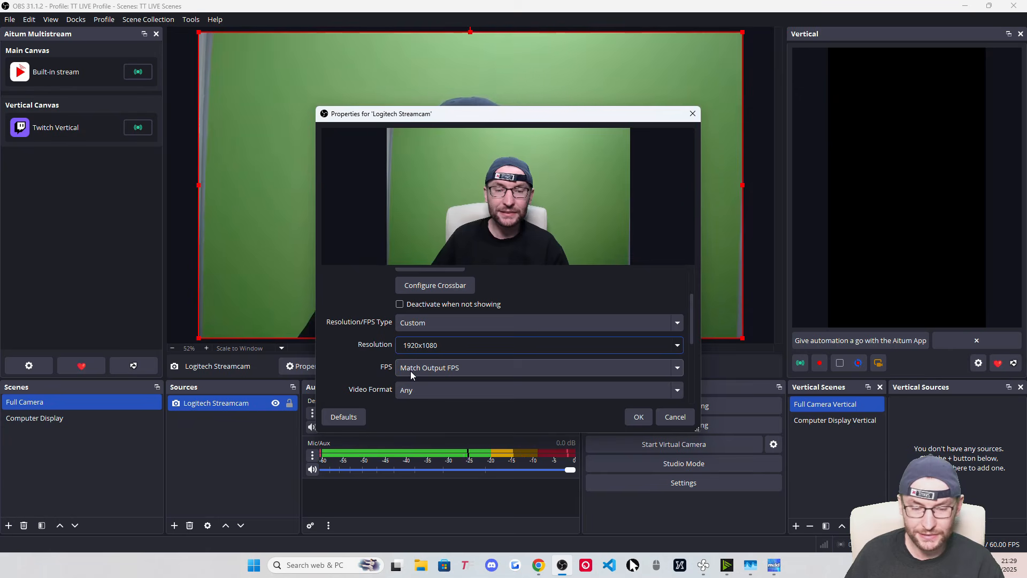
{"action": "left_click", "coordinate": [406, 367]}
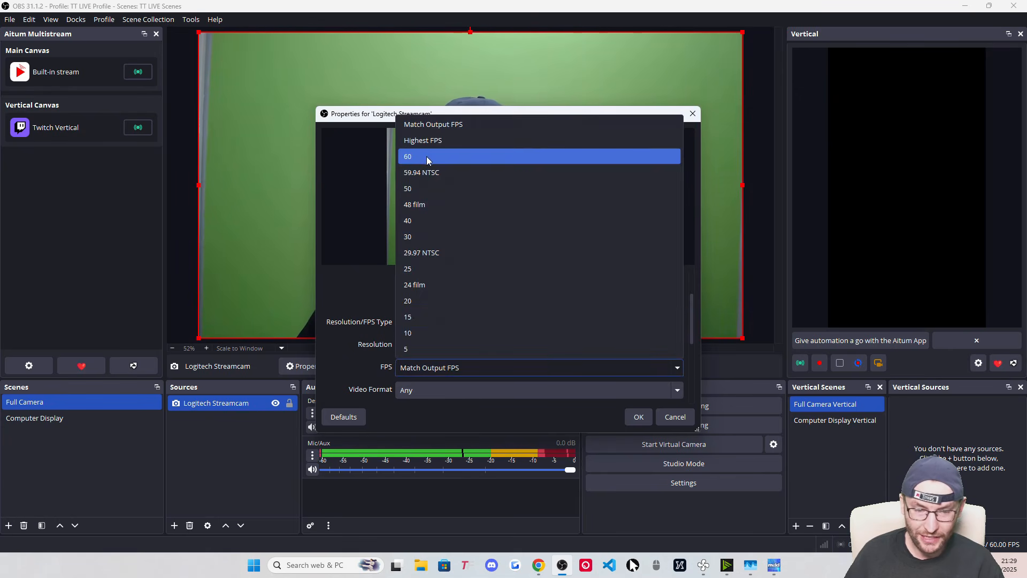
{"action": "left_click", "coordinate": [425, 156]}
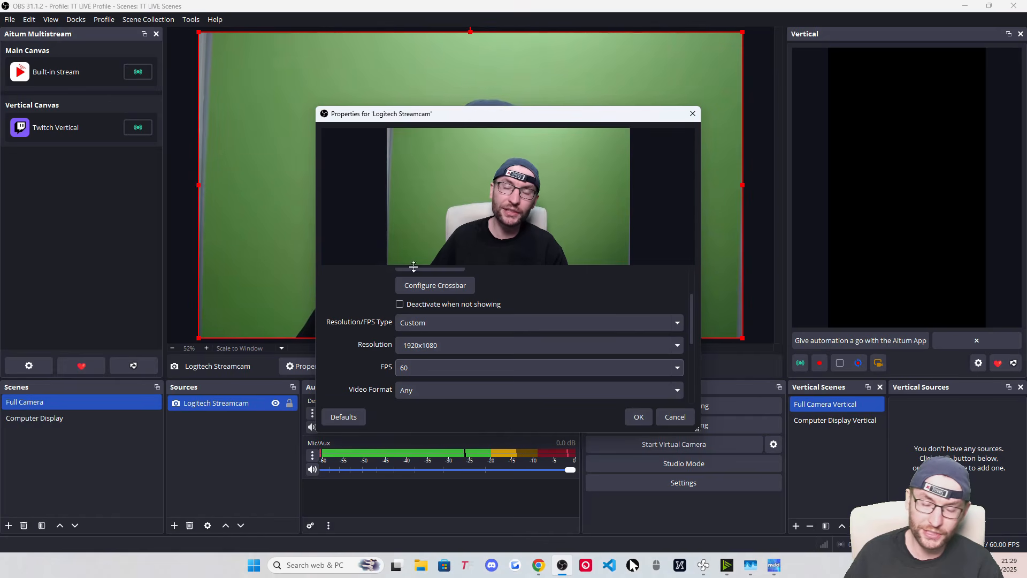
{"action": "scroll", "coordinate": [358, 344], "scroll_direction": "down", "scroll_amount": 5}
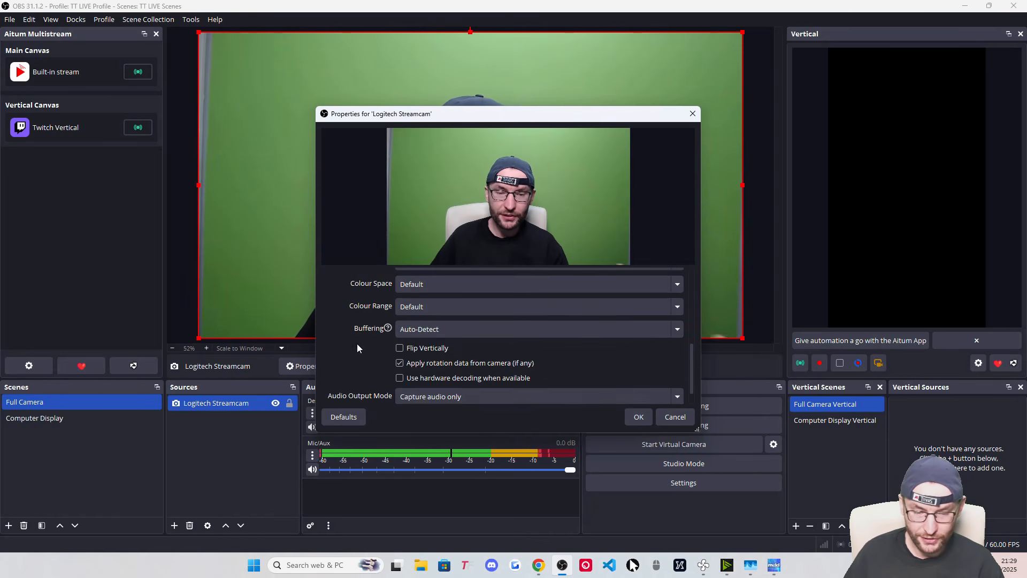
{"action": "left_click", "coordinate": [637, 417]}
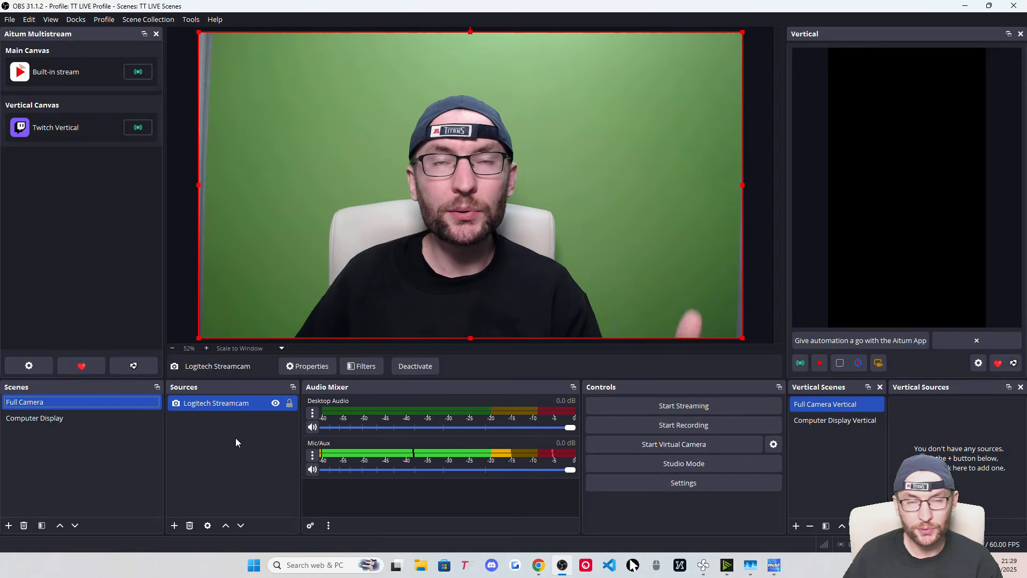
{"action": "left_click", "coordinate": [208, 403]}
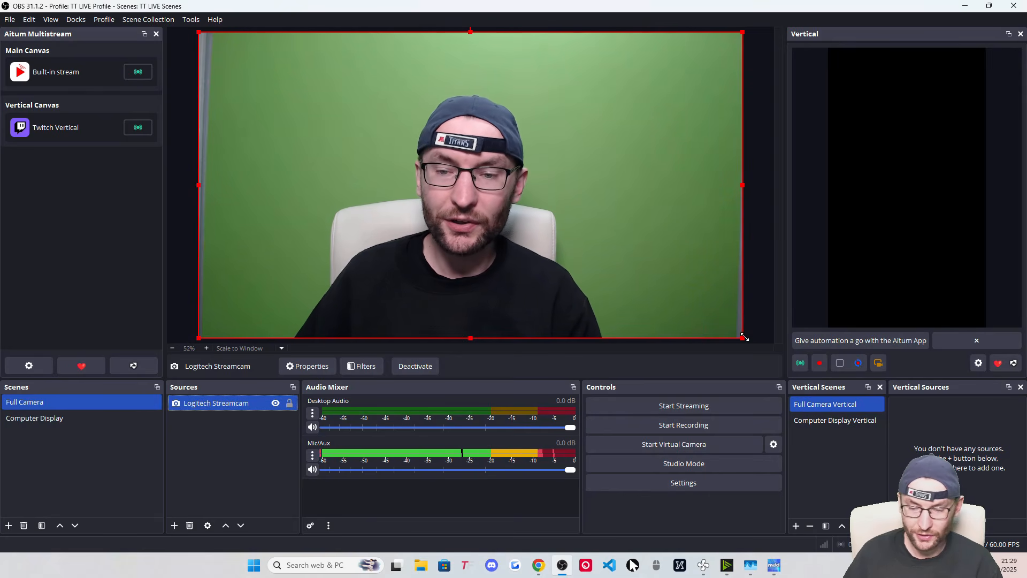
{"action": "mouse_move", "coordinate": [742, 337]}
{"action": "left_mouse_down"}
{"action": "mouse_move", "coordinate": [447, 198]}
{"action": "mouse_move", "coordinate": [743, 337]}
{"action": "left_mouse_up"}
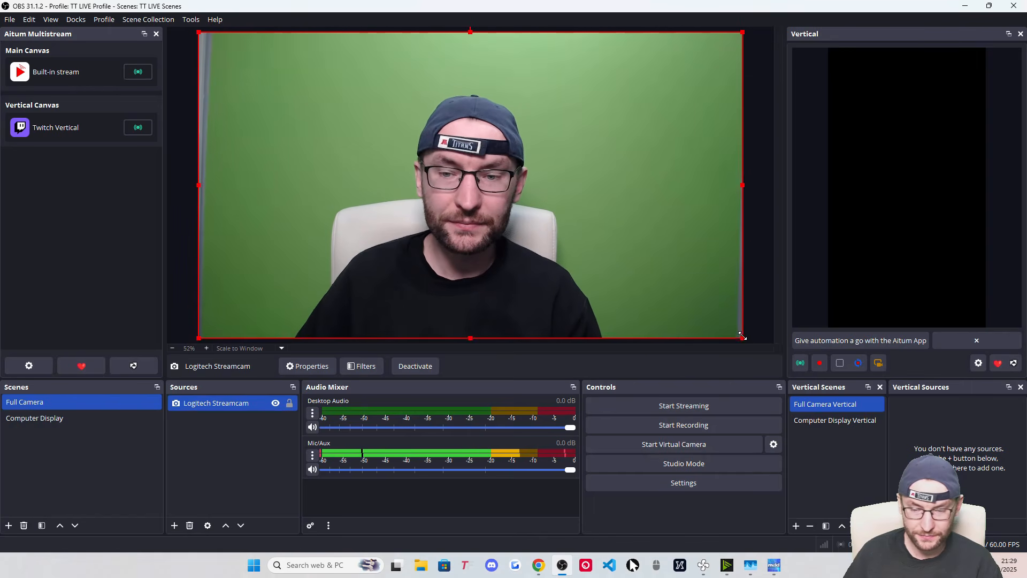
{"action": "right_click", "coordinate": [594, 139]}
{"action": "mouse_move", "coordinate": [667, 410]}
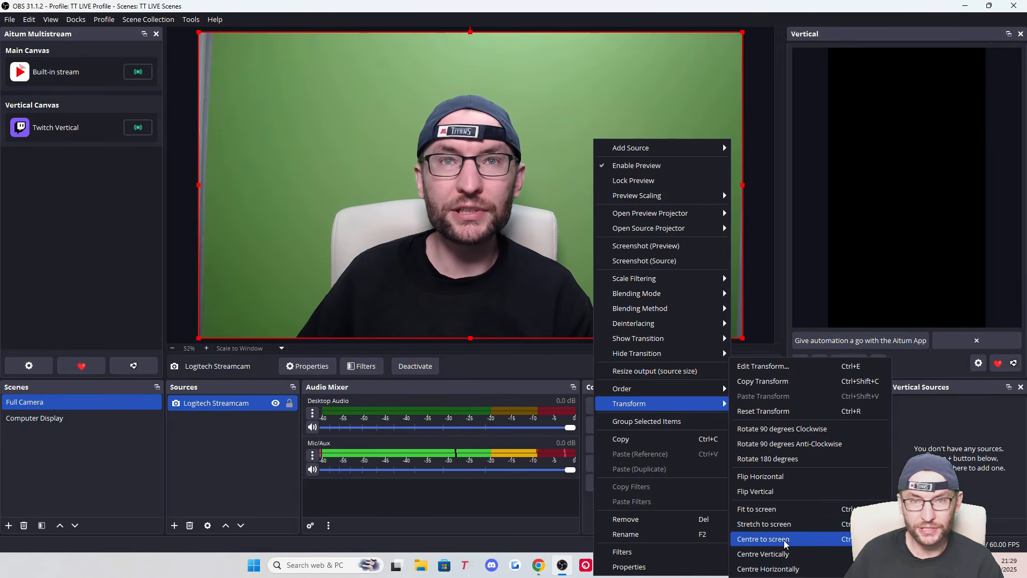
{"action": "left_click", "coordinate": [492, 291]}
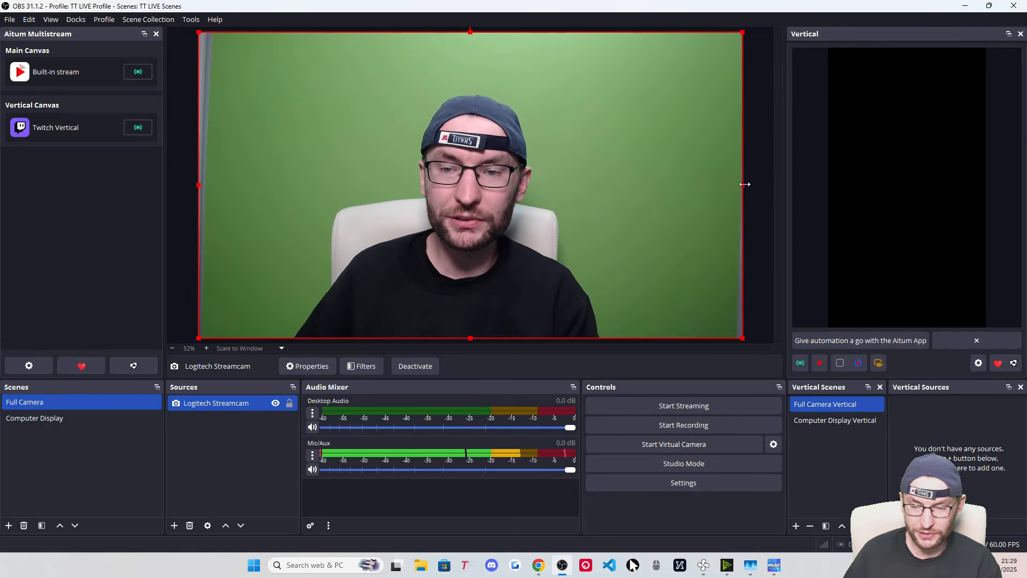
{"action": "left_click_drag", "start_coordinate": [742, 187], "coordinate": [782, 194]}
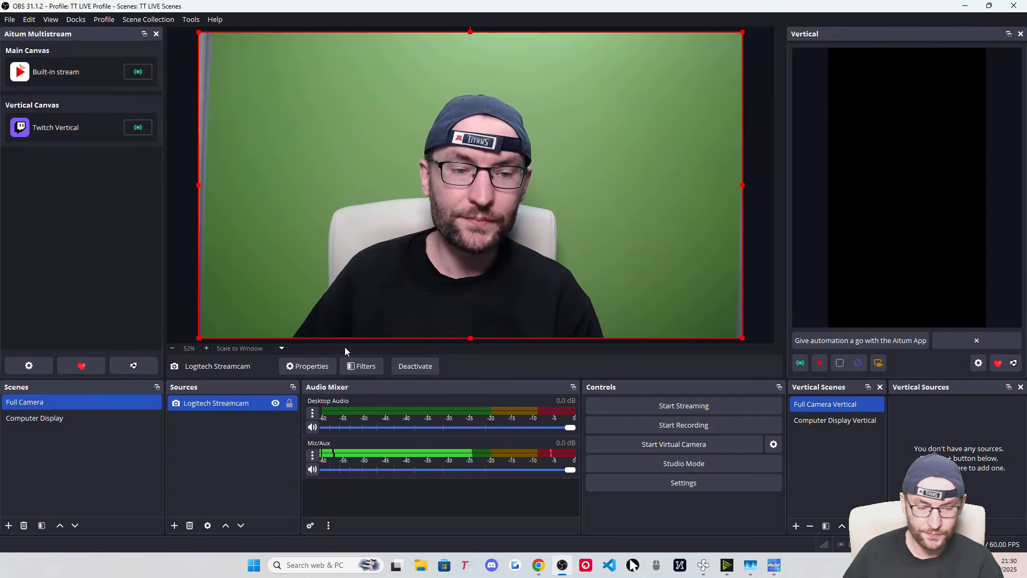
{"action": "left_click", "coordinate": [289, 403]}
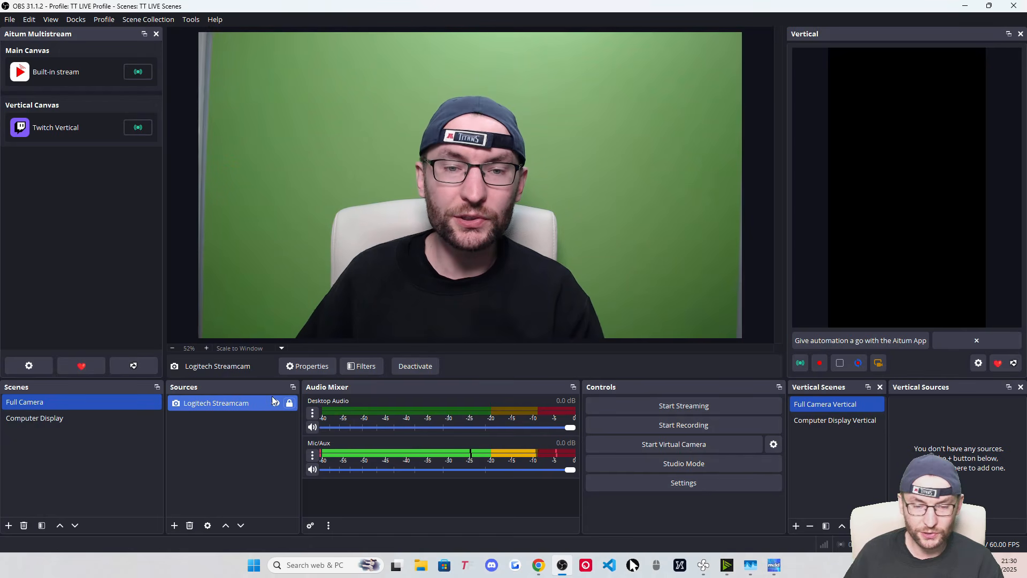
{"action": "left_click", "coordinate": [501, 158]}
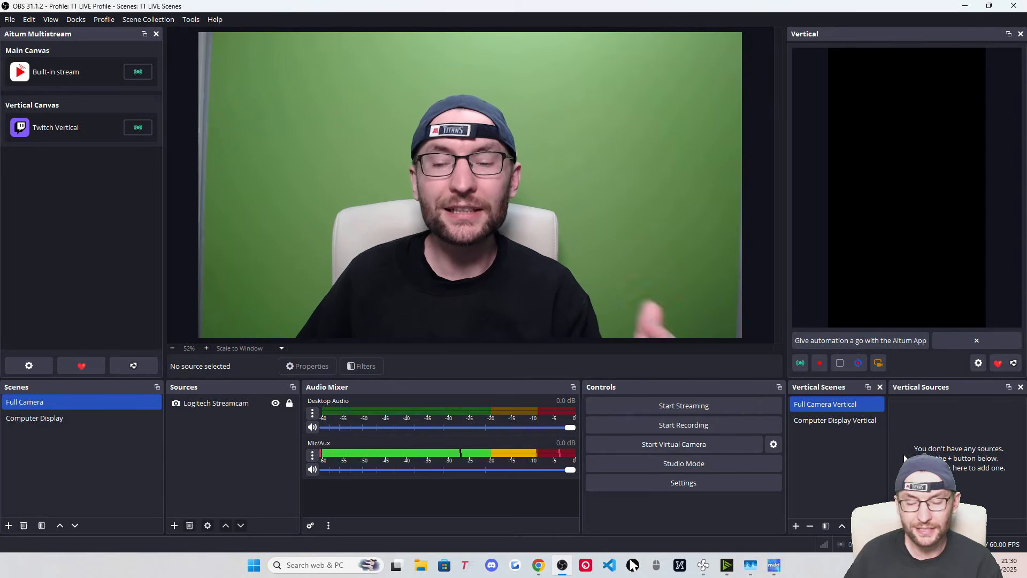
Add the existing Logitech Streamcam to Full Camera Vertical and enlarge it to the canvas height
{"action": "left_click", "coordinate": [906, 526]}
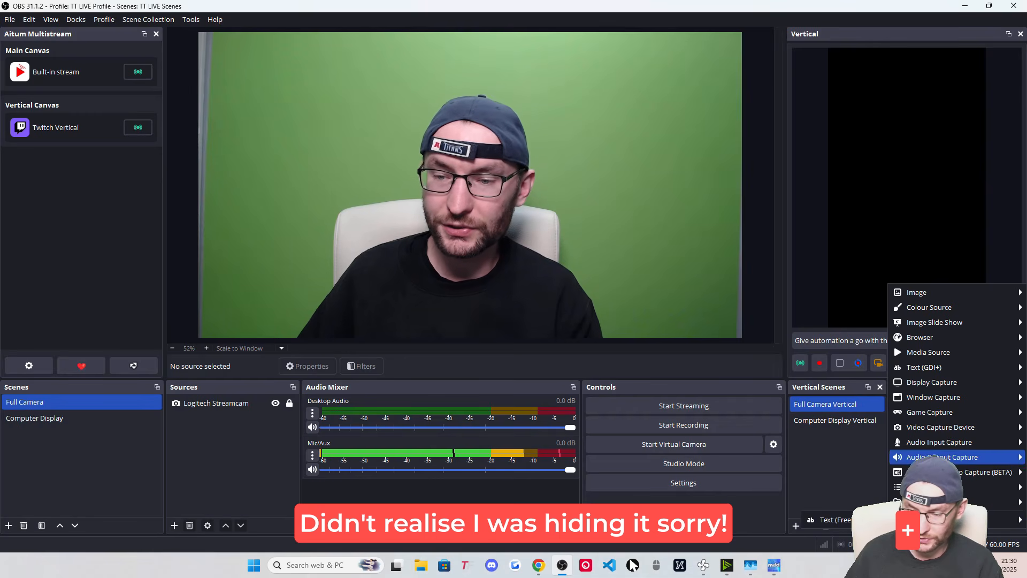
{"action": "mouse_move", "coordinate": [925, 423]}
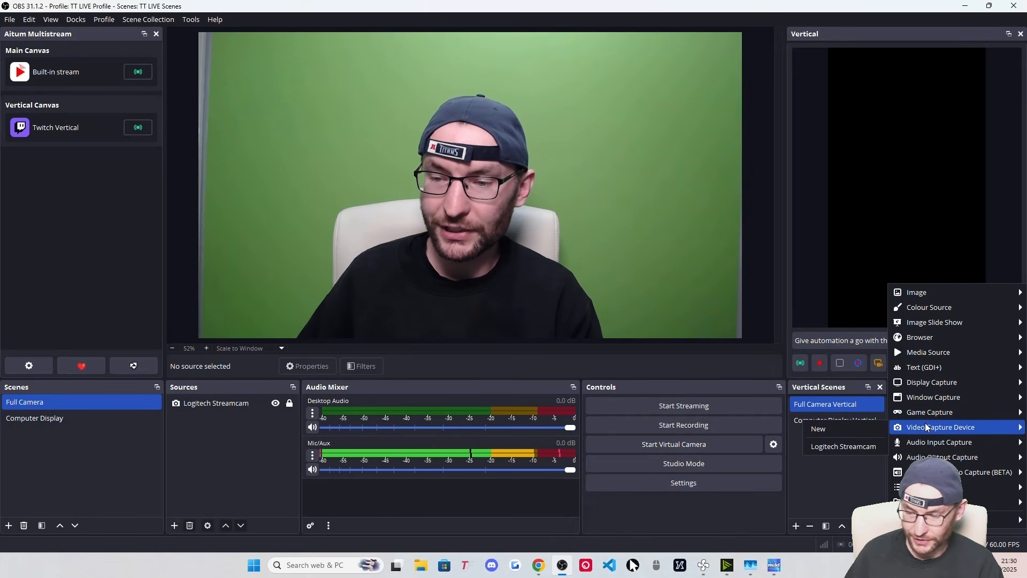
{"action": "left_click", "coordinate": [855, 446]}
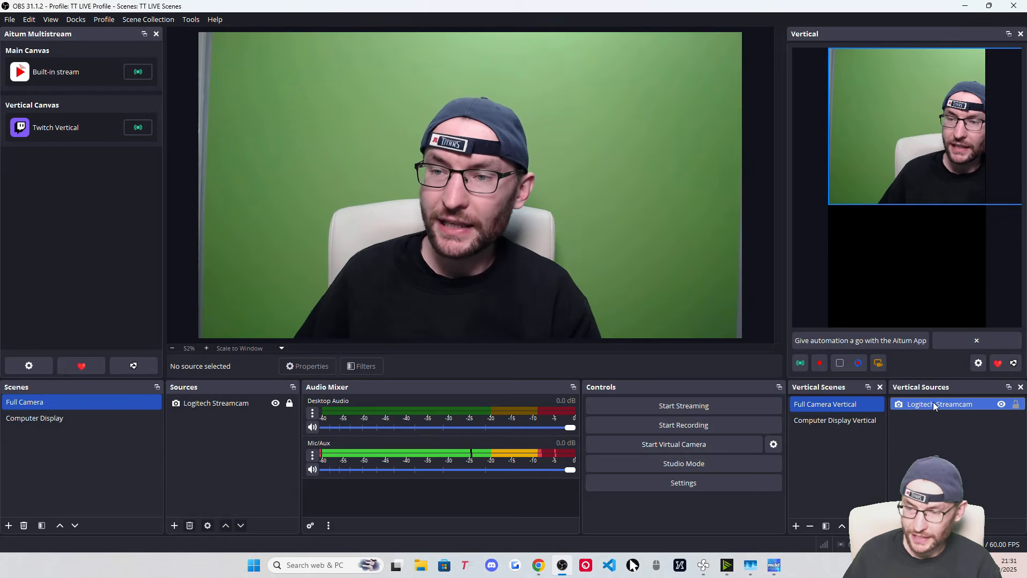
{"action": "left_click", "coordinate": [934, 405]}
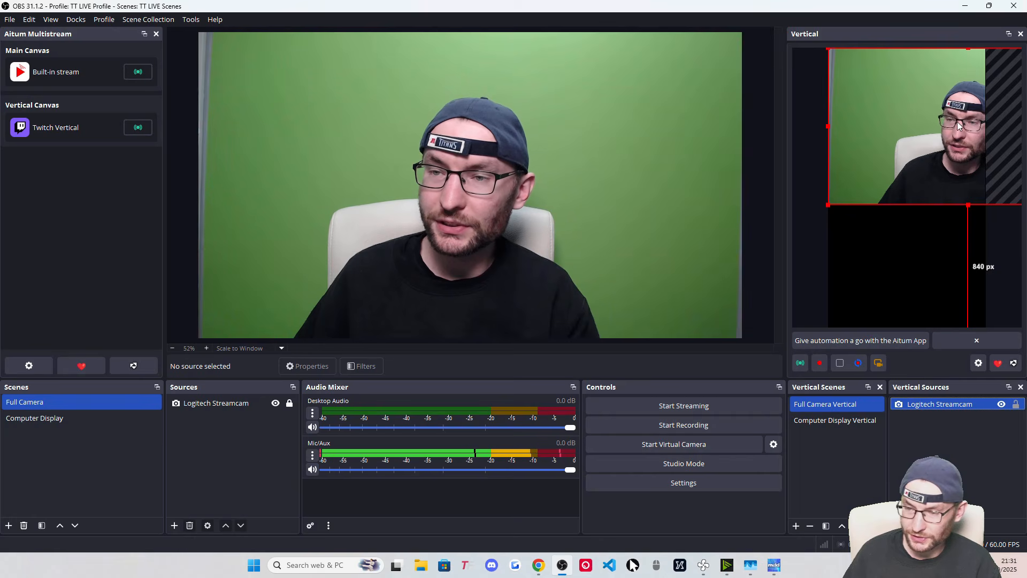
{"action": "left_click_drag", "start_coordinate": [960, 122], "coordinate": [906, 123]}
{"action": "left_click_drag", "start_coordinate": [914, 206], "coordinate": [906, 329]}
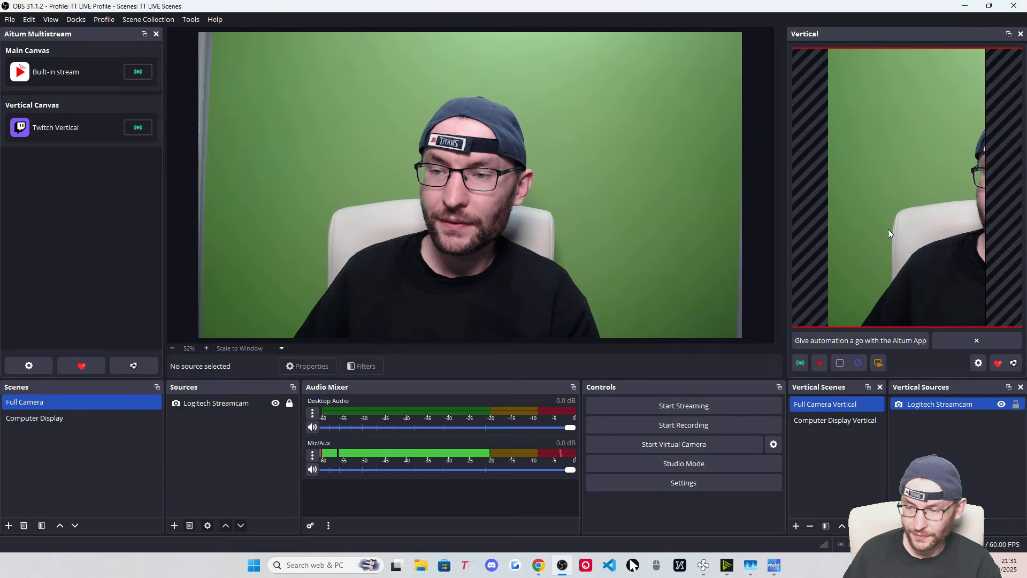
Centre the vertical camera horizontally, lock it, and switch to the Computer Display scene
{"action": "right_click", "coordinate": [903, 127]}
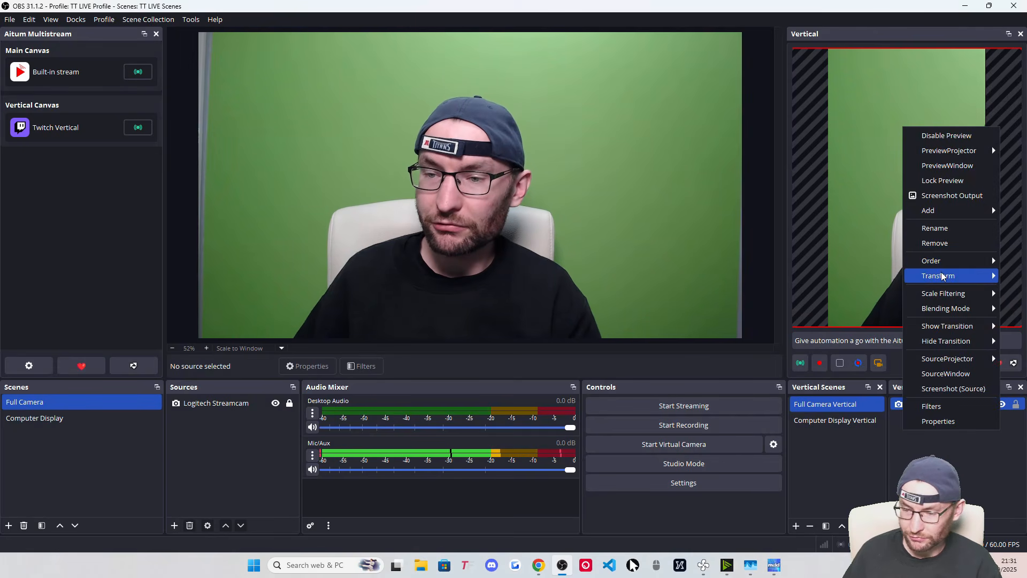
{"action": "mouse_move", "coordinate": [943, 277]}
{"action": "left_click", "coordinate": [823, 445]}
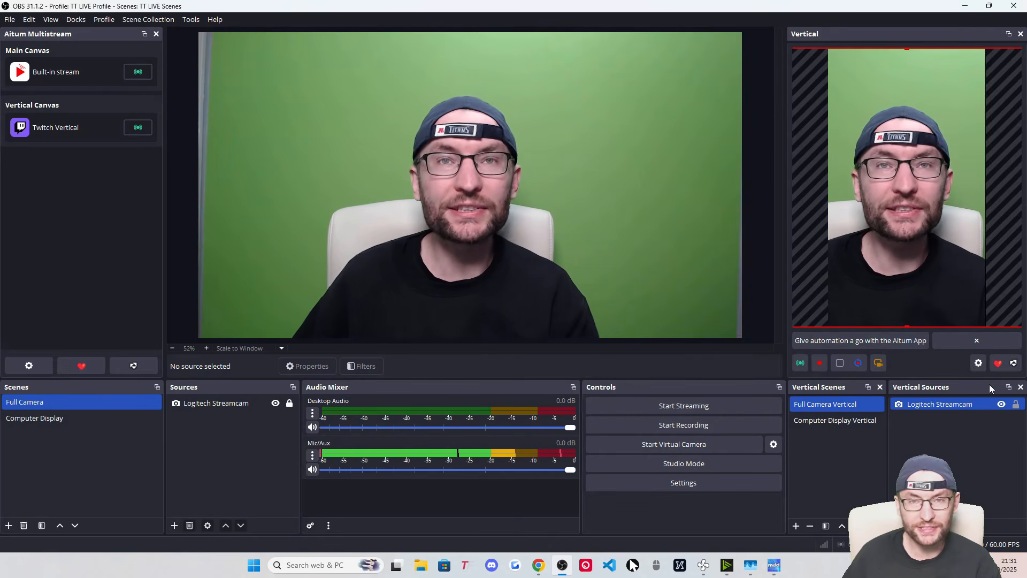
{"action": "left_click", "coordinate": [1017, 405]}
{"action": "left_click", "coordinate": [28, 420]}
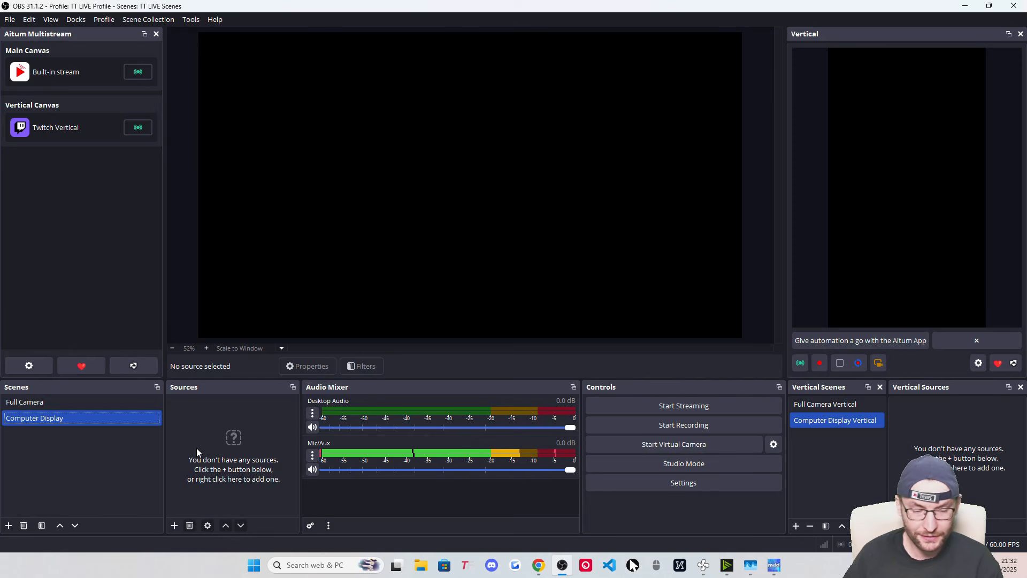
Create a Display Capture named 'Screen 2' capturing the SAMSUNG monitor with automatic capture method
{"action": "left_click", "coordinate": [174, 526]}
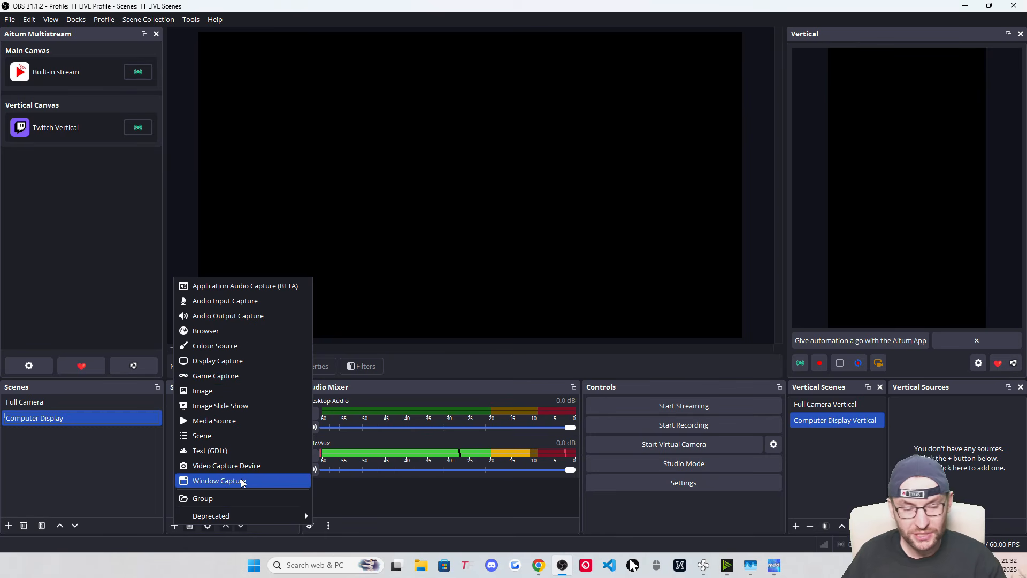
{"action": "left_click", "coordinate": [249, 366]}
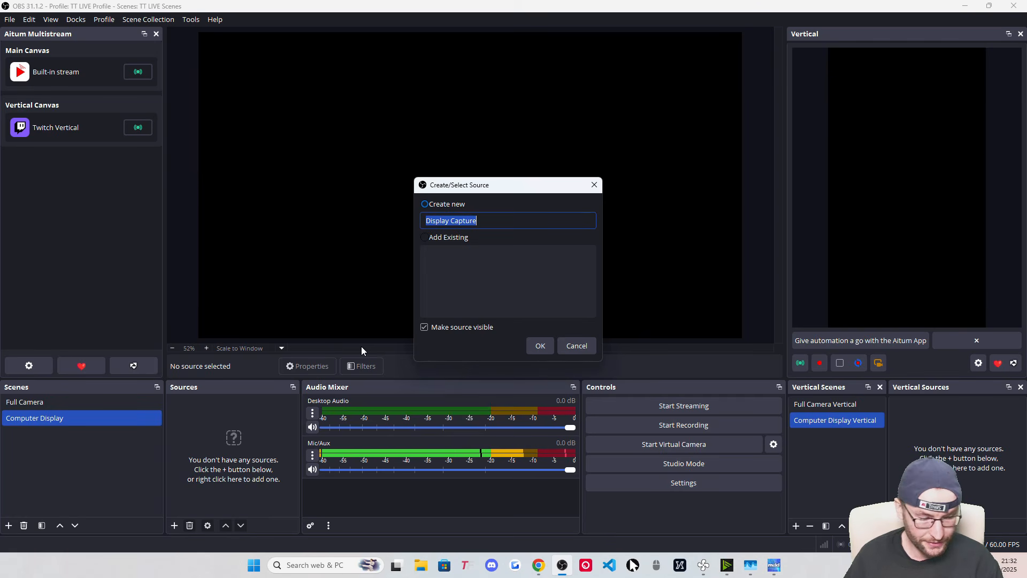
{"action": "type", "text": "Screen 2"}
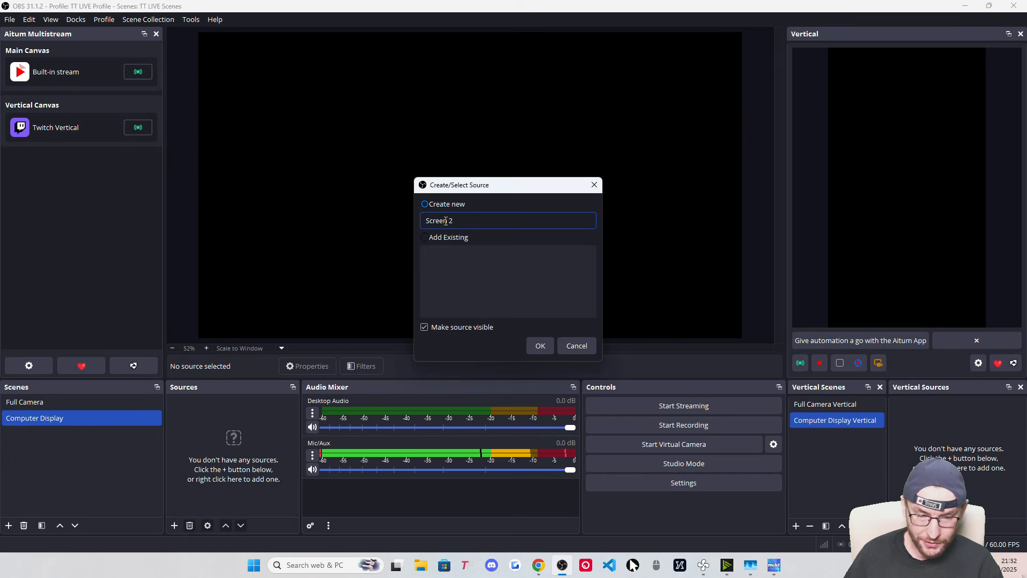
{"action": "left_click", "coordinate": [540, 346]}
{"action": "left_click", "coordinate": [434, 281]}
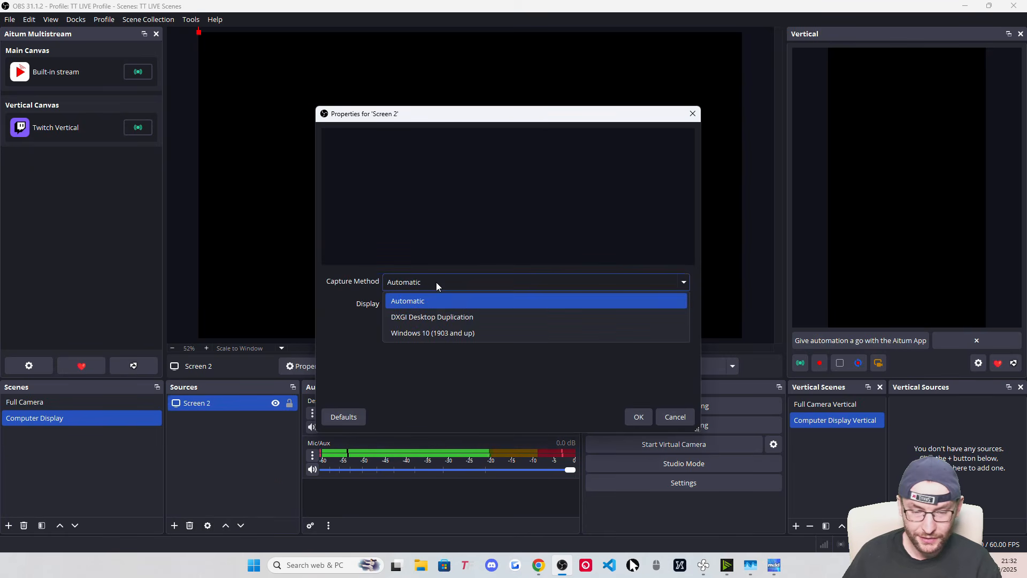
{"action": "left_click", "coordinate": [435, 282]}
{"action": "left_click", "coordinate": [447, 304]}
{"action": "left_click", "coordinate": [438, 354]}
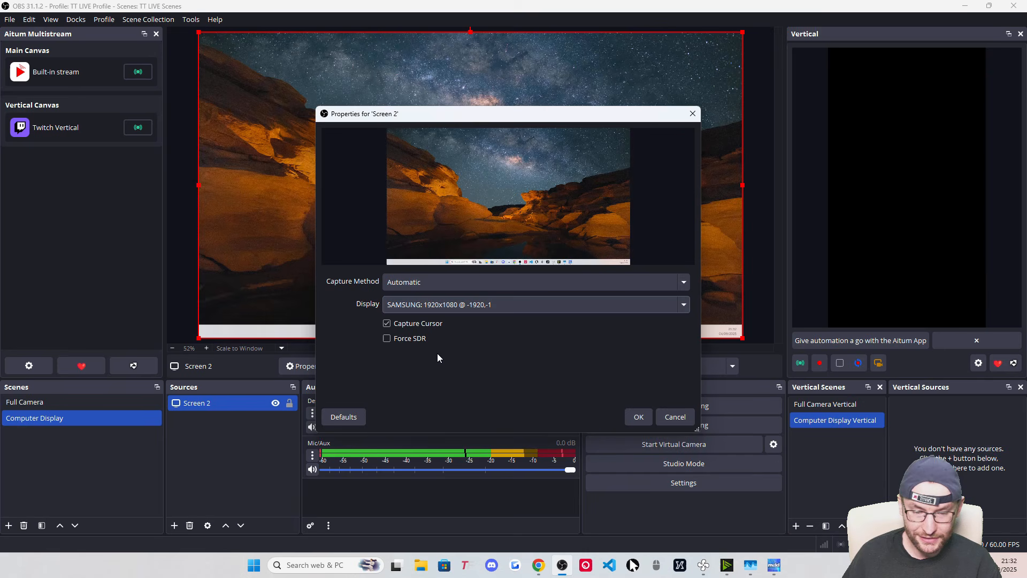
{"action": "left_click", "coordinate": [405, 326]}
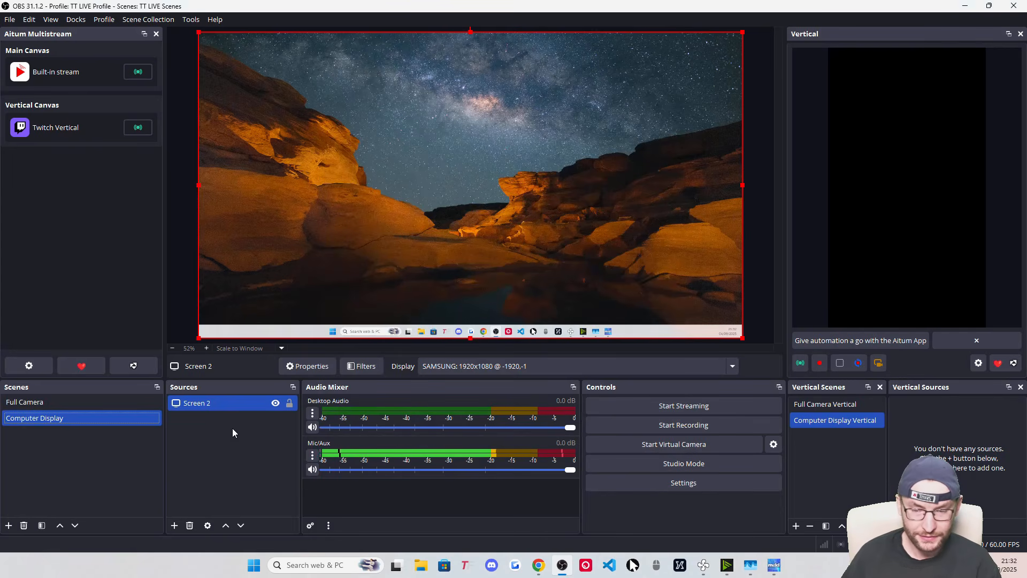
Fit Screen 2 to the main canvas and lock it
{"action": "left_click", "coordinate": [200, 402]}
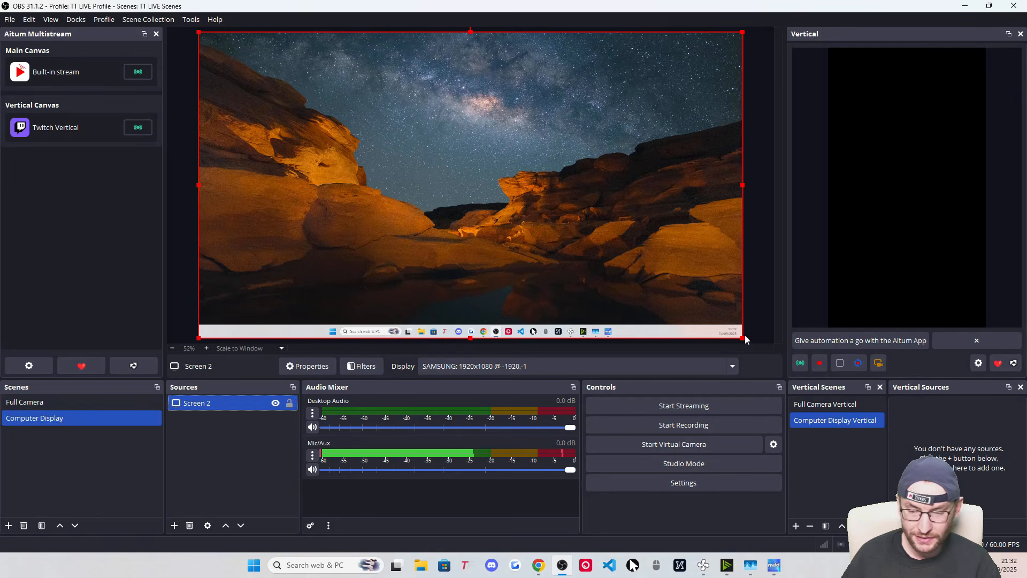
{"action": "mouse_move", "coordinate": [743, 337]}
{"action": "left_mouse_down"}
{"action": "mouse_move", "coordinate": [619, 271]}
{"action": "mouse_move", "coordinate": [745, 334]}
{"action": "left_mouse_up"}
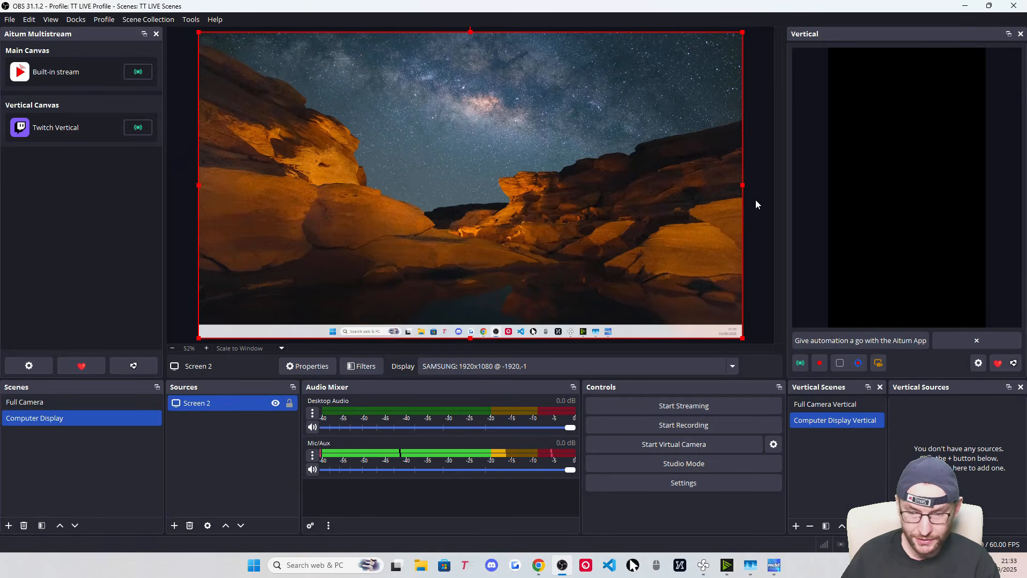
{"action": "left_click_drag", "start_coordinate": [745, 184], "coordinate": [759, 204]}
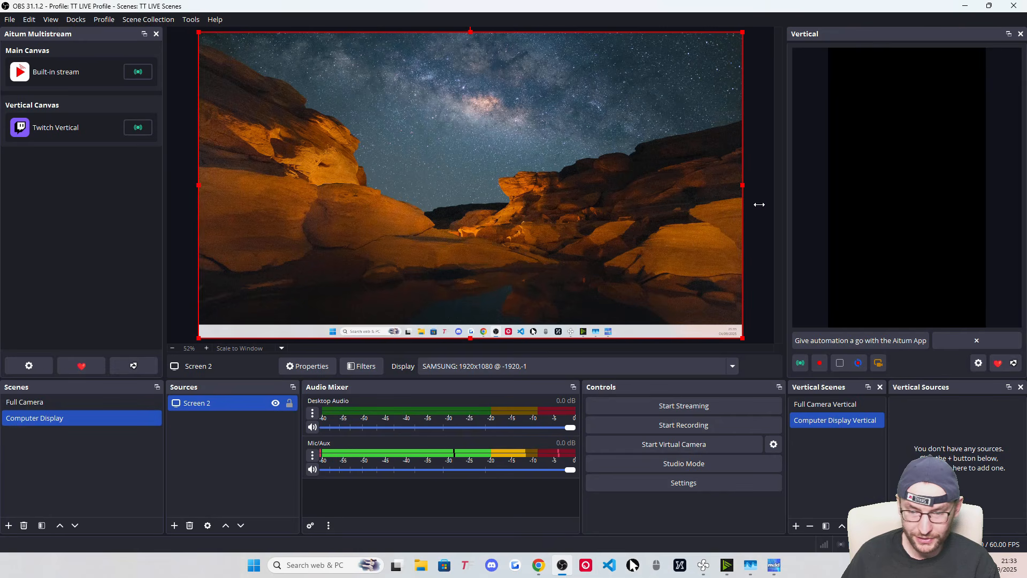
{"action": "right_click", "coordinate": [463, 141]}
{"action": "mouse_move", "coordinate": [513, 396]}
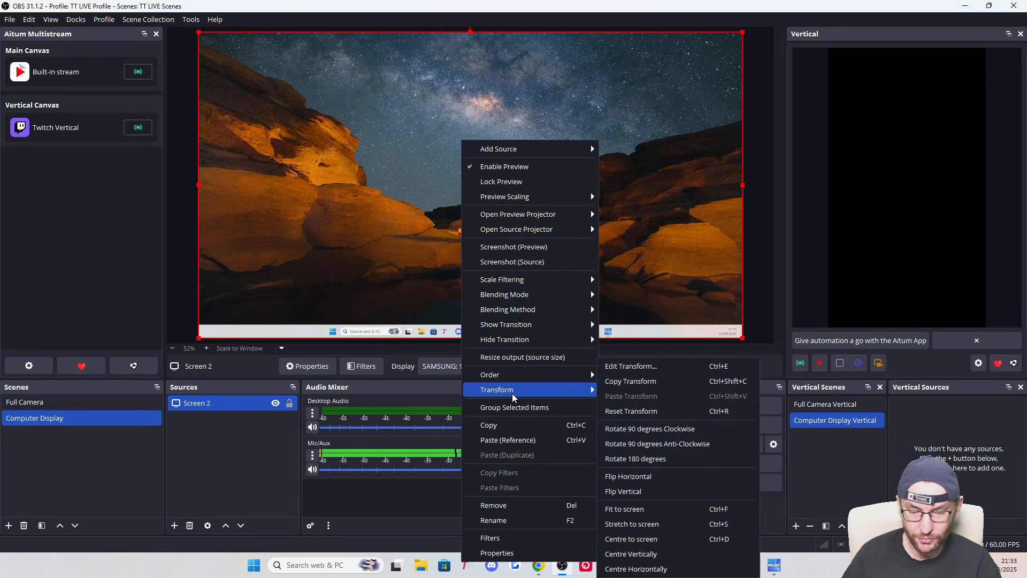
{"action": "left_click", "coordinate": [266, 405]}
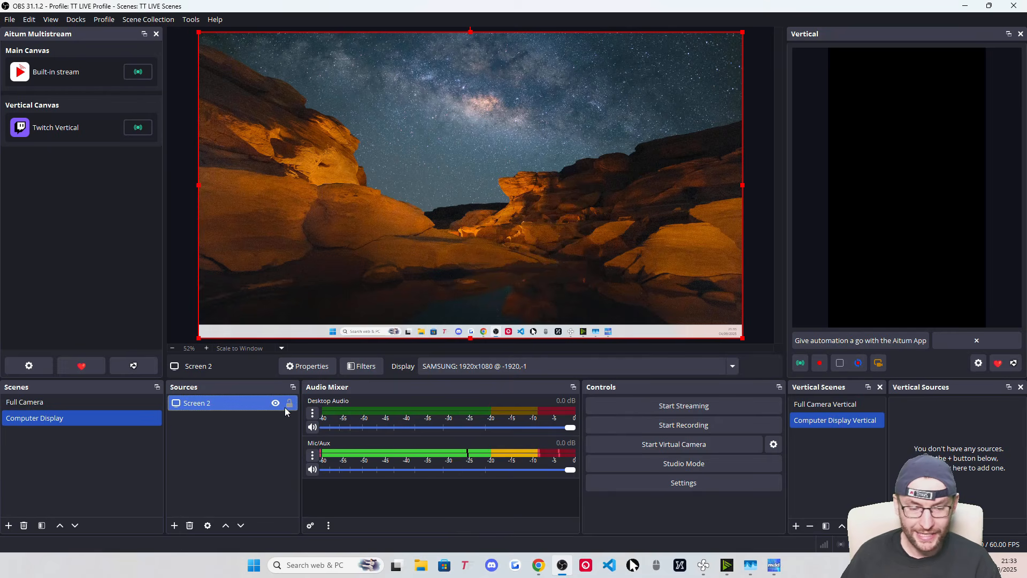
{"action": "left_click", "coordinate": [289, 404]}
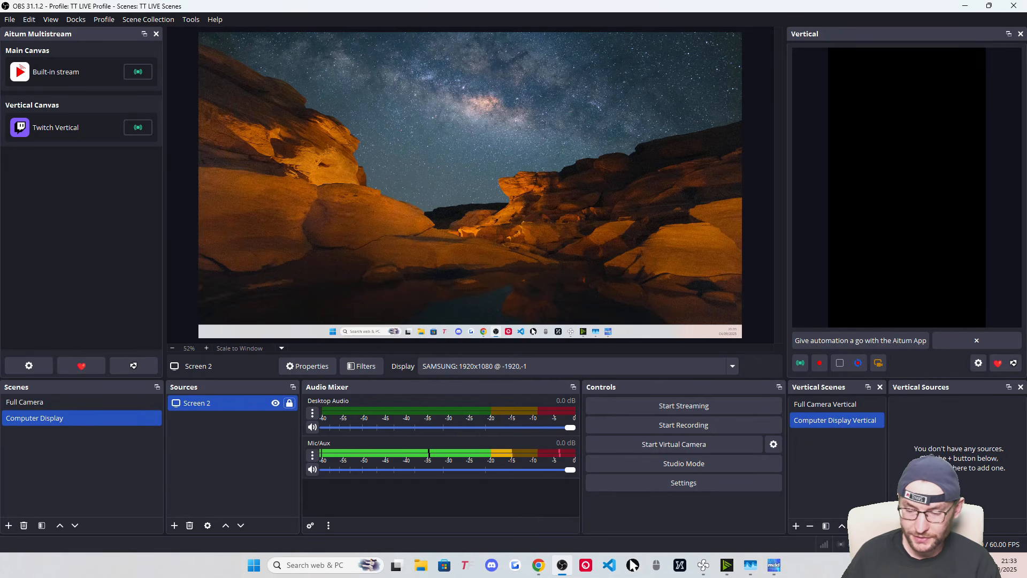
Add the existing Screen 2 to Computer Display Vertical, moved down and stretched taller
{"action": "left_click", "coordinate": [897, 526]}
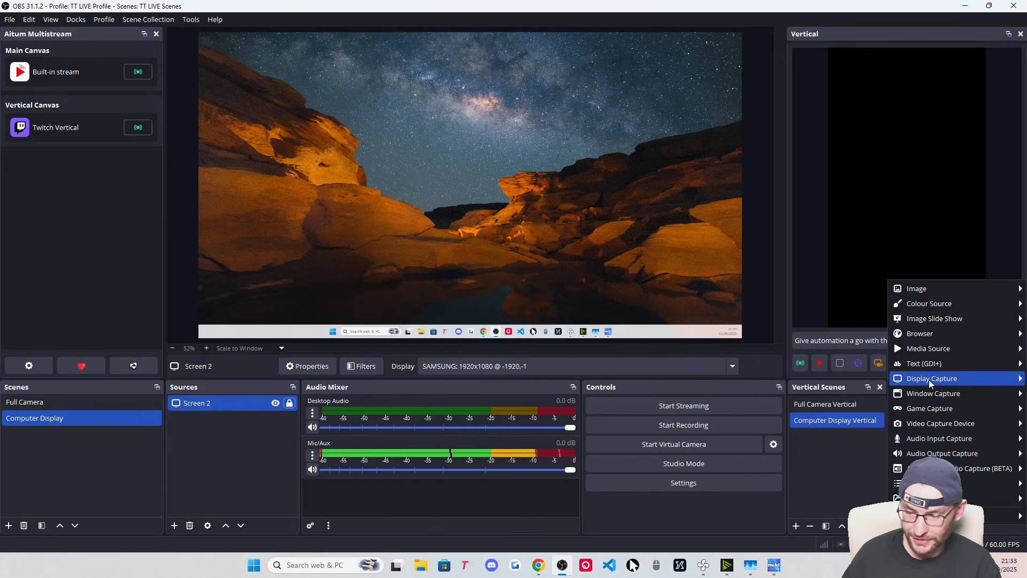
{"action": "left_click", "coordinate": [862, 397]}
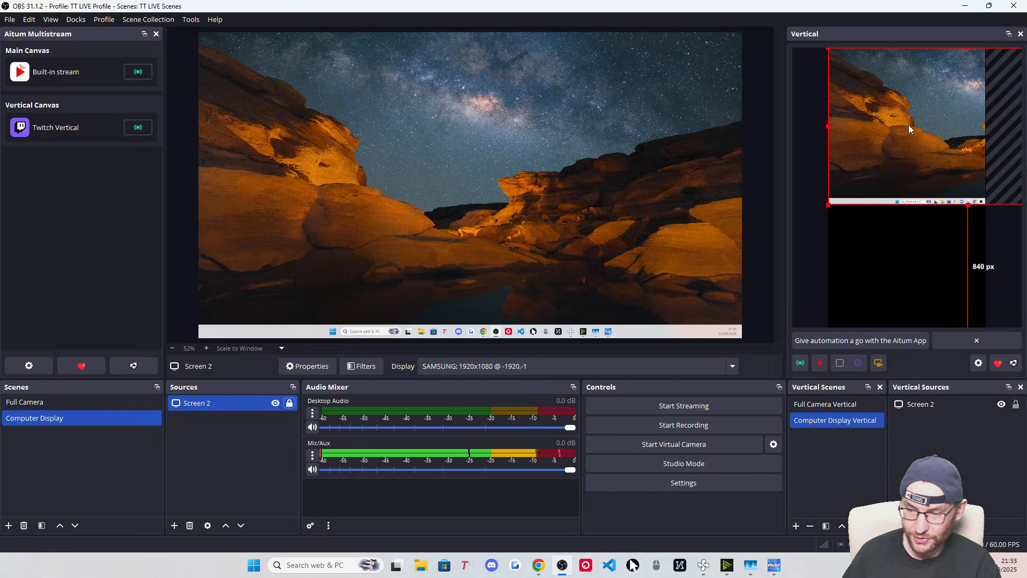
{"action": "left_click_drag", "start_coordinate": [958, 137], "coordinate": [900, 256]}
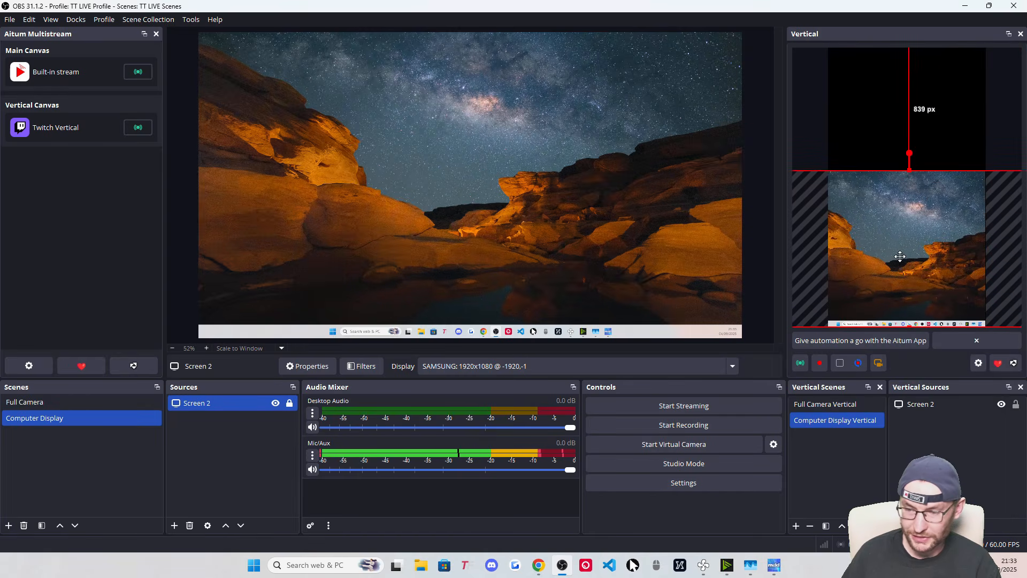
{"action": "left_click_drag", "start_coordinate": [909, 170], "coordinate": [945, 138]}
Centre Screen 2 horizontally on the vertical canvas and lock it
{"action": "right_click", "coordinate": [895, 197]}
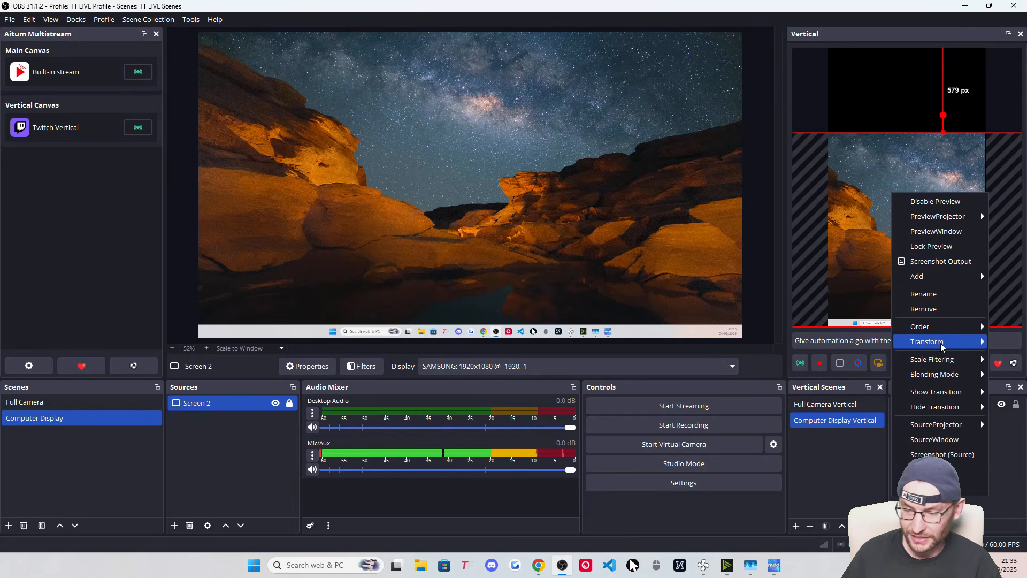
{"action": "mouse_move", "coordinate": [933, 341]}
{"action": "left_click", "coordinate": [830, 514]}
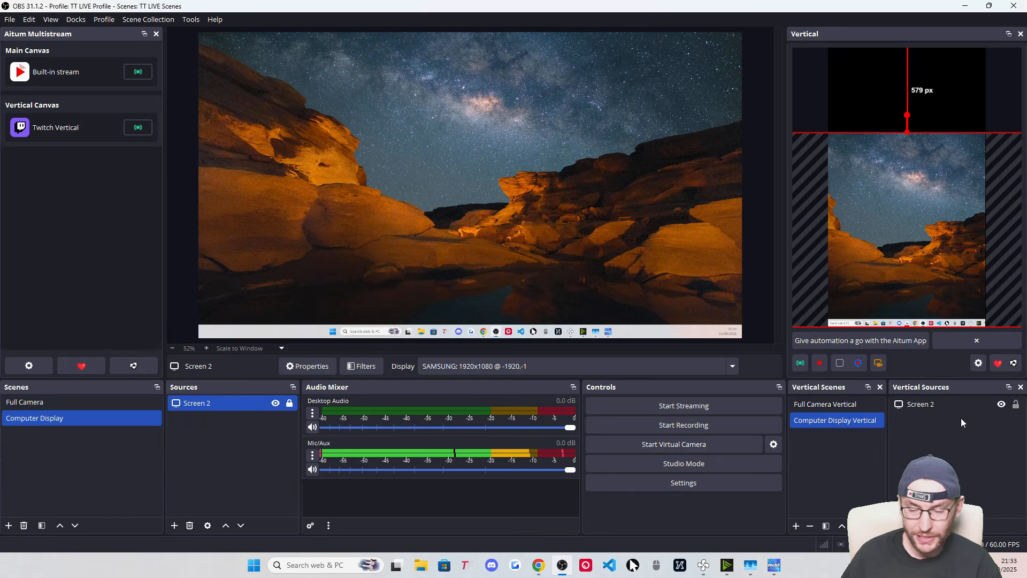
{"action": "left_click", "coordinate": [1017, 406]}
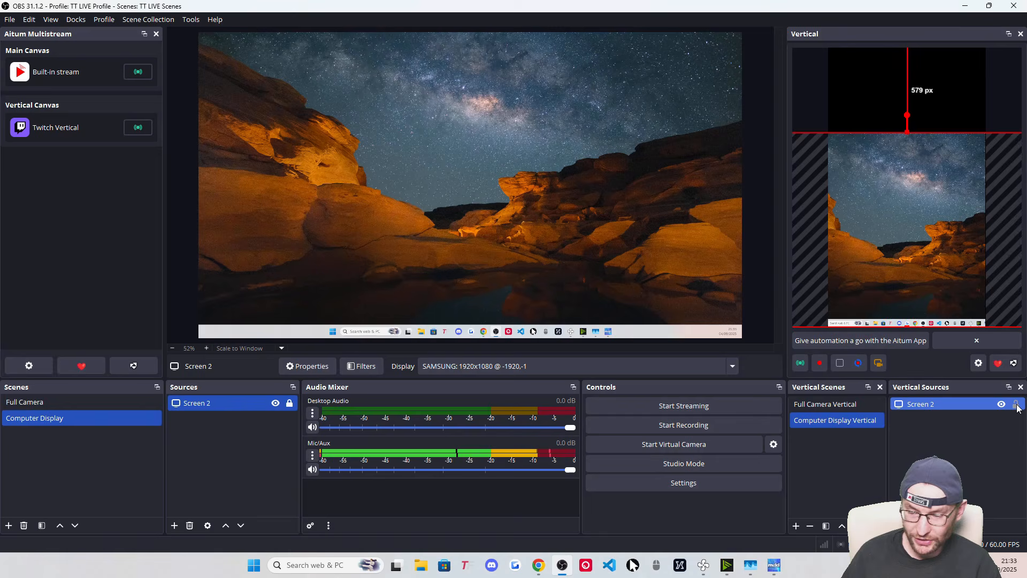
{"action": "left_click", "coordinate": [1016, 404]}
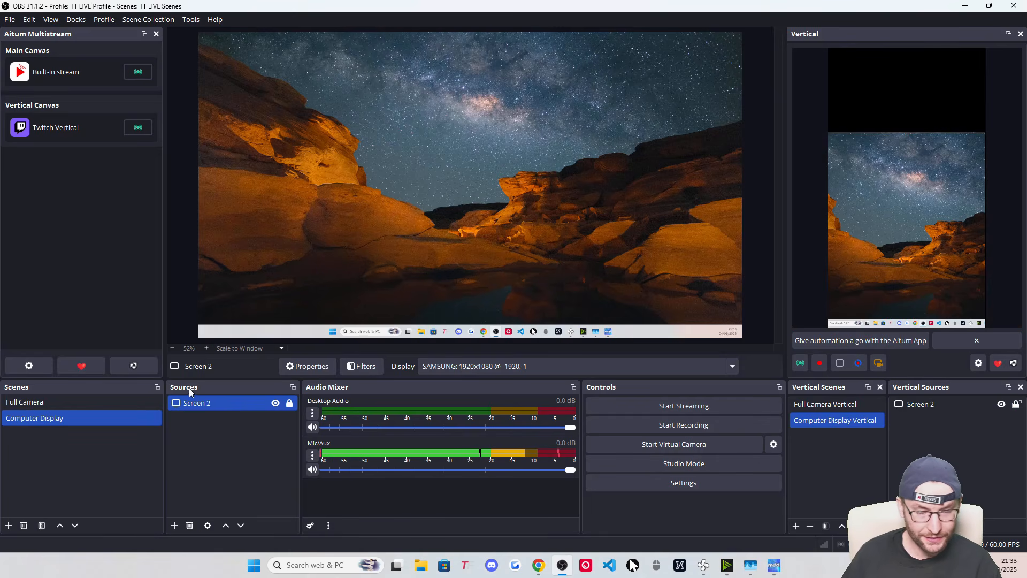
Add the existing Logitech Streamcam to the Computer Display scene
{"action": "left_click", "coordinate": [174, 525]}
{"action": "left_click", "coordinate": [214, 464]}
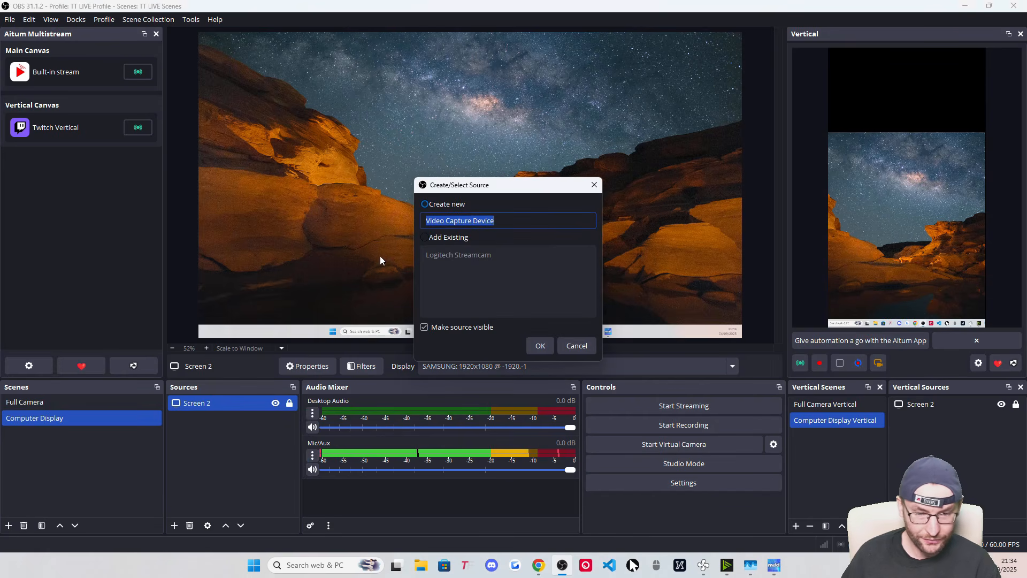
{"action": "left_click", "coordinate": [445, 237]}
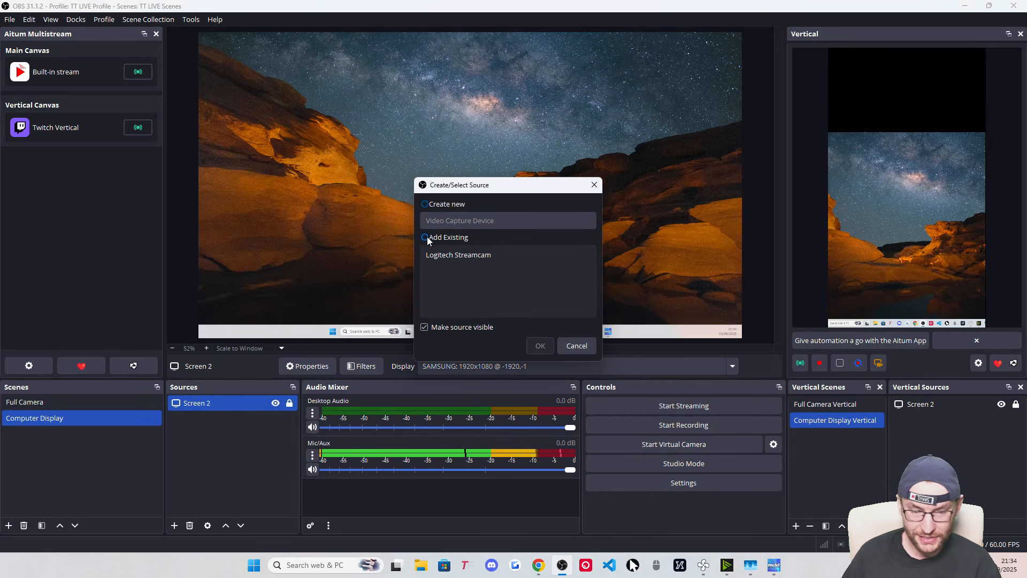
{"action": "left_click", "coordinate": [452, 255]}
{"action": "left_click", "coordinate": [539, 347]}
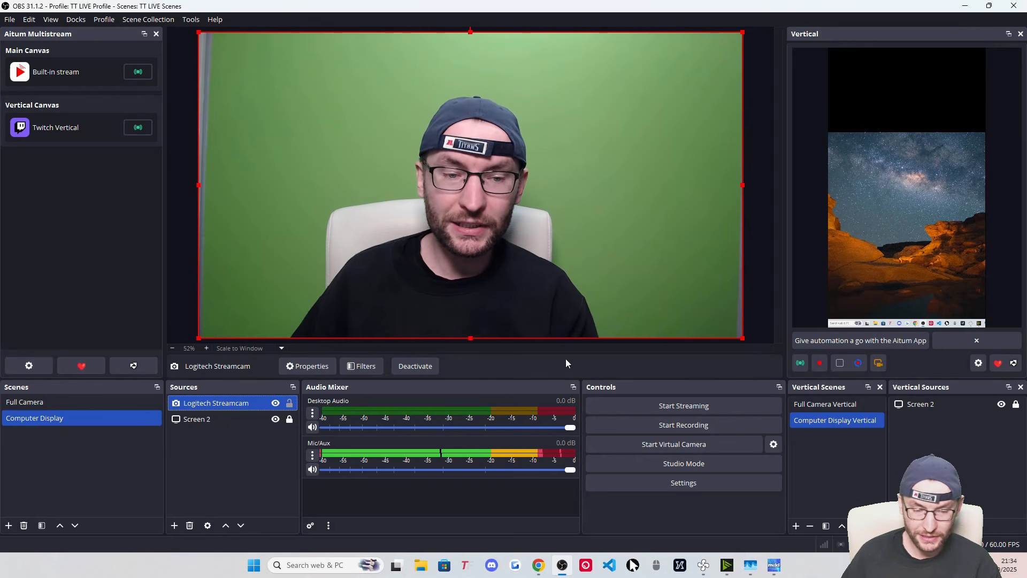
Shrink the webcam to a small box, centre it vertically, and nudge it left
{"action": "left_click_drag", "start_coordinate": [743, 340], "coordinate": [271, 179]}
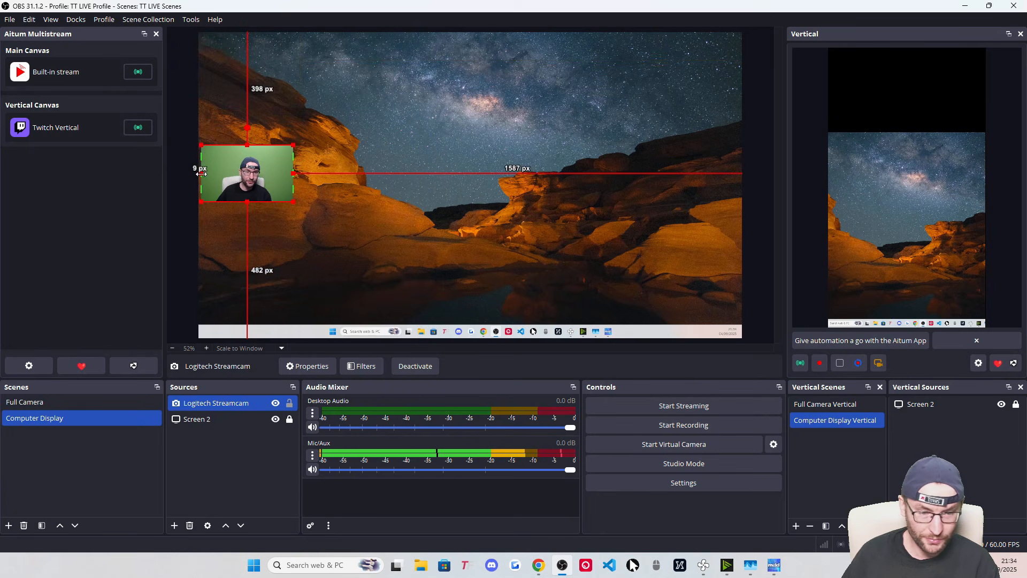
{"action": "right_click", "coordinate": [244, 177]}
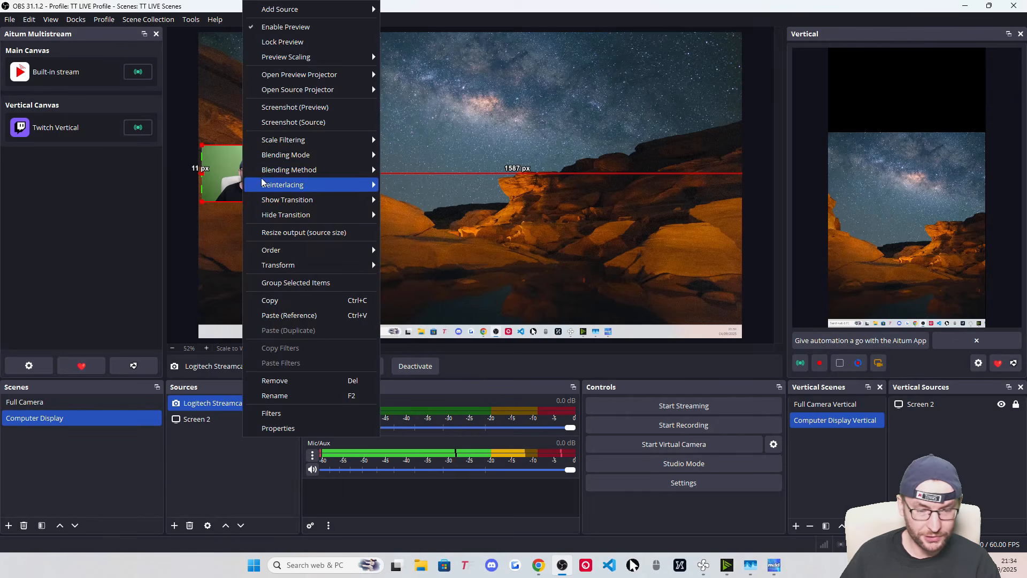
{"action": "mouse_move", "coordinate": [300, 271]}
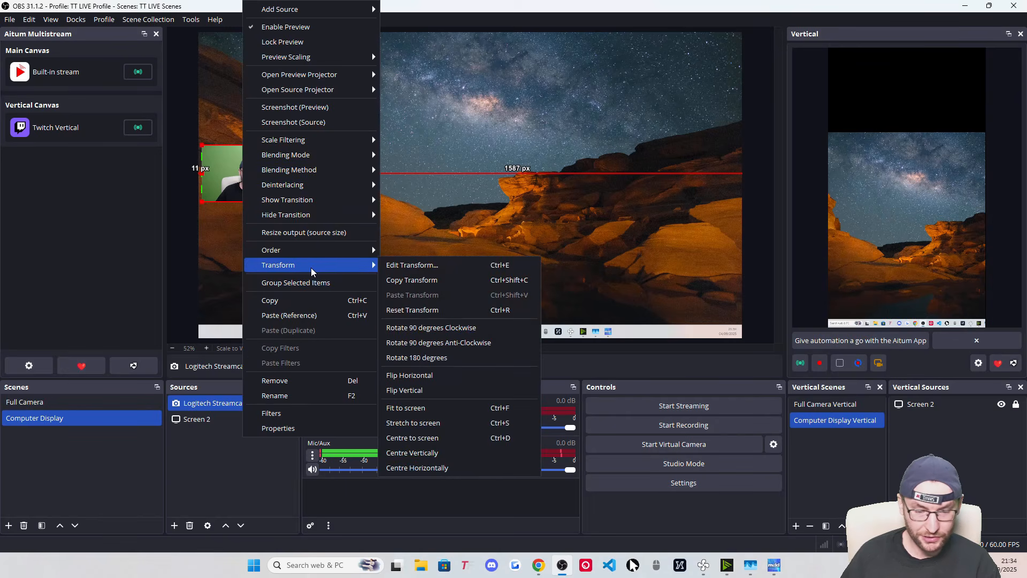
{"action": "left_click", "coordinate": [464, 453]}
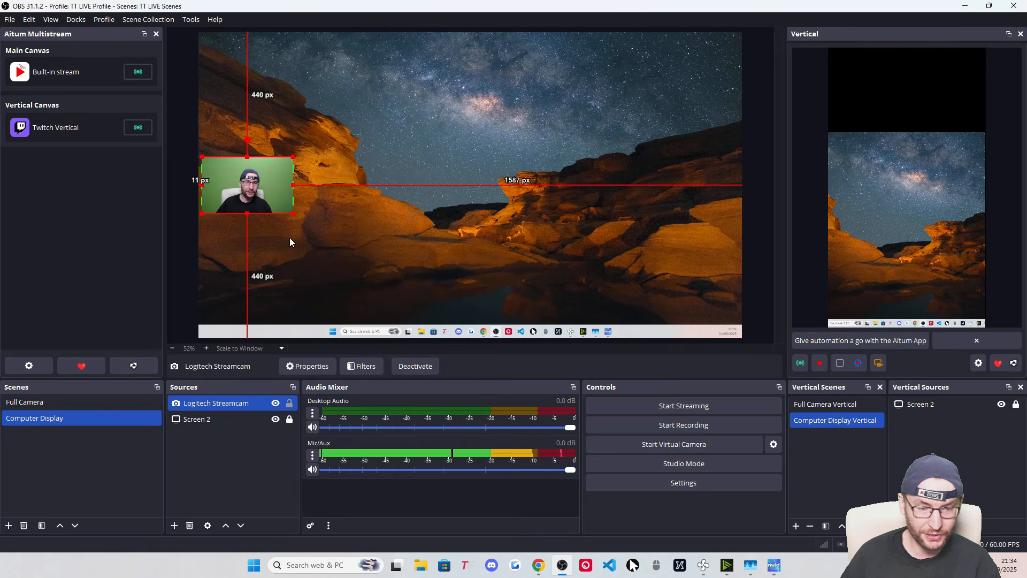
{"action": "left_click", "coordinate": [257, 188]}
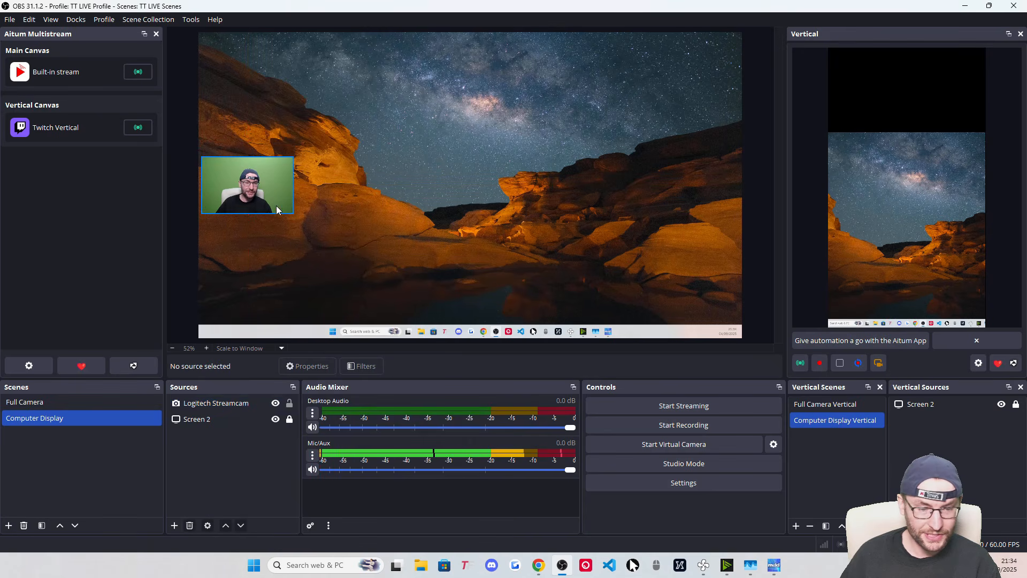
{"action": "left_click", "coordinate": [253, 188]}
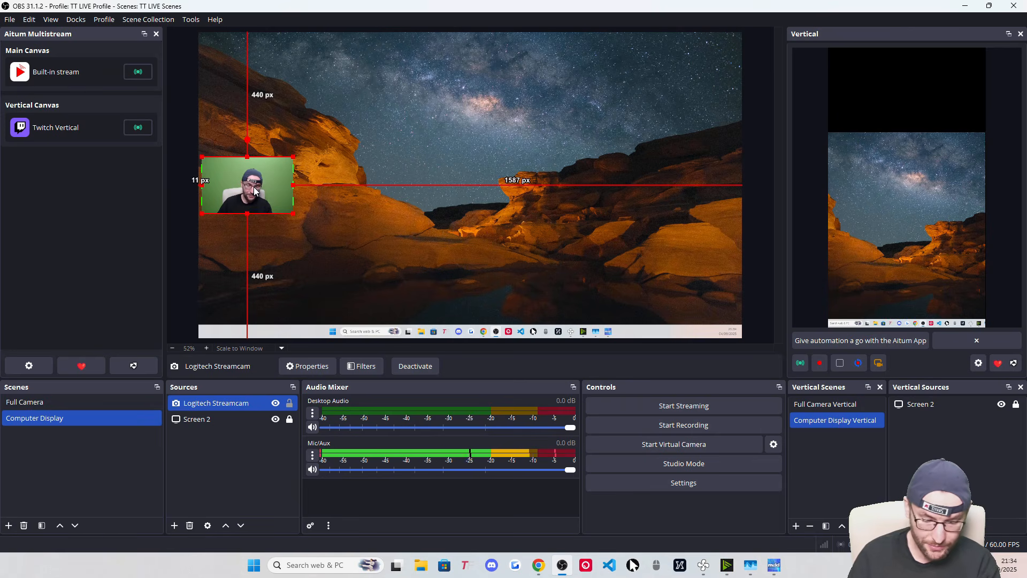
{"action": "key", "text": "Left"}
{"action": "key", "text": "Left"}
{"action": "key", "text": "Left"}
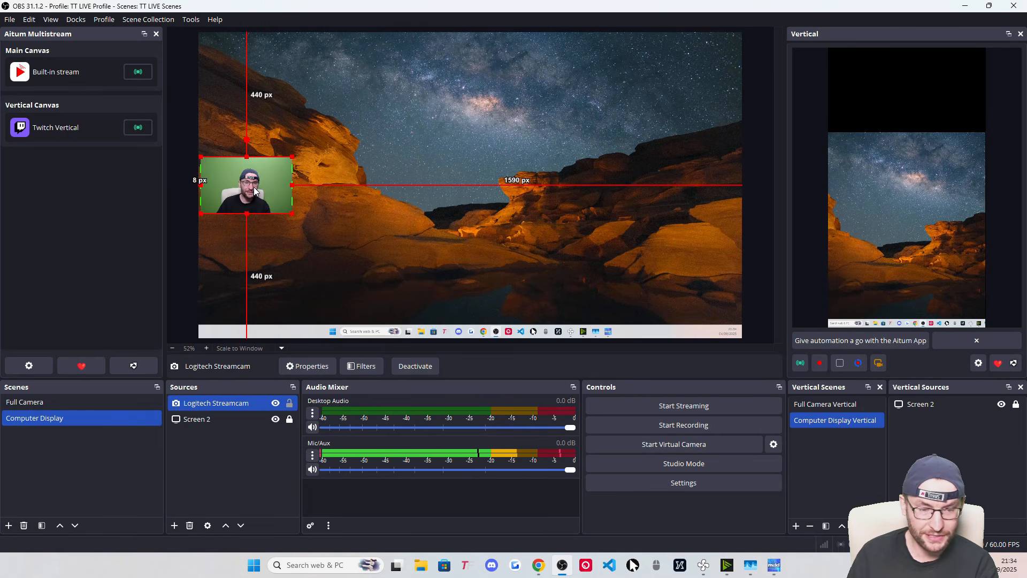
{"action": "key", "text": "Left"}
{"action": "key", "text": "Left"}
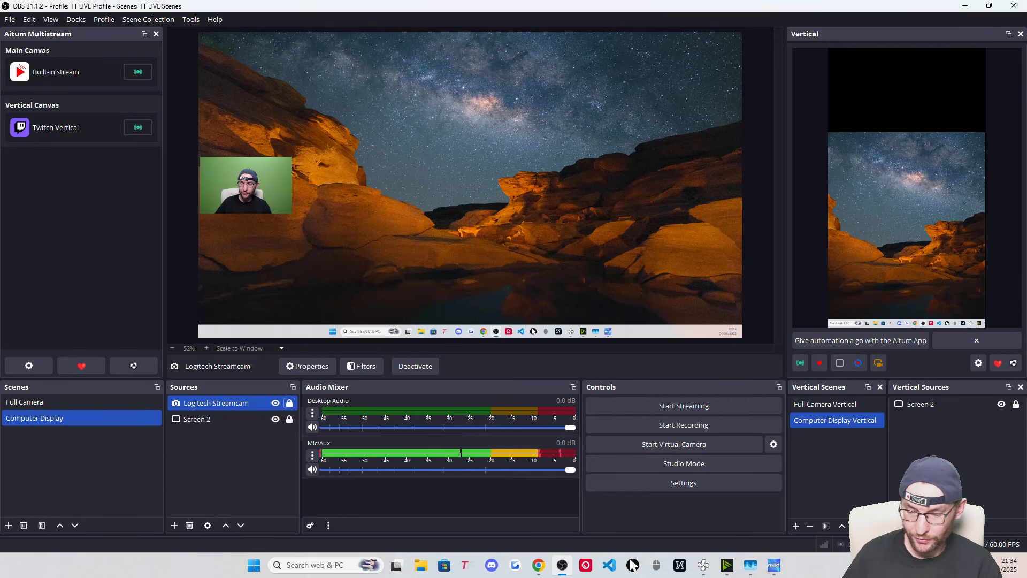
Add the existing webcam to the vertical scene, fit it to the canvas width, and move it to the top
{"action": "left_click", "coordinate": [897, 526]}
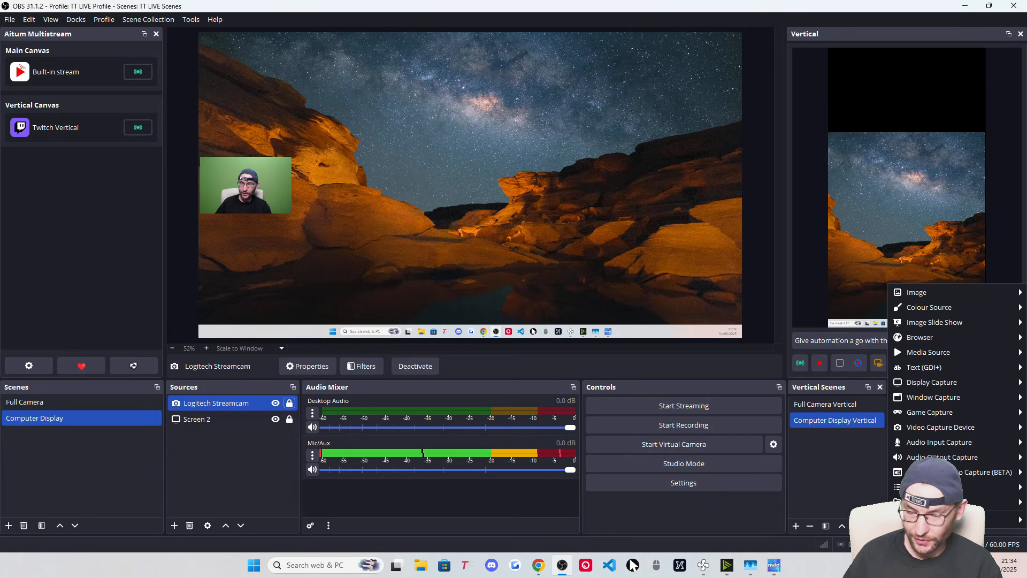
{"action": "mouse_move", "coordinate": [910, 427]}
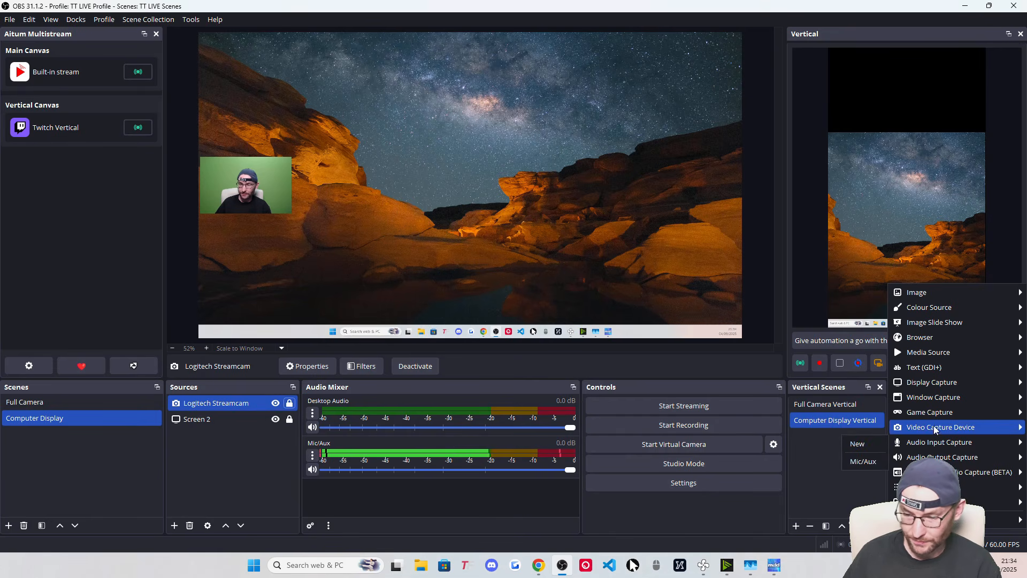
{"action": "left_click", "coordinate": [847, 448]}
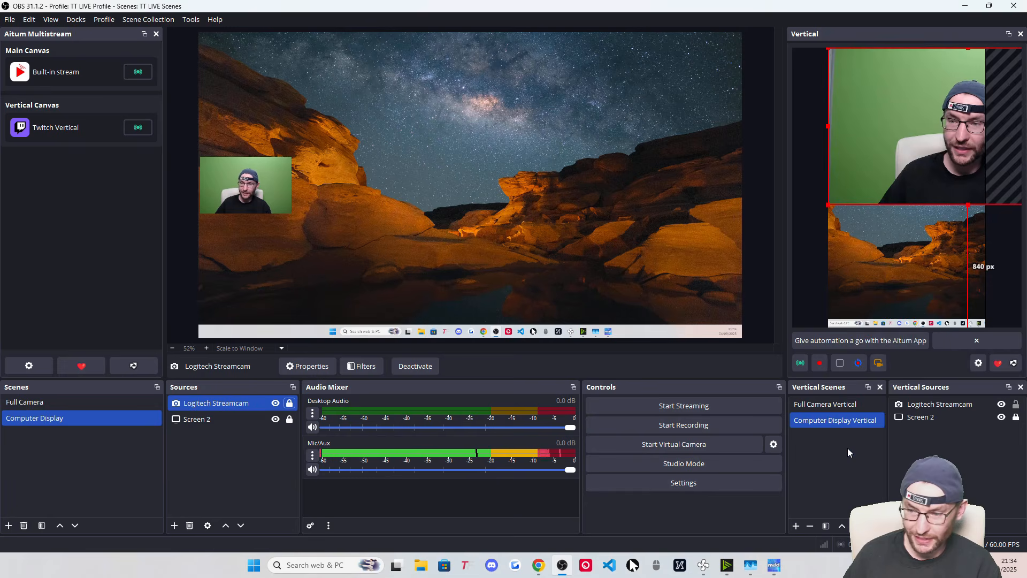
{"action": "right_click", "coordinate": [924, 80]}
{"action": "mouse_move", "coordinate": [985, 233]}
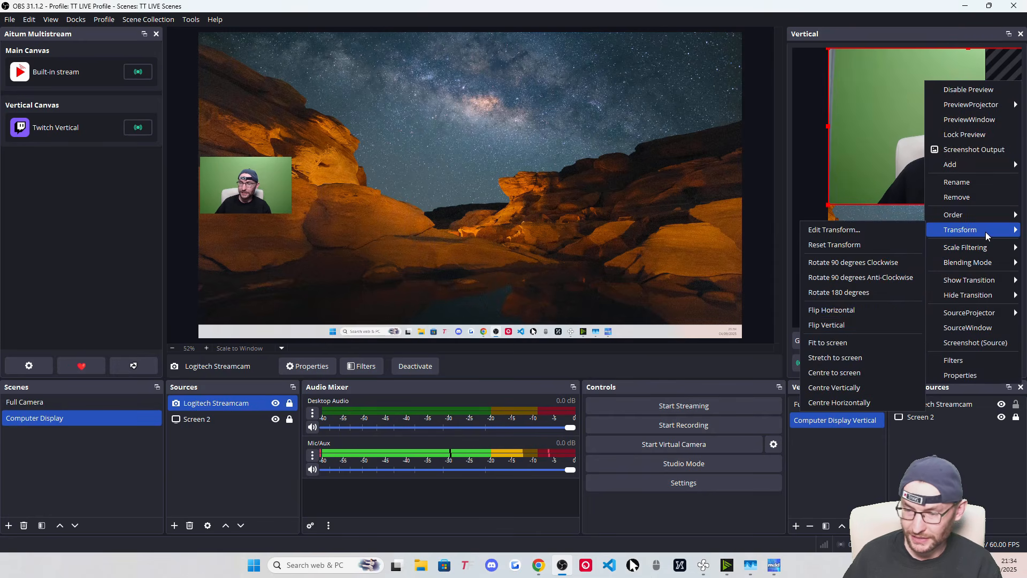
{"action": "left_click", "coordinate": [831, 342]}
{"action": "left_click_drag", "start_coordinate": [898, 187], "coordinate": [891, 99]}
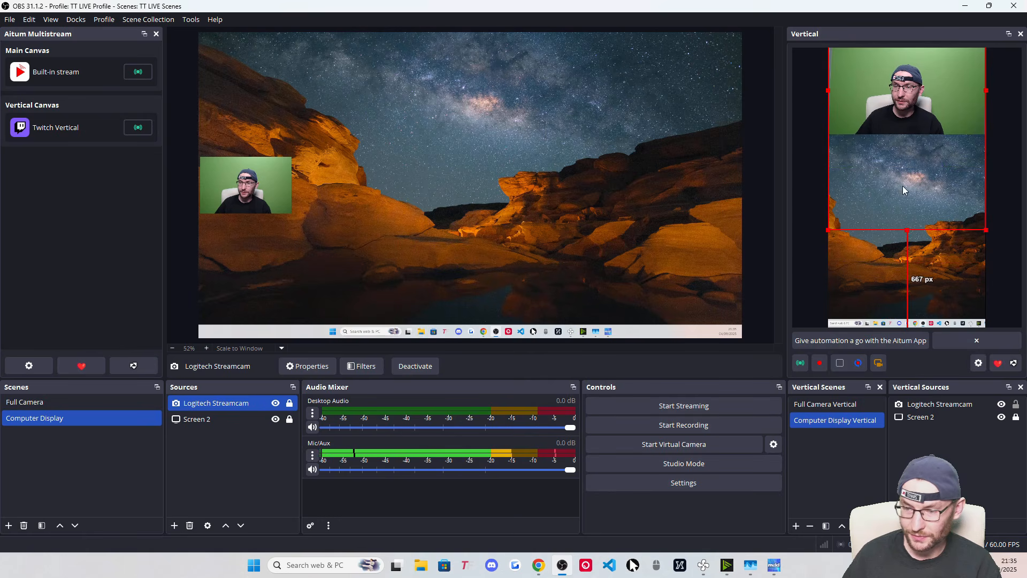
Toggle Screen 2's lock off and back on in the vertical source list
{"action": "left_click", "coordinate": [994, 402]}
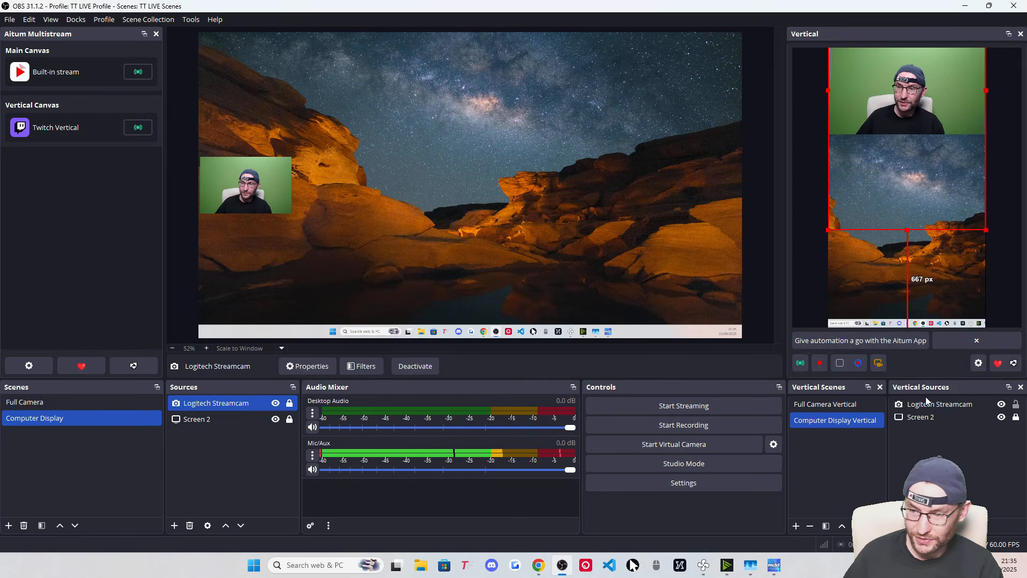
{"action": "left_click", "coordinate": [1015, 417]}
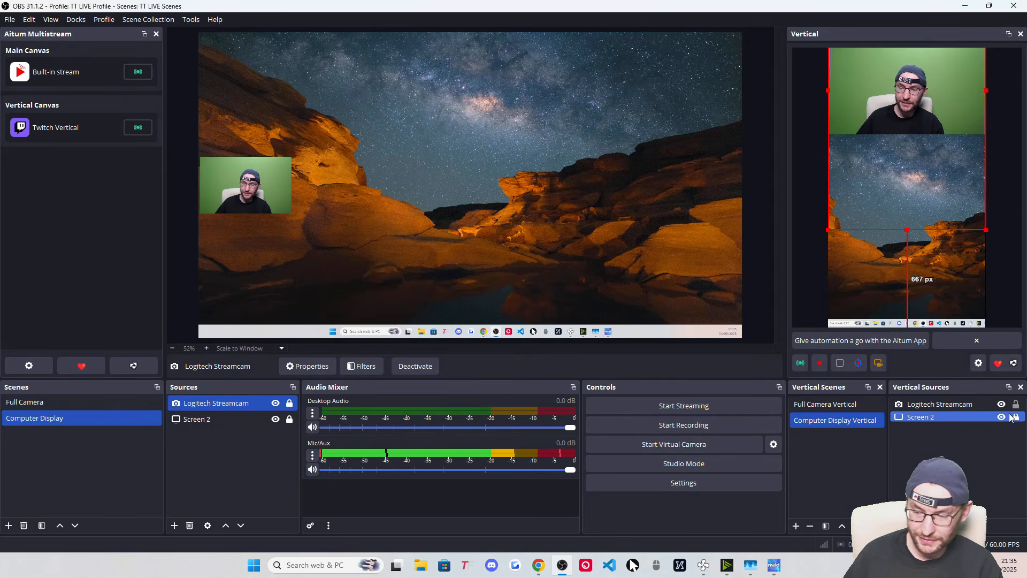
{"action": "left_click", "coordinate": [1017, 418]}
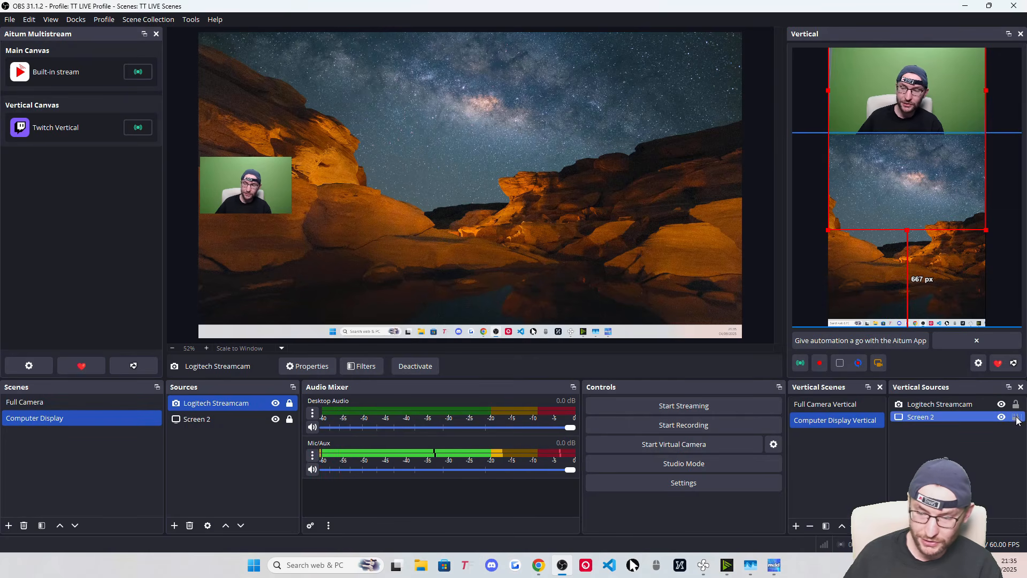
{"action": "left_click", "coordinate": [1017, 418]}
{"action": "left_click", "coordinate": [1016, 404]}
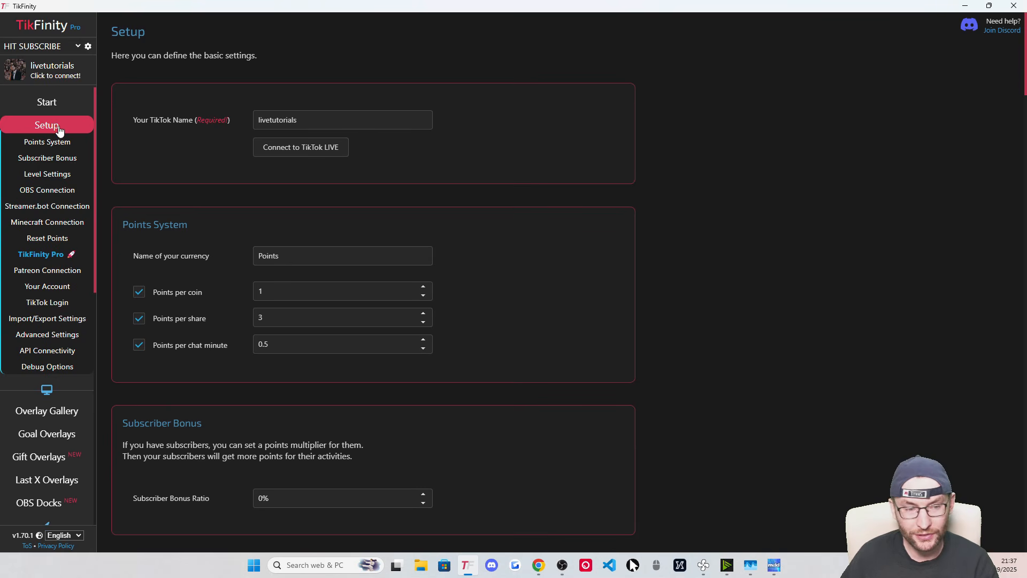
Move from TikFinity's TikTok Login settings down the sidebar to the Actions & Events page
{"action": "left_click_drag", "start_coordinate": [298, 122], "coordinate": [250, 107]}
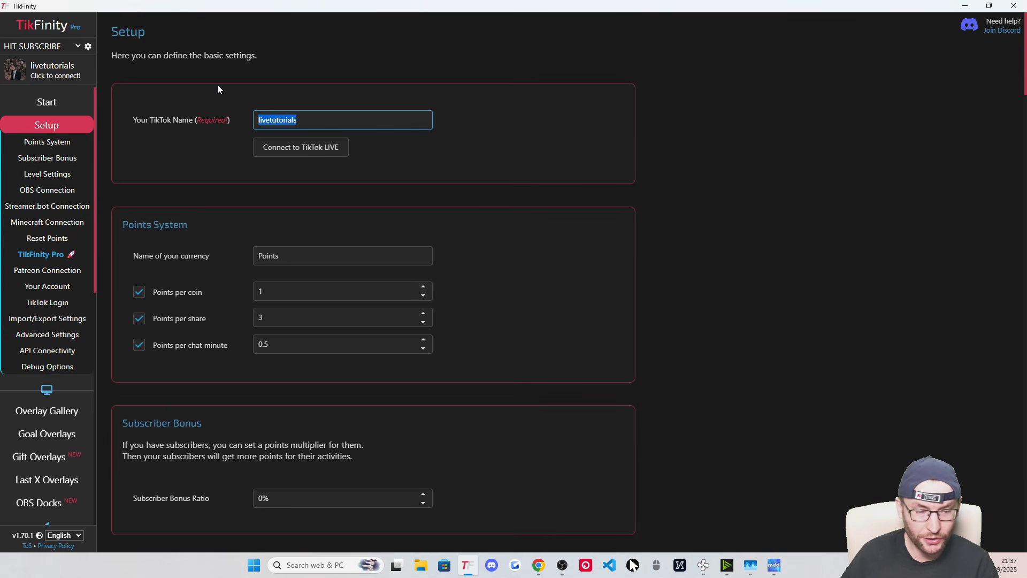
{"action": "left_click", "coordinate": [53, 303]}
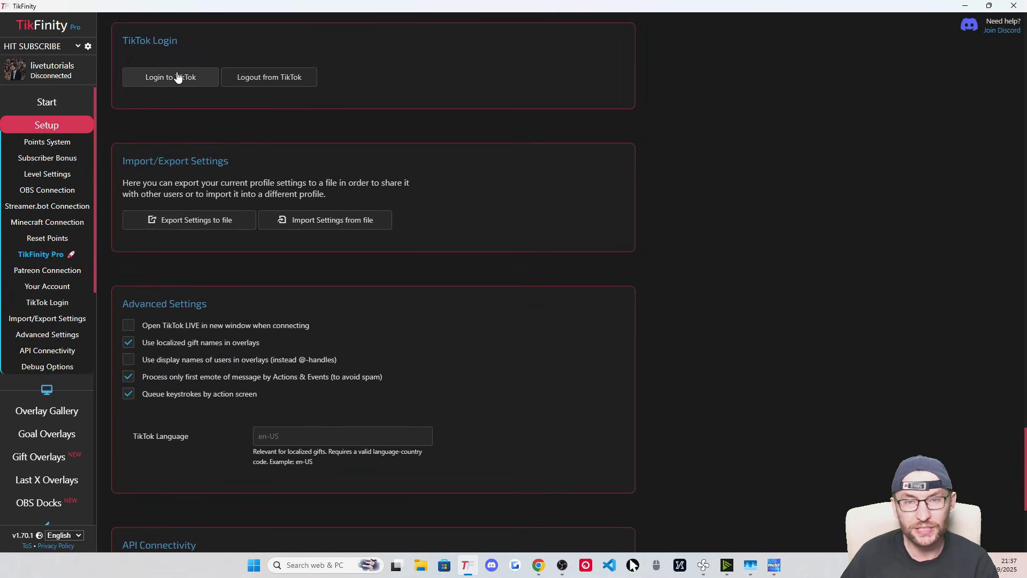
{"action": "scroll", "coordinate": [32, 200], "scroll_direction": "down", "scroll_amount": 6}
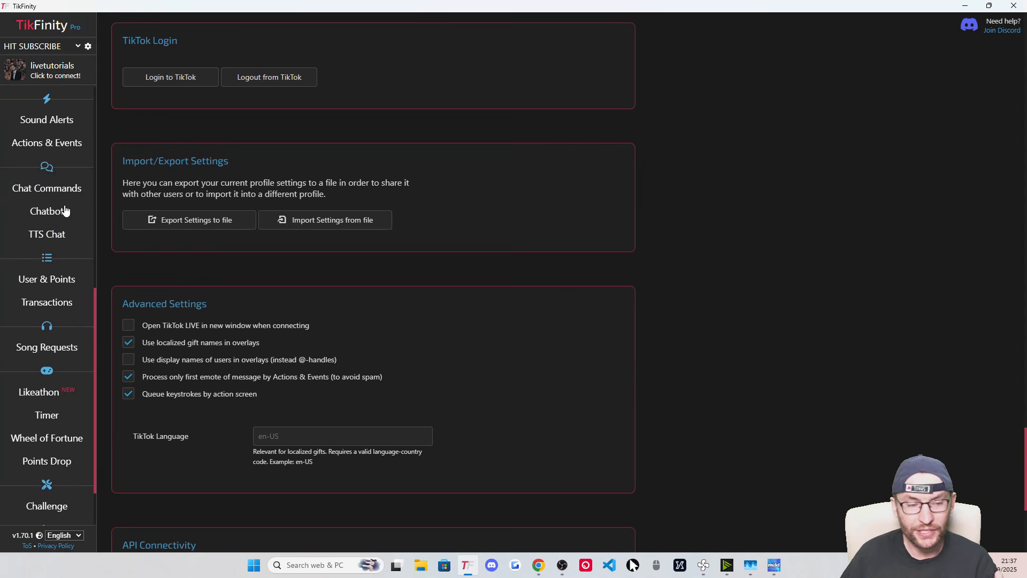
{"action": "left_click", "coordinate": [52, 143]}
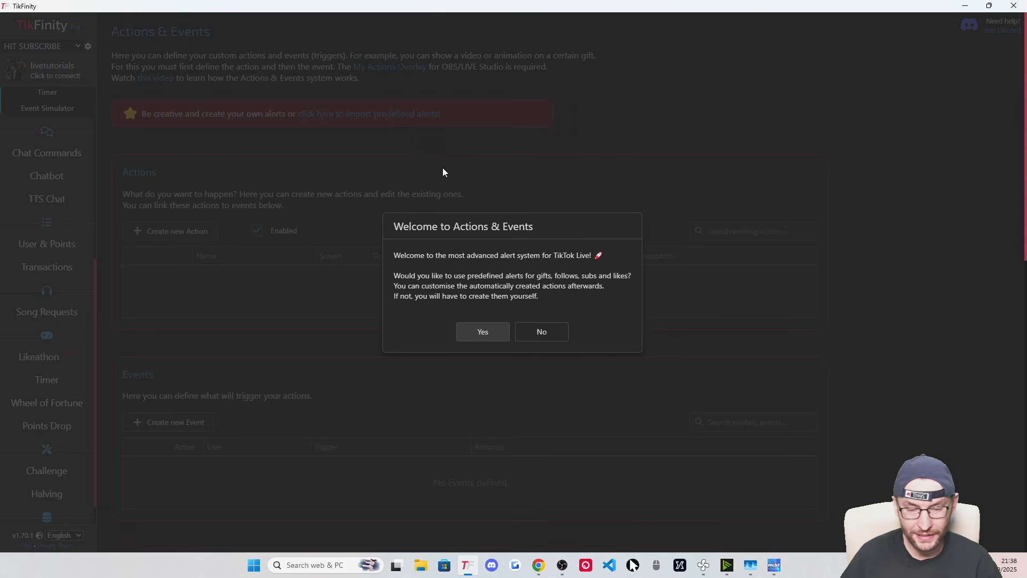
Accept the four predefined alerts, dismiss the confirmation, and copy the Screen 1 overlay URL
{"action": "left_click", "coordinate": [494, 333]}
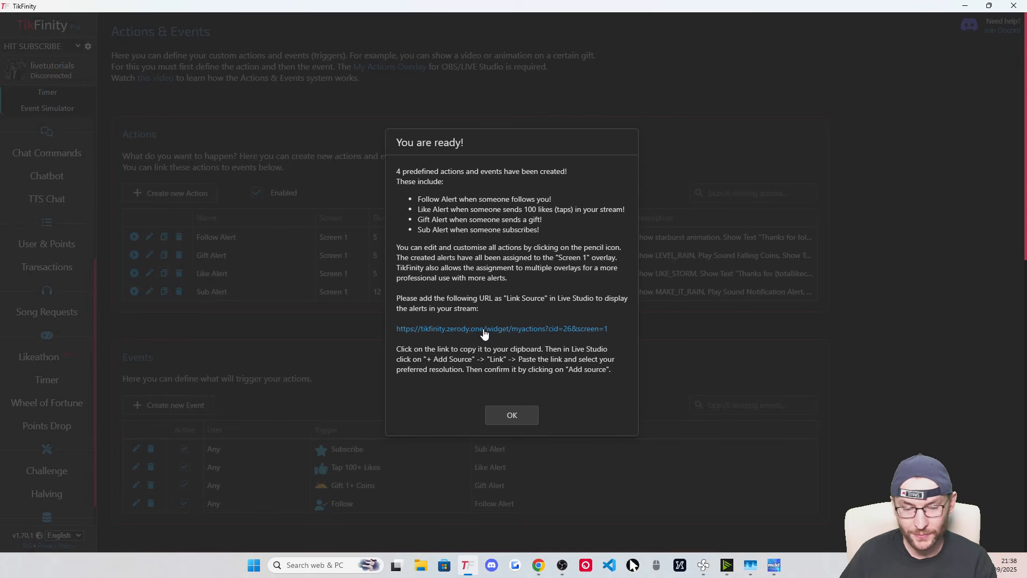
{"action": "left_click", "coordinate": [480, 329]}
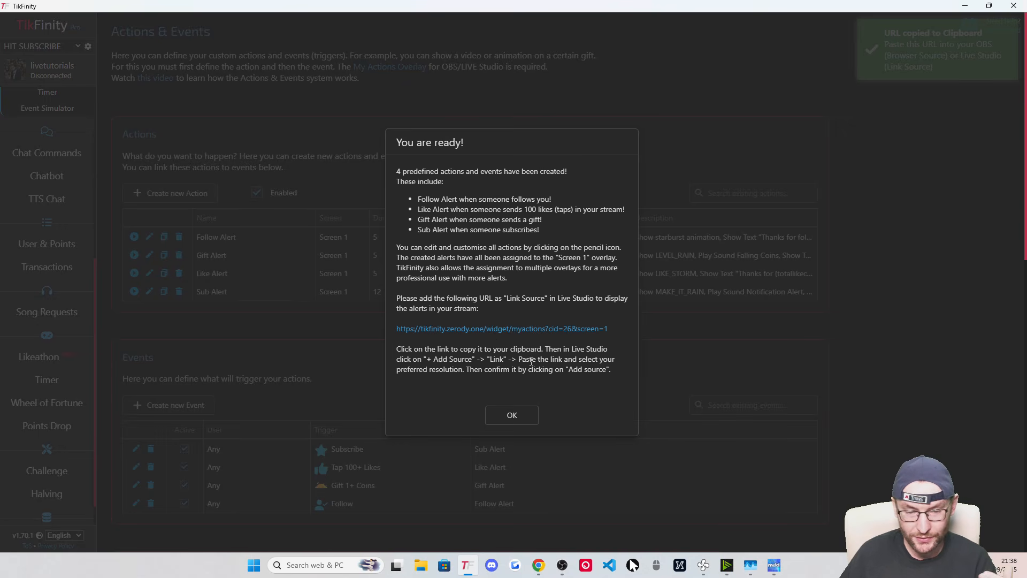
{"action": "left_click", "coordinate": [524, 420]}
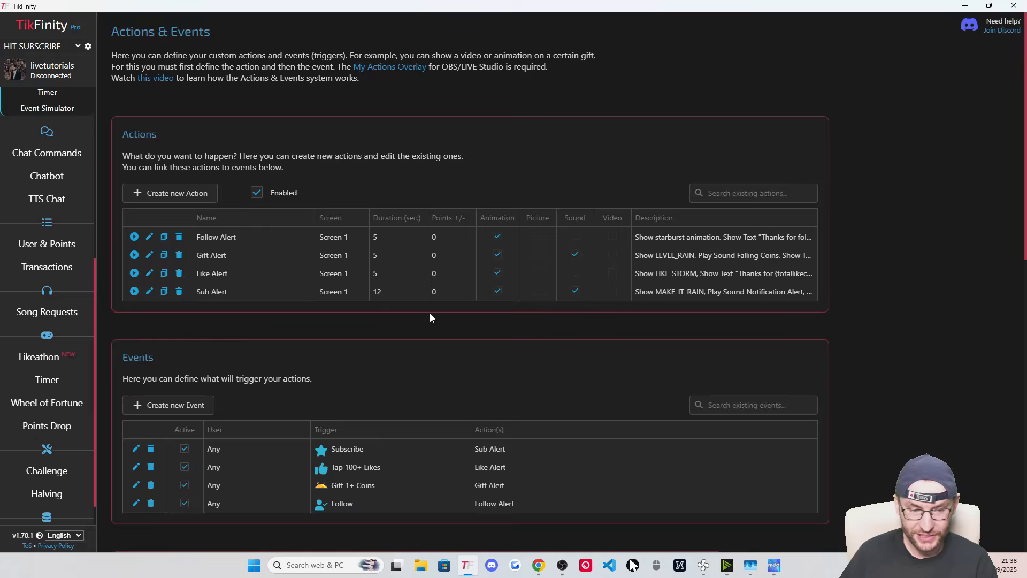
{"action": "scroll", "coordinate": [363, 326], "scroll_direction": "down", "scroll_amount": 8}
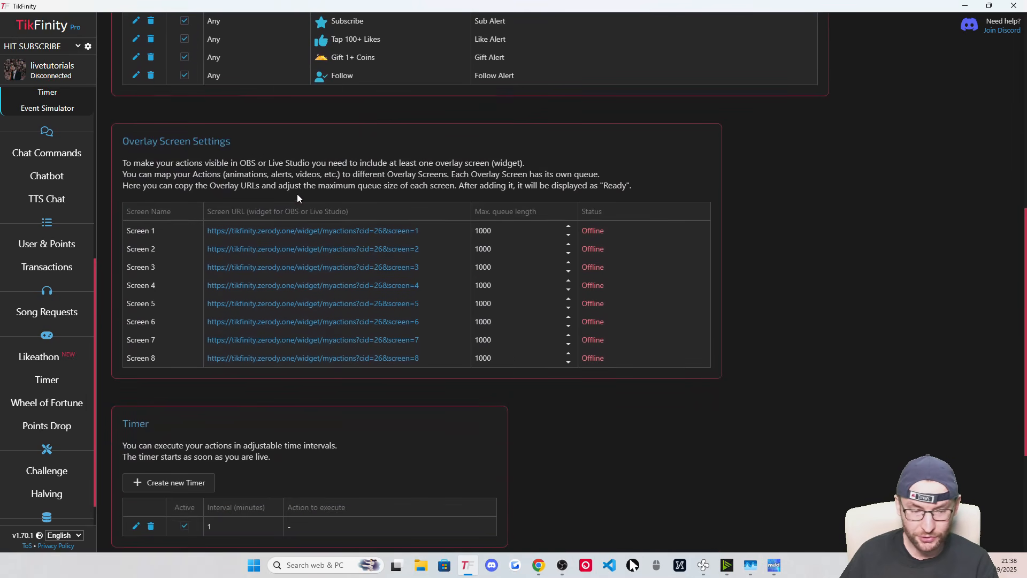
{"action": "left_click", "coordinate": [359, 233]}
Back in OBS, add a Browser source named 'TikFinity Screen 1' to the Full Camera scene
{"action": "key", "text": "alt+Tab"}
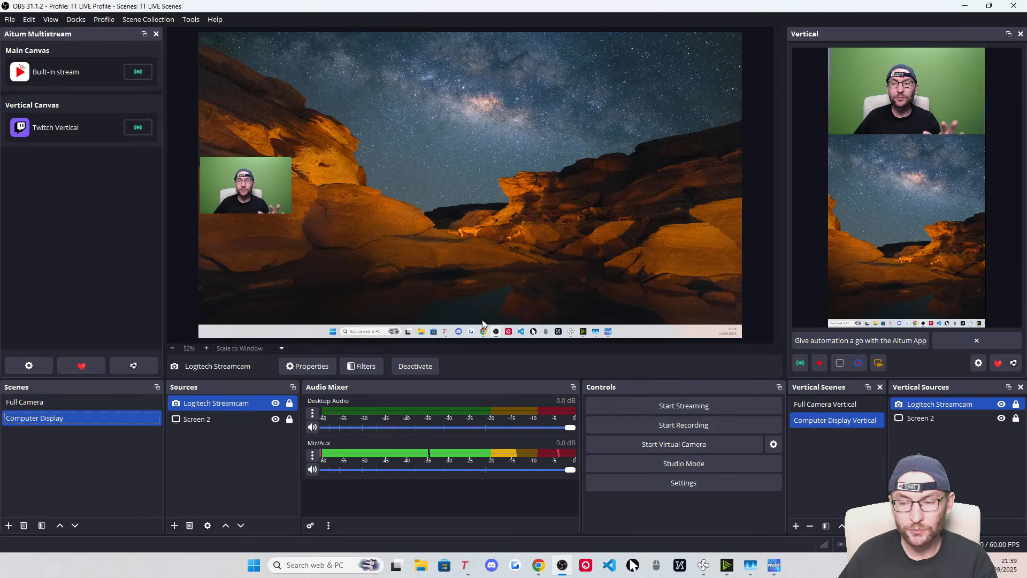
{"action": "left_click", "coordinate": [43, 402]}
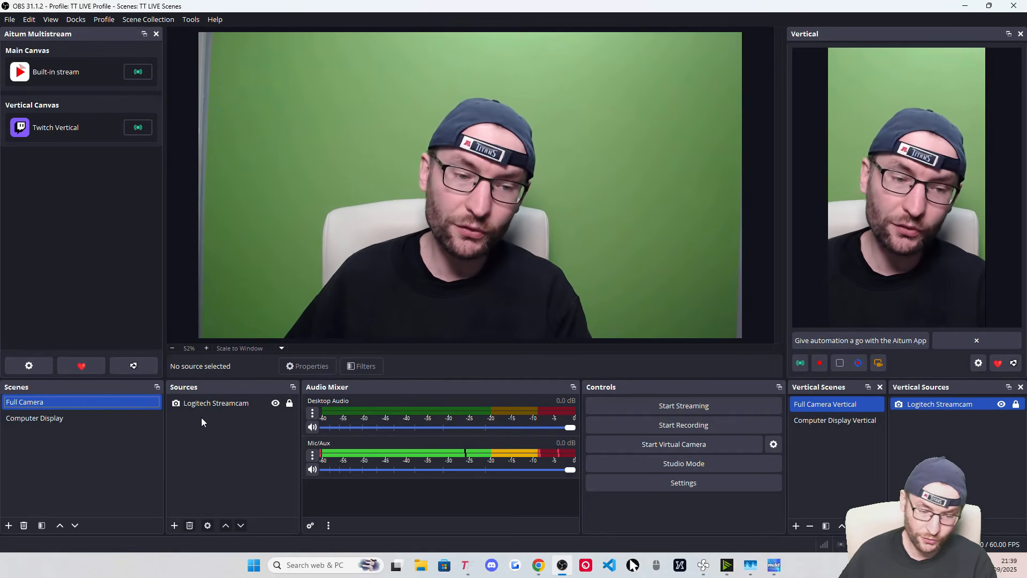
{"action": "left_click", "coordinate": [174, 525]}
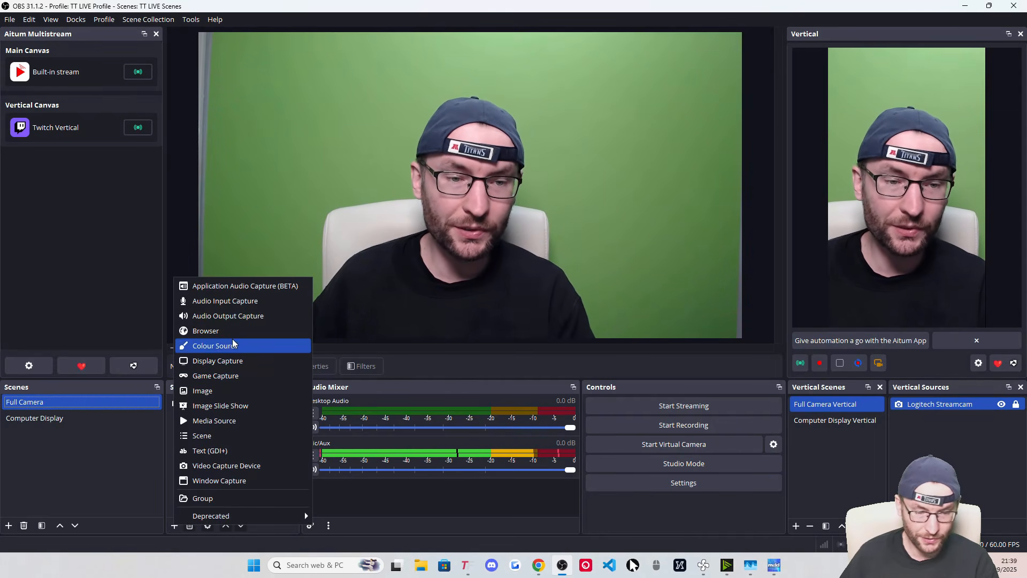
{"action": "left_click", "coordinate": [207, 331]}
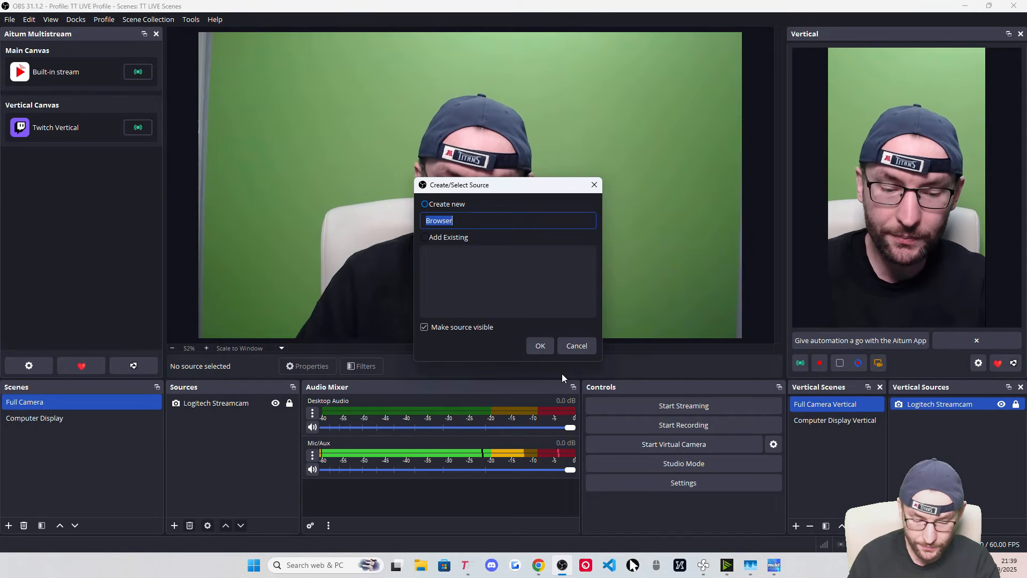
{"action": "type", "text": "TikFinity Screen 1"}
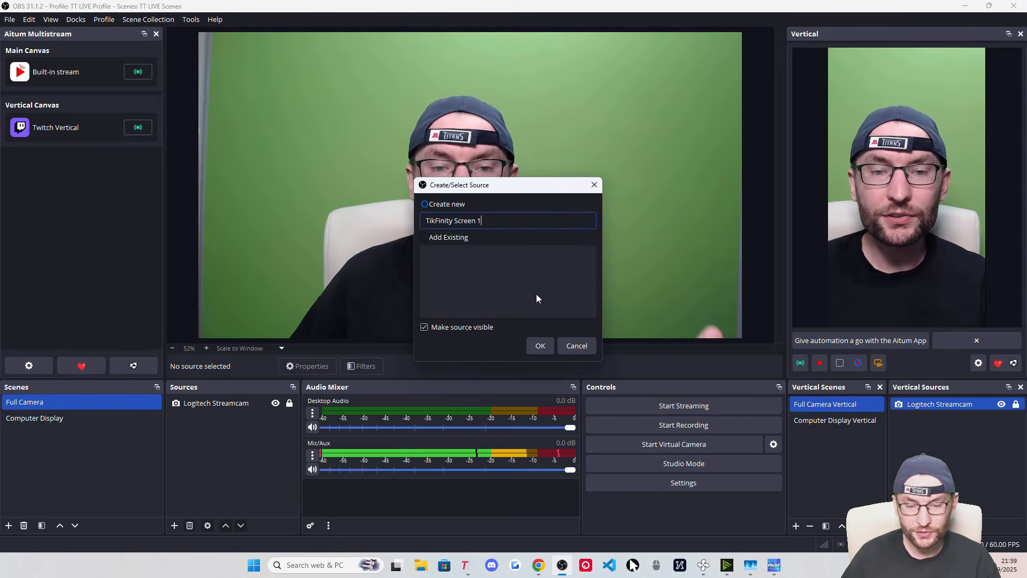
Paste the Screen 1 overlay URL, set size 600 x 300, and enable shutdown when not visible
{"action": "left_click", "coordinate": [541, 345]}
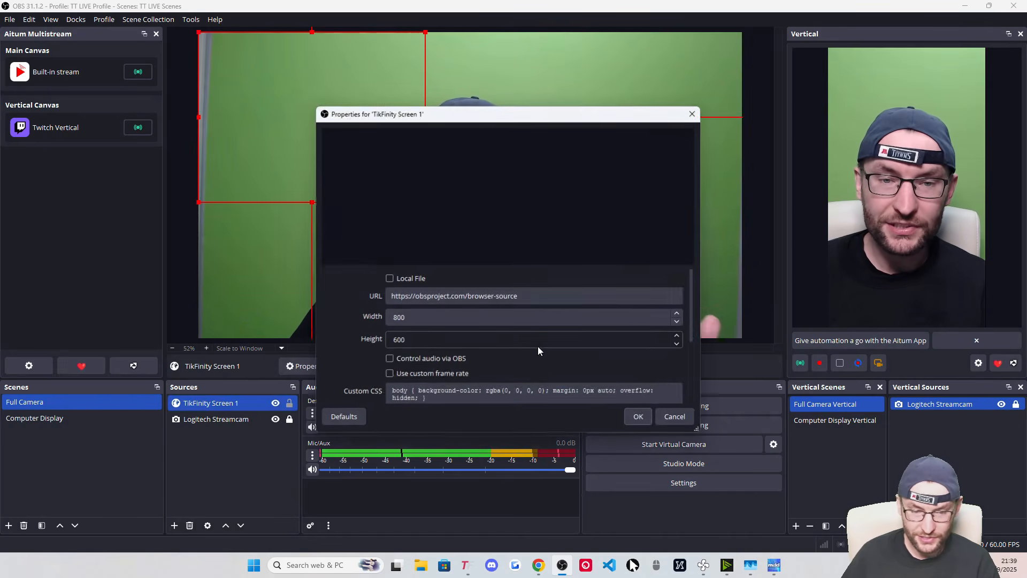
{"action": "triple_click", "coordinate": [445, 295]}
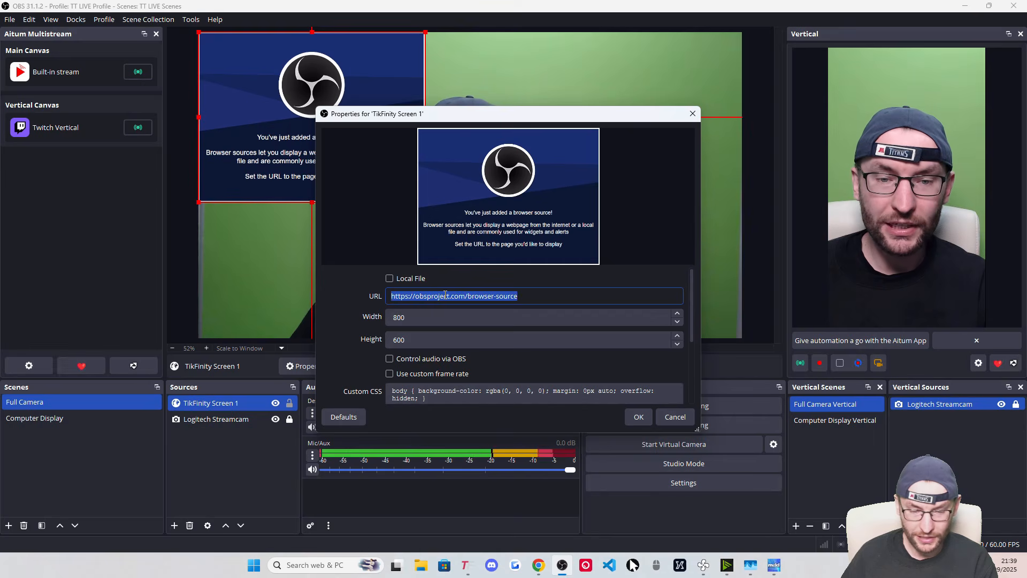
{"action": "key", "text": "ctrl+v"}
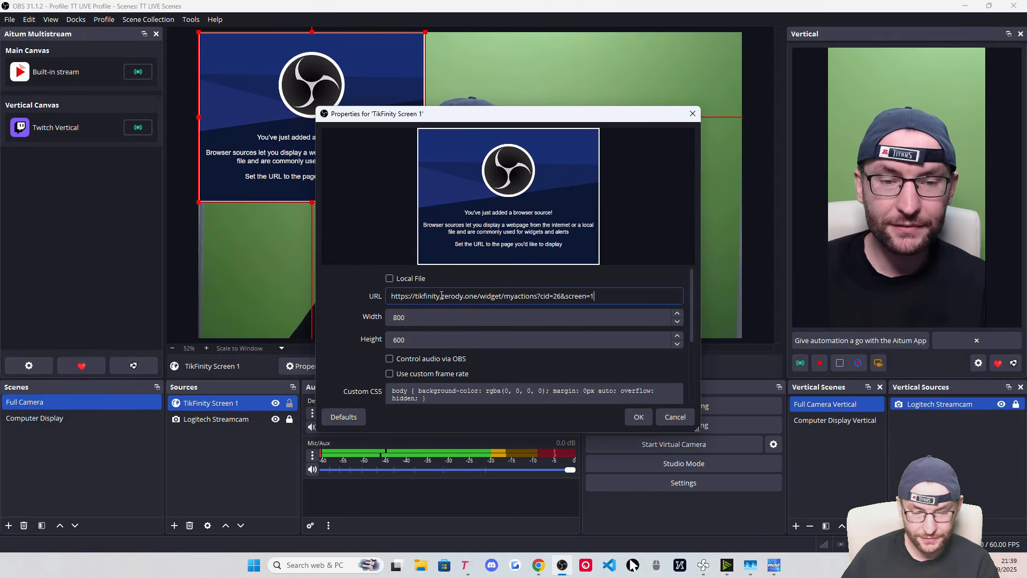
{"action": "double_click", "coordinate": [406, 315]}
{"action": "type", "text": "600"}
{"action": "key", "text": "Tab"}
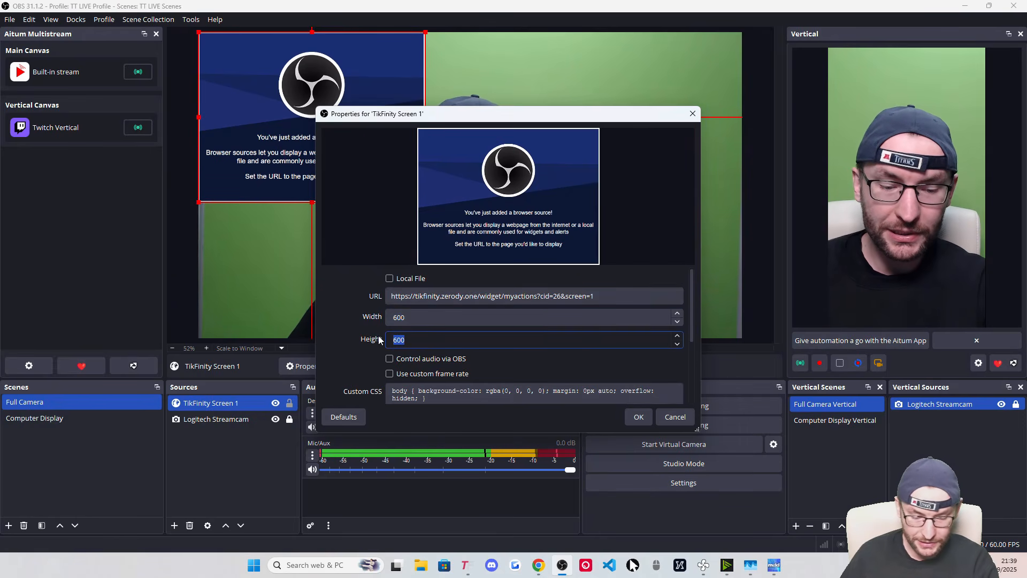
{"action": "type", "text": "300"}
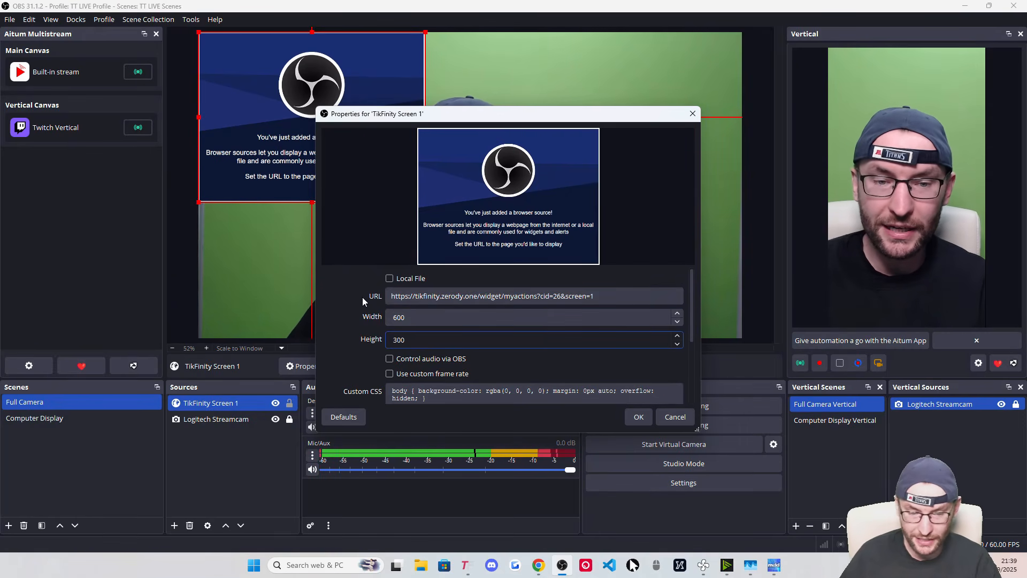
{"action": "scroll", "coordinate": [361, 300], "scroll_direction": "down", "scroll_amount": 2}
{"action": "scroll", "coordinate": [364, 303], "scroll_direction": "down", "scroll_amount": 1}
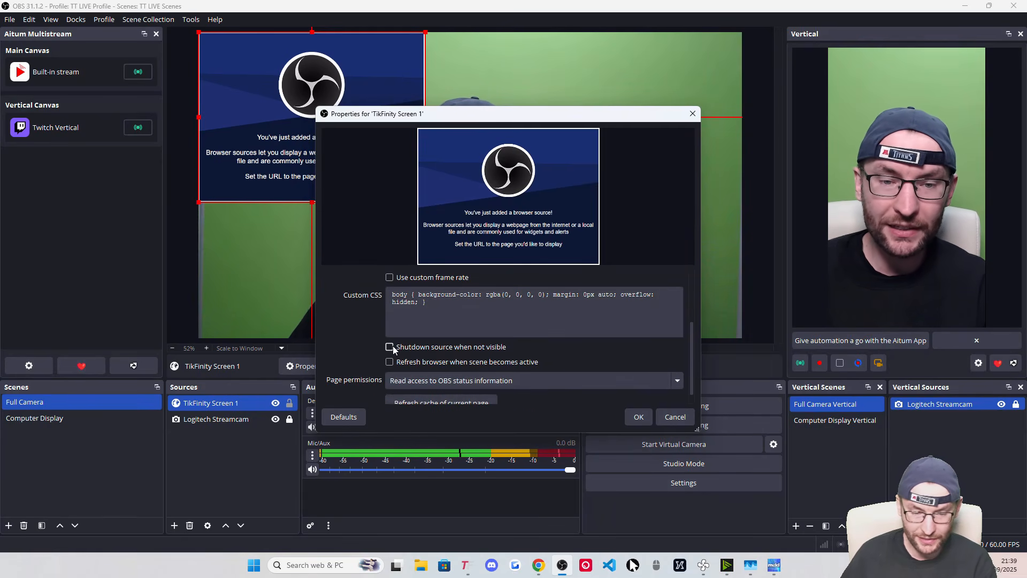
{"action": "scroll", "coordinate": [343, 324], "scroll_direction": "down", "scroll_amount": 1}
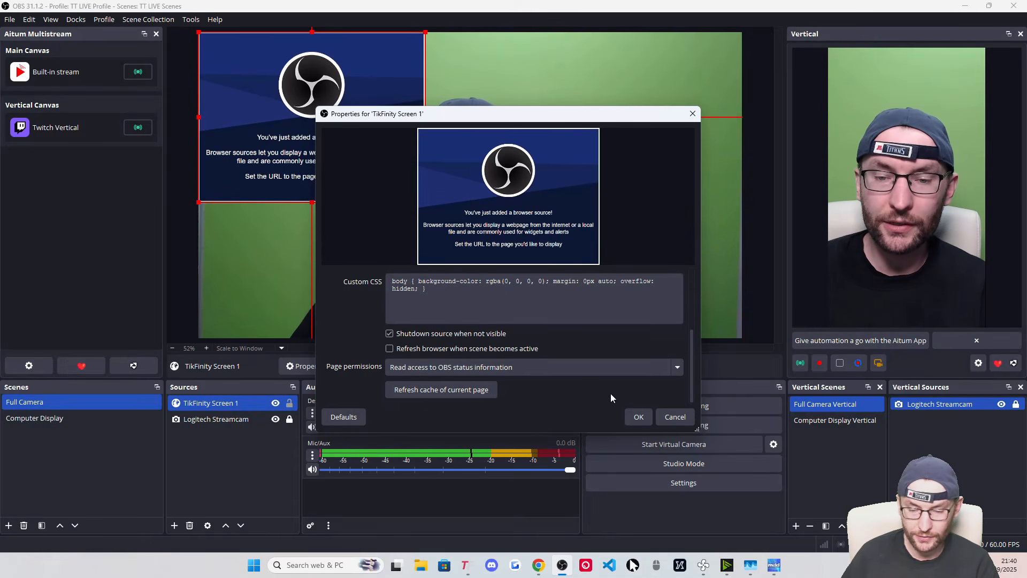
{"action": "left_click", "coordinate": [639, 417]}
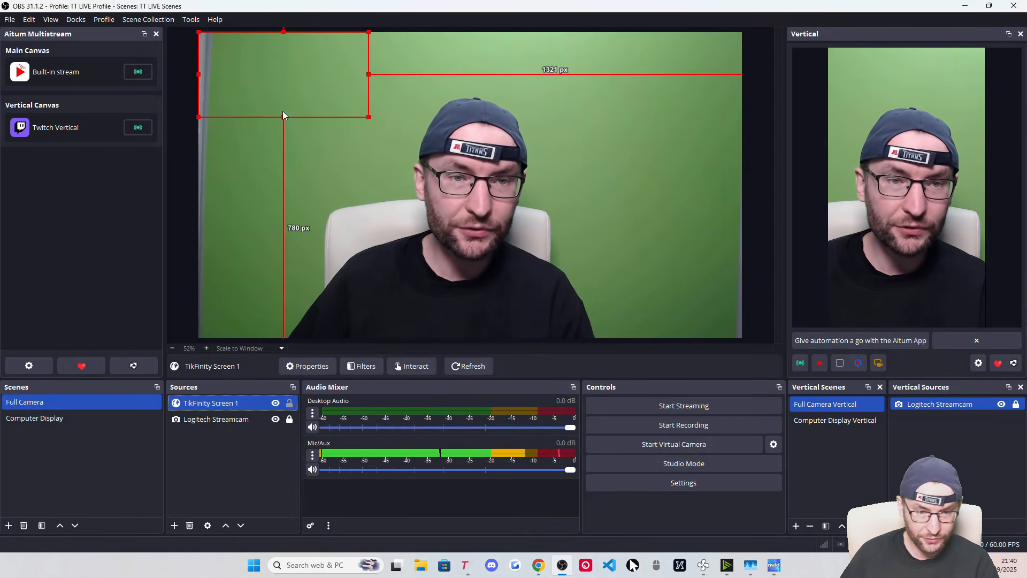
Centre the TikFinity Screen 1 overlay on the main canvas
{"action": "left_click_drag", "start_coordinate": [285, 62], "coordinate": [476, 134]}
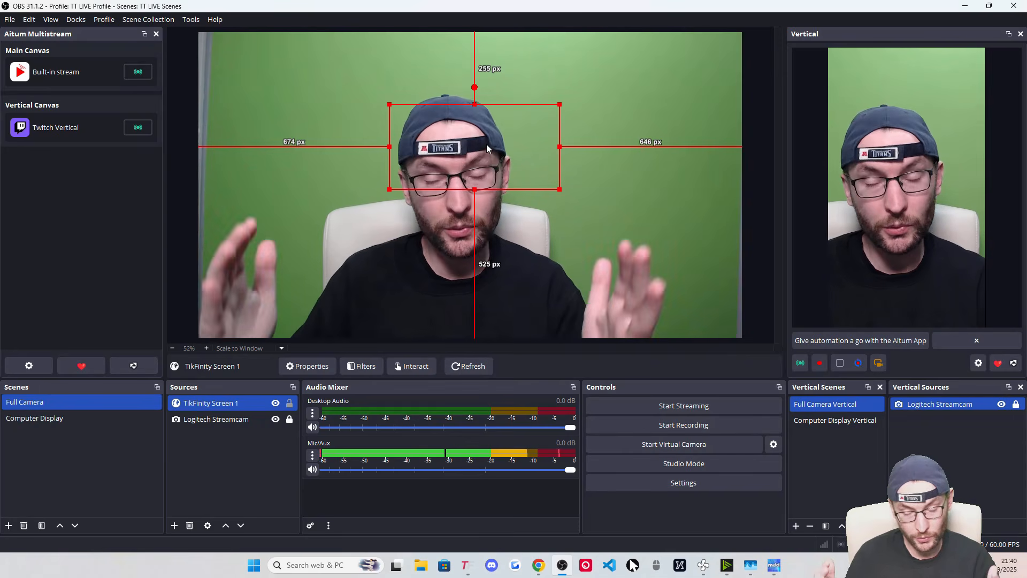
{"action": "left_click_drag", "start_coordinate": [483, 129], "coordinate": [475, 153]}
{"action": "right_click", "coordinate": [465, 164]}
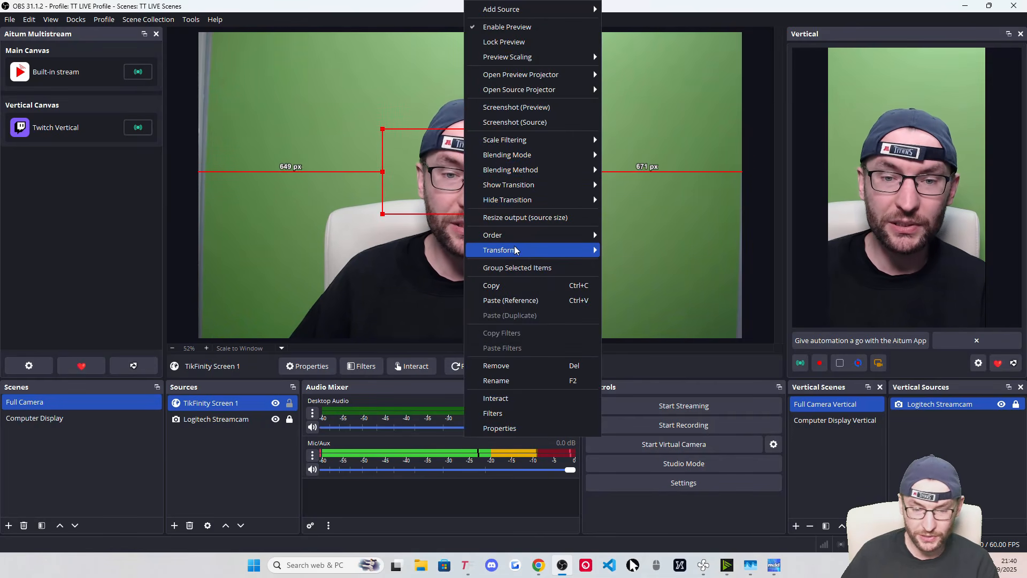
{"action": "mouse_move", "coordinate": [535, 250]}
{"action": "left_click", "coordinate": [639, 423]}
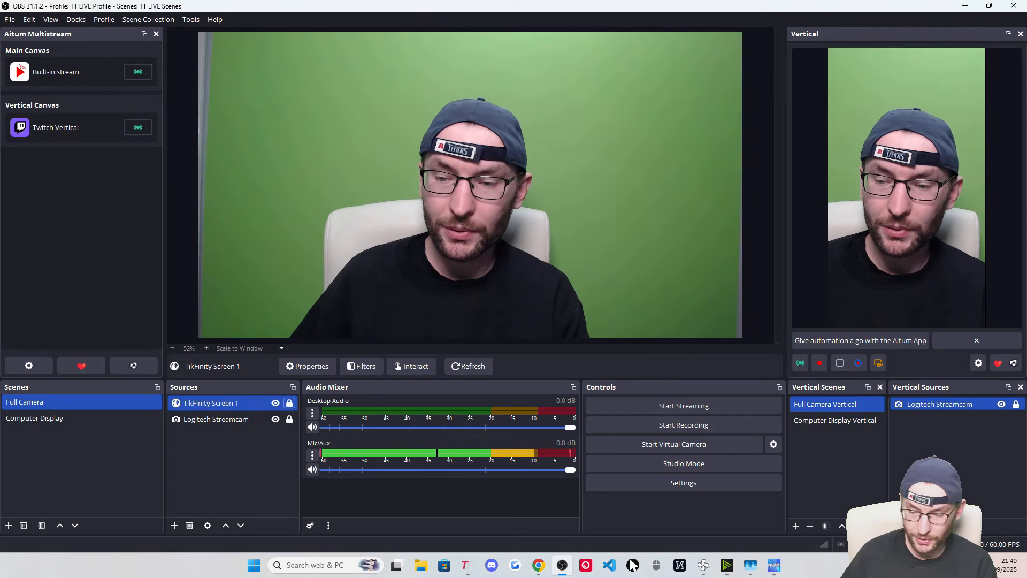
Add TikFinity Screen 1 to the vertical scene near the top, centred horizontally and locked
{"action": "left_click", "coordinate": [897, 526]}
{"action": "mouse_move", "coordinate": [932, 333]}
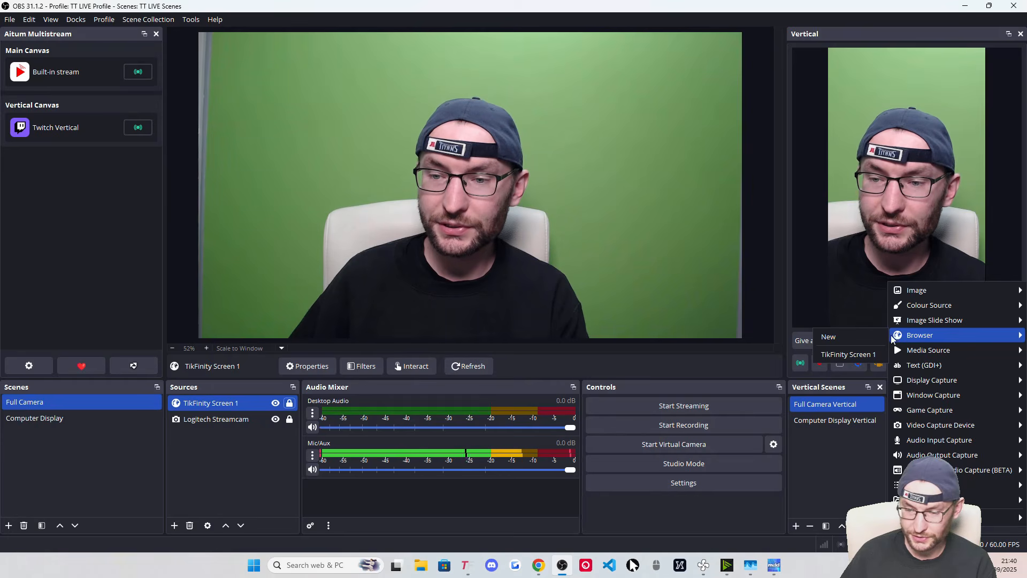
{"action": "left_click", "coordinate": [852, 354]}
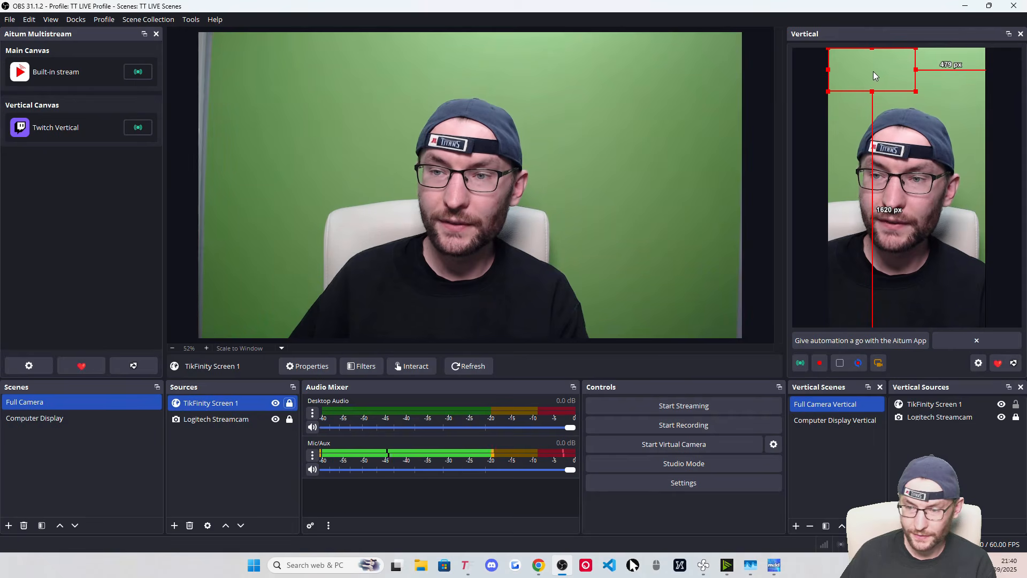
{"action": "left_click_drag", "start_coordinate": [873, 73], "coordinate": [901, 79]}
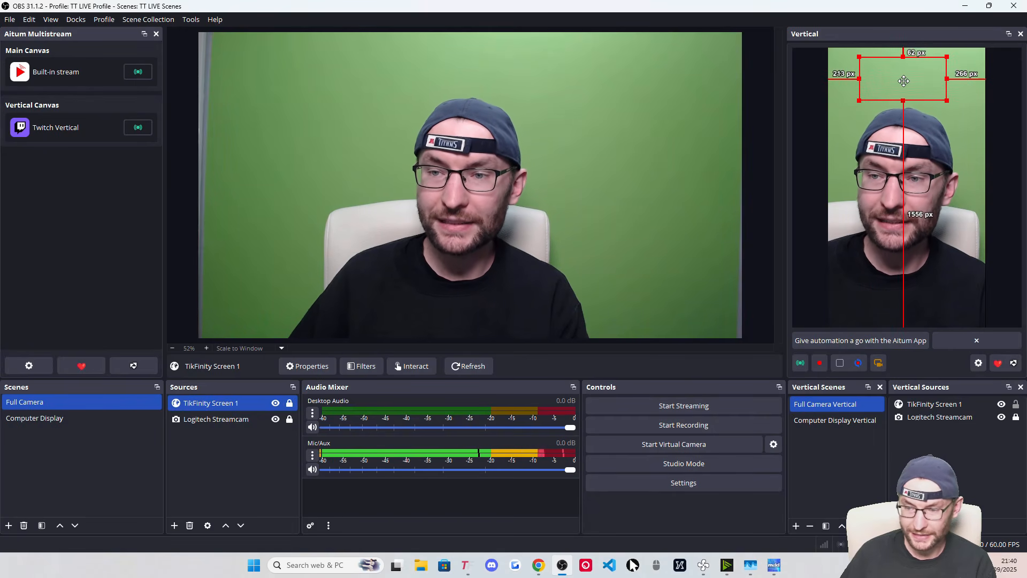
{"action": "right_click", "coordinate": [901, 80]}
{"action": "mouse_move", "coordinate": [939, 228]}
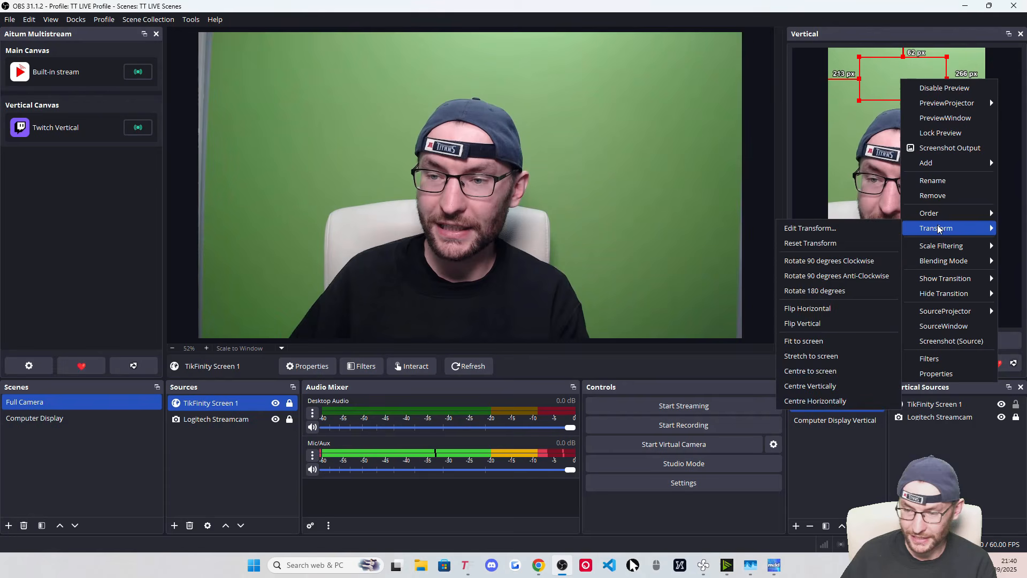
{"action": "left_click", "coordinate": [835, 400]}
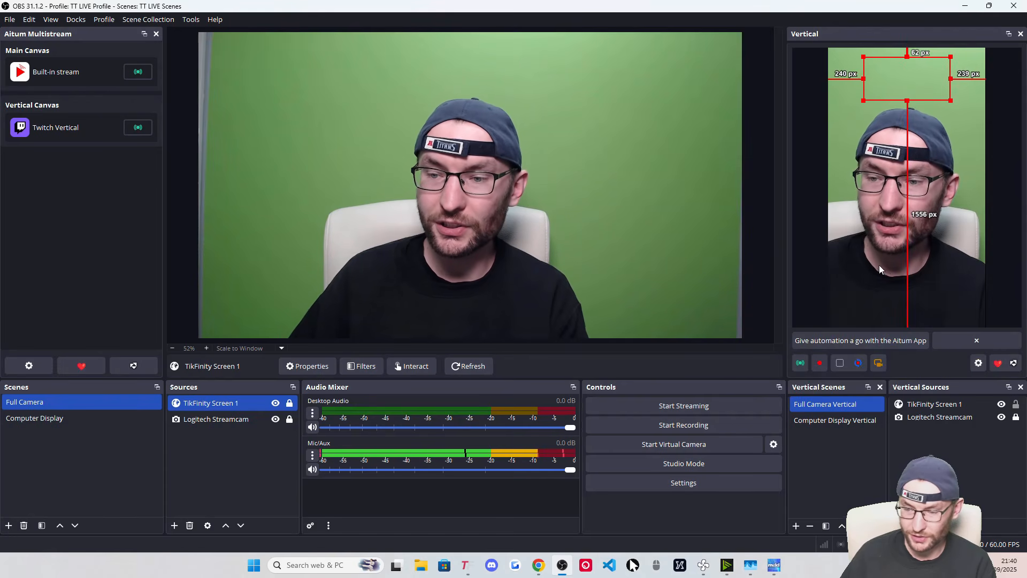
{"action": "left_click", "coordinate": [1016, 405]}
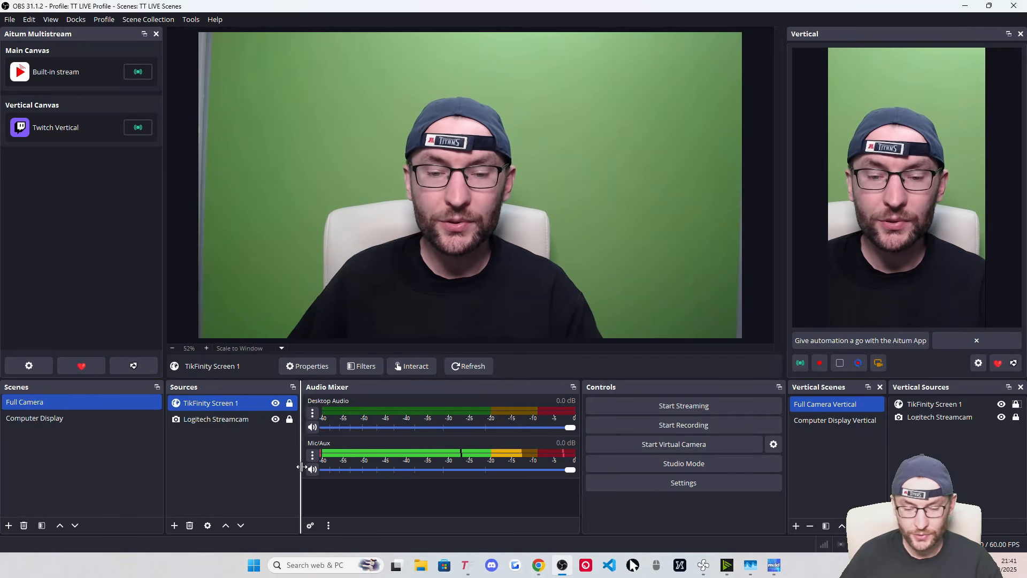
Bring TikFinity forward in a smaller window over OBS and review its alert events
{"action": "left_click", "coordinate": [468, 565]}
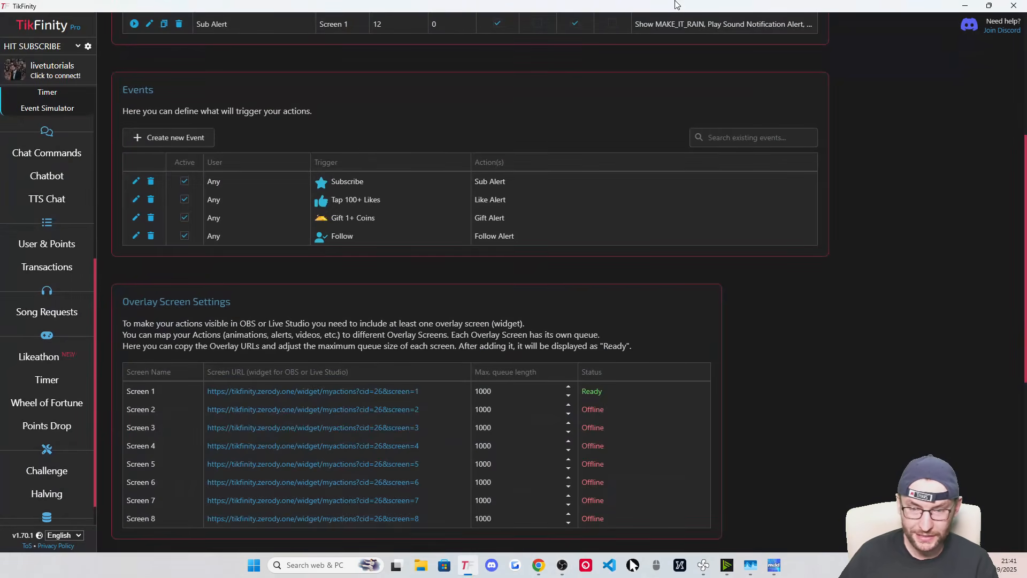
{"action": "left_click_drag", "start_coordinate": [728, 23], "coordinate": [474, 152]}
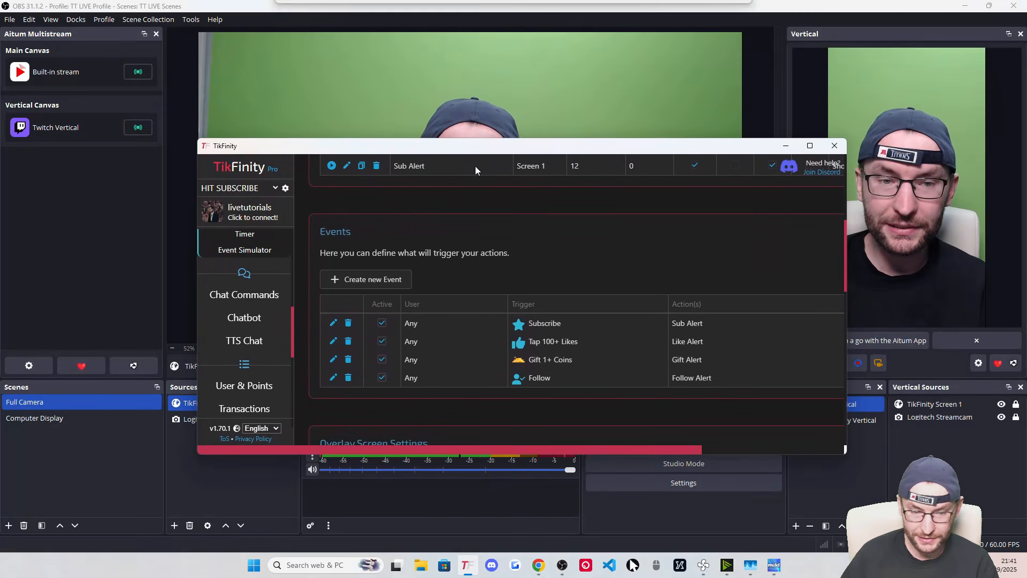
{"action": "scroll", "coordinate": [564, 290], "scroll_direction": "up", "scroll_amount": 3}
{"action": "scroll", "coordinate": [526, 258], "scroll_direction": "down", "scroll_amount": 1}
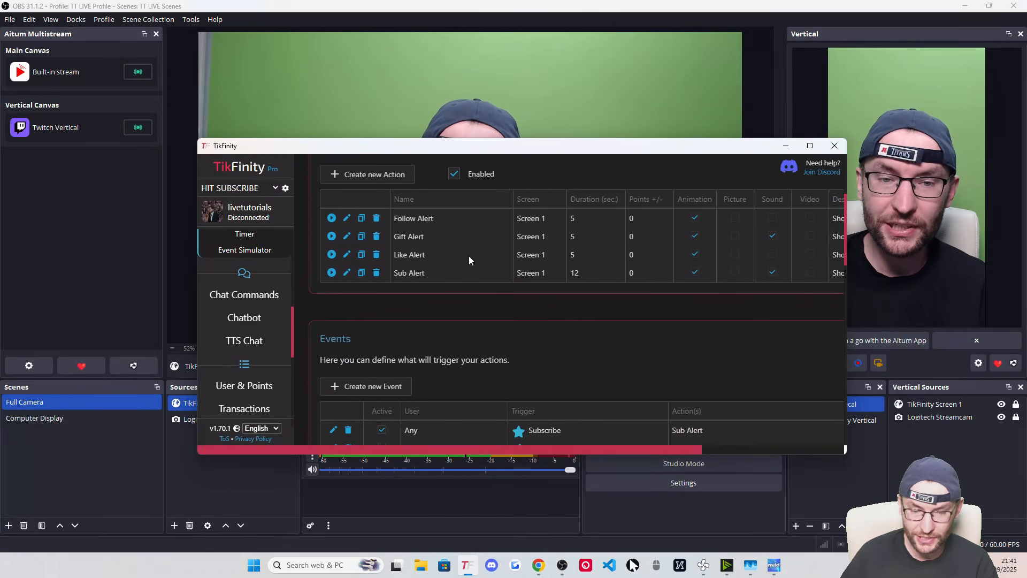
{"action": "scroll", "coordinate": [426, 288], "scroll_direction": "down", "scroll_amount": 3}
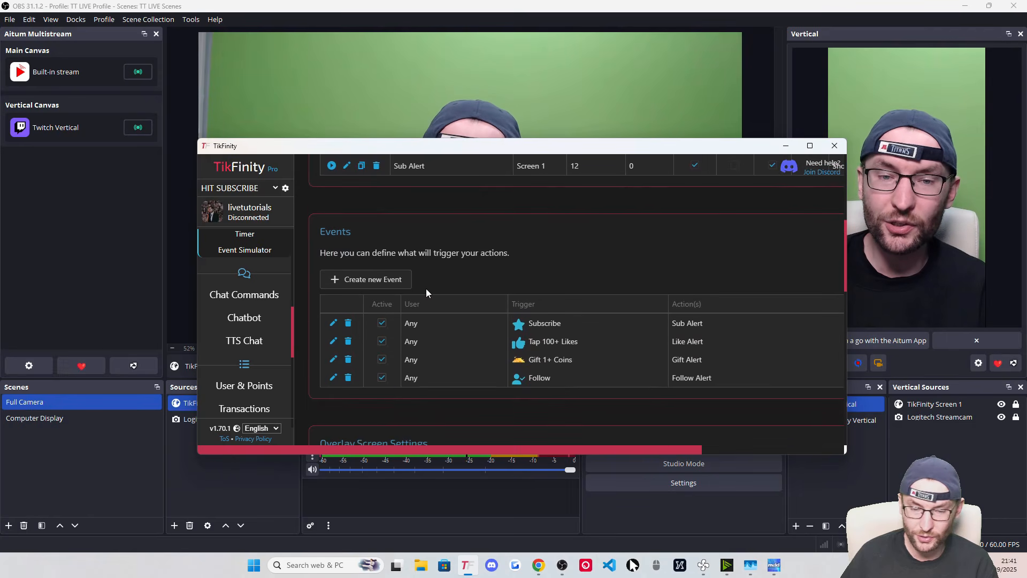
{"action": "scroll", "coordinate": [425, 288], "scroll_direction": "up", "scroll_amount": 2}
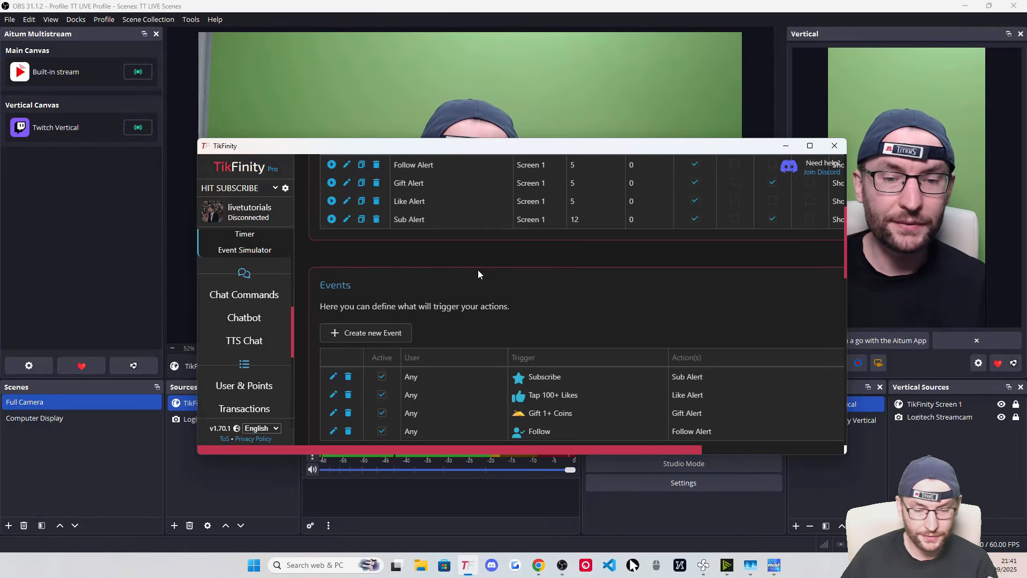
{"action": "scroll", "coordinate": [407, 321], "scroll_direction": "down", "scroll_amount": 1}
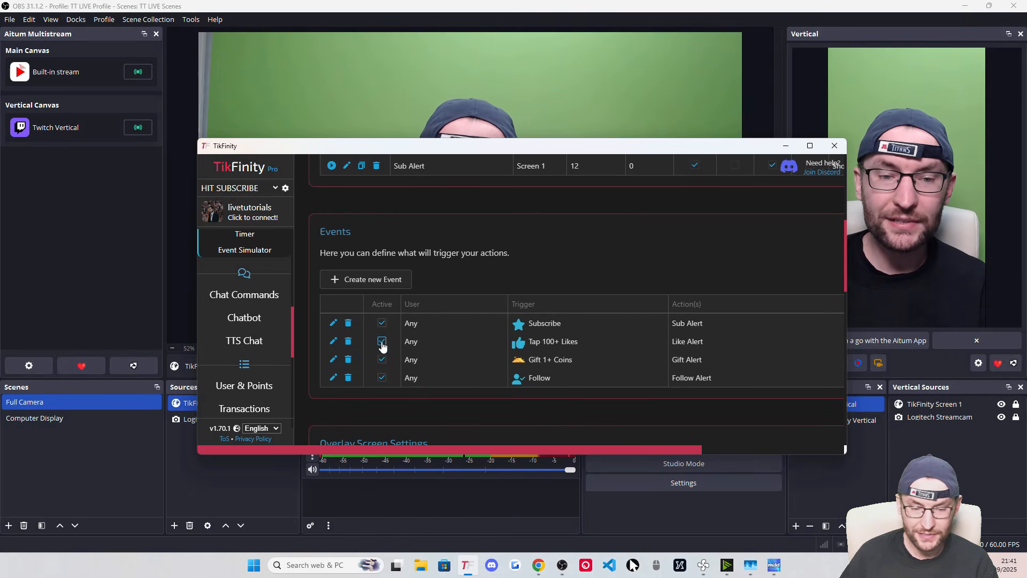
Confirm the Tap 100+ Likes event is active with a 100-like minimum, then scroll to Event Simulator
{"action": "left_click", "coordinate": [382, 343]}
{"action": "left_click", "coordinate": [383, 341]}
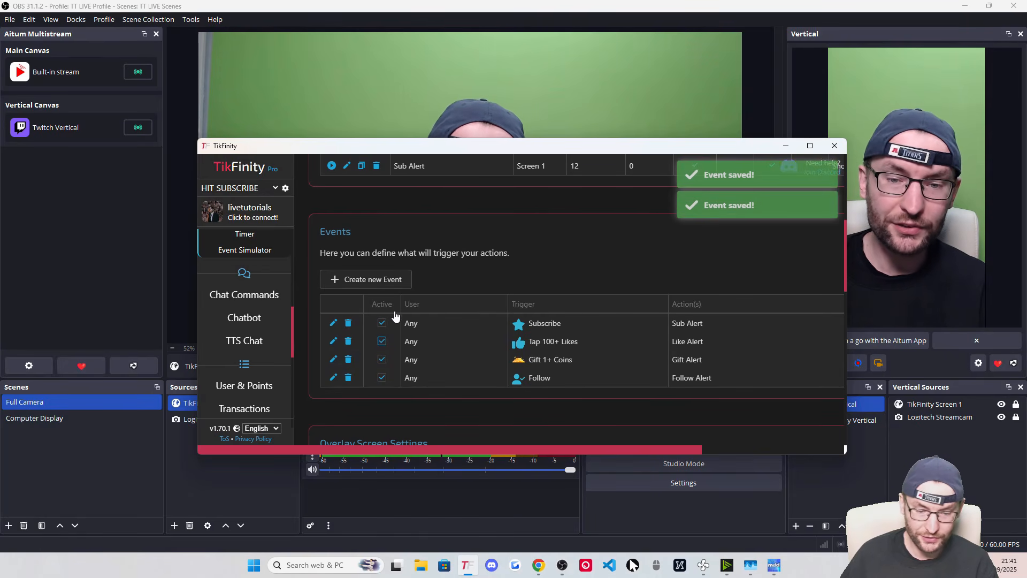
{"action": "left_click", "coordinate": [334, 341]}
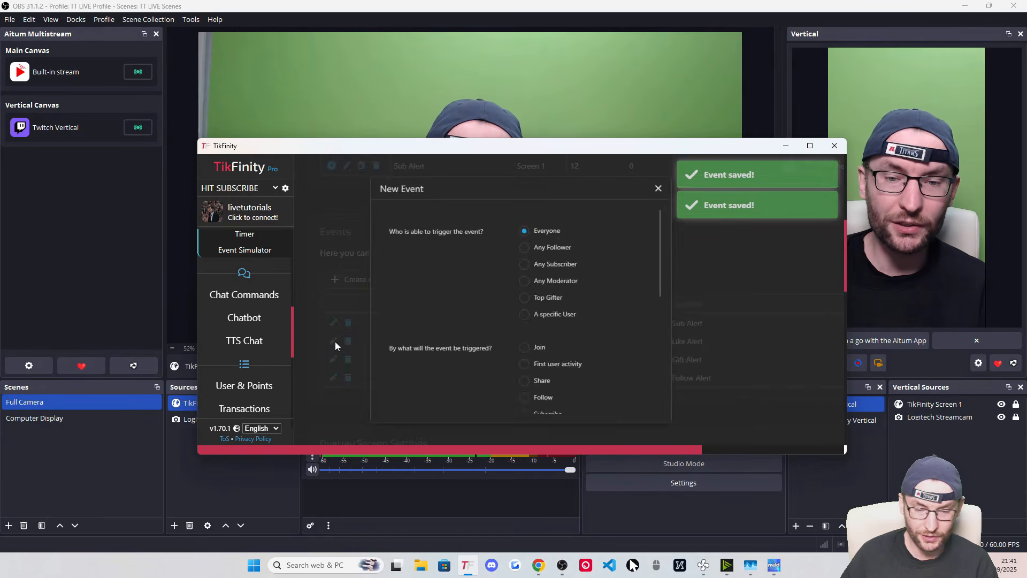
{"action": "scroll", "coordinate": [506, 317], "scroll_direction": "down", "scroll_amount": 5}
{"action": "left_click", "coordinate": [542, 292]}
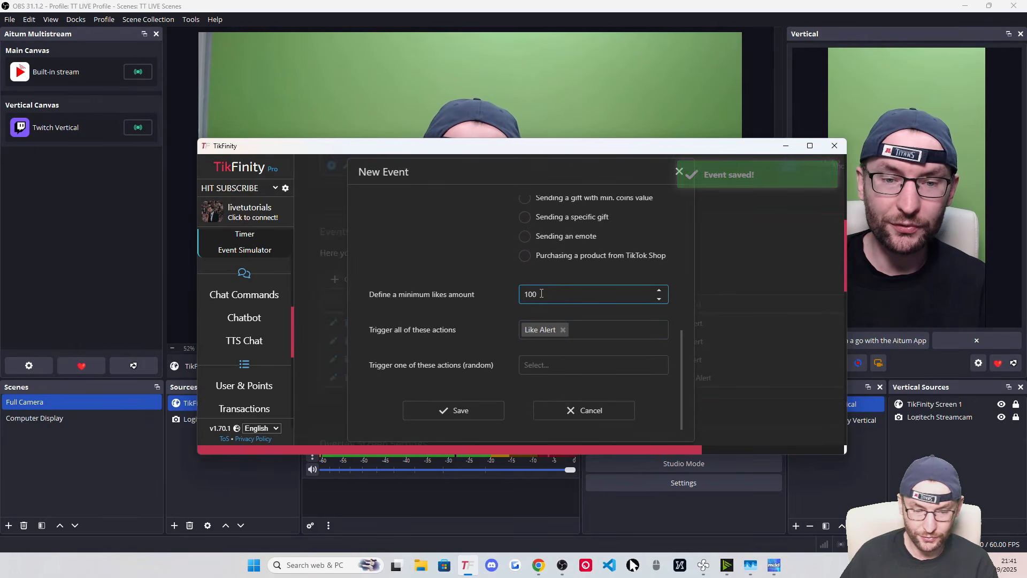
{"action": "left_click", "coordinate": [571, 409]}
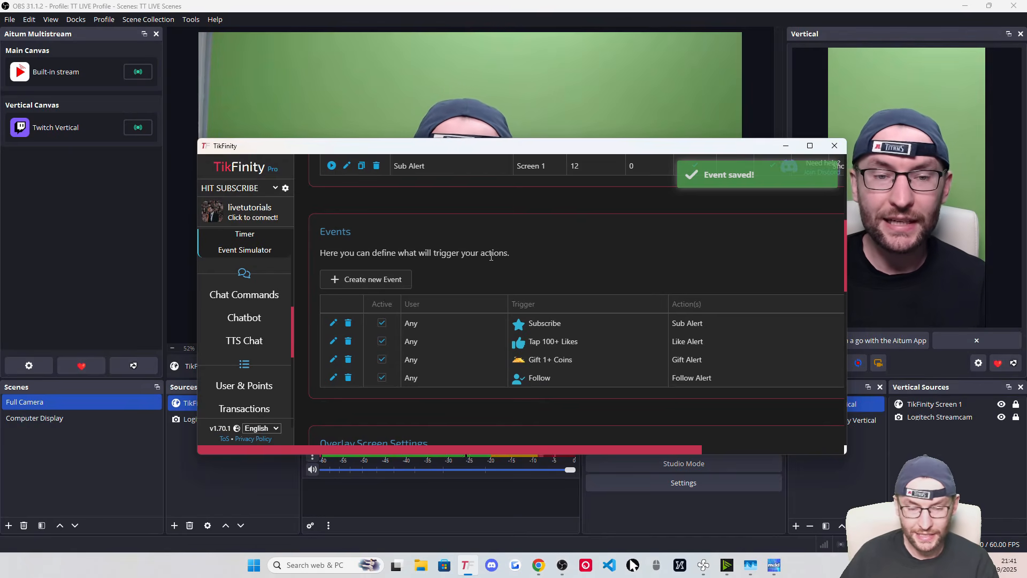
{"action": "scroll", "coordinate": [583, 265], "scroll_direction": "down", "scroll_amount": 7}
{"action": "scroll", "coordinate": [473, 273], "scroll_direction": "down", "scroll_amount": 5}
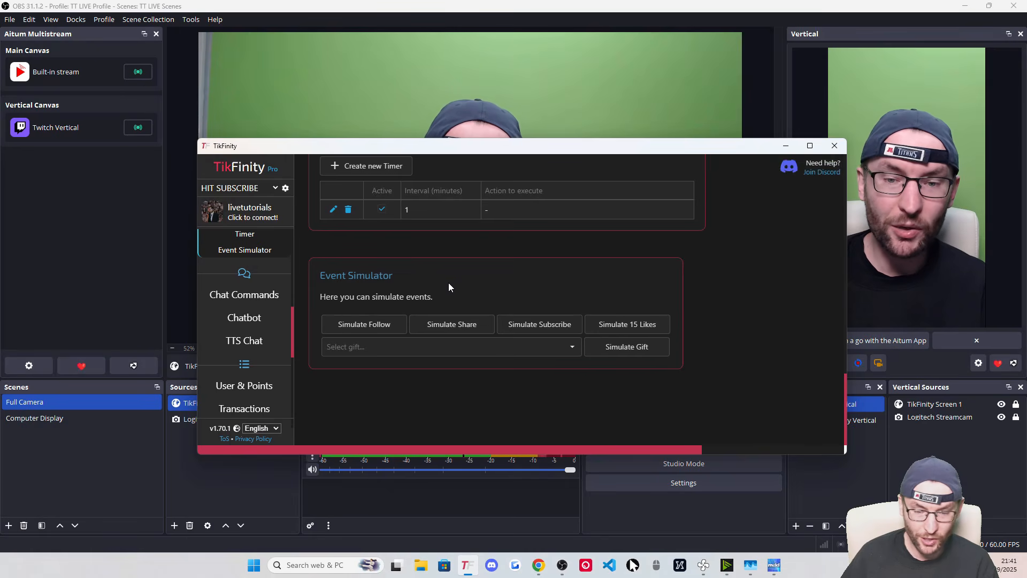
Simulate a test follow, then confirm OBS's TikFinity Screen 1 source is still 600 by 300
{"action": "left_click_drag", "start_coordinate": [417, 146], "coordinate": [428, 307]}
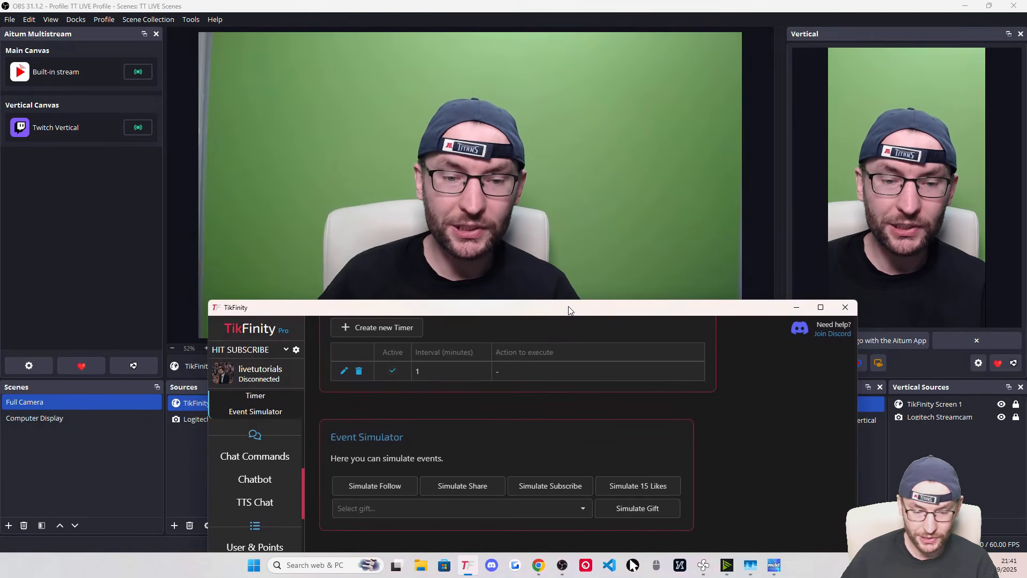
{"action": "left_click", "coordinate": [400, 491]}
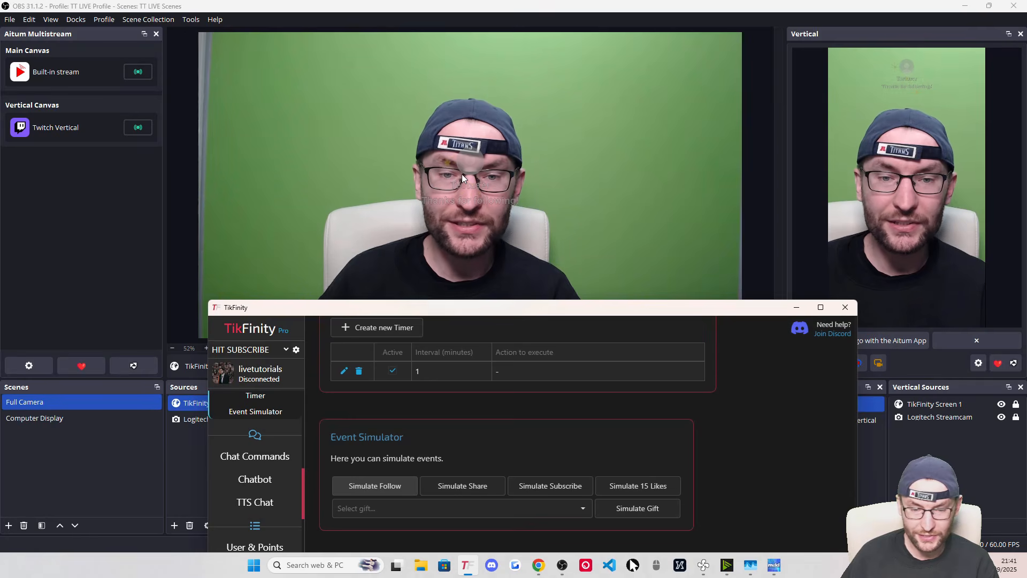
{"action": "left_click", "coordinate": [193, 450]}
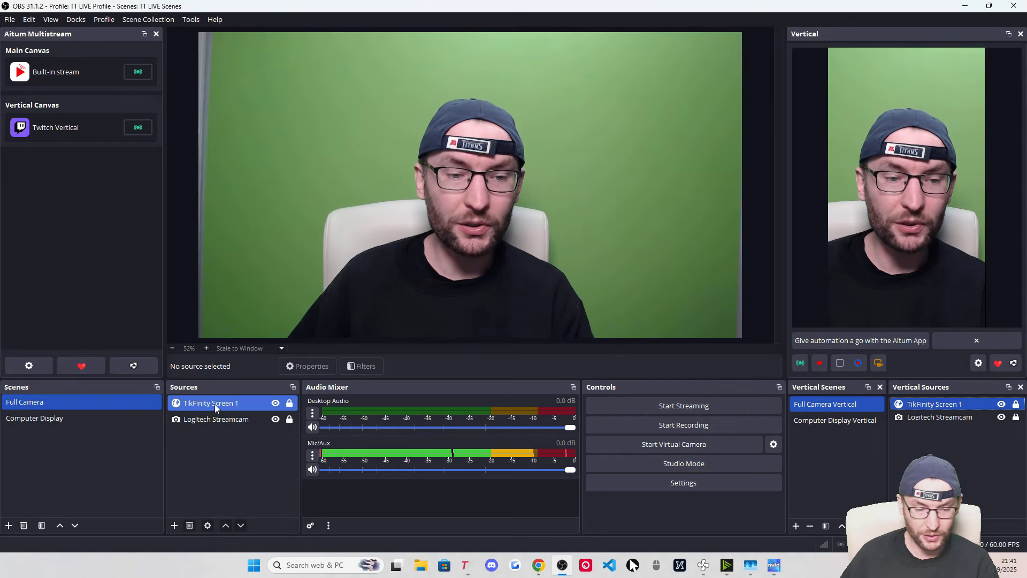
{"action": "right_click", "coordinate": [214, 403]}
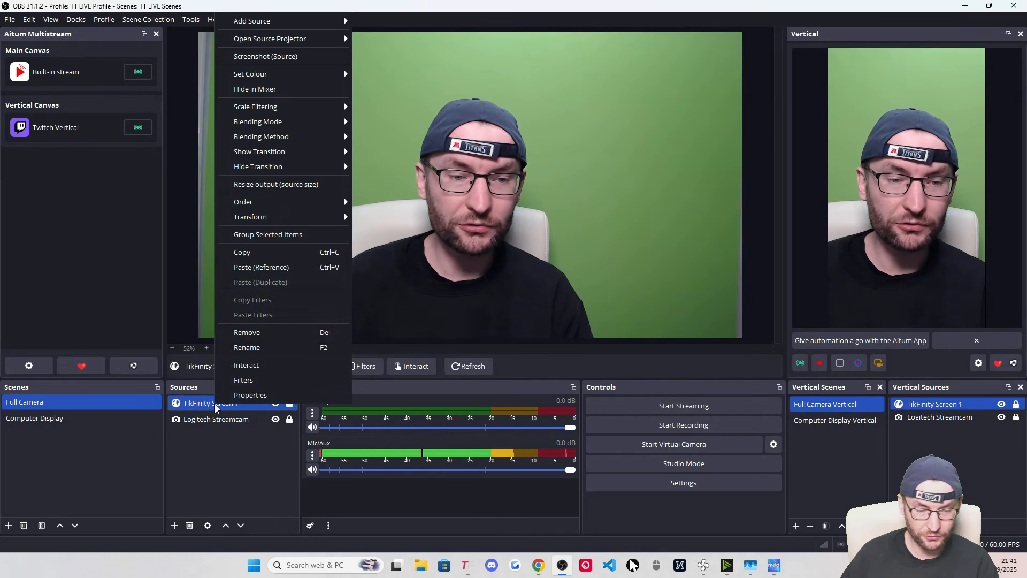
{"action": "left_click", "coordinate": [251, 392]}
{"action": "double_click", "coordinate": [403, 334]}
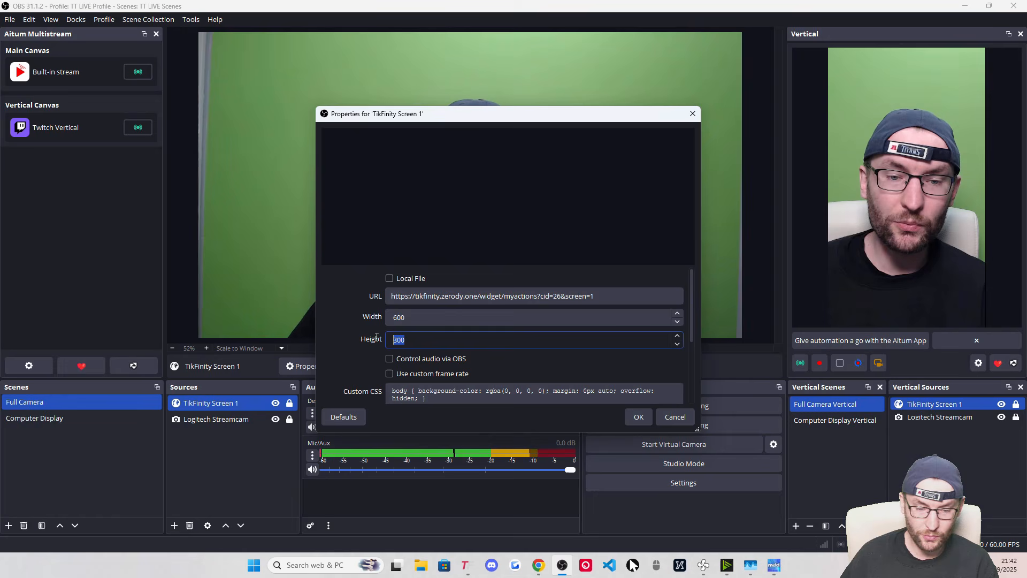
{"action": "left_click", "coordinate": [642, 418]}
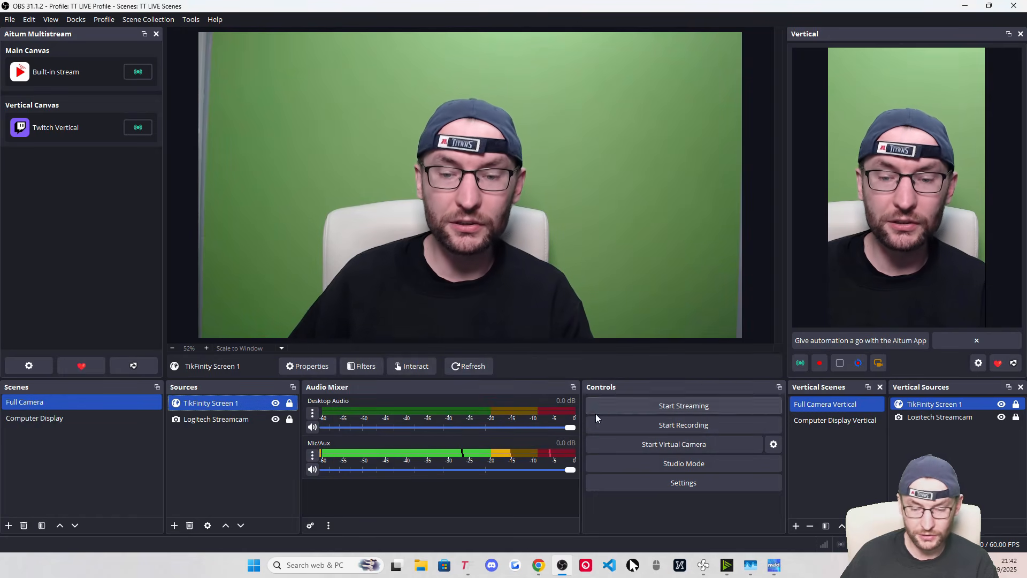
Add the existing TikFinity Screen 1 to the Computer Display scene and fit it to the canvas
{"action": "left_click", "coordinate": [48, 419]}
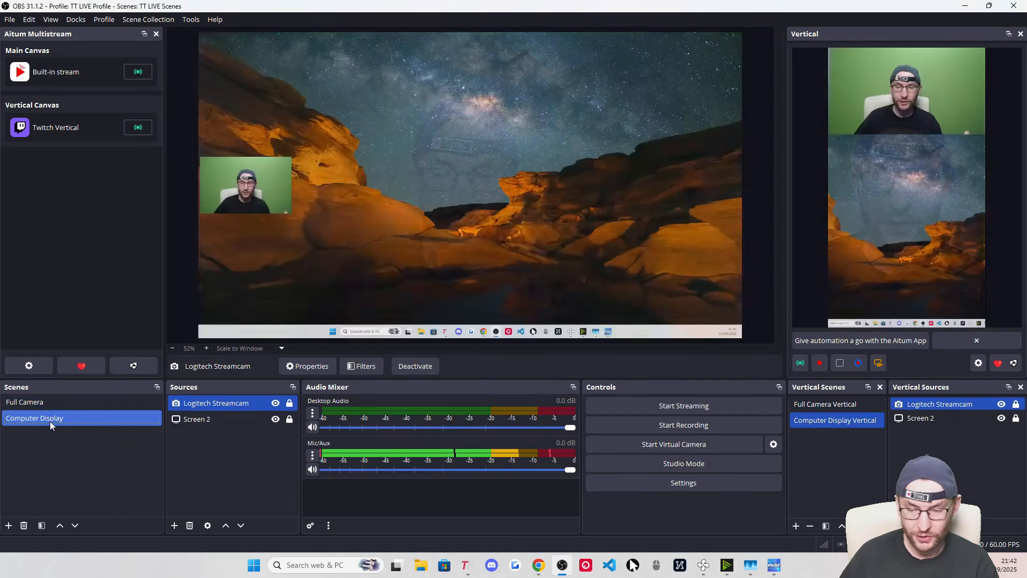
{"action": "left_click", "coordinate": [174, 525]}
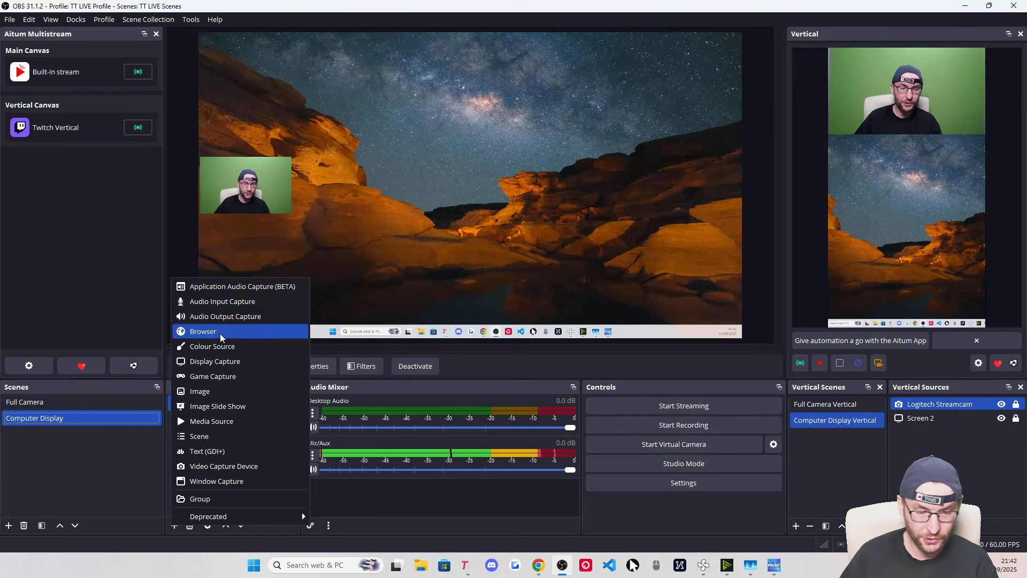
{"action": "left_click", "coordinate": [204, 331]}
{"action": "left_click", "coordinate": [436, 237]}
{"action": "left_click", "coordinate": [448, 254]}
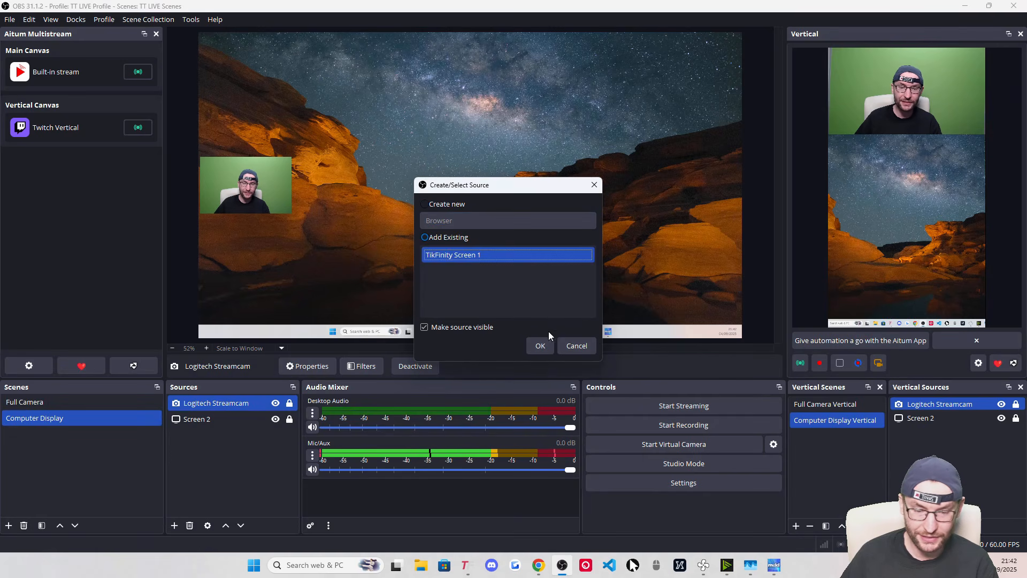
{"action": "left_click", "coordinate": [541, 345]}
{"action": "left_click_drag", "start_coordinate": [309, 81], "coordinate": [499, 166]}
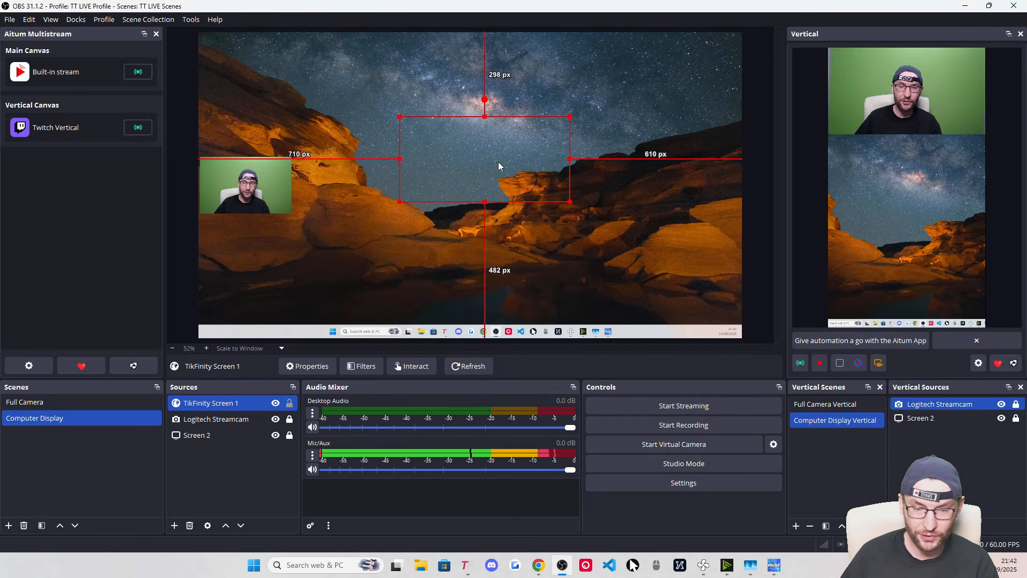
{"action": "right_click", "coordinate": [487, 143]}
{"action": "mouse_move", "coordinate": [535, 250]}
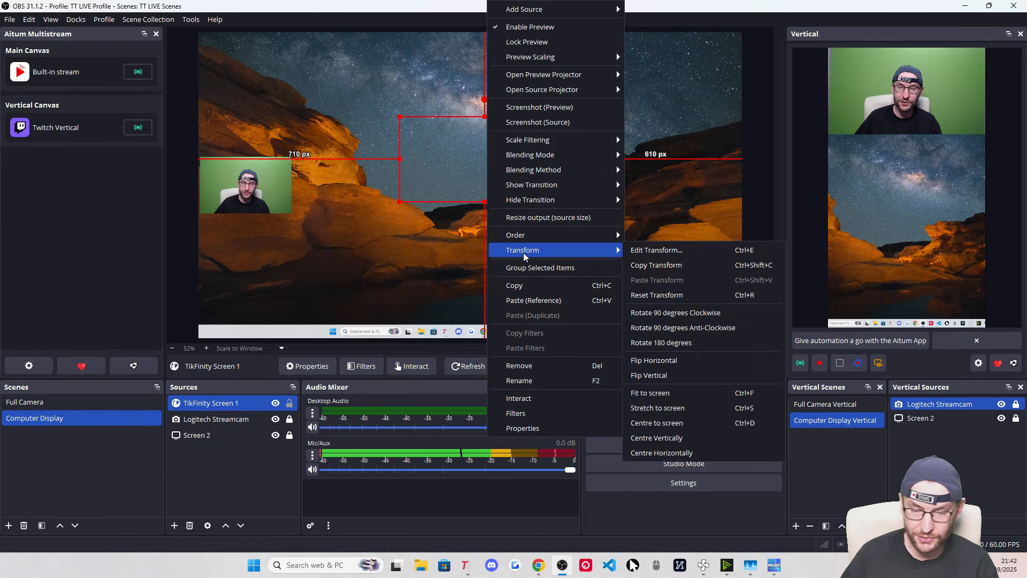
{"action": "left_click", "coordinate": [683, 394]}
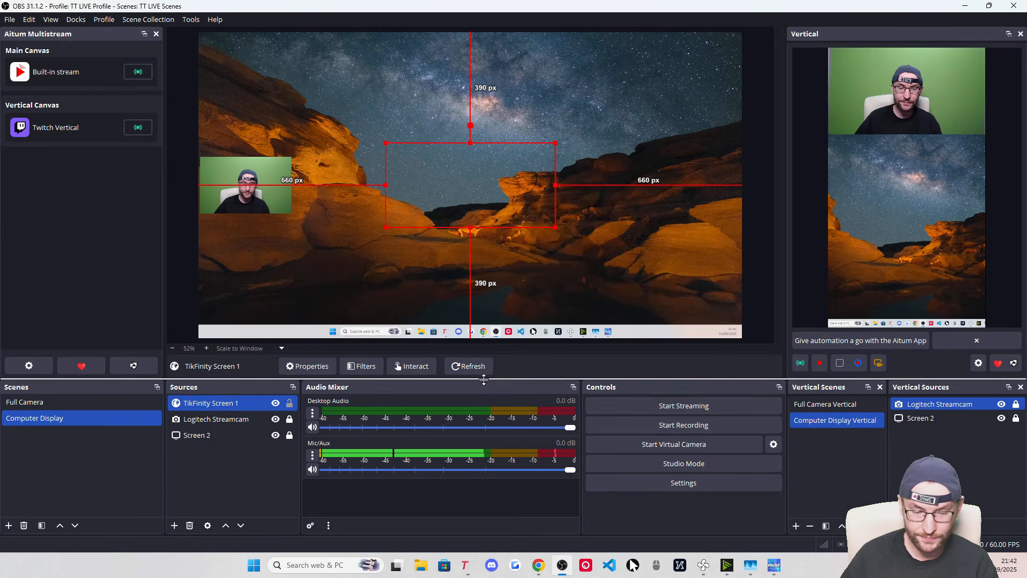
Add TikFinity Screen 1 to the vertical scene near the top, centred horizontally and locked
{"action": "left_click", "coordinate": [896, 525]}
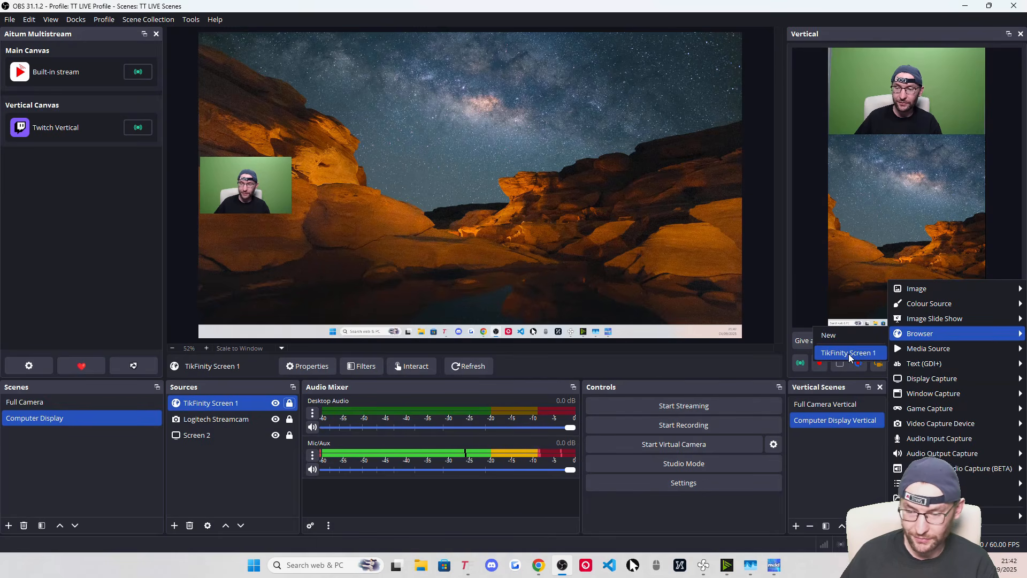
{"action": "left_click", "coordinate": [848, 353]}
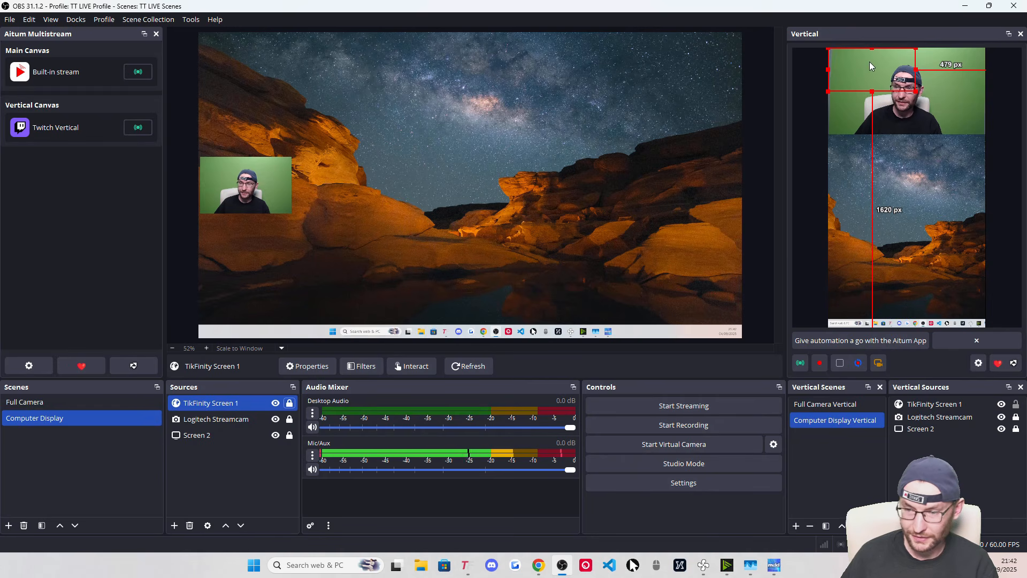
{"action": "left_click_drag", "start_coordinate": [866, 64], "coordinate": [904, 81]}
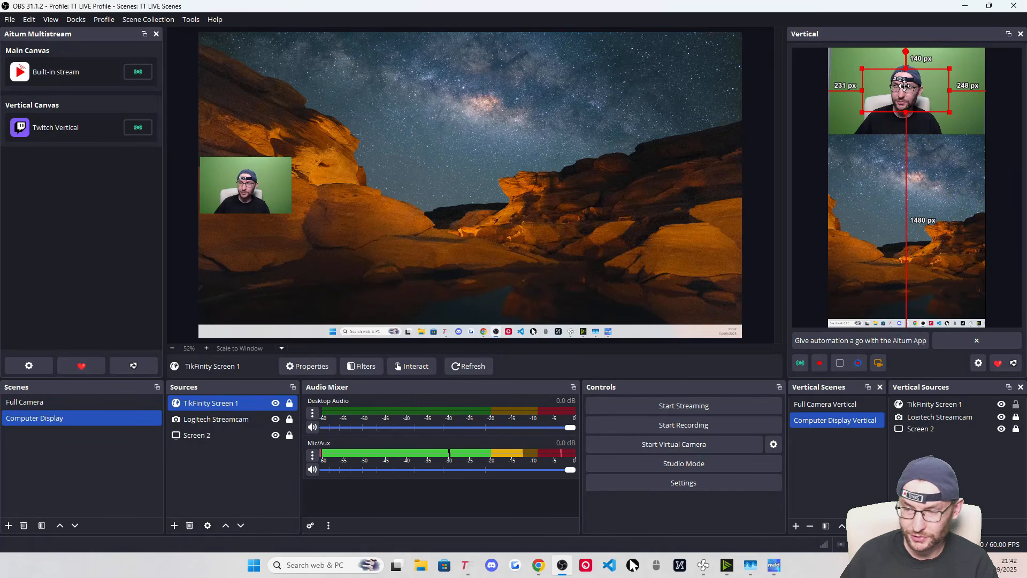
{"action": "right_click", "coordinate": [906, 91]}
{"action": "mouse_move", "coordinate": [940, 235]}
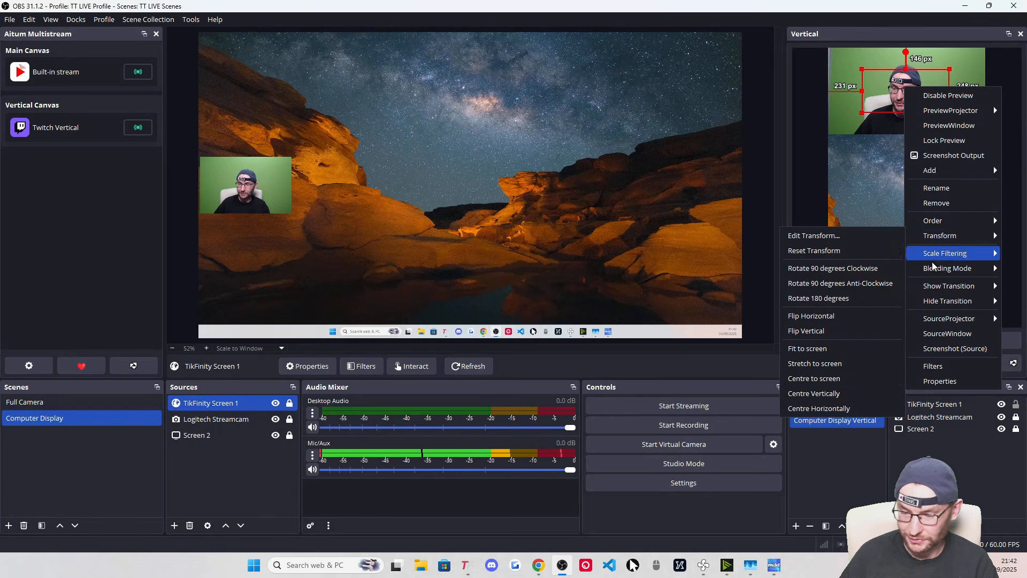
{"action": "left_click", "coordinate": [821, 410]}
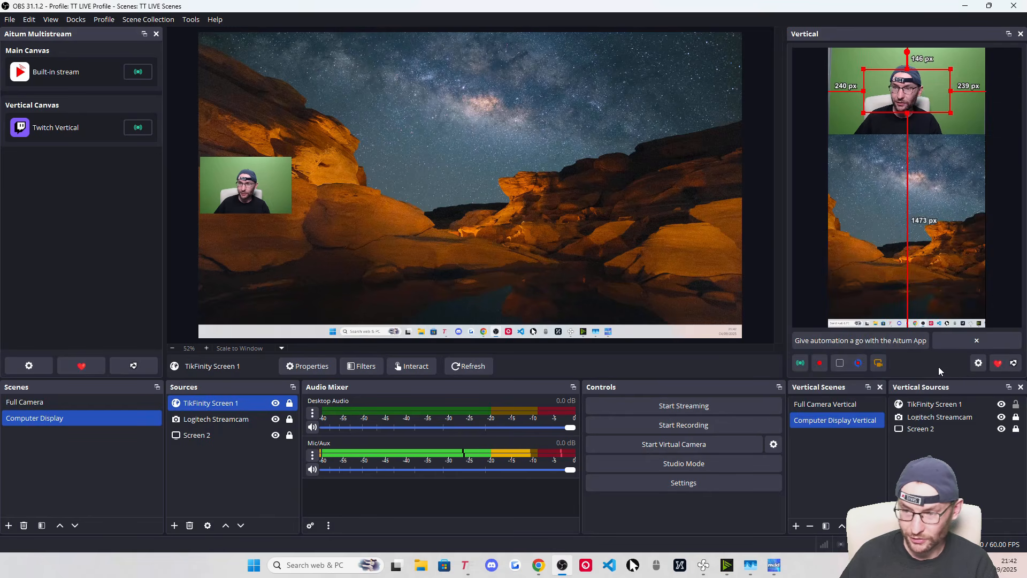
{"action": "left_click", "coordinate": [1016, 405]}
Simulate a Rose gift in TikFinity's Event Simulator to test the alert, then minimise TikFinity
{"action": "left_click", "coordinate": [465, 565]}
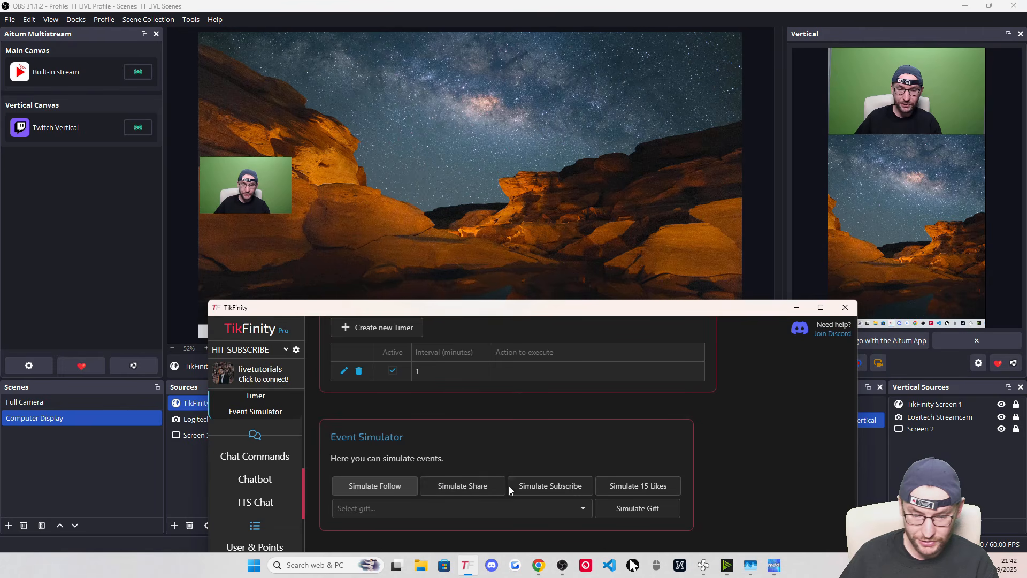
{"action": "left_click", "coordinate": [530, 508]}
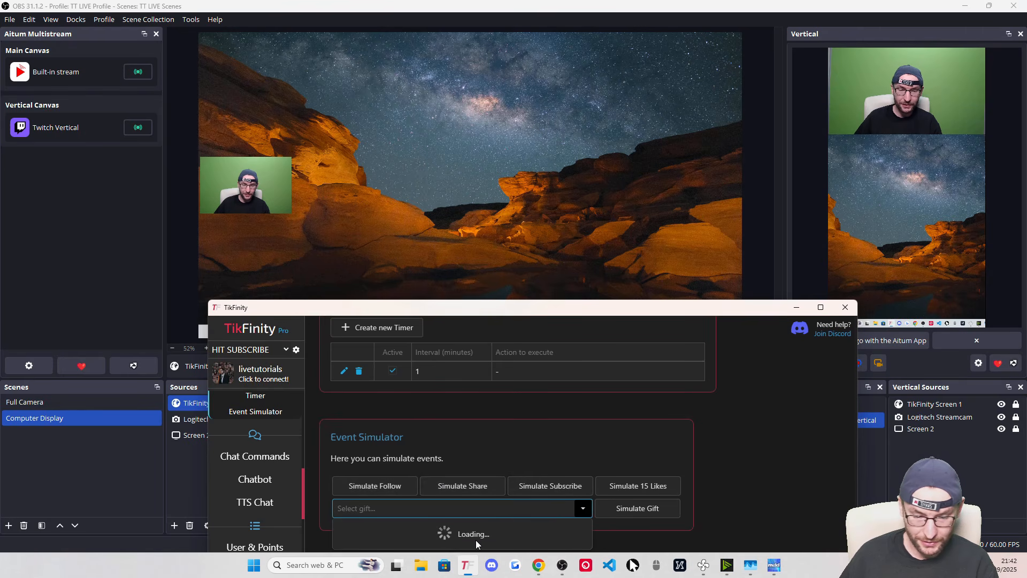
{"action": "left_click", "coordinate": [428, 365]}
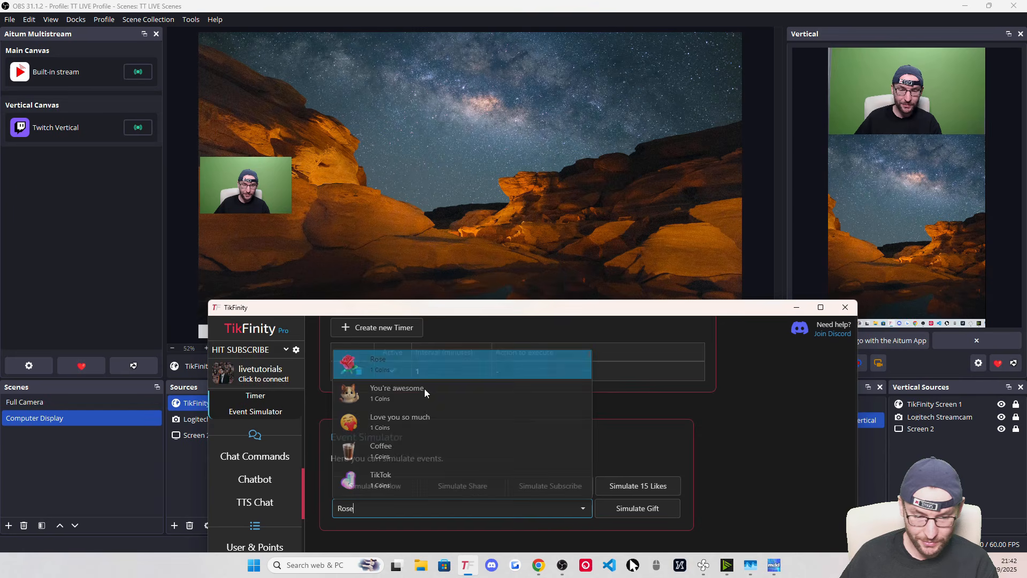
{"action": "left_click", "coordinate": [636, 515]}
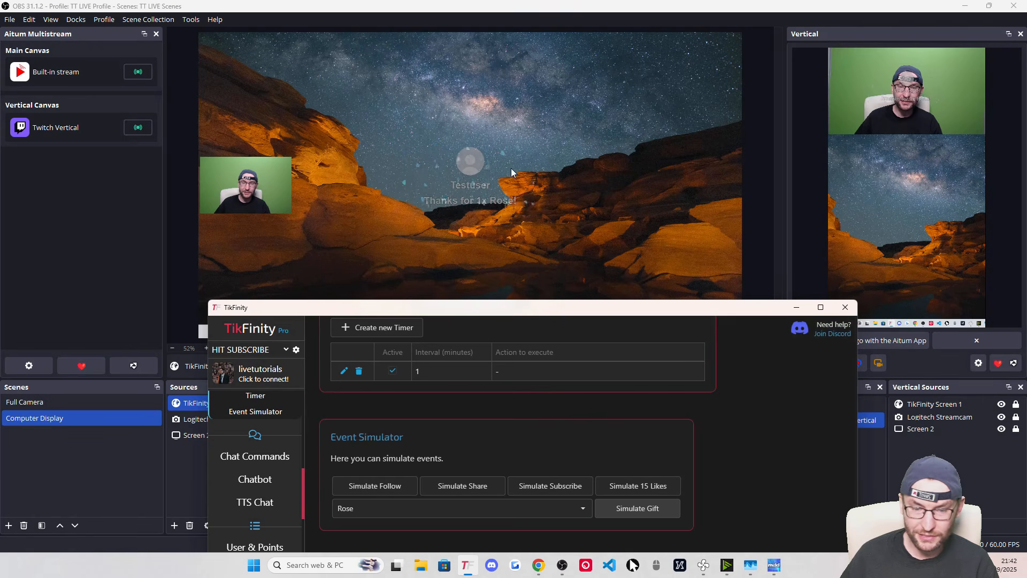
{"action": "left_click", "coordinate": [796, 307]}
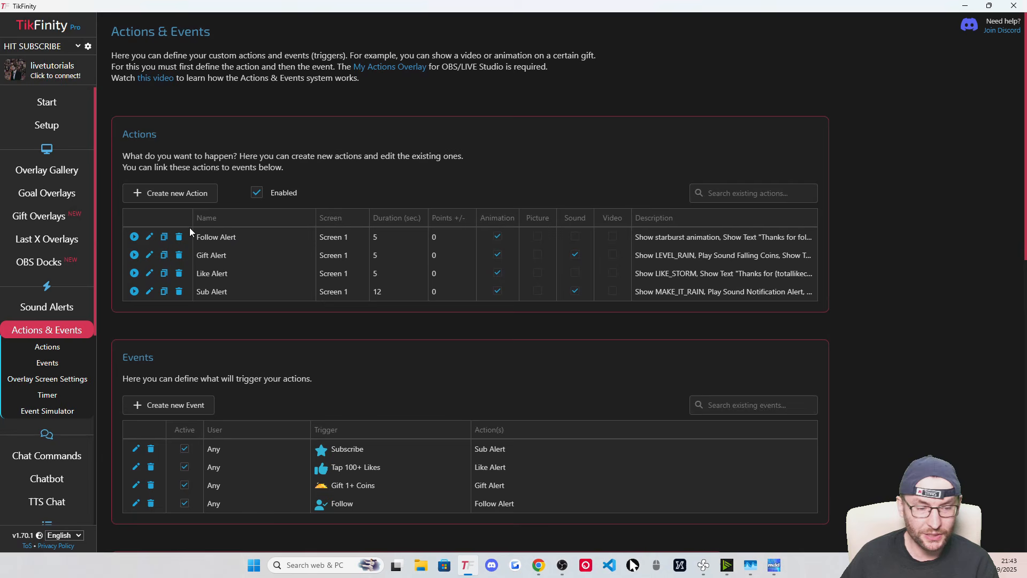
Copy the URL of the Follows goal overlay from Goal Overlays, then minimise TikFinity
{"action": "left_click", "coordinate": [55, 197]}
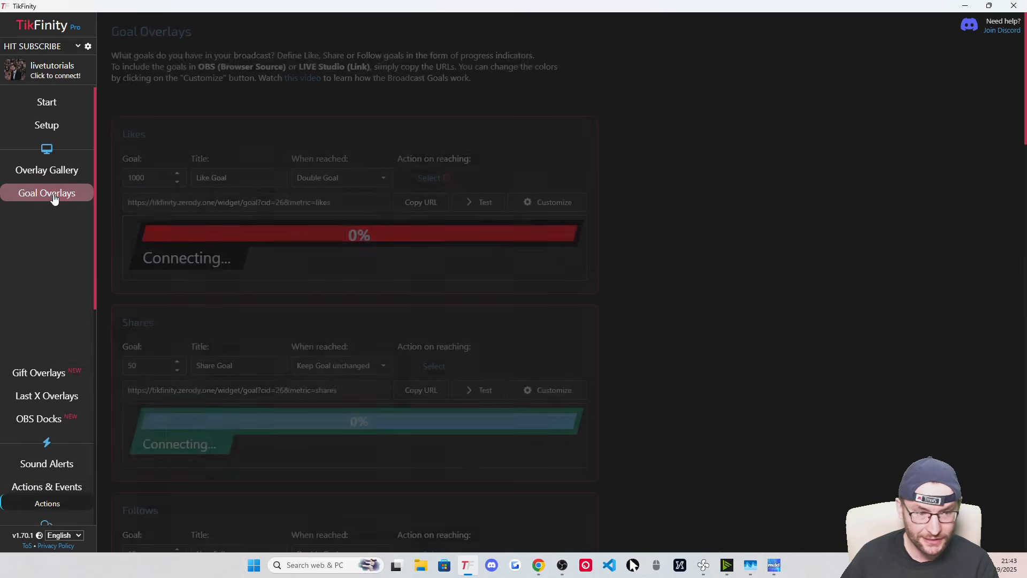
{"action": "scroll", "coordinate": [651, 275], "scroll_direction": "down", "scroll_amount": 5}
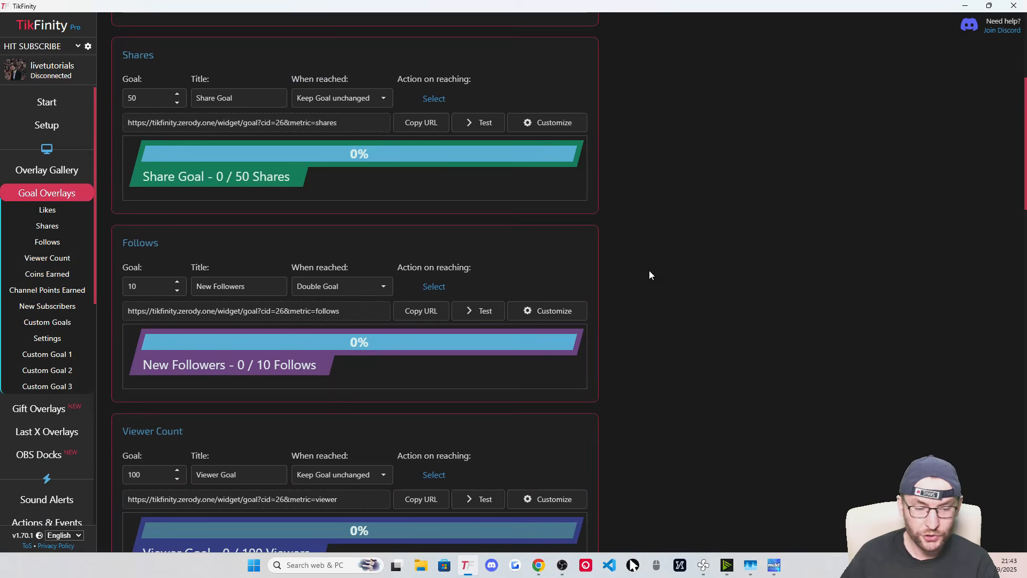
{"action": "scroll", "coordinate": [431, 187], "scroll_direction": "down", "scroll_amount": 2}
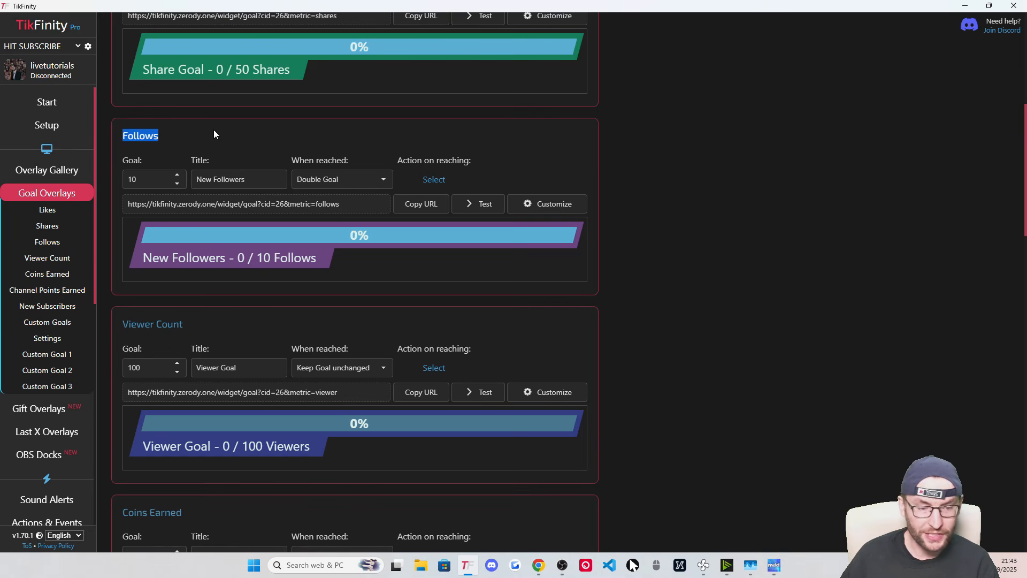
{"action": "left_click", "coordinate": [557, 208]}
{"action": "left_click", "coordinate": [645, 105]}
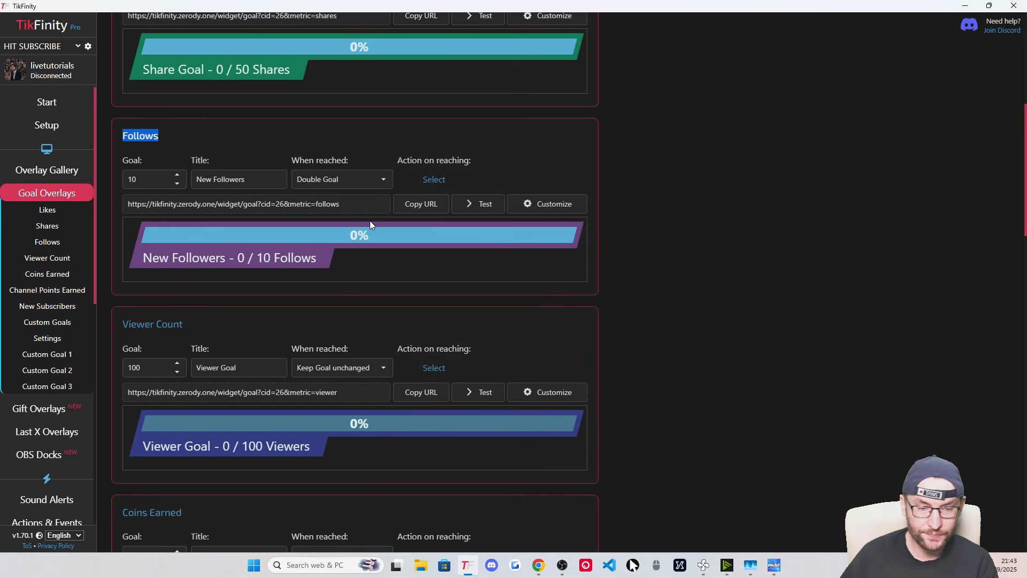
{"action": "left_click", "coordinate": [421, 204]}
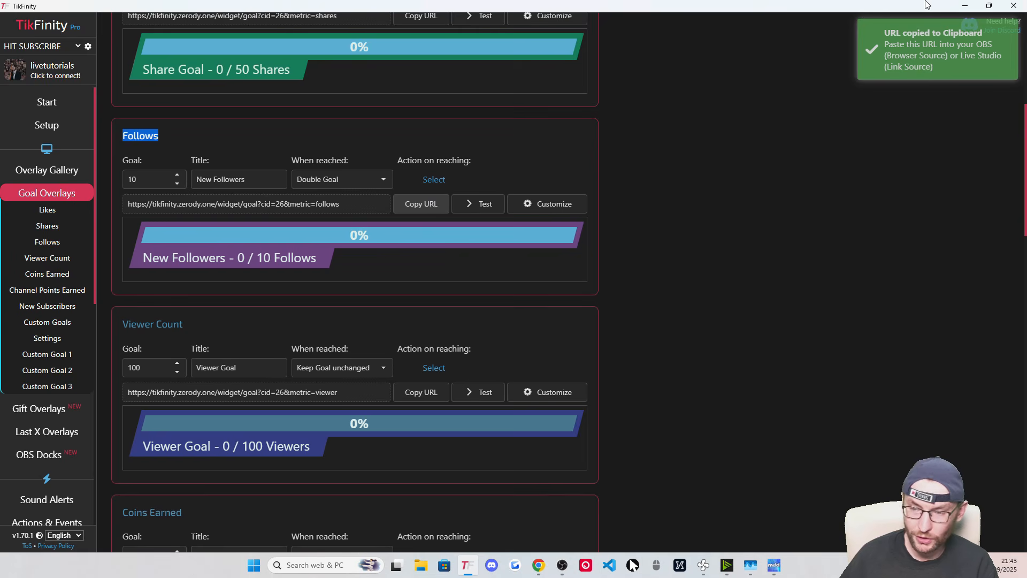
{"action": "left_click", "coordinate": [967, 7]}
Create a new browser source named TikFinity Follow Goal in the Computer Display scene
{"action": "left_click", "coordinate": [174, 526]}
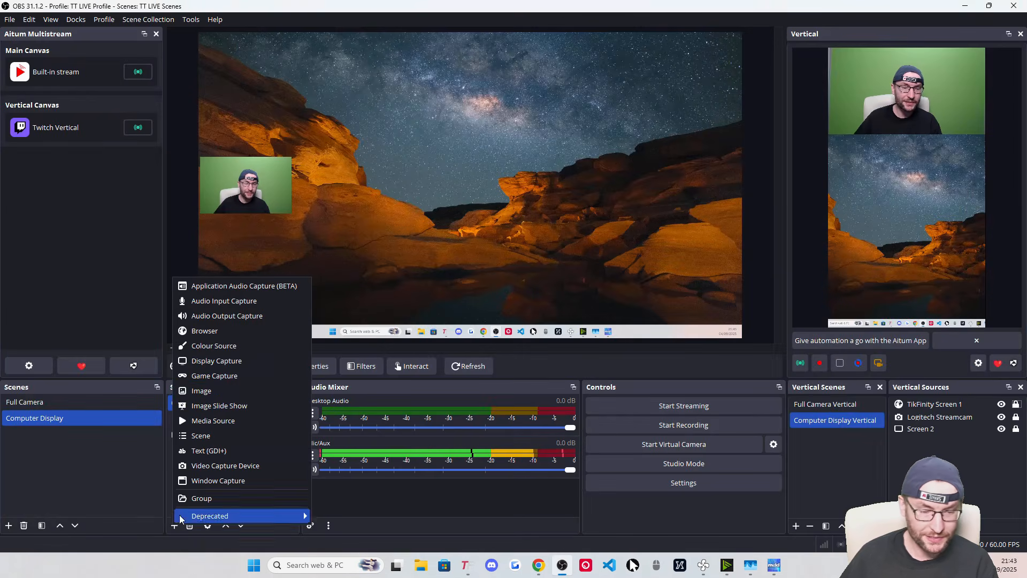
{"action": "left_click", "coordinate": [211, 332]}
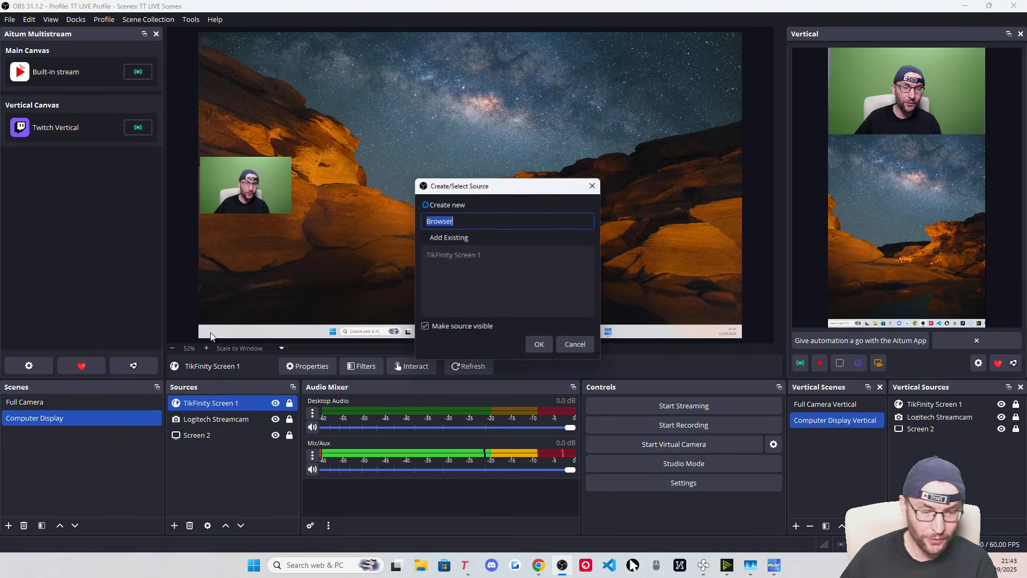
{"action": "key", "text": "ctrl+v"}
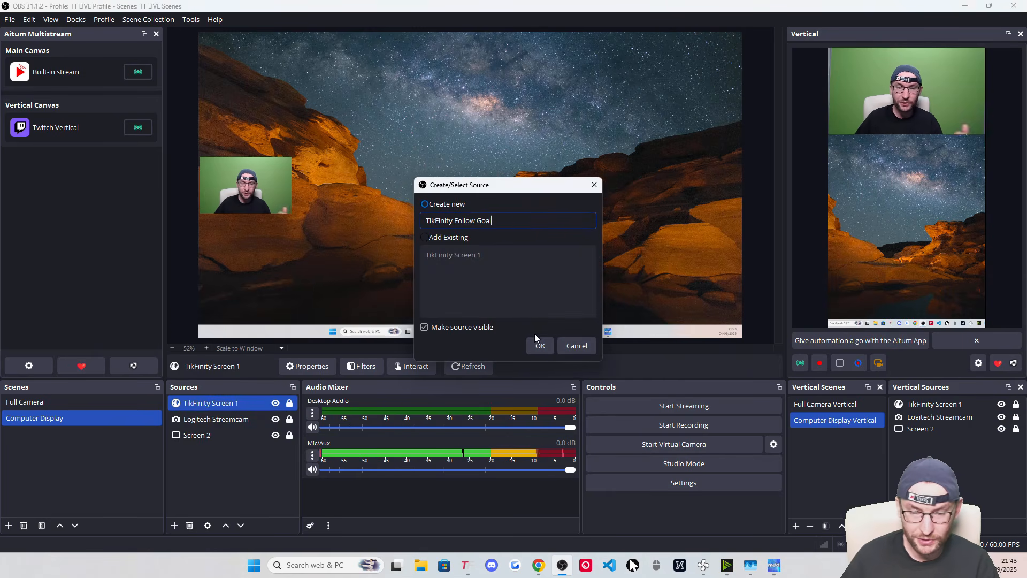
{"action": "left_click", "coordinate": [540, 346]}
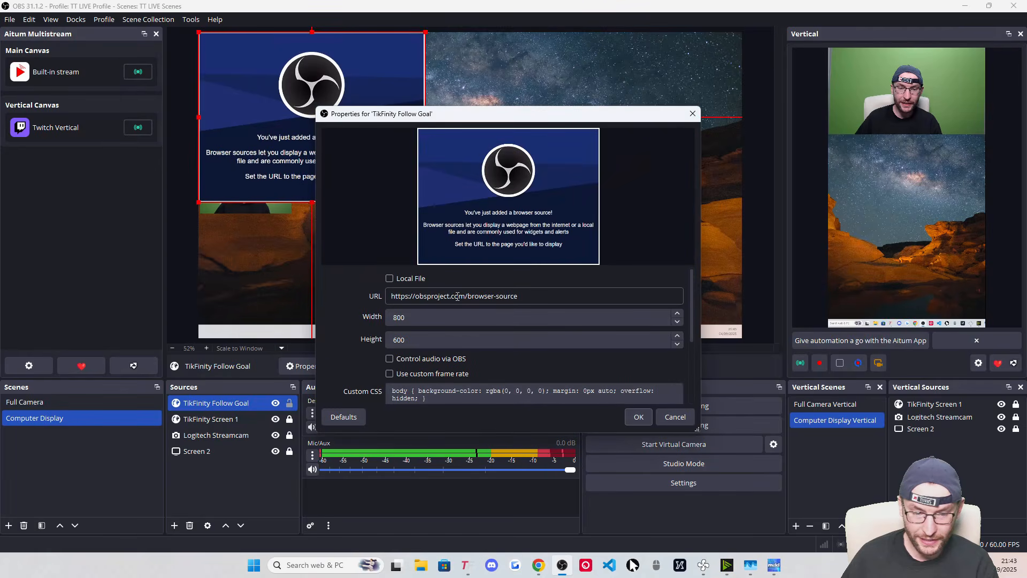
Paste the follow-goal URL, set size 500×120, and place the bar at the canvas top-left
{"action": "key", "text": "ctrl+v"}
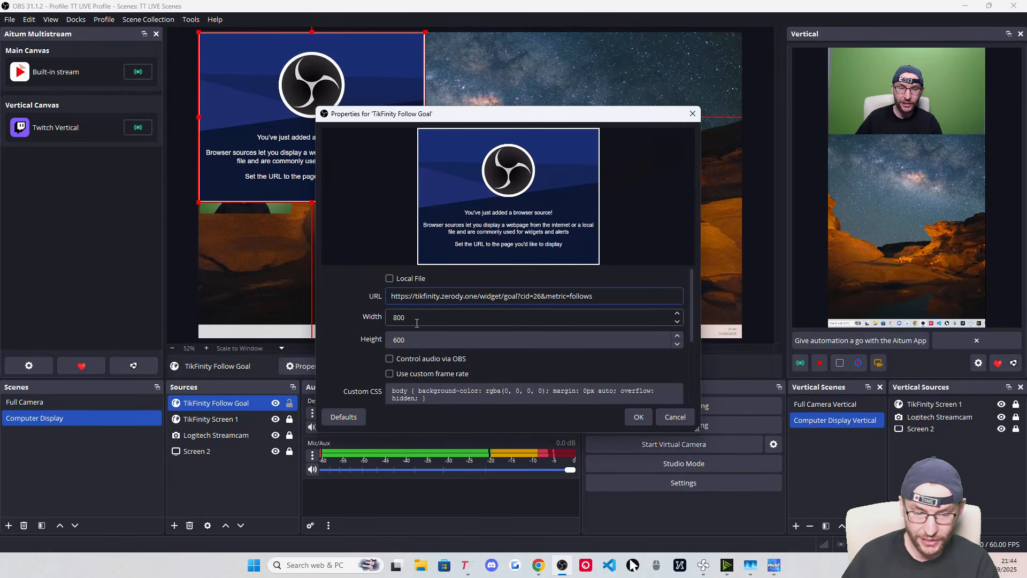
{"action": "double_click", "coordinate": [417, 322]}
{"action": "type", "text": "500"}
{"action": "key", "text": "Tab"}
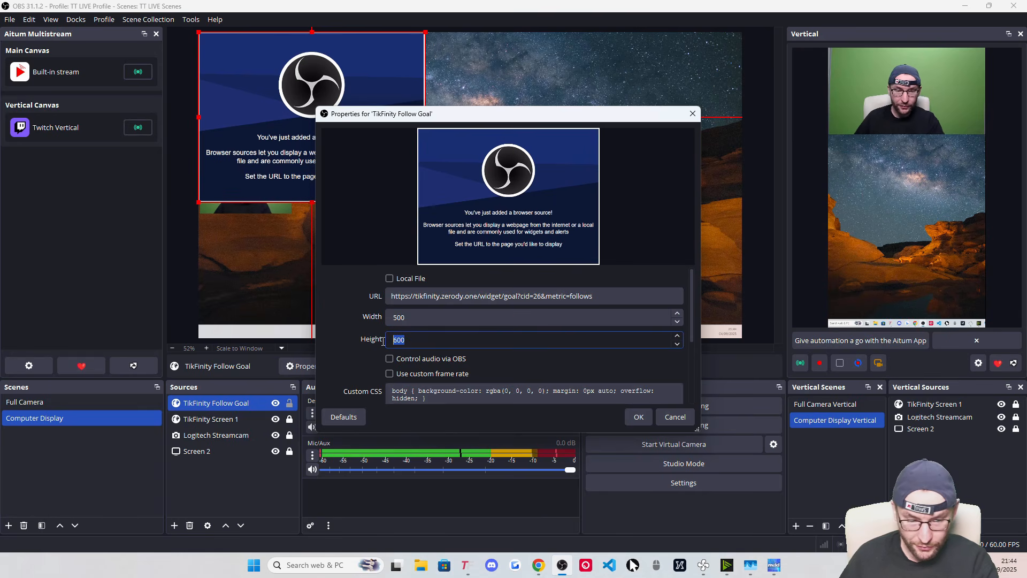
{"action": "type", "text": "120"}
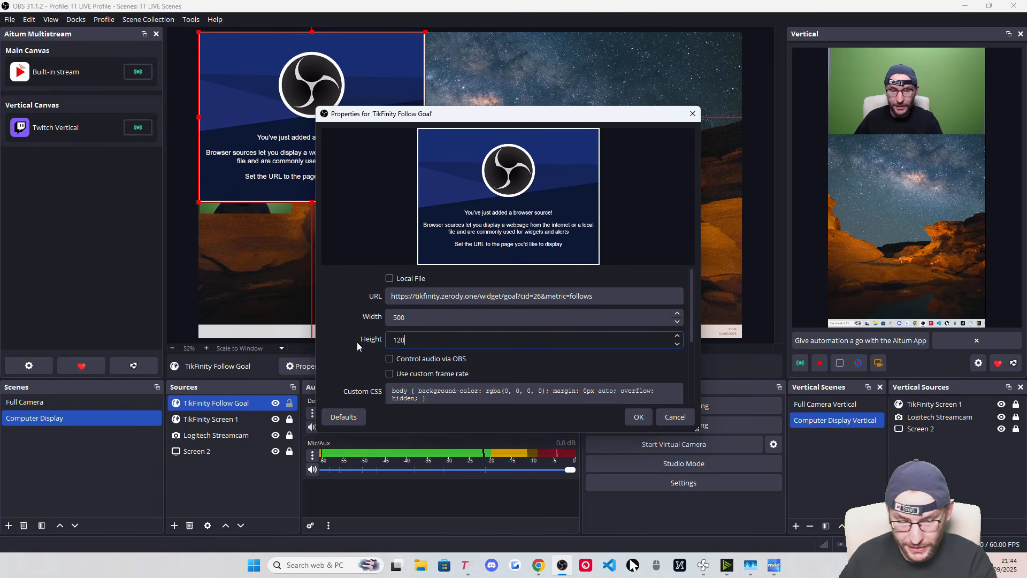
{"action": "scroll", "coordinate": [391, 354], "scroll_direction": "down", "scroll_amount": 3}
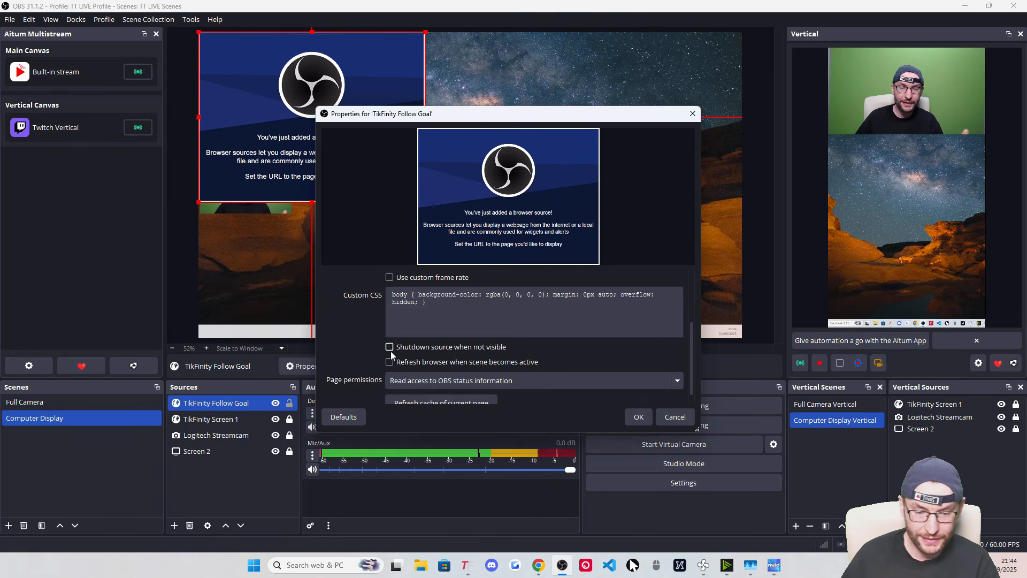
{"action": "left_click", "coordinate": [629, 419]}
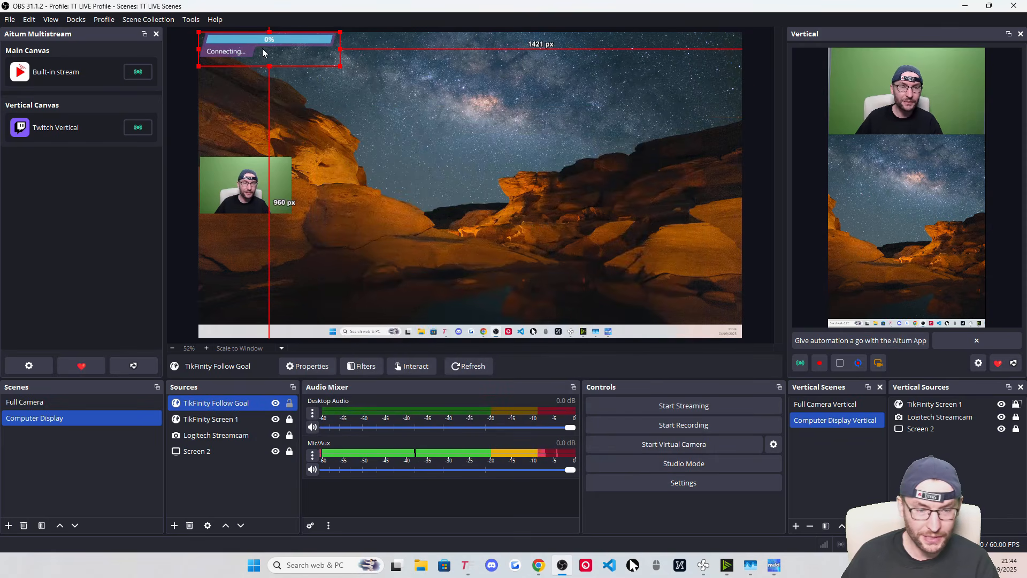
{"action": "mouse_move", "coordinate": [262, 51]}
{"action": "left_mouse_down"}
{"action": "mouse_move", "coordinate": [357, 105]}
{"action": "mouse_move", "coordinate": [308, 106]}
{"action": "mouse_move", "coordinate": [256, 47]}
{"action": "left_mouse_up"}
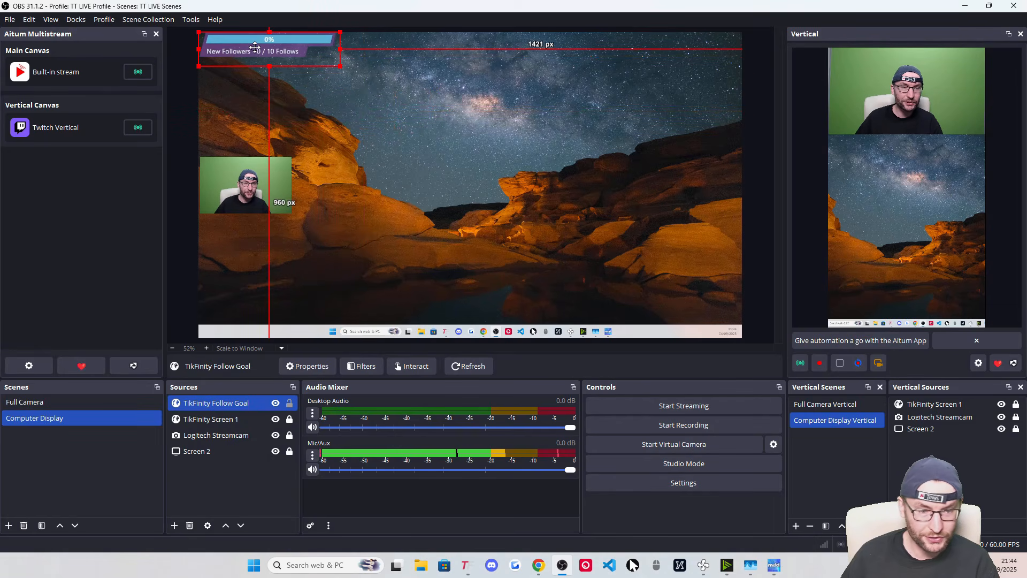
{"action": "left_click", "coordinate": [268, 496]}
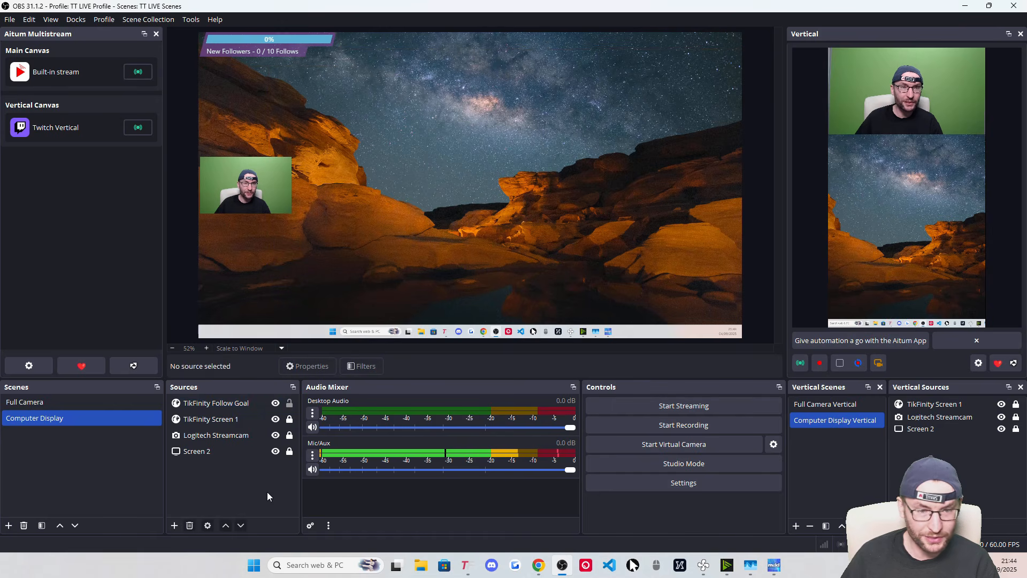
Lock the follow-goal bar, then add it to the vertical scene below the webcam's lower-right corner, locked
{"action": "left_click", "coordinate": [289, 404]}
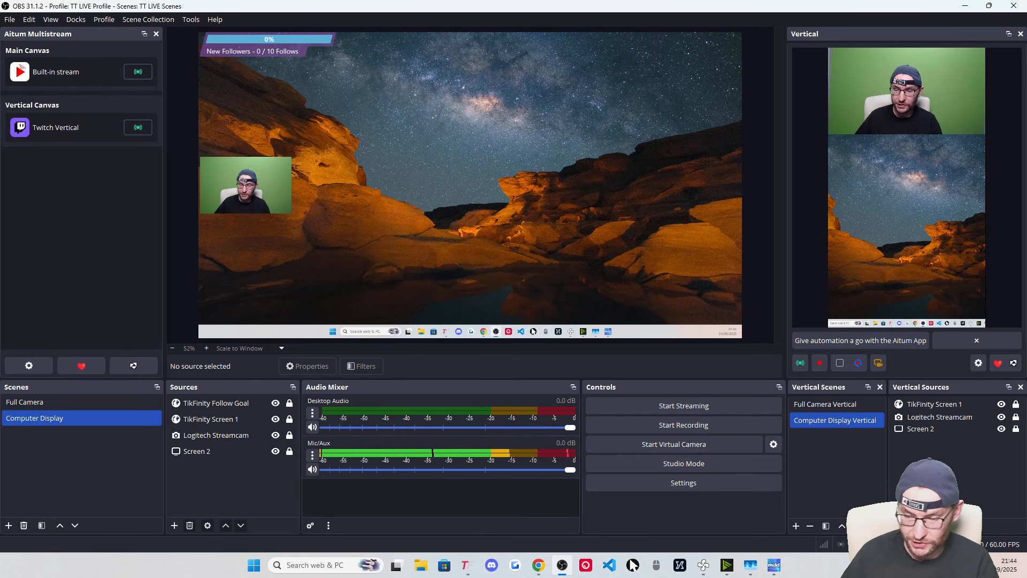
{"action": "left_click", "coordinate": [897, 525]}
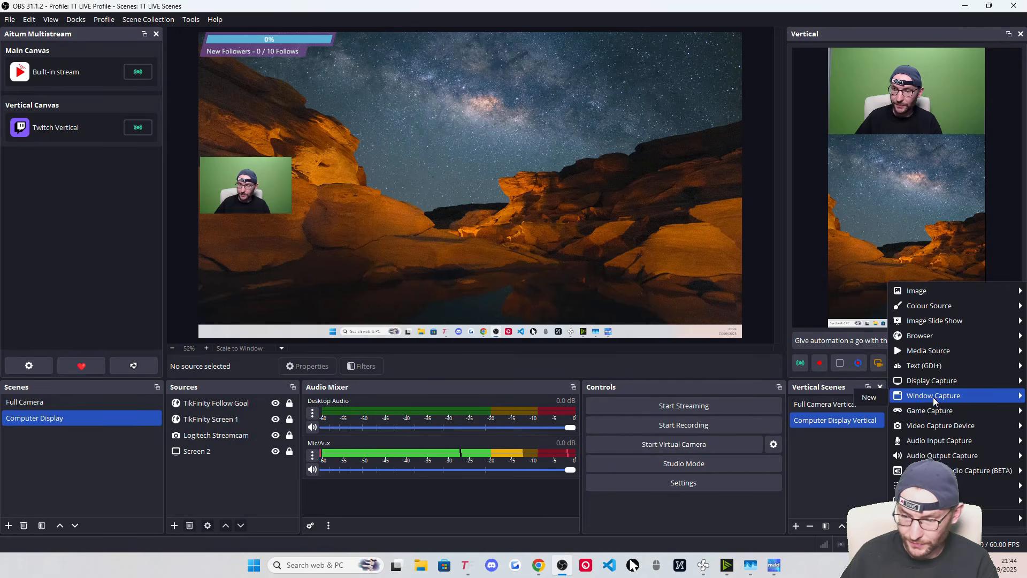
{"action": "mouse_move", "coordinate": [932, 341]}
{"action": "left_click", "coordinate": [864, 354]}
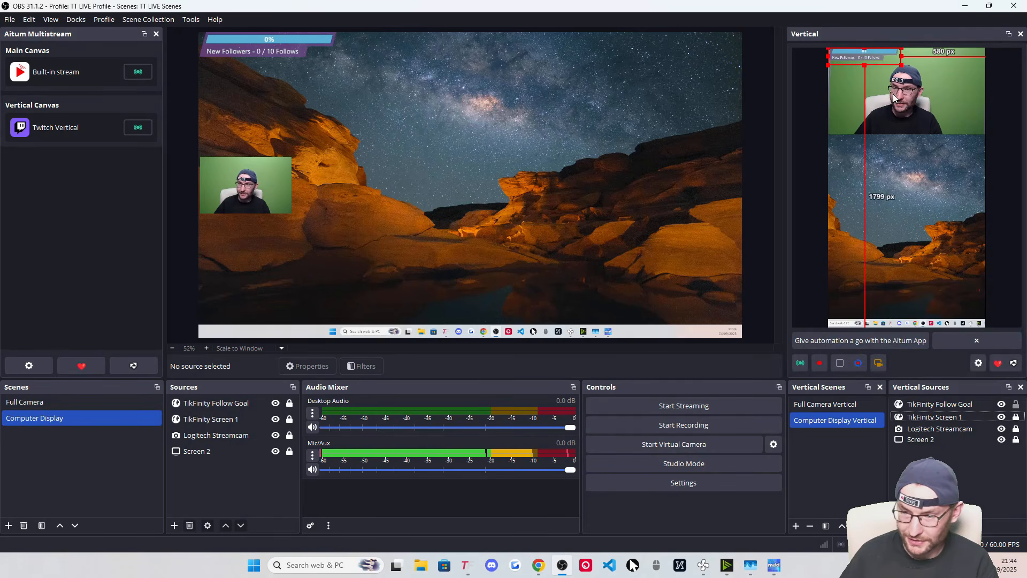
{"action": "left_click_drag", "start_coordinate": [873, 61], "coordinate": [957, 128]}
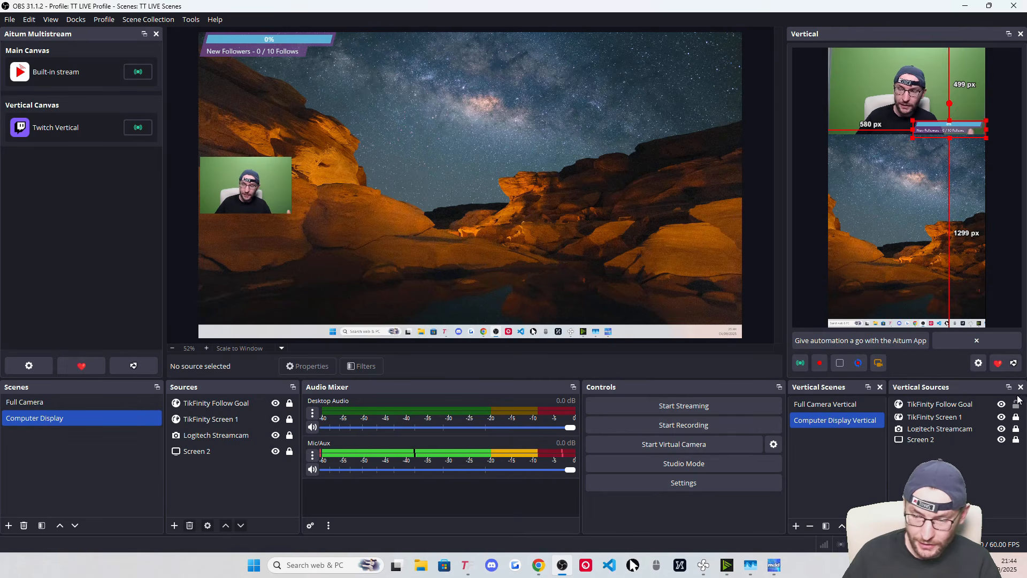
{"action": "left_click", "coordinate": [1017, 402]}
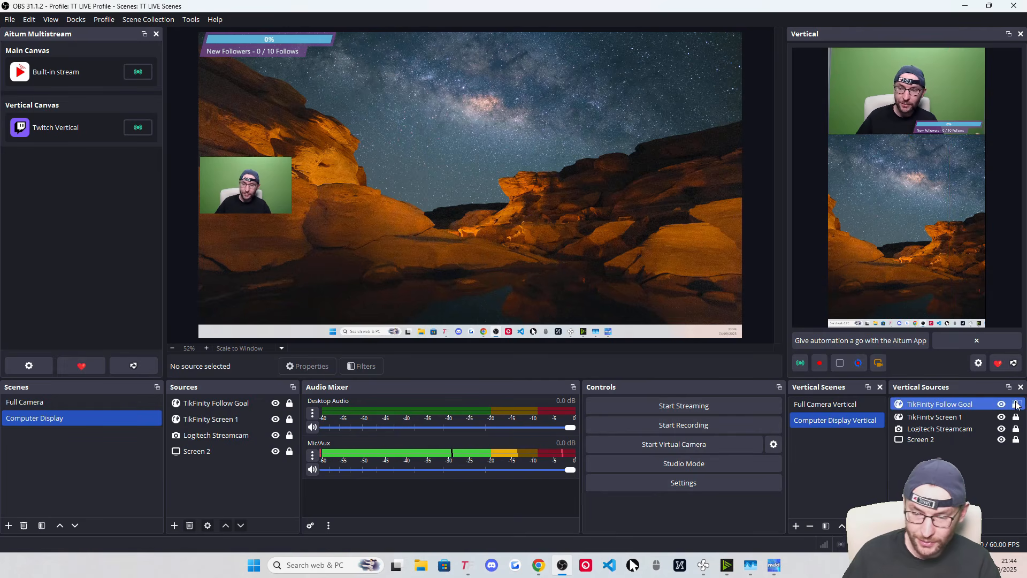
Add the existing TikFinity Follow Goal to the Full Camera scene and lock it
{"action": "left_click", "coordinate": [30, 405]}
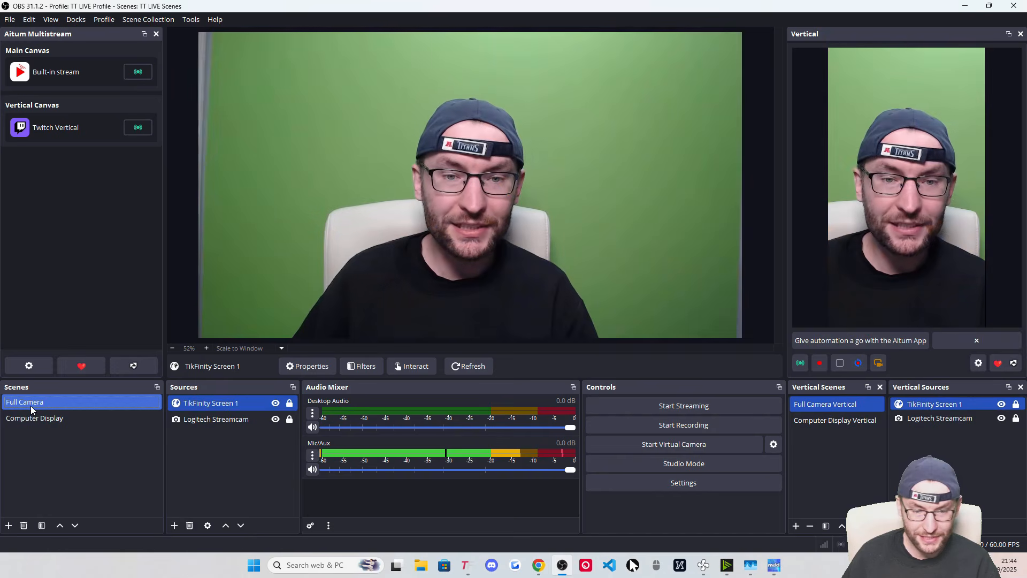
{"action": "left_click", "coordinate": [174, 525]}
{"action": "left_click", "coordinate": [207, 331]}
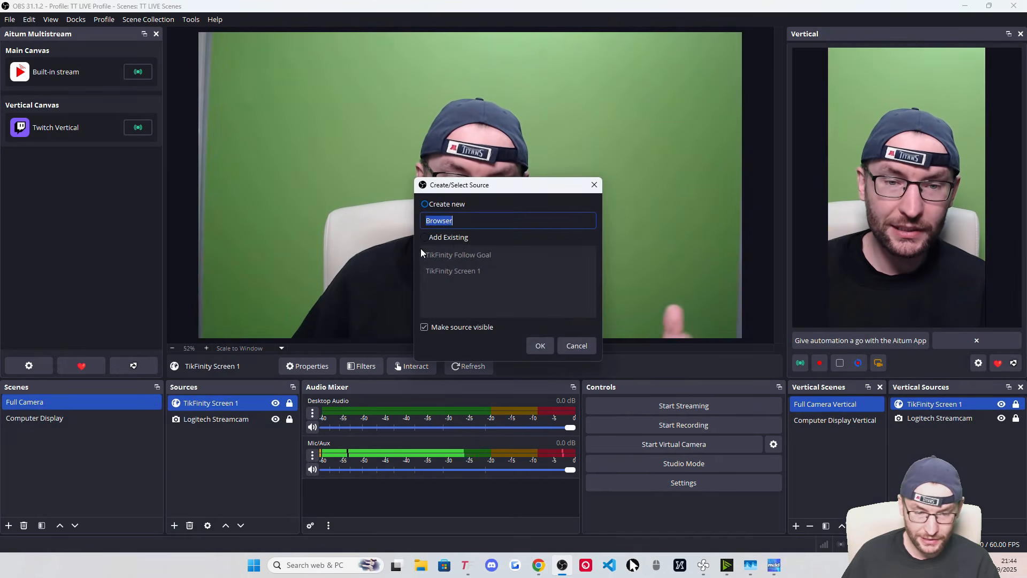
{"action": "left_click", "coordinate": [447, 237]}
{"action": "left_click", "coordinate": [551, 346]}
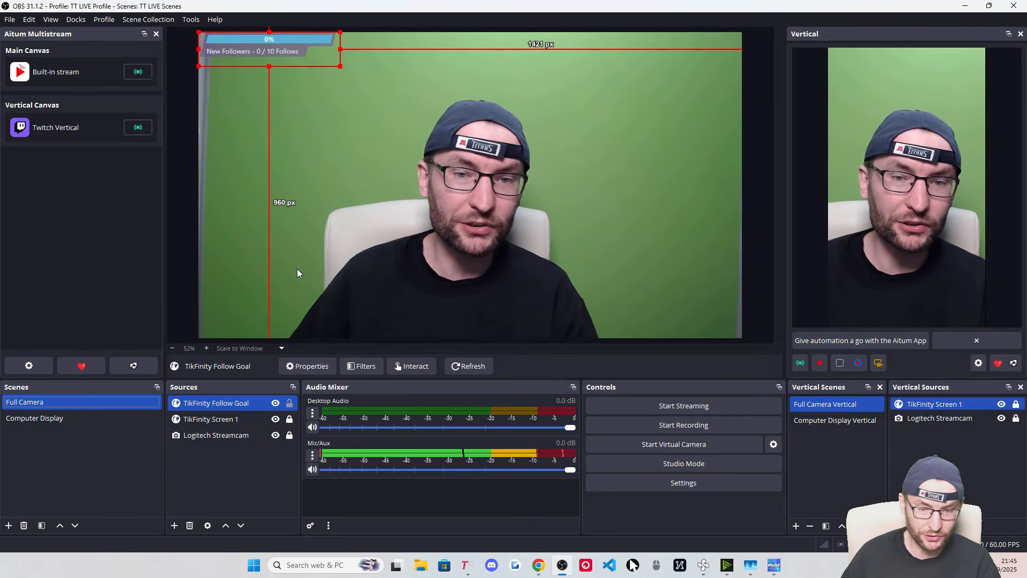
{"action": "left_click", "coordinate": [290, 403]}
Add the follow-goal bar to Full Camera Vertical, enlarged and centred horizontally near the top
{"action": "left_click", "coordinate": [899, 525]}
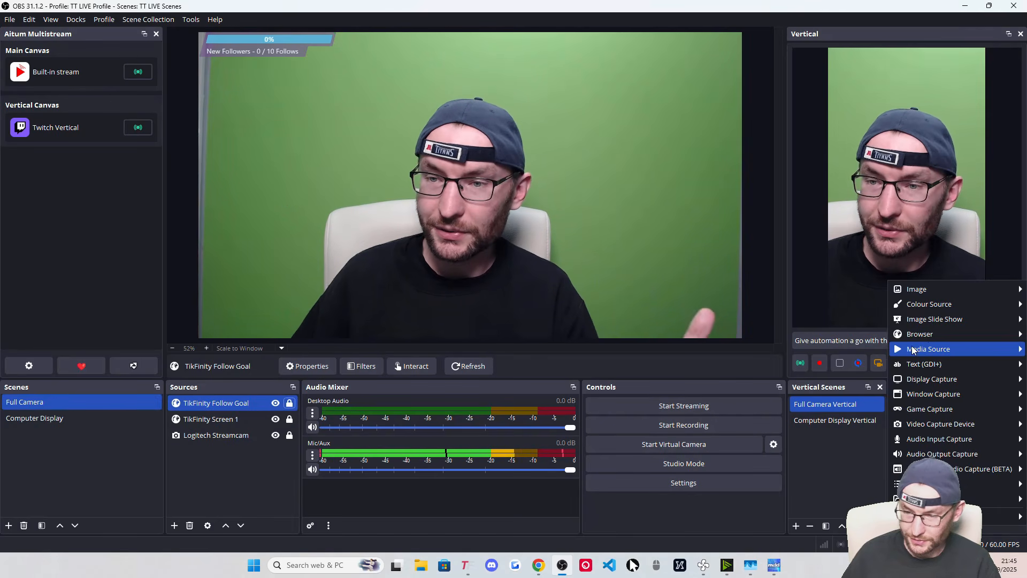
{"action": "mouse_move", "coordinate": [938, 350]}
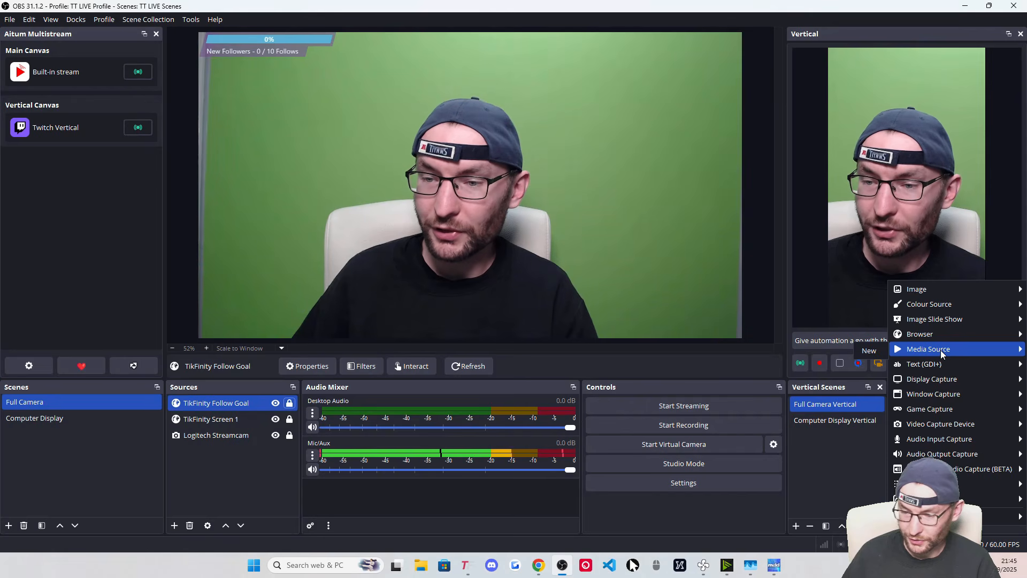
{"action": "left_click", "coordinate": [862, 357]}
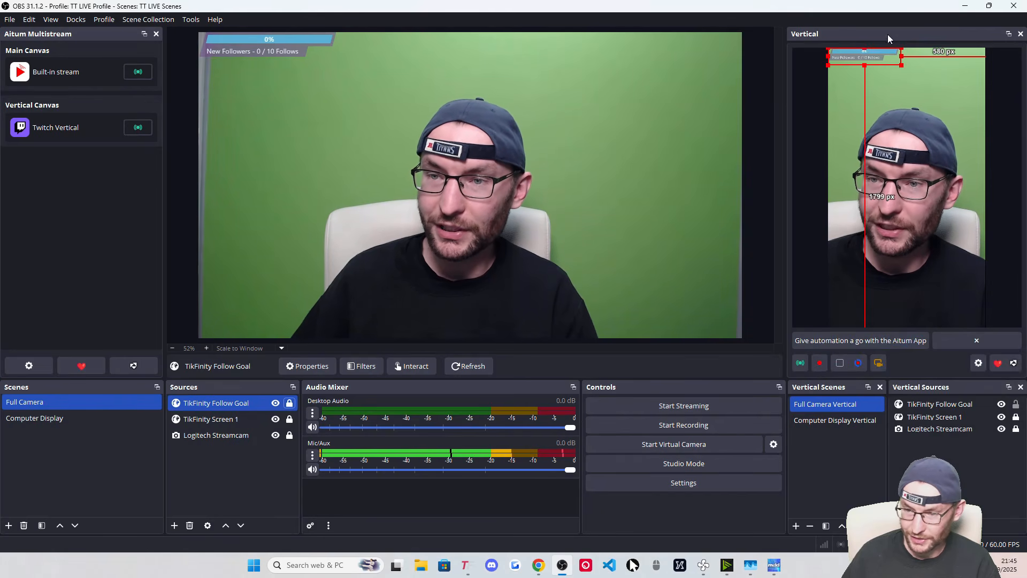
{"action": "left_click_drag", "start_coordinate": [887, 54], "coordinate": [904, 59]}
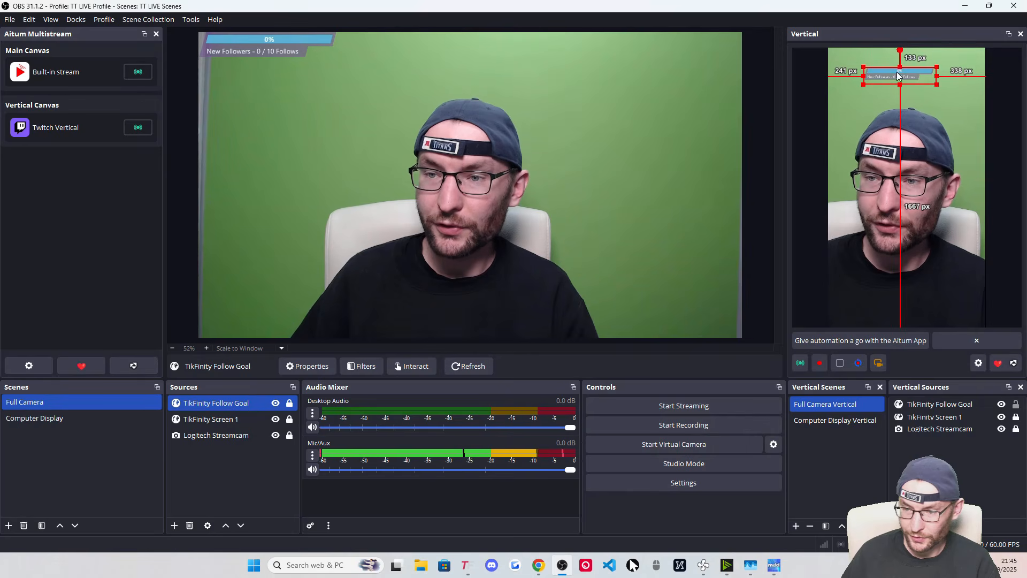
{"action": "left_click_drag", "start_coordinate": [936, 85], "coordinate": [911, 79]}
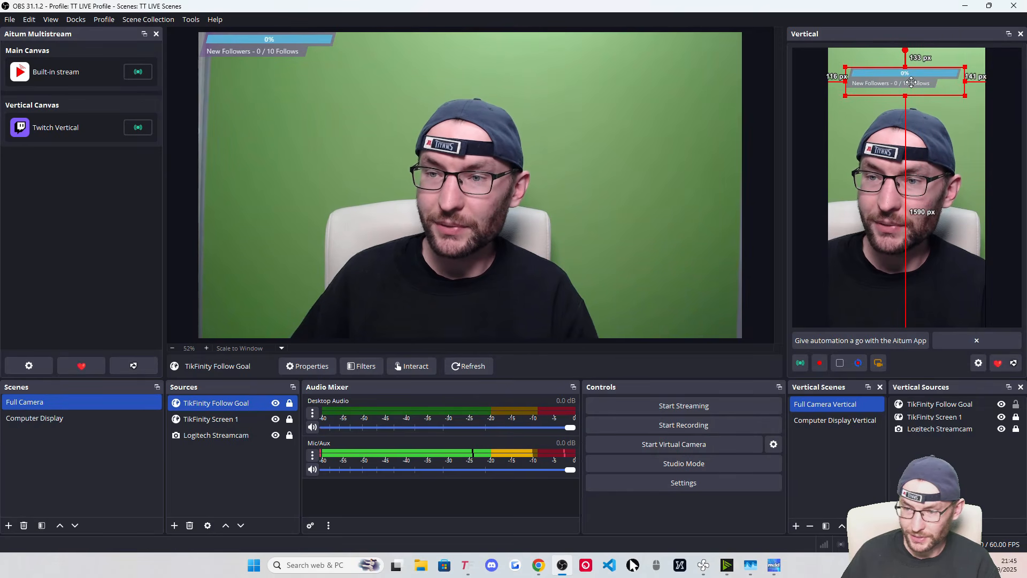
{"action": "right_click", "coordinate": [911, 79]}
{"action": "mouse_move", "coordinate": [946, 228]}
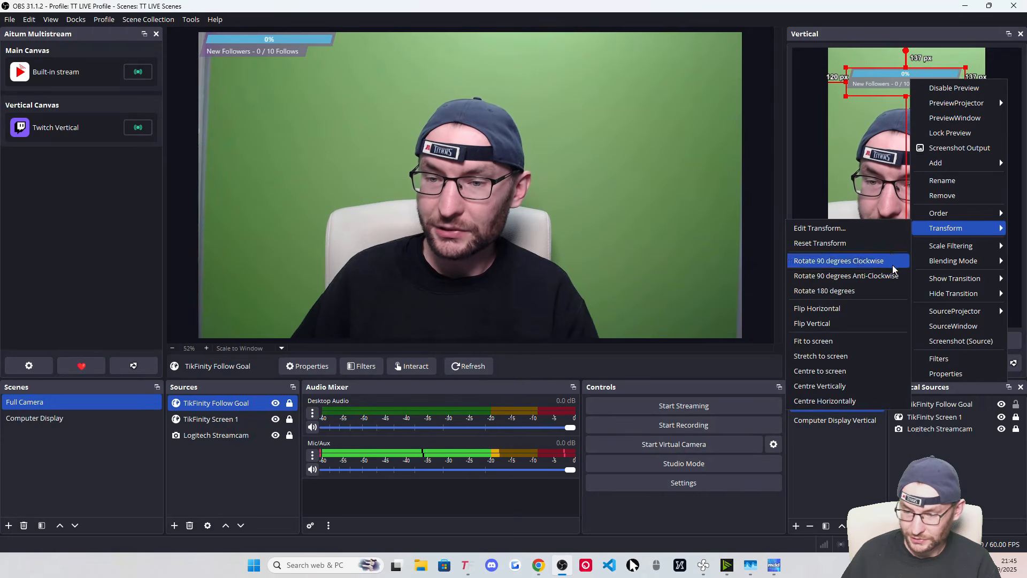
{"action": "left_click", "coordinate": [848, 401]}
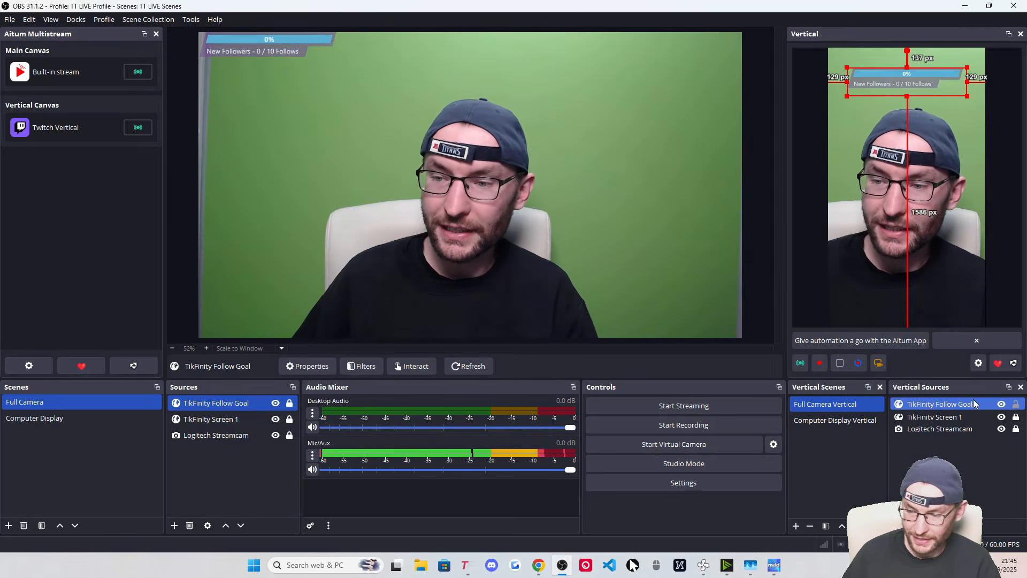
{"action": "left_click", "coordinate": [131, 418]}
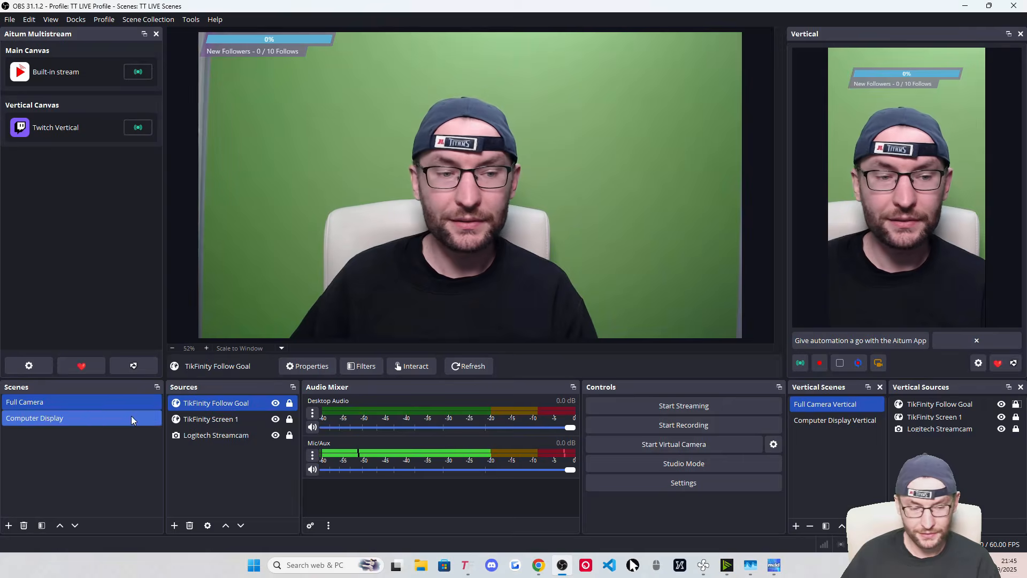
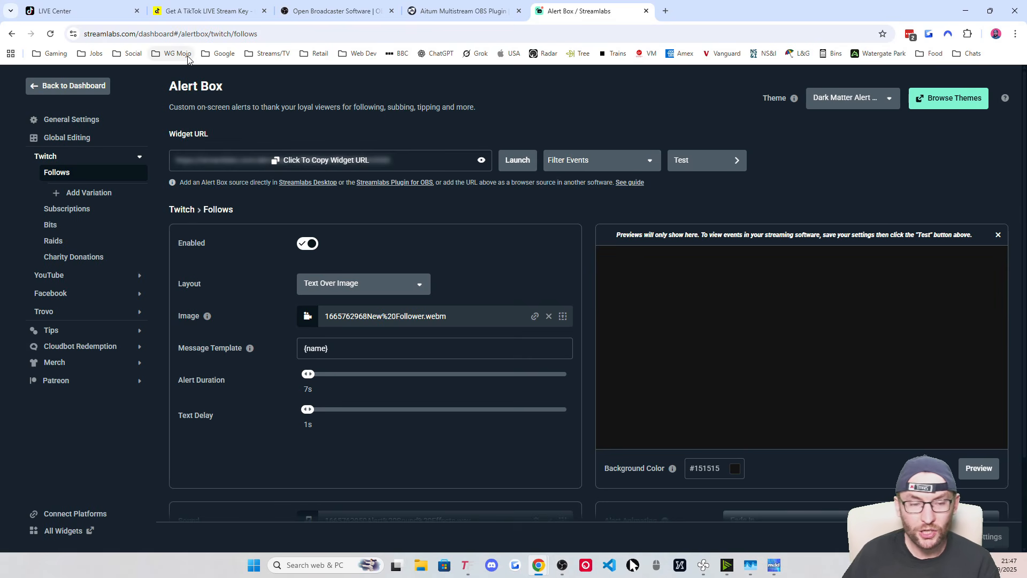
Copy the Streamlabs Twitch follow alert box widget URL, then return to OBS
{"action": "left_click", "coordinate": [314, 166]}
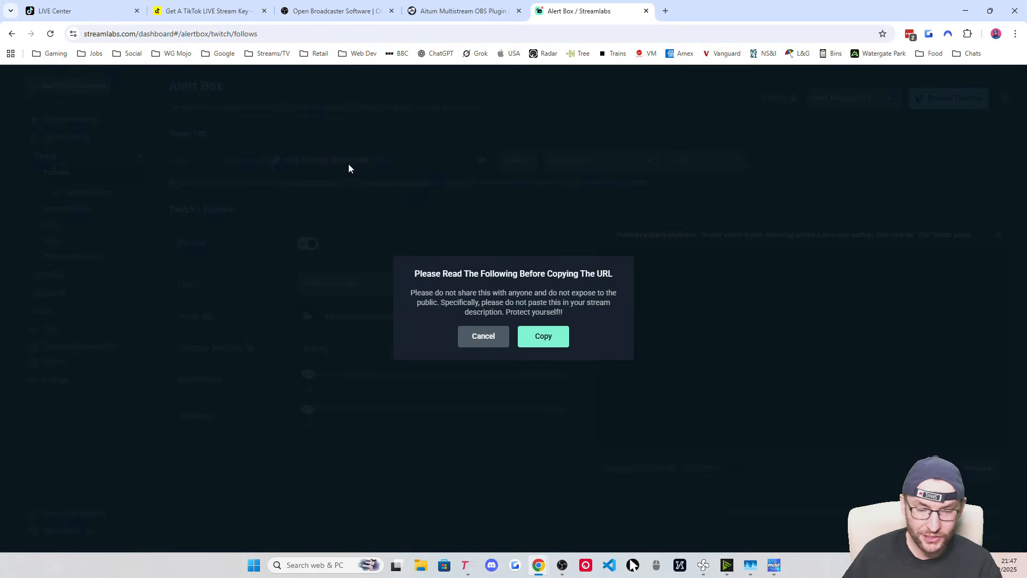
{"action": "left_click", "coordinate": [543, 337]}
{"action": "key", "text": "alt+Tab"}
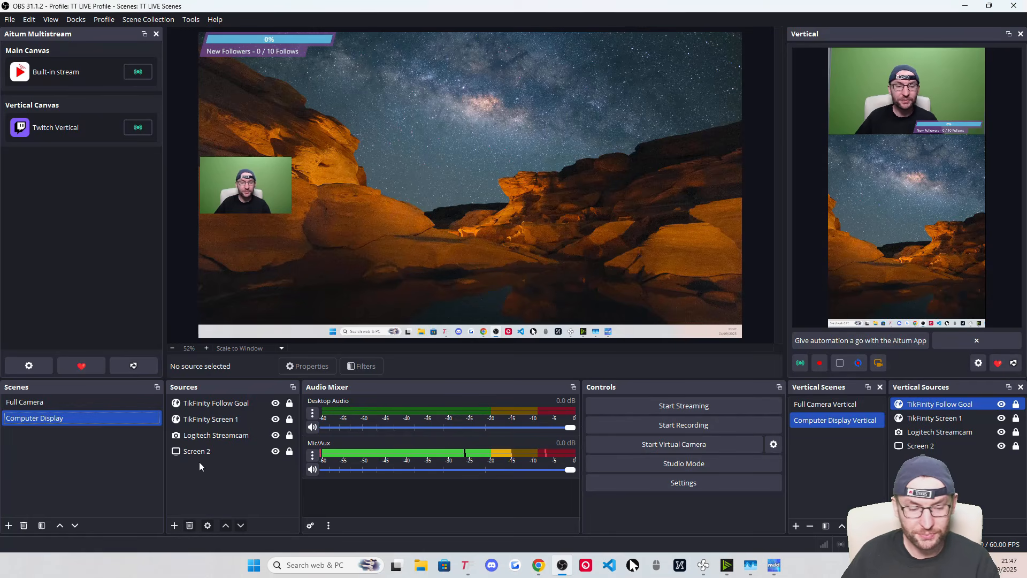
Create a 'Streamlabs Alerts' browser source with the copied URL and shutdown when not visible
{"action": "left_click", "coordinate": [175, 526]}
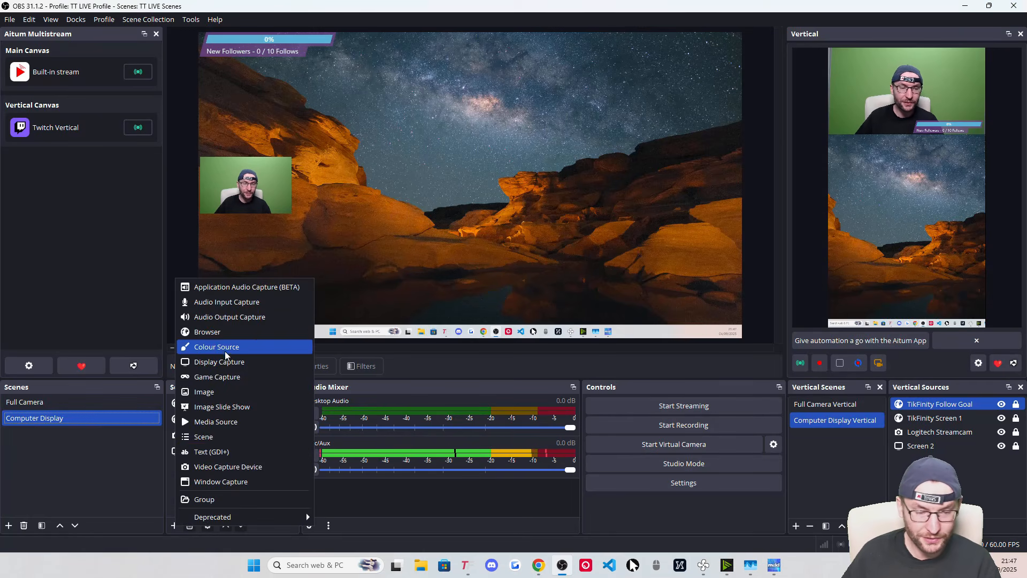
{"action": "left_click", "coordinate": [223, 331]}
{"action": "type", "text": "Streamlabs Alerts"}
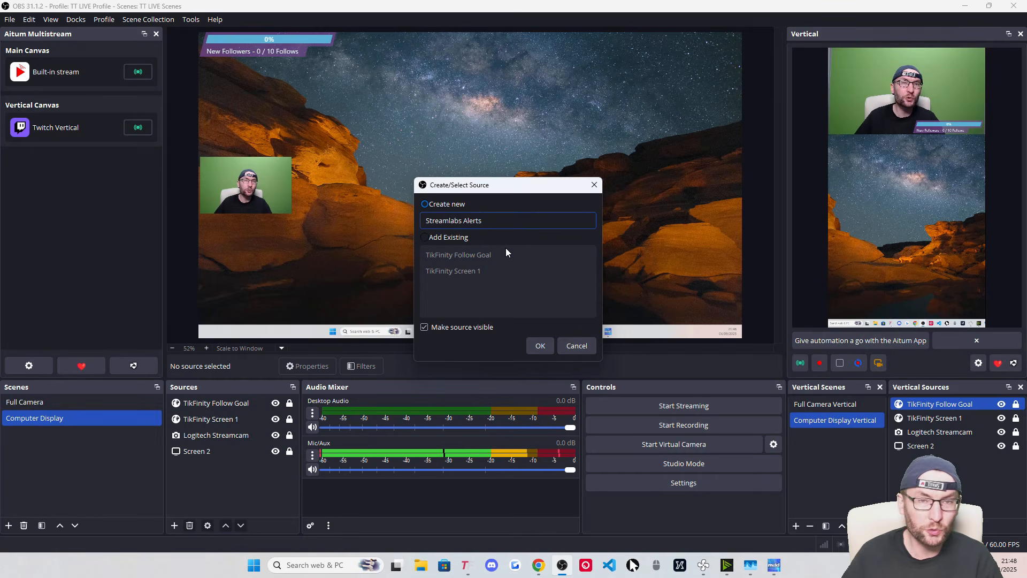
{"action": "left_click", "coordinate": [544, 348]}
{"action": "triple_click", "coordinate": [477, 299]}
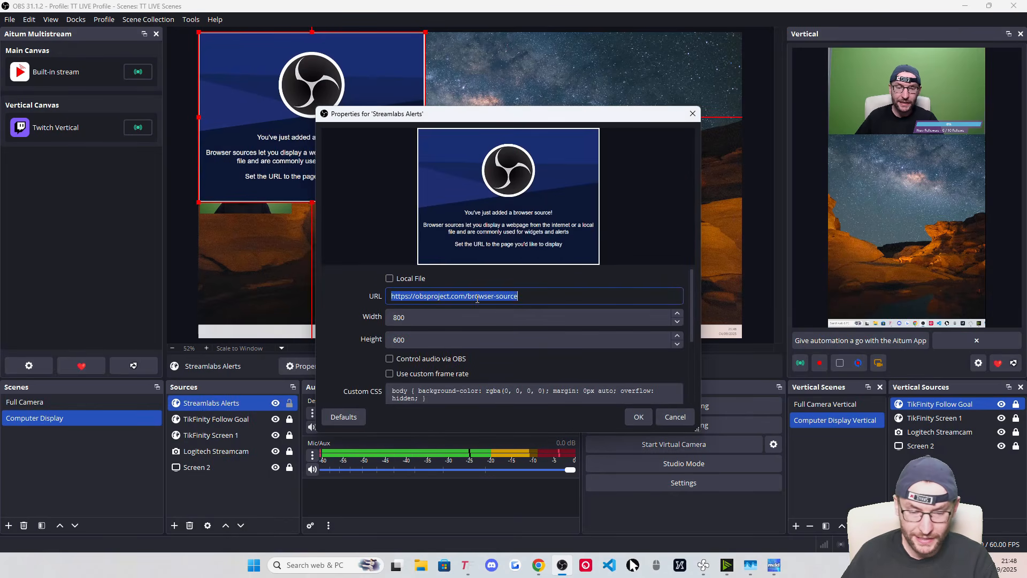
{"action": "key", "text": "ctrl+v"}
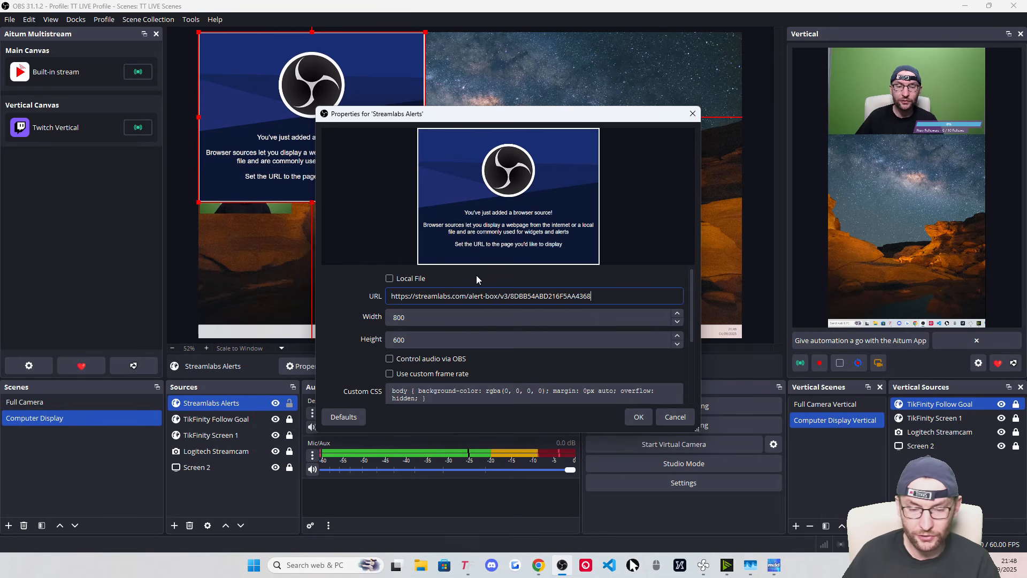
{"action": "scroll", "coordinate": [356, 349], "scroll_direction": "down", "scroll_amount": 3}
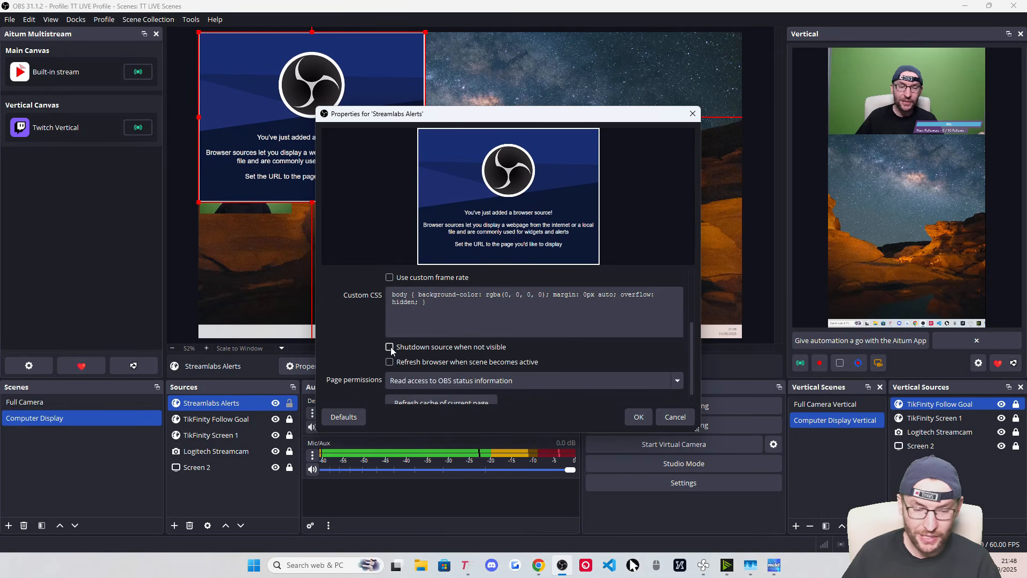
{"action": "left_click", "coordinate": [390, 347]}
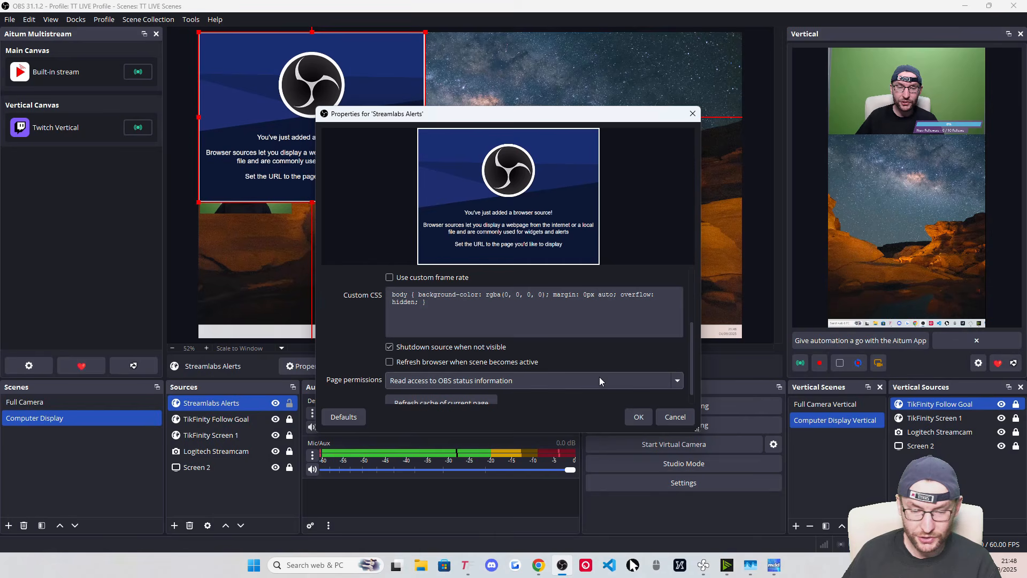
{"action": "left_click", "coordinate": [640, 418]}
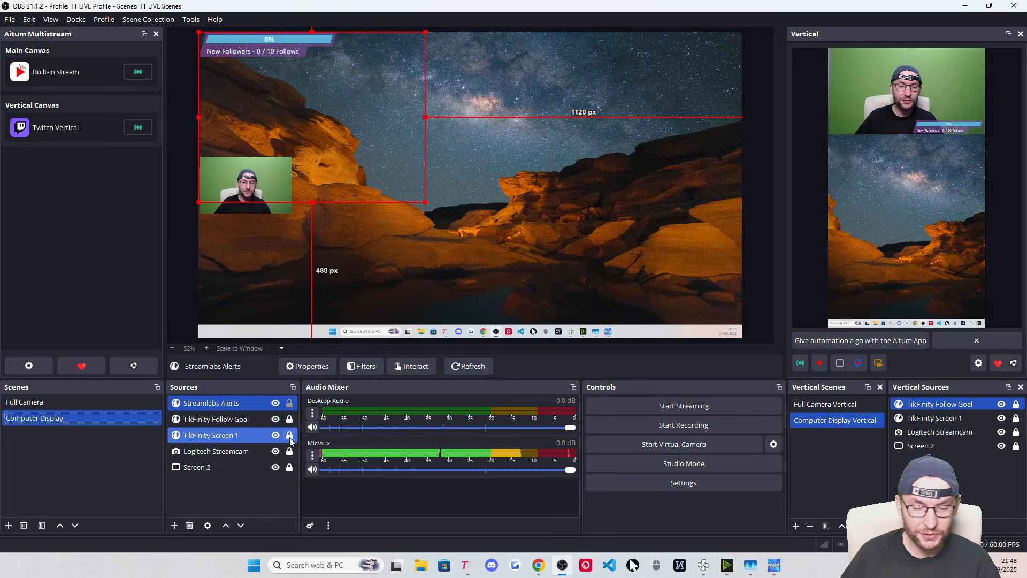
Shrink the alerts box to about half size, centre it horizontally near the top, and lock it
{"action": "left_click", "coordinate": [289, 436]}
{"action": "left_click", "coordinate": [236, 438]}
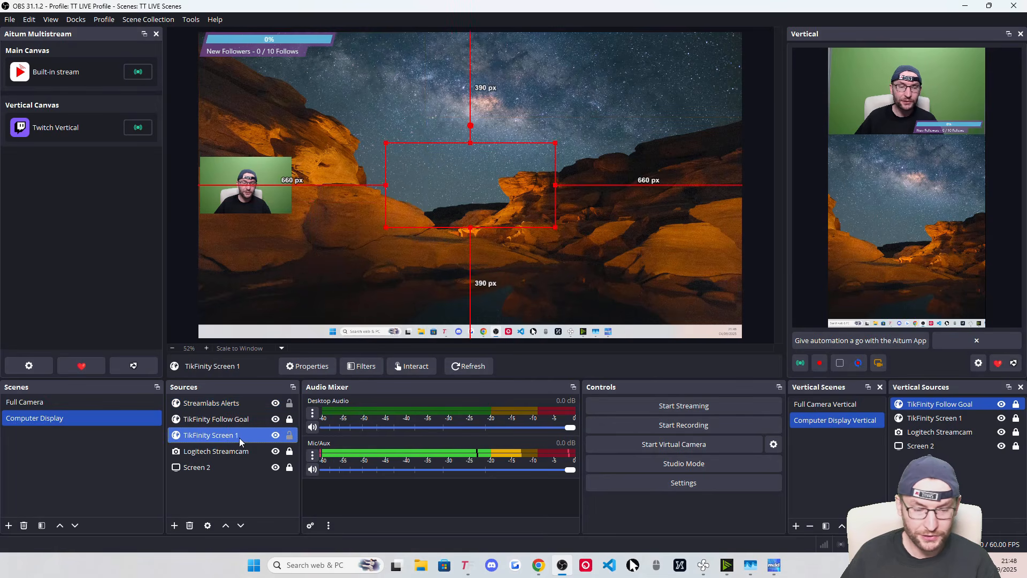
{"action": "left_click", "coordinate": [290, 435]}
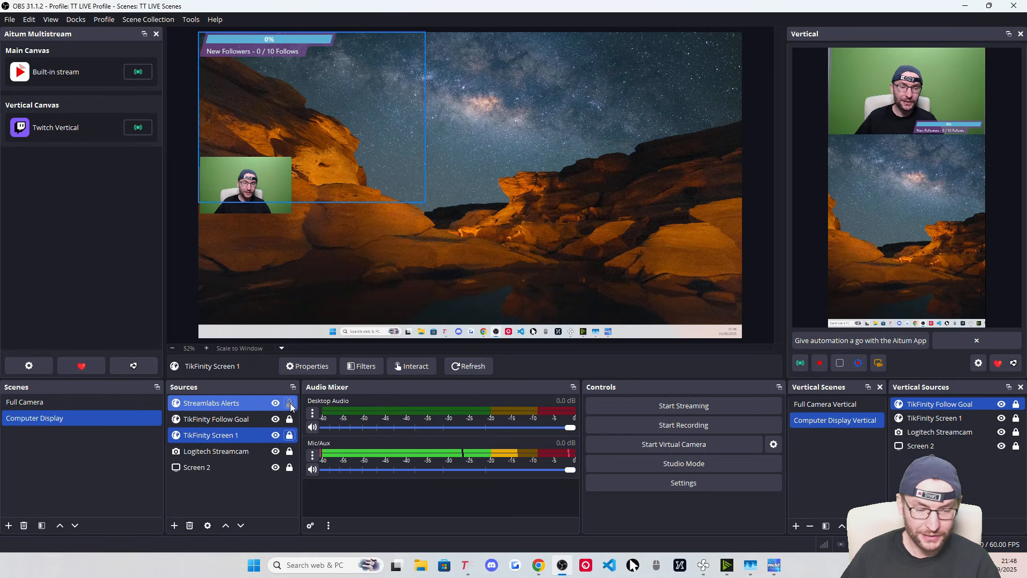
{"action": "left_click", "coordinate": [234, 405]}
{"action": "left_click_drag", "start_coordinate": [330, 137], "coordinate": [493, 138]}
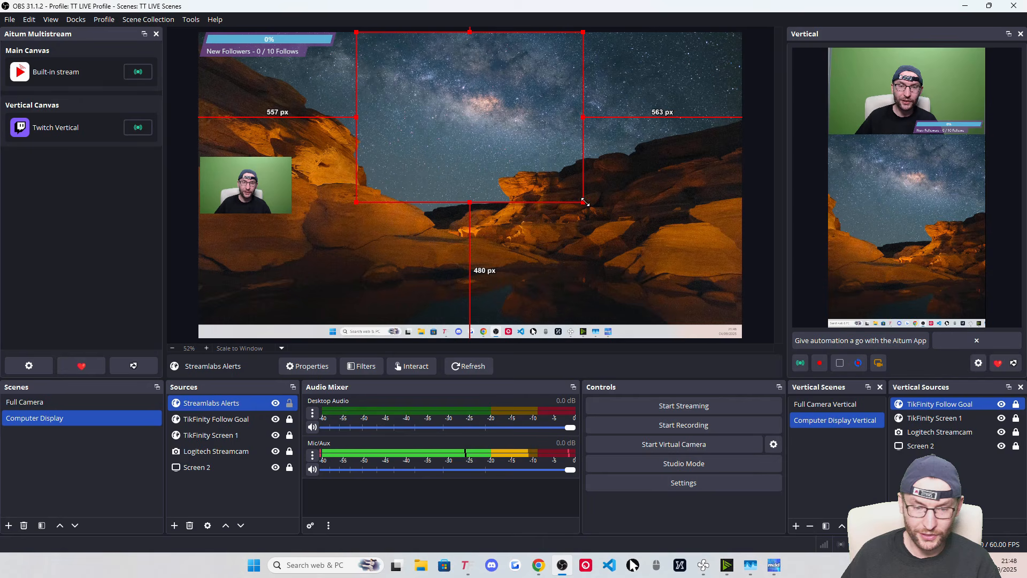
{"action": "left_click_drag", "start_coordinate": [585, 202], "coordinate": [441, 97]}
{"action": "right_click", "coordinate": [434, 63]}
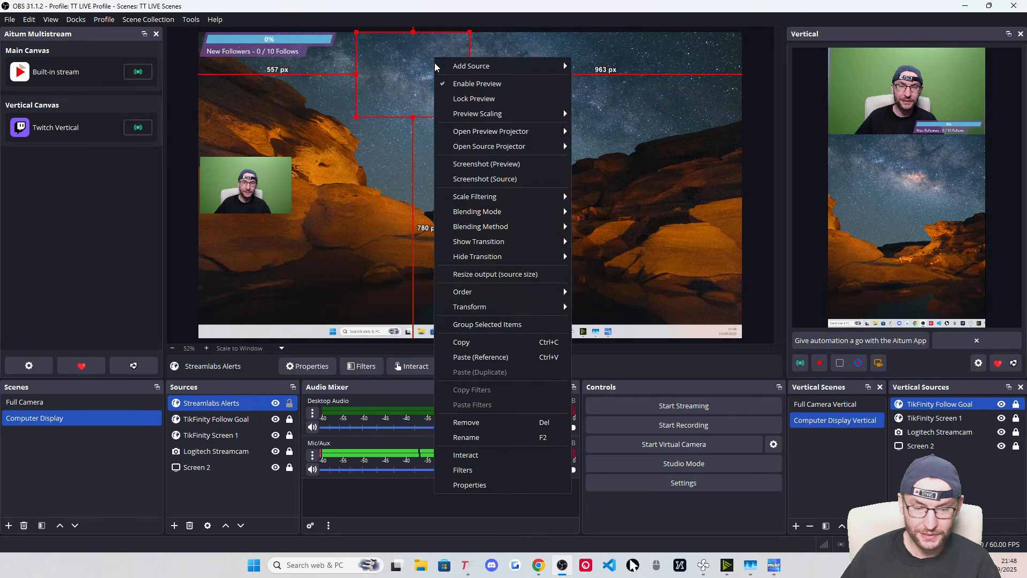
{"action": "mouse_move", "coordinate": [470, 307]}
{"action": "left_click", "coordinate": [609, 509]}
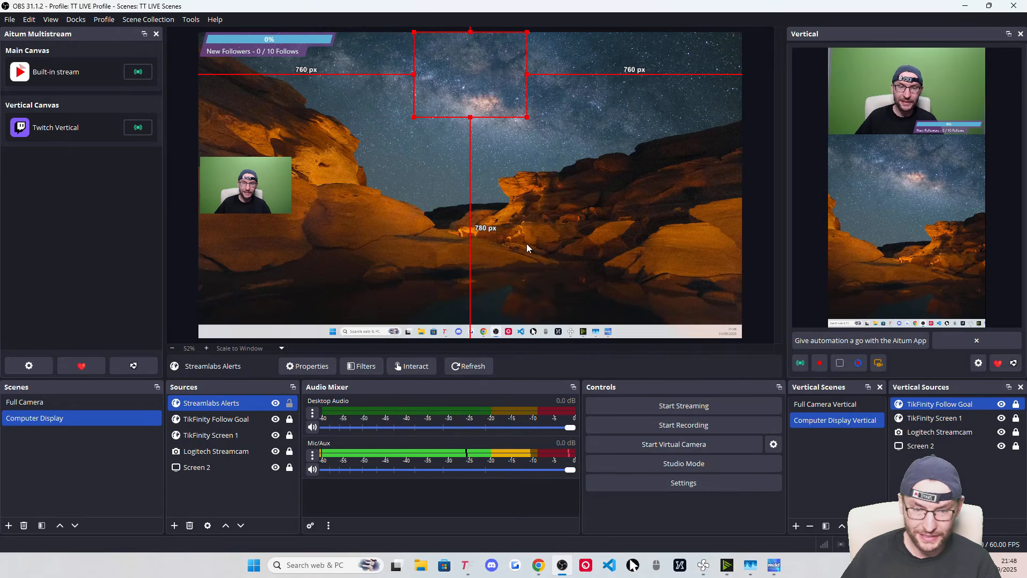
{"action": "left_click", "coordinate": [238, 436]}
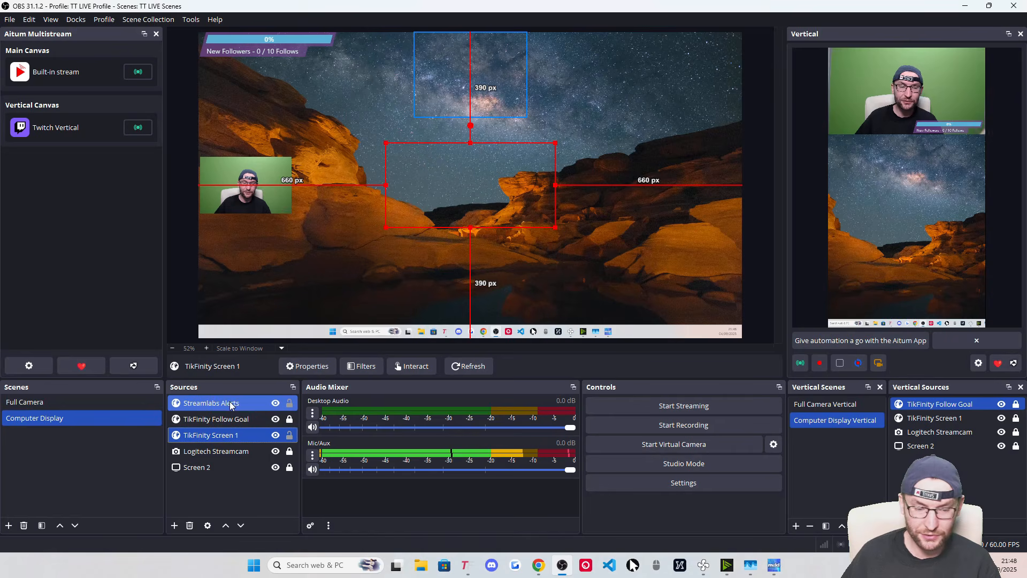
{"action": "left_click", "coordinate": [230, 403]}
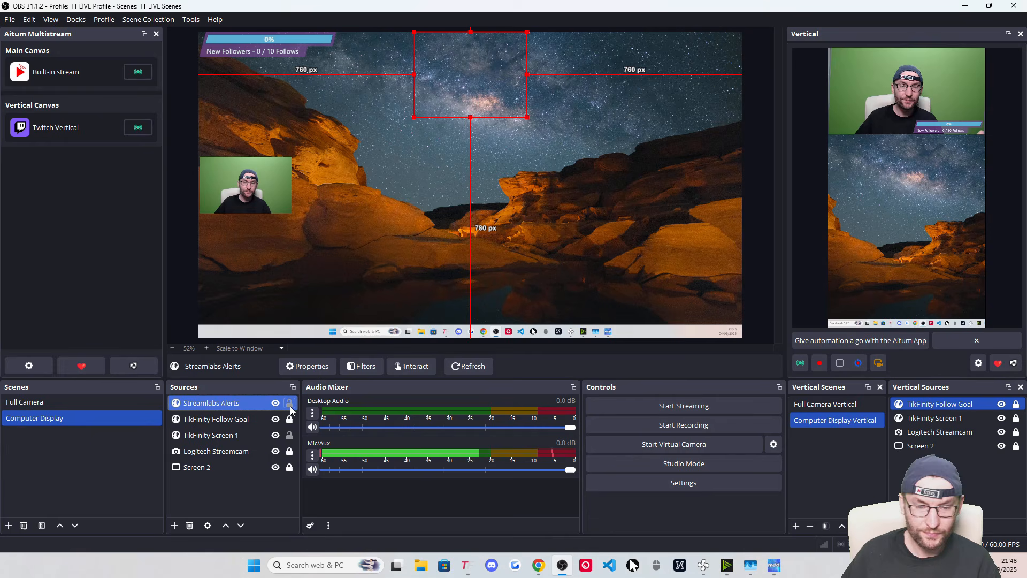
{"action": "left_click", "coordinate": [289, 403]}
{"action": "left_click", "coordinate": [290, 436]}
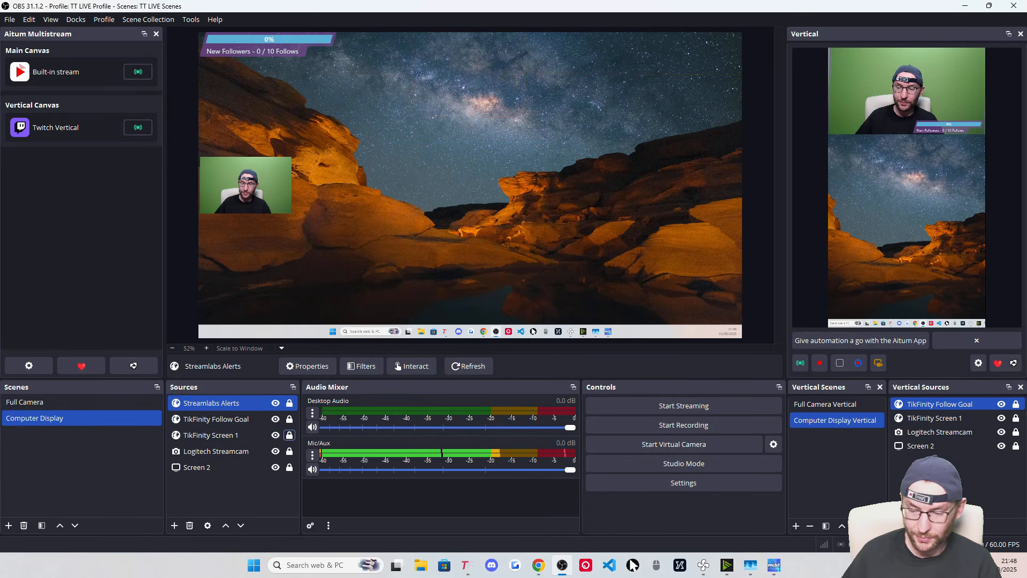
Add the existing Streamlabs Alerts to the vertical scene, centred on the canvas
{"action": "left_click", "coordinate": [897, 525]}
{"action": "mouse_move", "coordinate": [924, 334]}
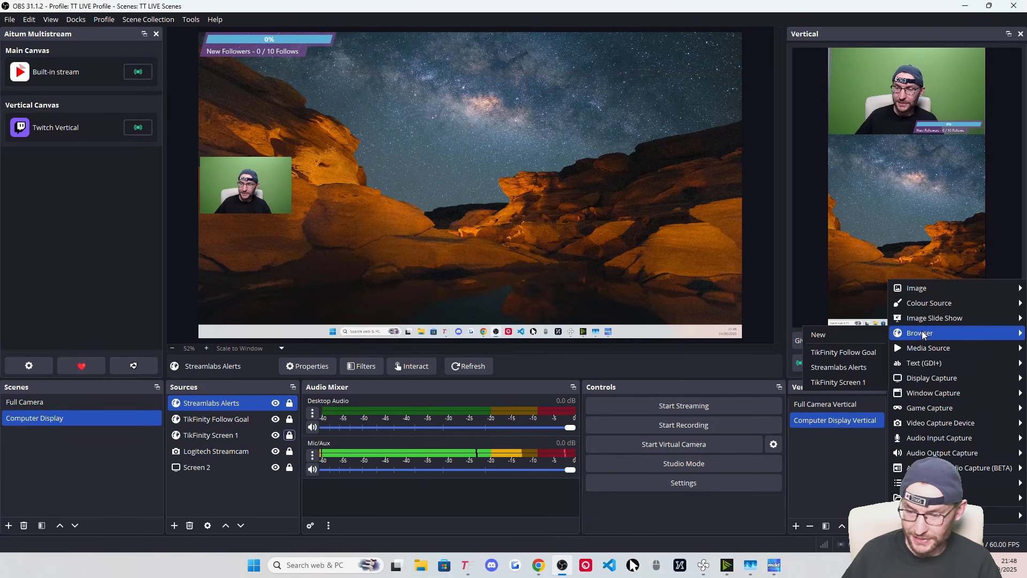
{"action": "left_click", "coordinate": [834, 364]}
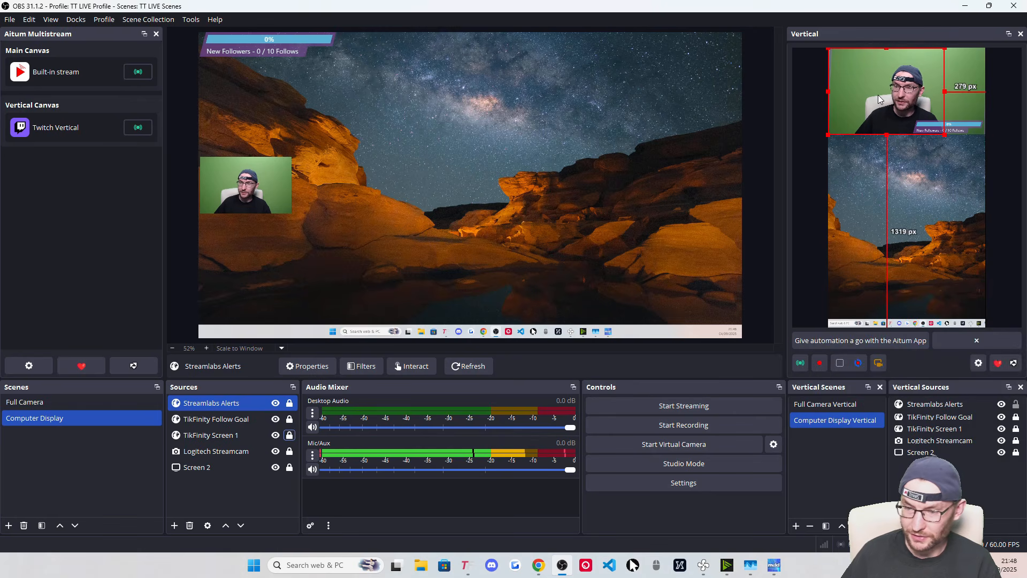
{"action": "left_click_drag", "start_coordinate": [884, 97], "coordinate": [907, 198]}
{"action": "right_click", "coordinate": [907, 198]}
{"action": "mouse_move", "coordinate": [943, 344]}
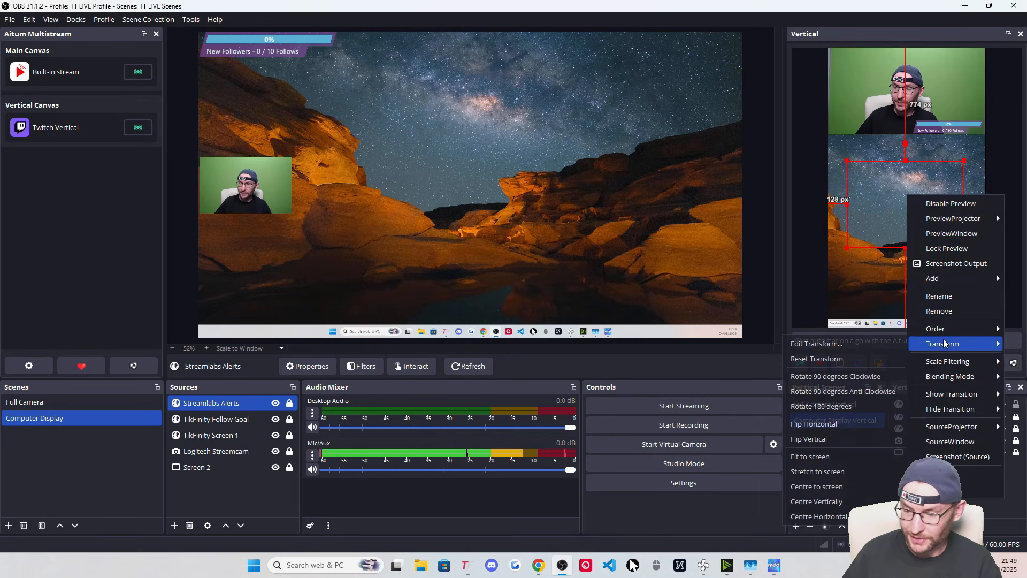
{"action": "left_click", "coordinate": [851, 486]}
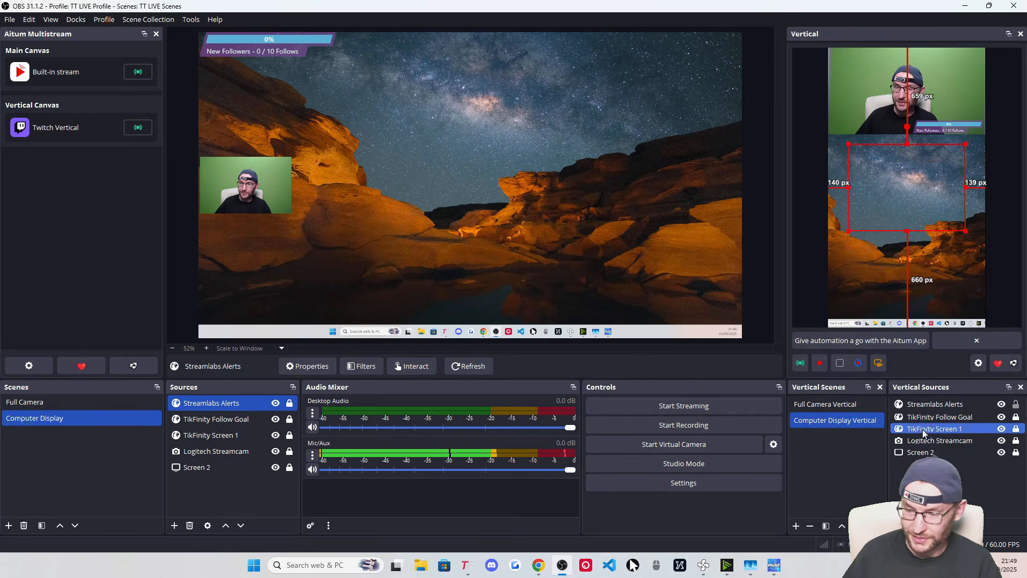
{"action": "left_click", "coordinate": [941, 429]}
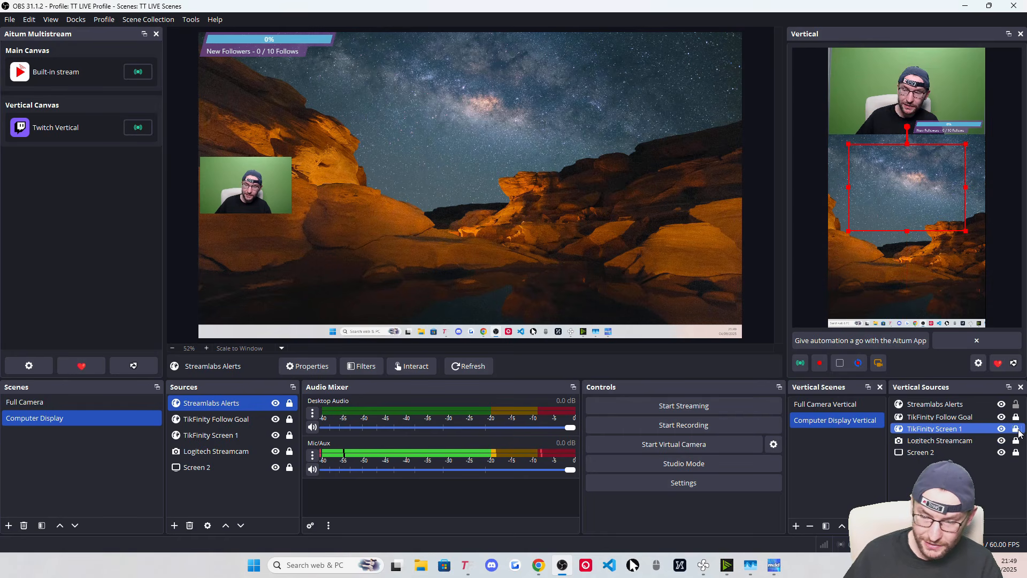
{"action": "left_click", "coordinate": [1016, 428]}
Add the existing Streamlabs Alerts to Full Camera, shrunk in the bottom-right corner, locked
{"action": "left_click", "coordinate": [45, 405]}
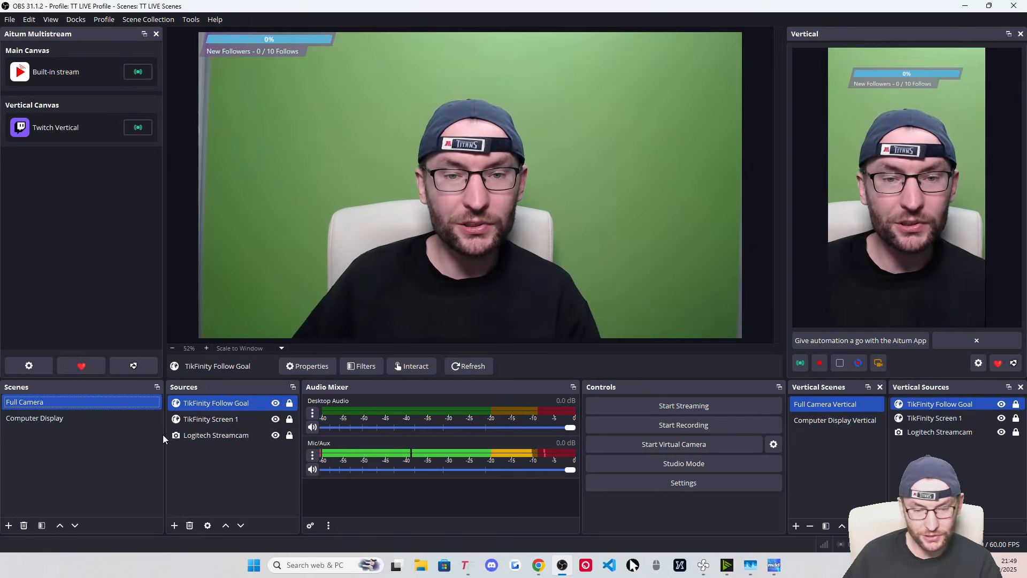
{"action": "left_click", "coordinate": [175, 530]}
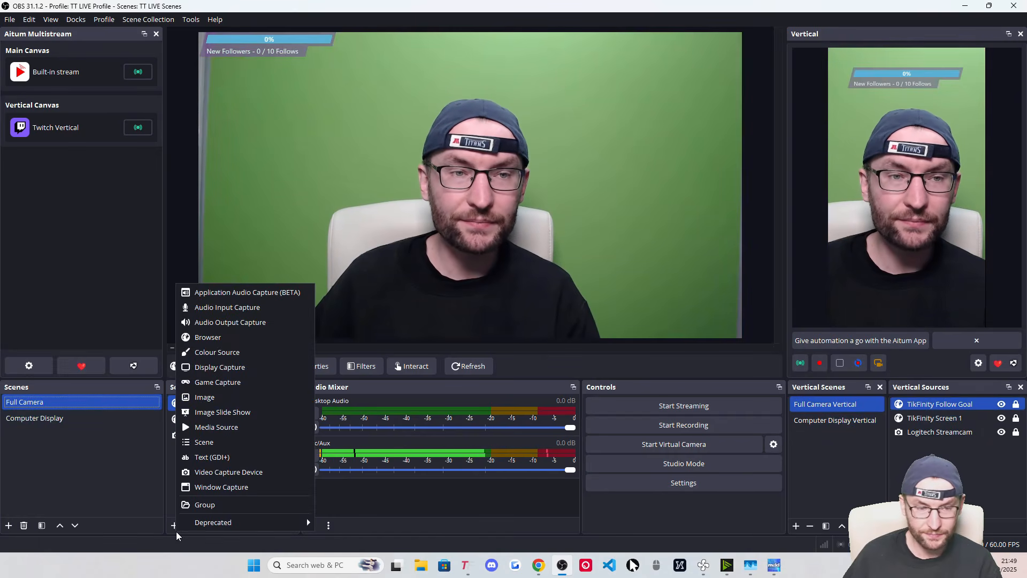
{"action": "left_click", "coordinate": [222, 338]}
{"action": "left_click", "coordinate": [425, 237]}
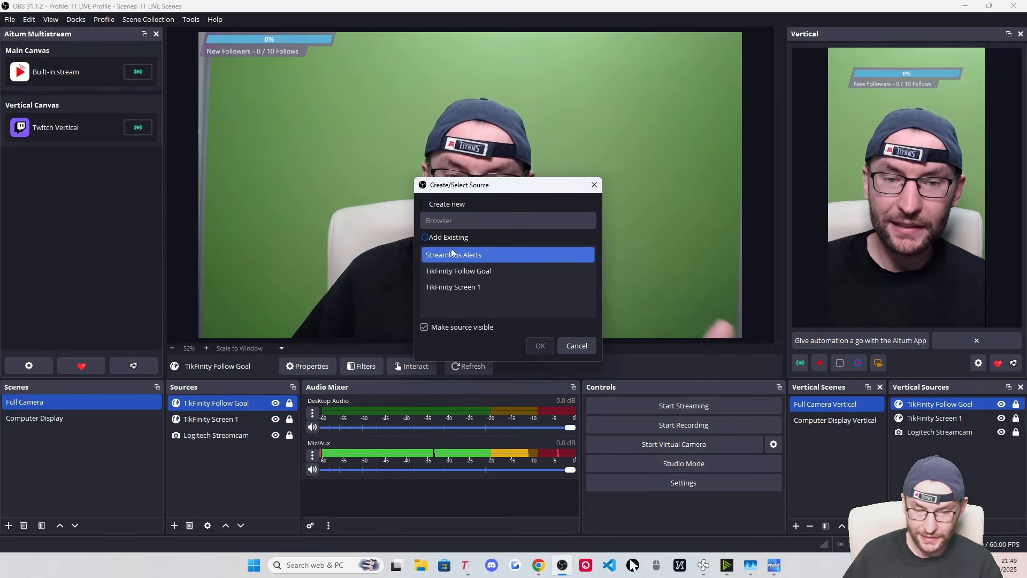
{"action": "left_click", "coordinate": [460, 255]}
{"action": "left_click", "coordinate": [542, 349]}
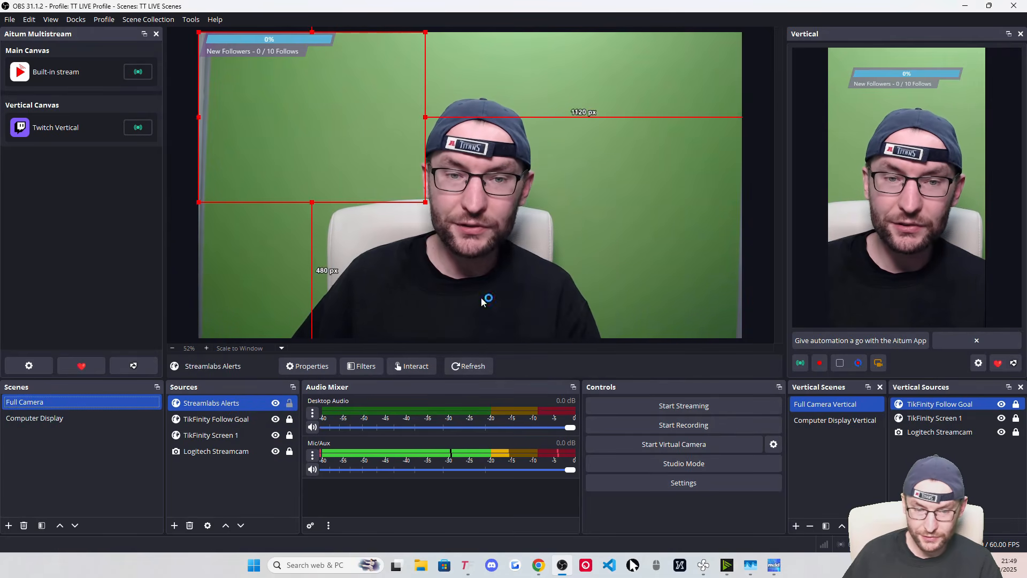
{"action": "left_click_drag", "start_coordinate": [363, 135], "coordinate": [678, 264]}
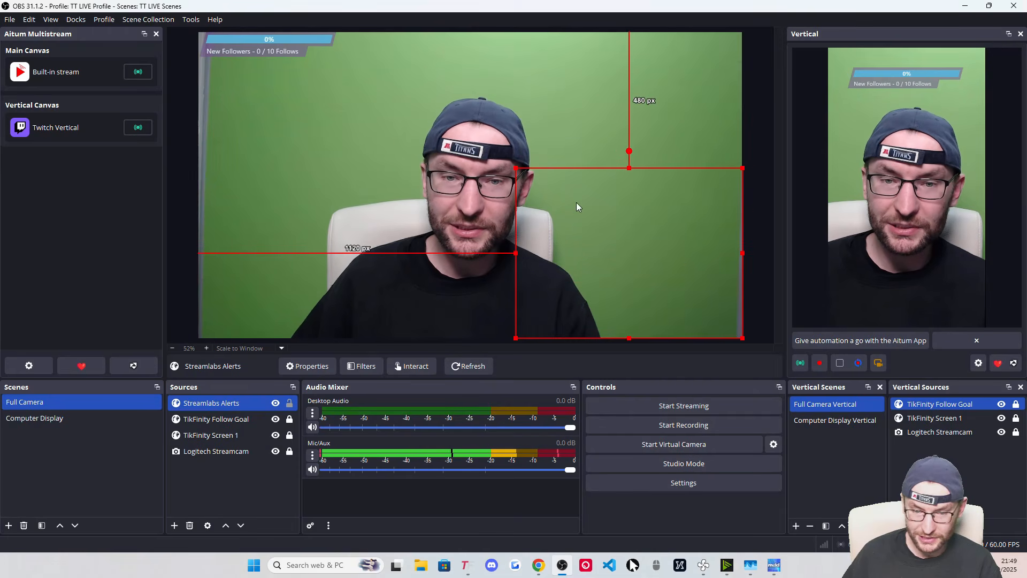
{"action": "left_click_drag", "start_coordinate": [518, 162], "coordinate": [624, 243]}
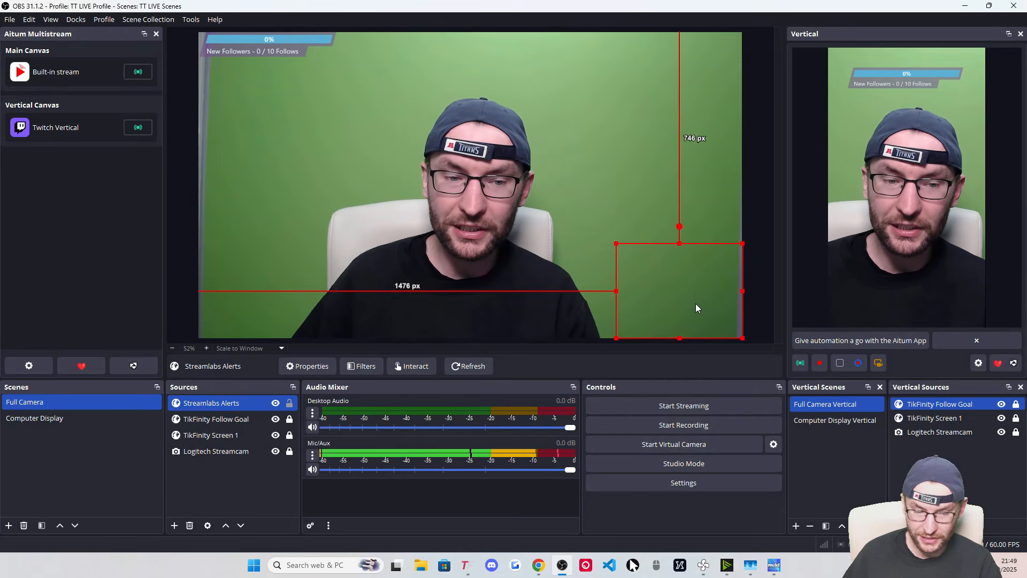
{"action": "left_click", "coordinate": [289, 402]}
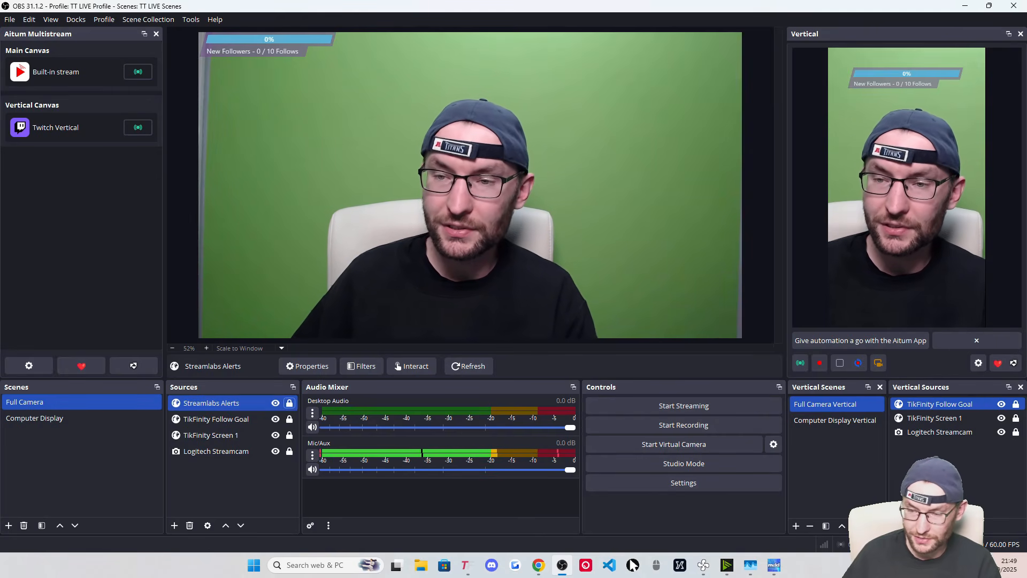
Add Streamlabs Alerts to the vertical scene, lower middle, centred horizontally and locked
{"action": "left_click", "coordinate": [896, 526]}
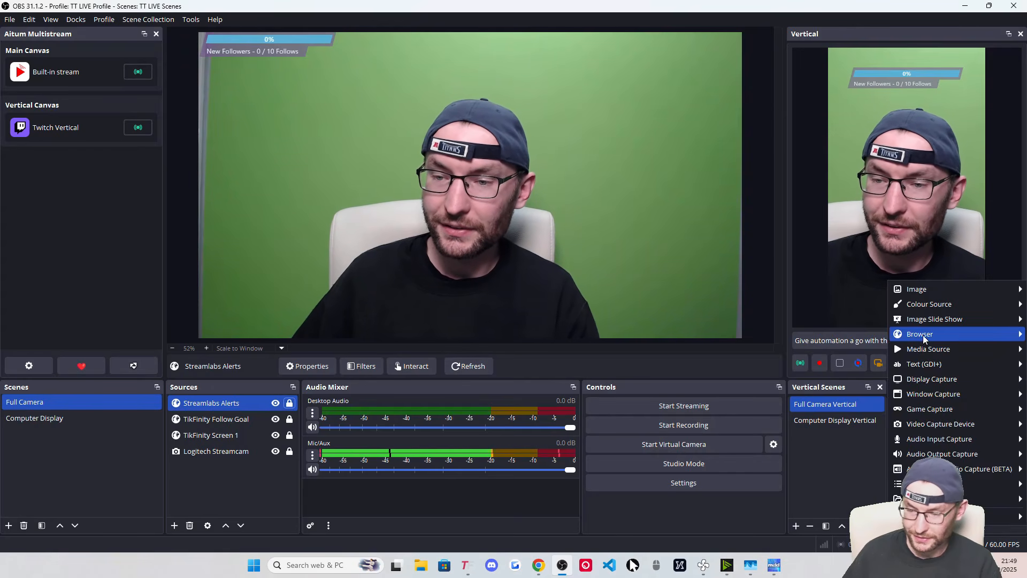
{"action": "mouse_move", "coordinate": [920, 334]}
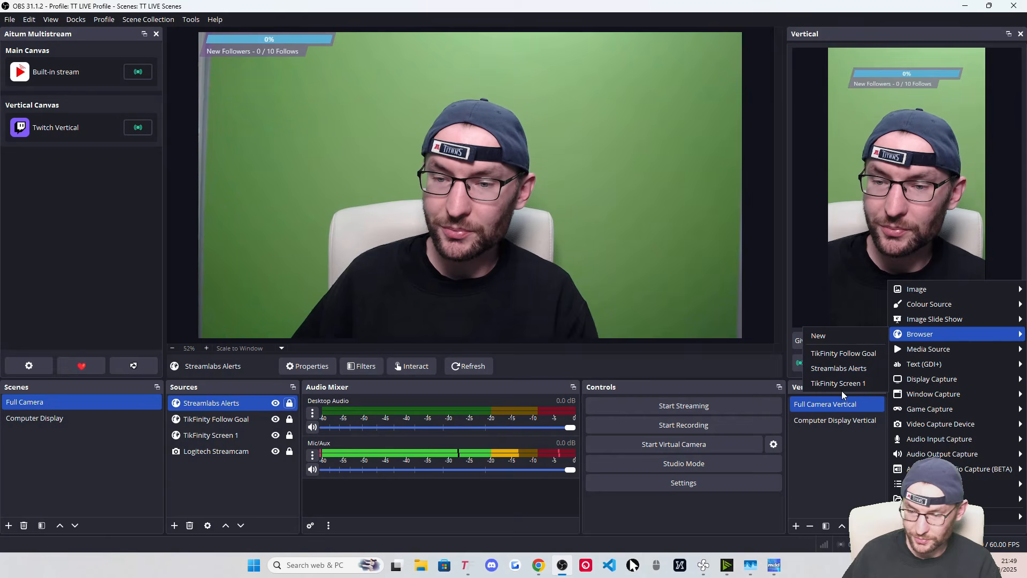
{"action": "left_click", "coordinate": [836, 367]}
{"action": "left_click_drag", "start_coordinate": [877, 96], "coordinate": [909, 290]}
{"action": "right_click", "coordinate": [907, 273]}
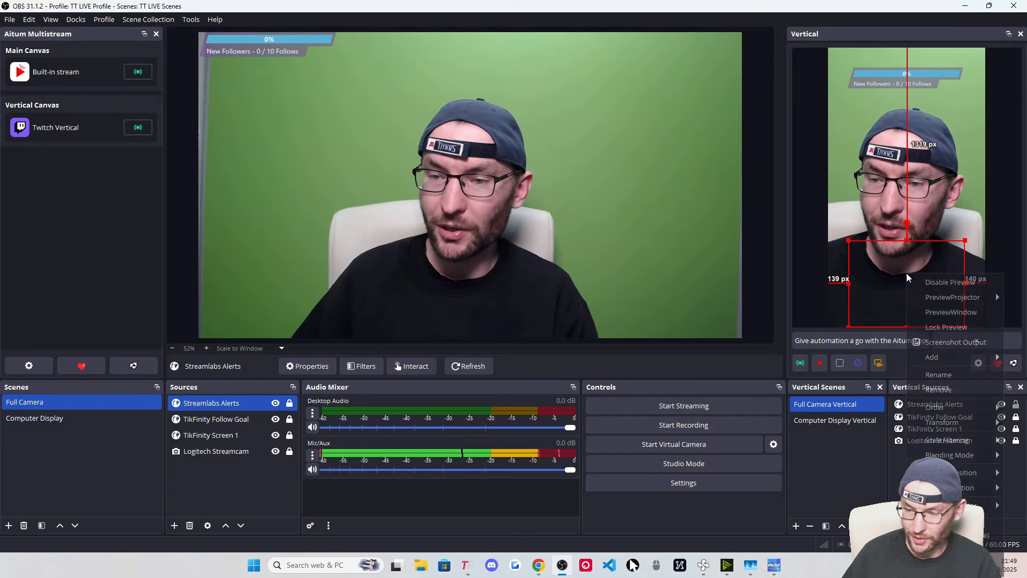
{"action": "mouse_move", "coordinate": [941, 422]}
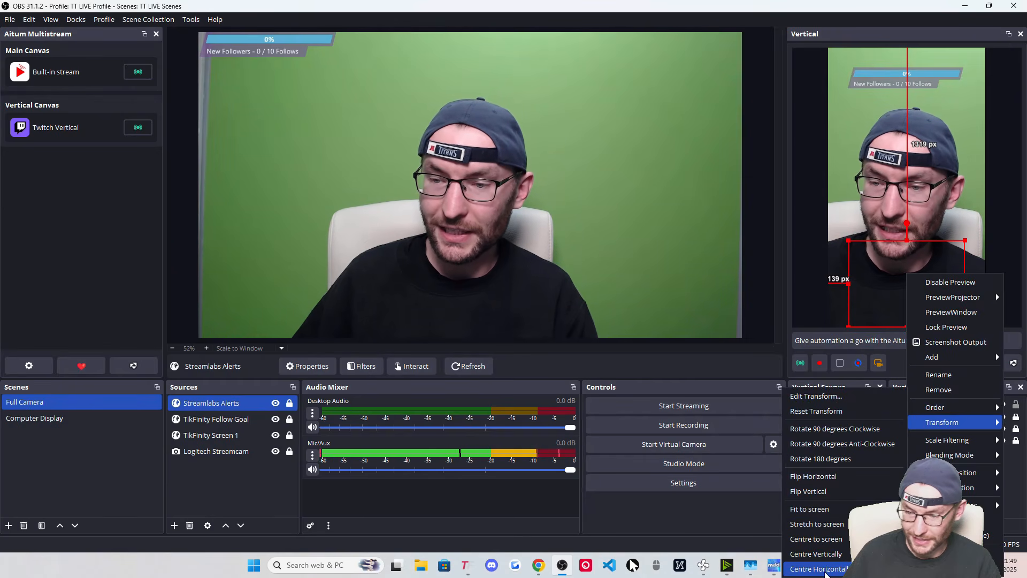
{"action": "left_click", "coordinate": [823, 569]}
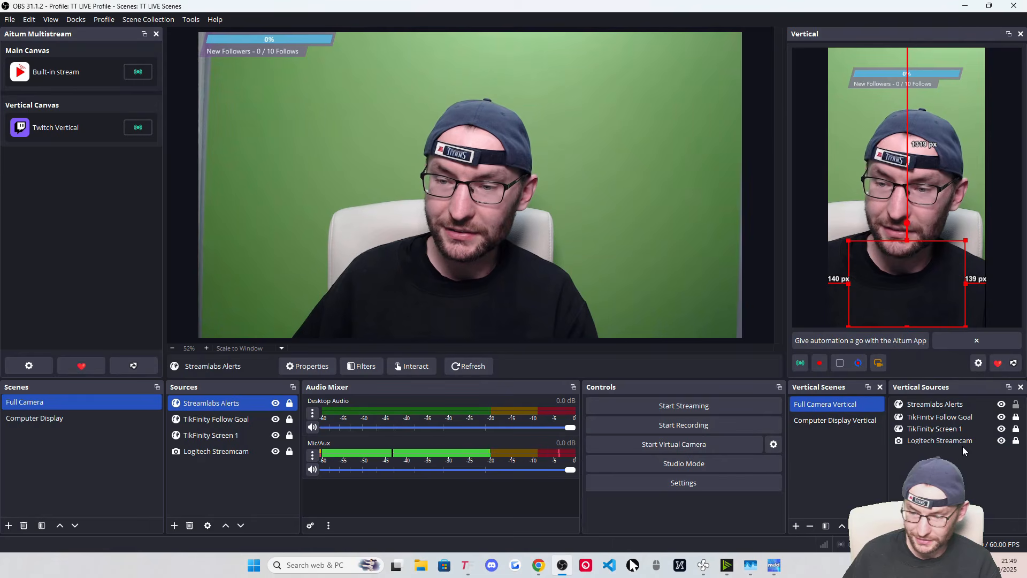
{"action": "left_click", "coordinate": [1016, 405]}
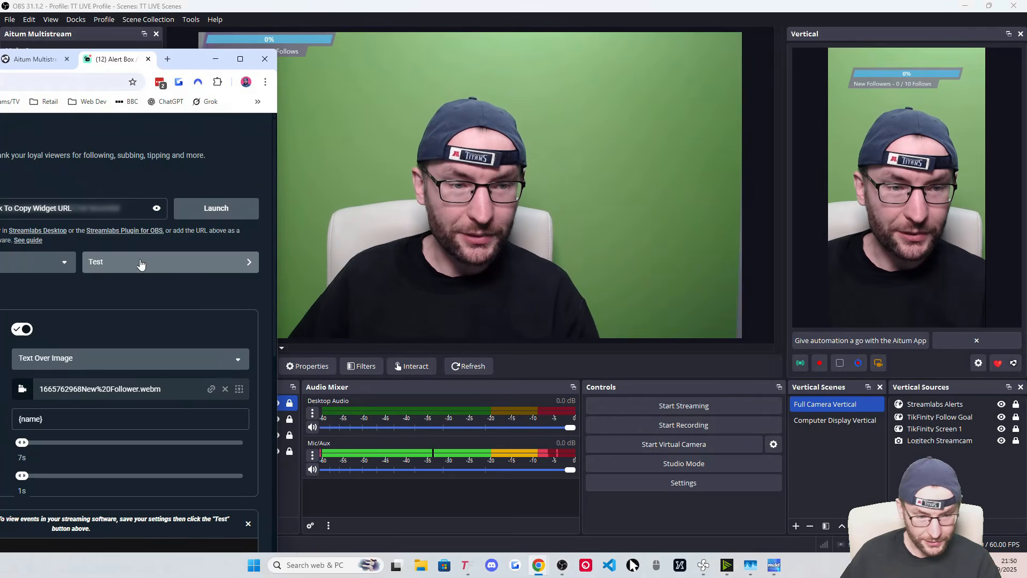
Send a test Twitch follow alert from Streamlabs, then show OBS's Computer Display scene
{"action": "left_click", "coordinate": [140, 263]}
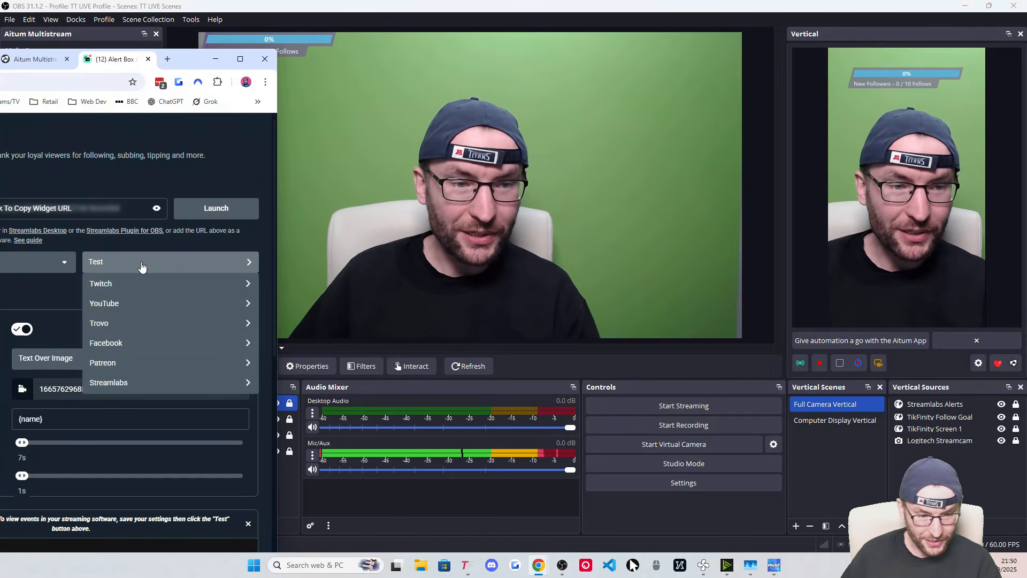
{"action": "mouse_move", "coordinate": [112, 287]}
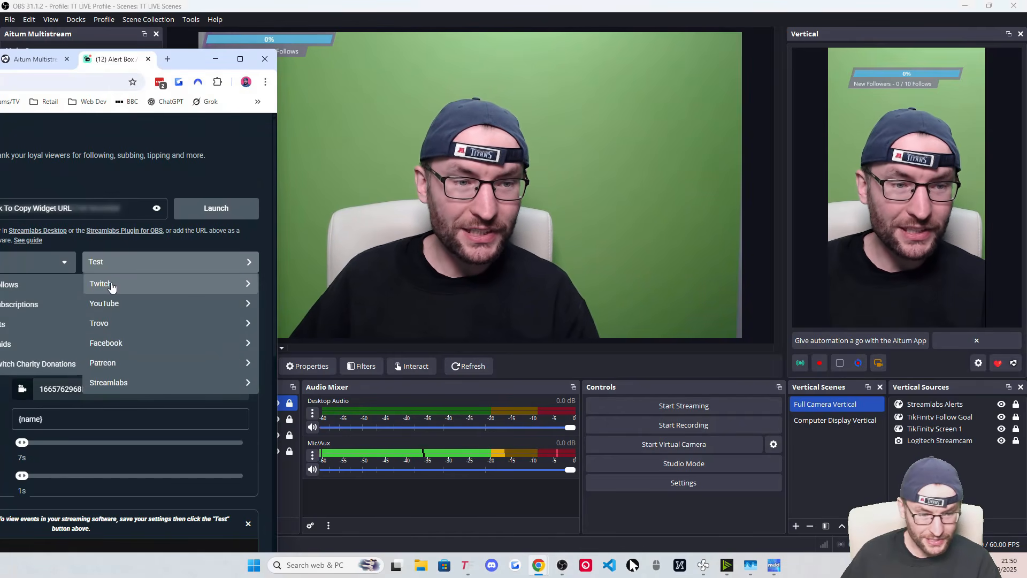
{"action": "left_click", "coordinate": [41, 286]}
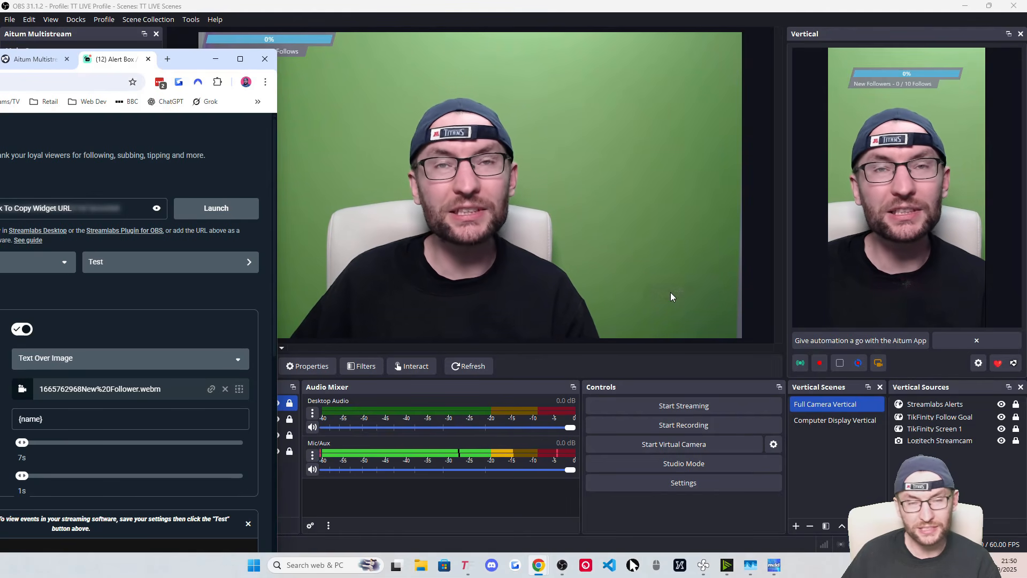
{"action": "left_click", "coordinate": [804, 466]}
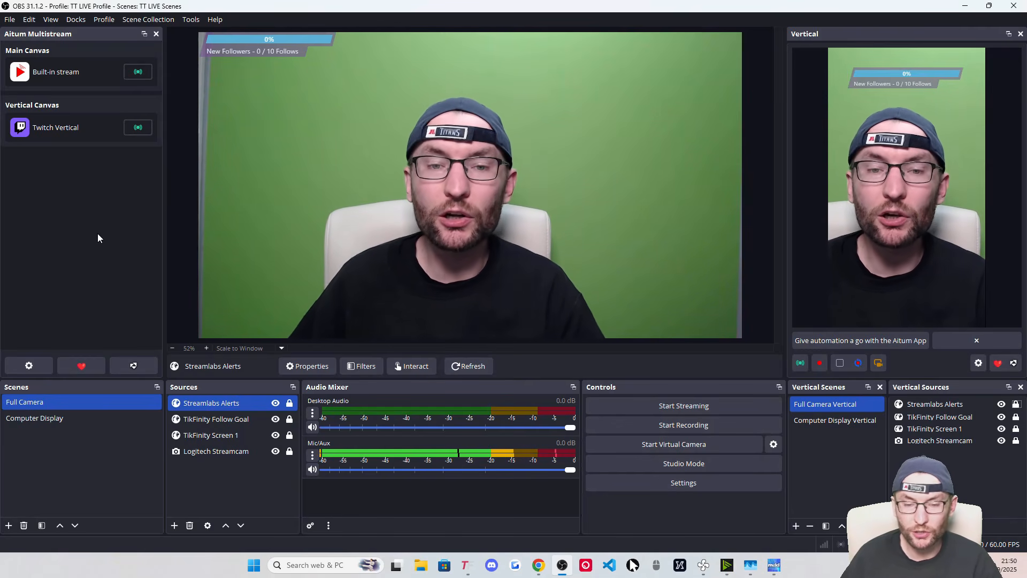
{"action": "left_click", "coordinate": [56, 422]}
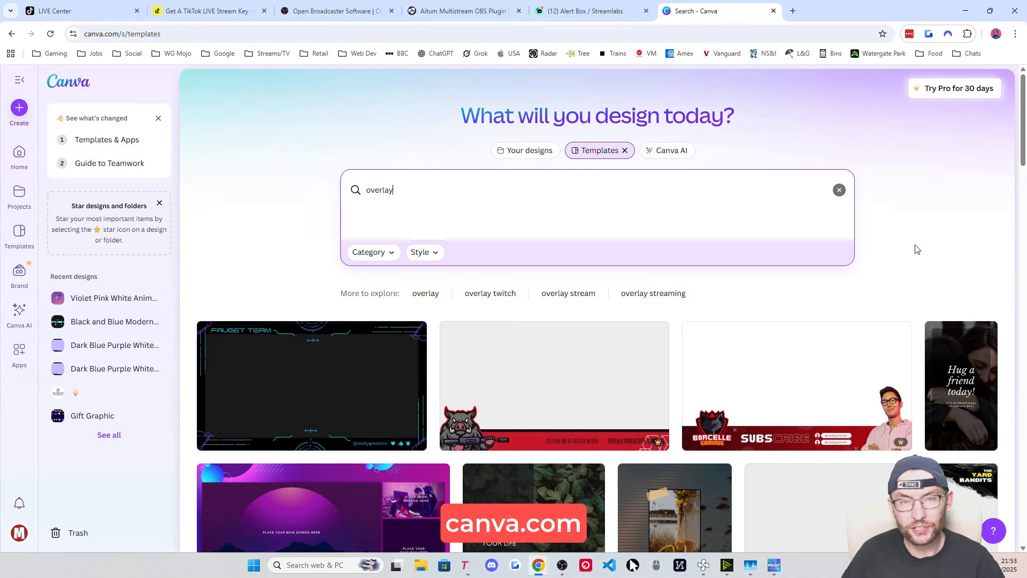
Scroll through Canva's 'overlay' template search results
{"action": "left_click", "coordinate": [403, 193]}
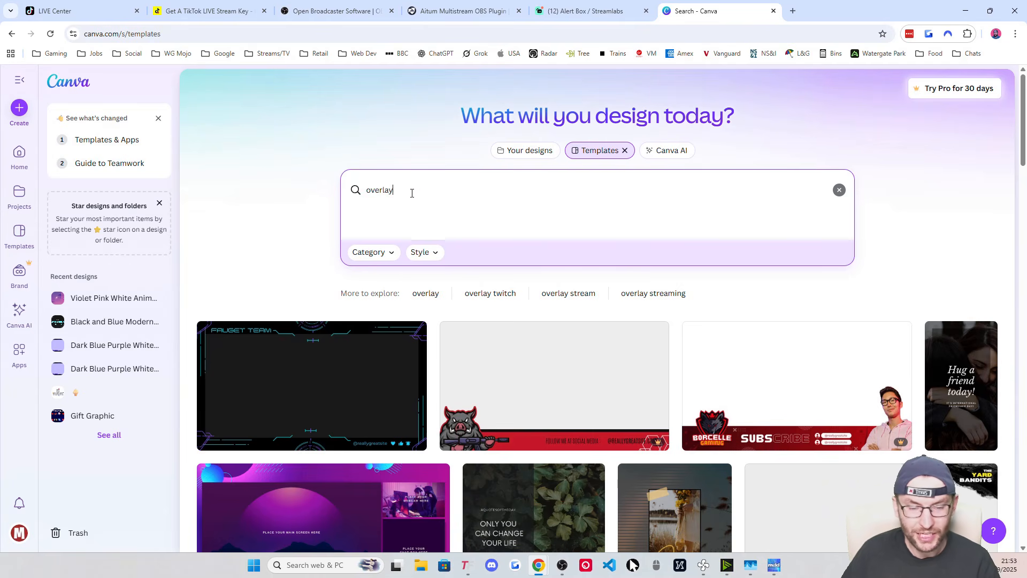
{"action": "scroll", "coordinate": [328, 229], "scroll_direction": "down", "scroll_amount": 4}
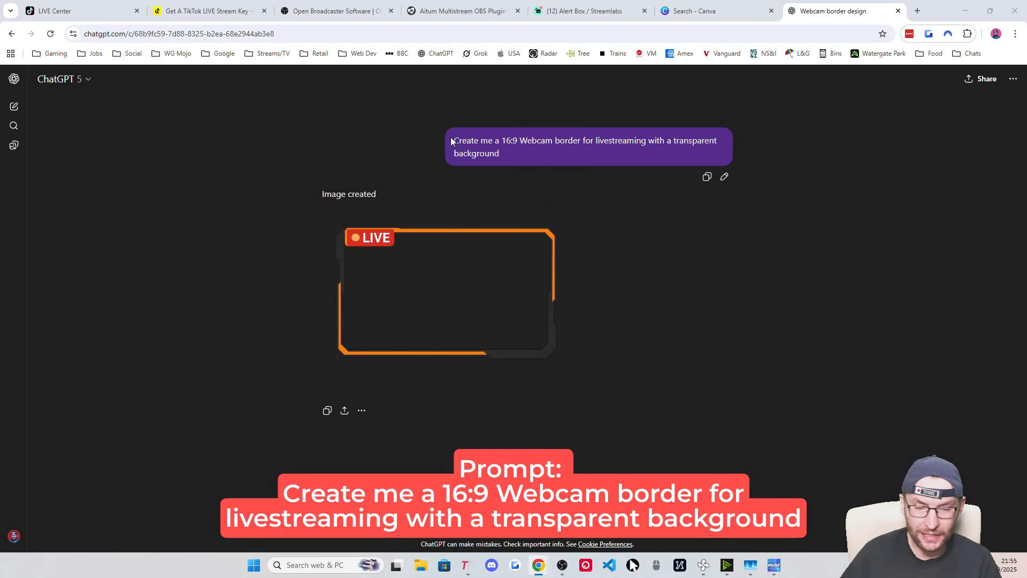
Open the generated orange LIVE webcam border full size and bring up its save options
{"action": "left_click_drag", "start_coordinate": [506, 148], "coordinate": [519, 157]}
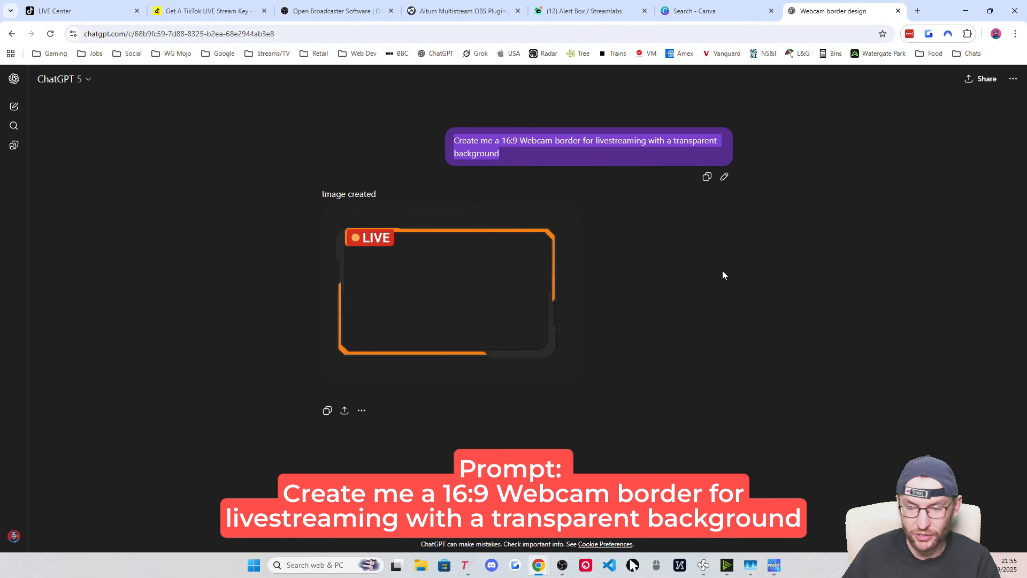
{"action": "left_click", "coordinate": [436, 281]}
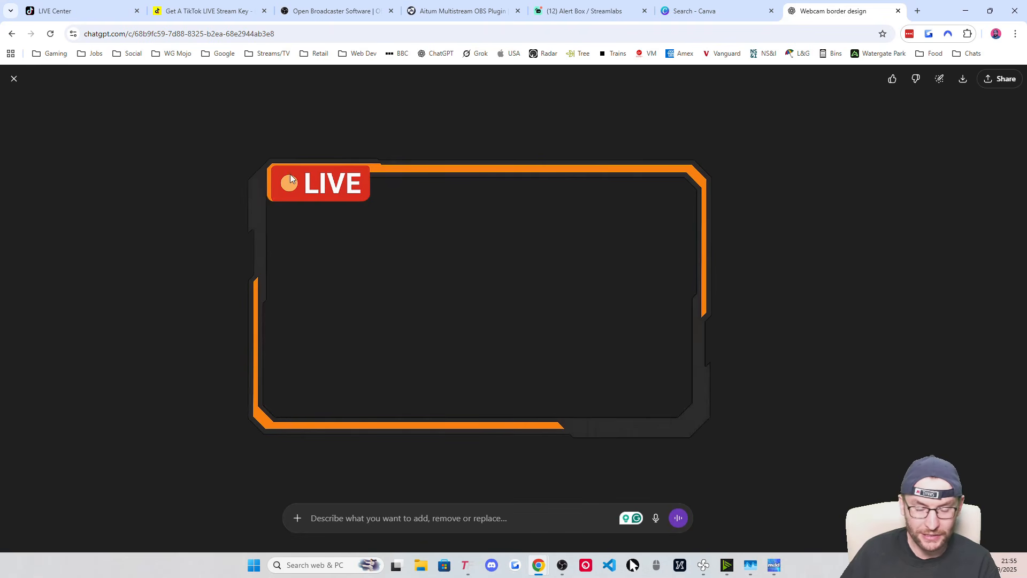
{"action": "right_click", "coordinate": [471, 221]}
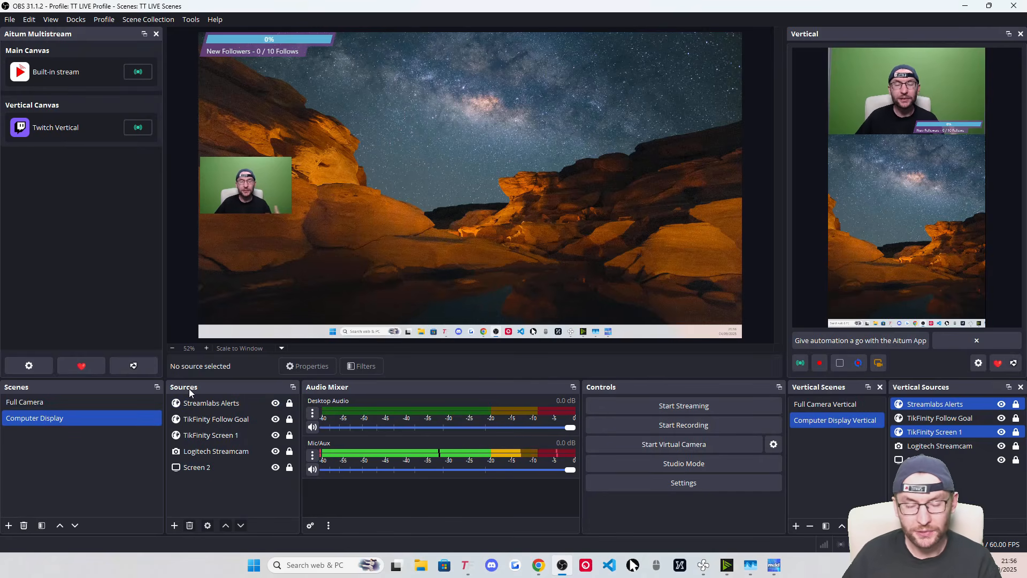
Create an image source 'Webcam Border' loading Webcam ChatGPT.png in Computer Display
{"action": "left_click", "coordinate": [175, 527]}
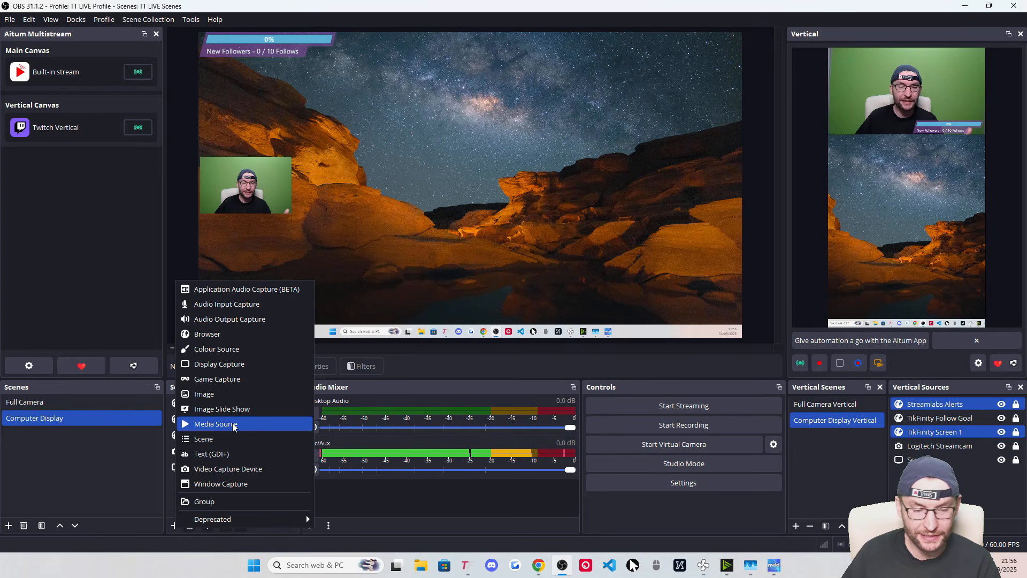
{"action": "left_click", "coordinate": [221, 400]}
{"action": "type", "text": "We"}
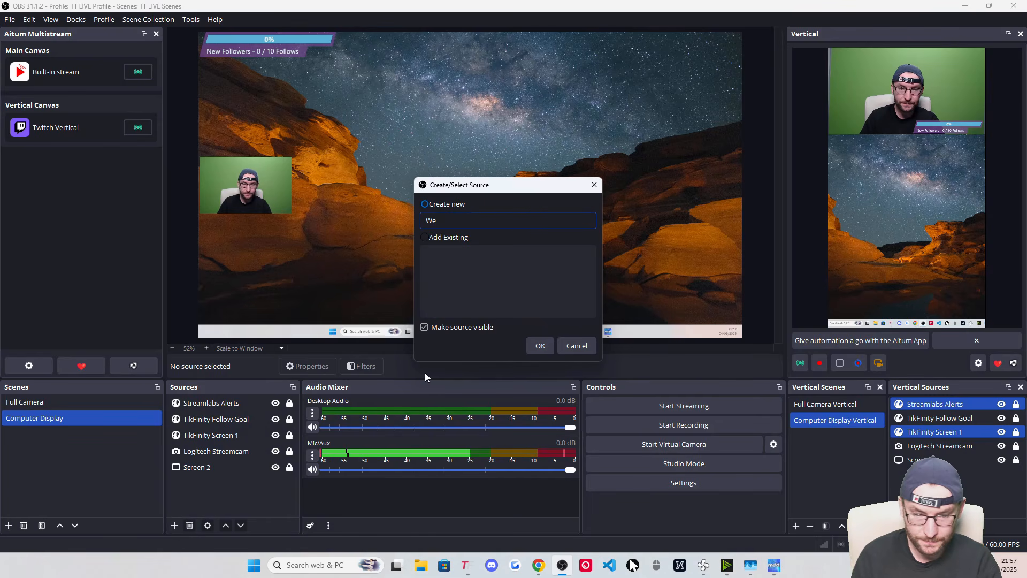
{"action": "type", "text": "bcam Border"}
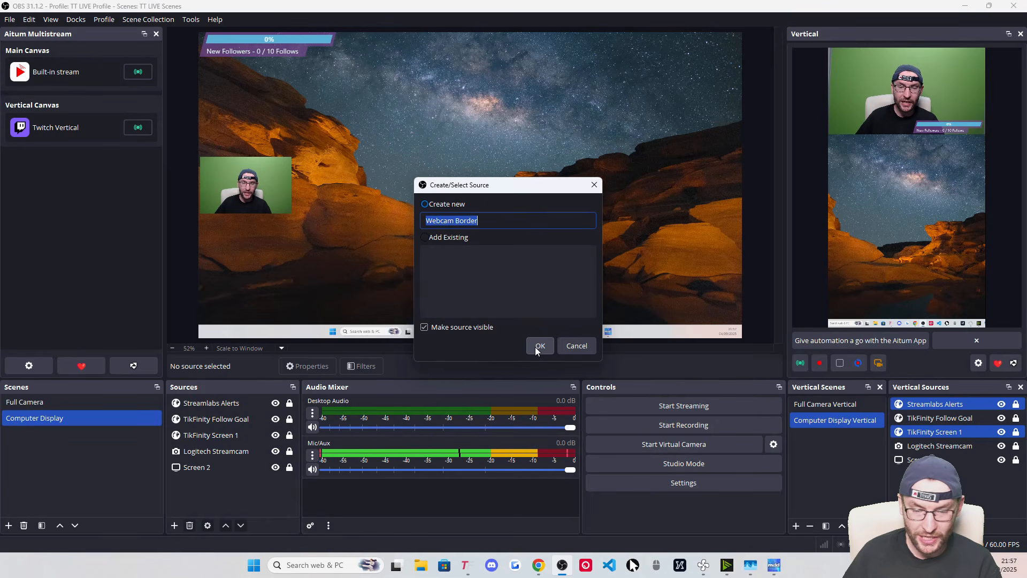
{"action": "left_click", "coordinate": [538, 346]}
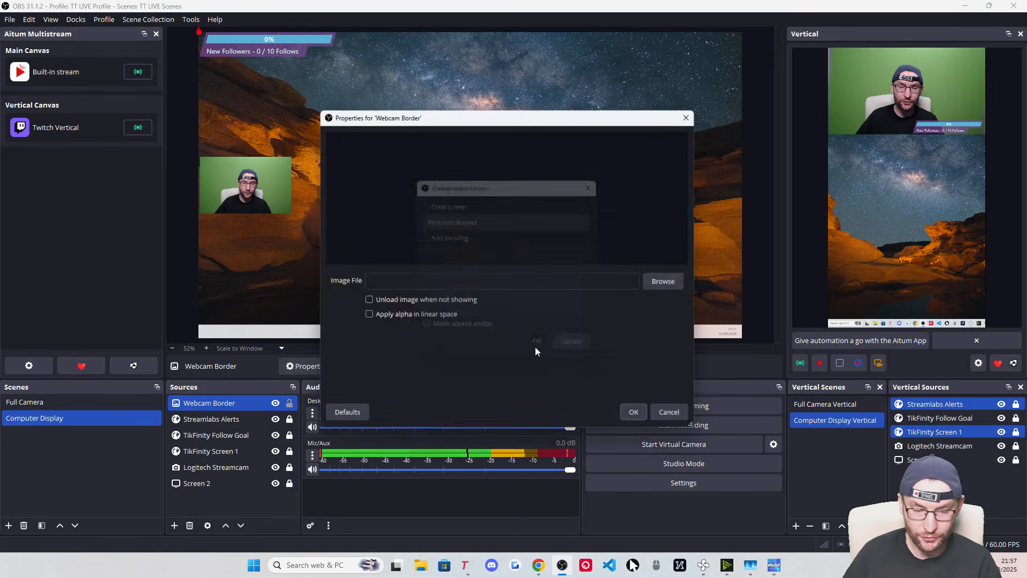
{"action": "left_click", "coordinate": [669, 287]}
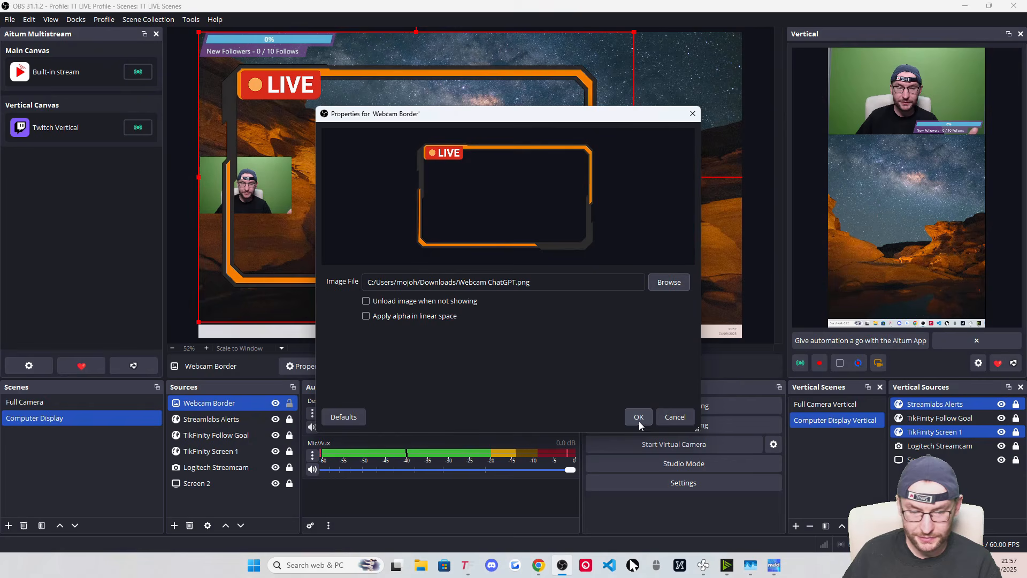
{"action": "left_click", "coordinate": [638, 417]}
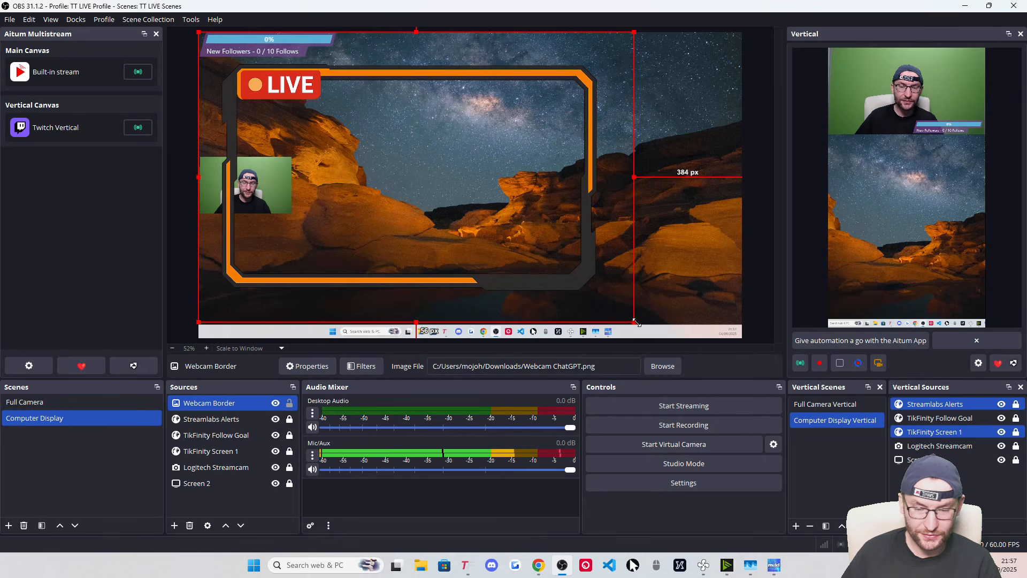
Resize and nudge the Webcam Border so it wraps the top-left webcam
{"action": "left_click_drag", "start_coordinate": [634, 322], "coordinate": [247, 188]}
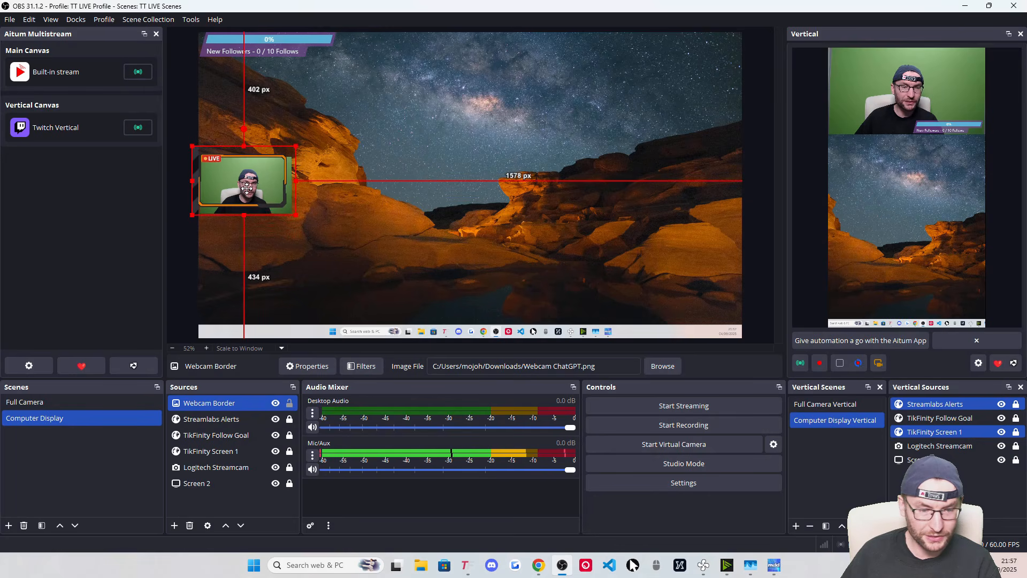
{"action": "left_click_drag", "start_coordinate": [297, 216], "coordinate": [295, 223]}
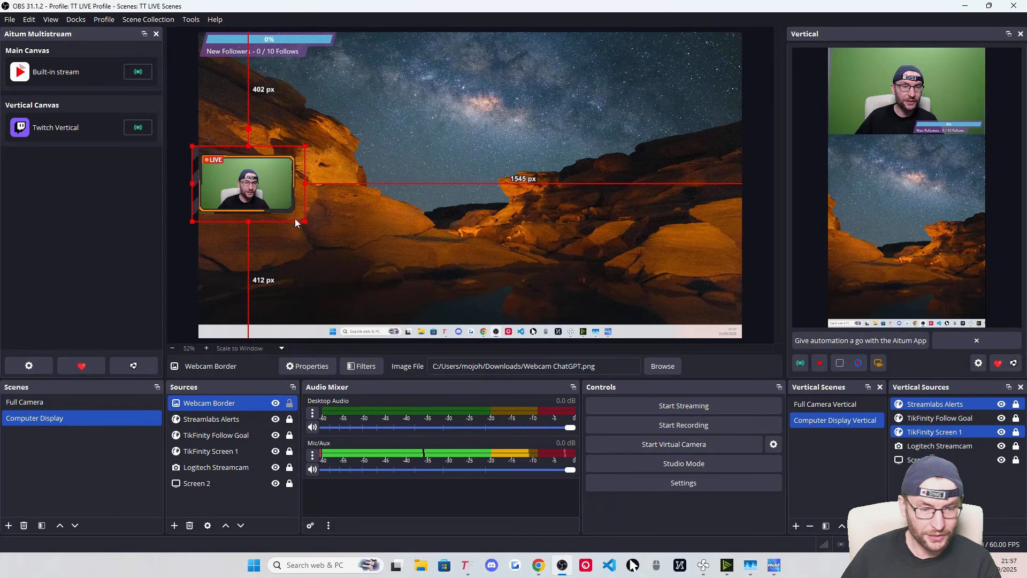
{"action": "left_click_drag", "start_coordinate": [259, 185], "coordinate": [257, 186]}
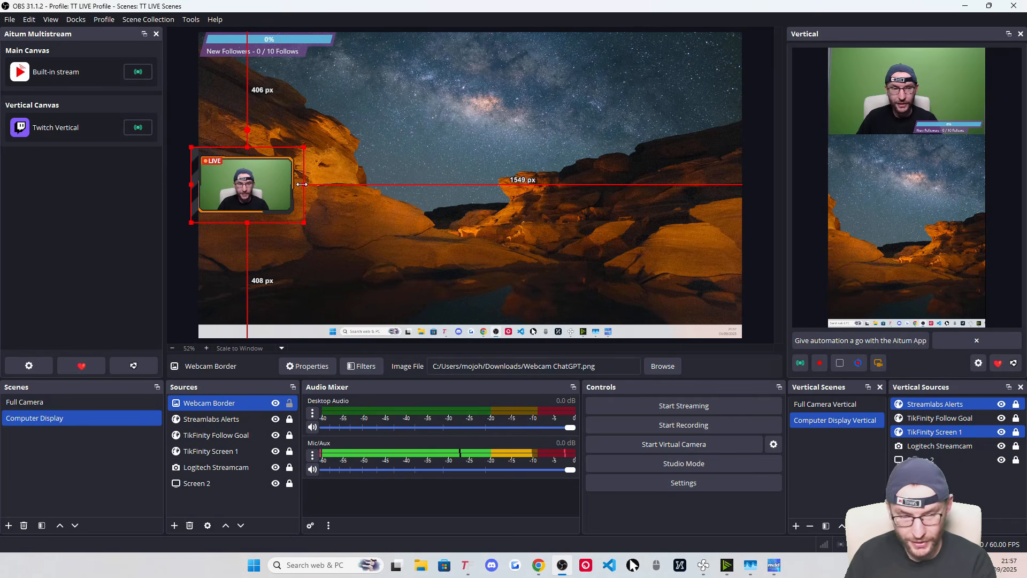
{"action": "key", "text": "Right"}
{"action": "key", "text": "Right"}
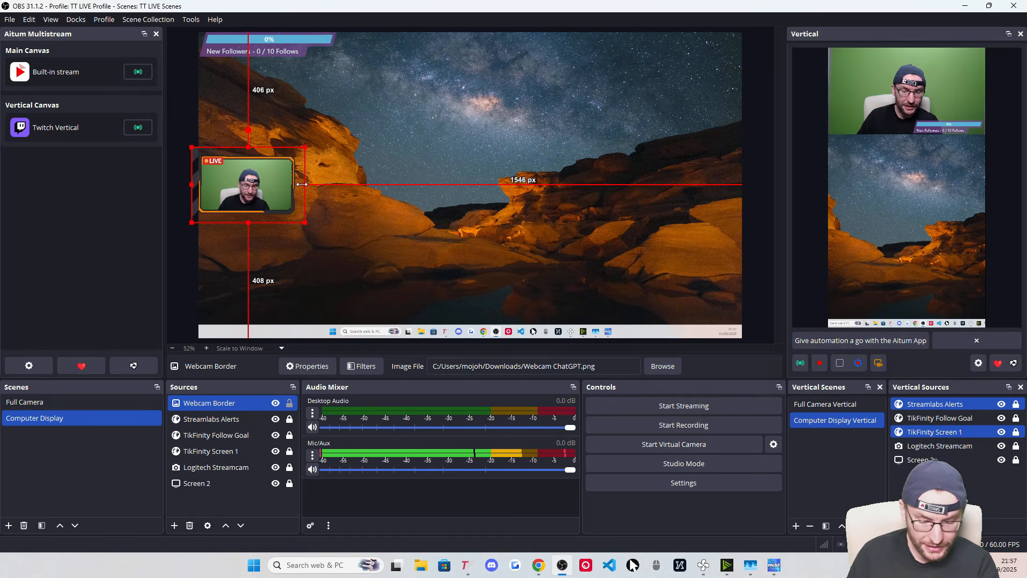
{"action": "key", "text": "Left"}
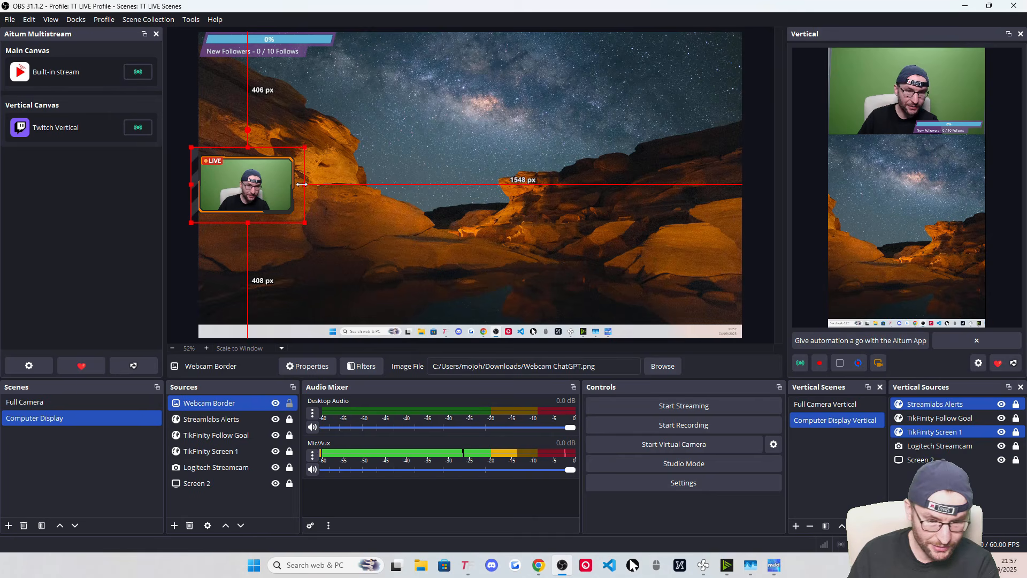
{"action": "key", "text": "Right"}
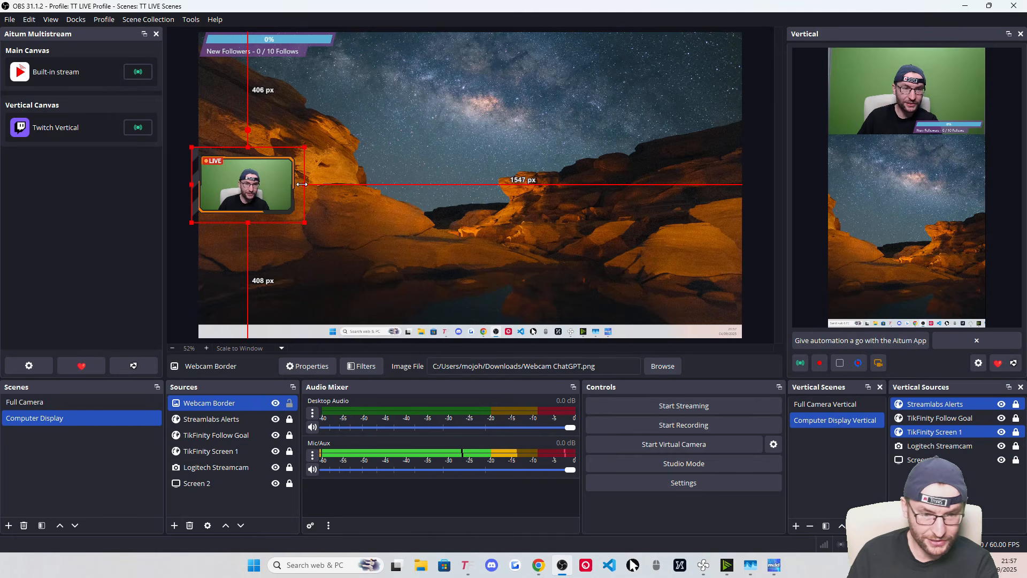
Lock the Logitech Streamcam and Webcam Border sources
{"action": "left_click", "coordinate": [292, 470]}
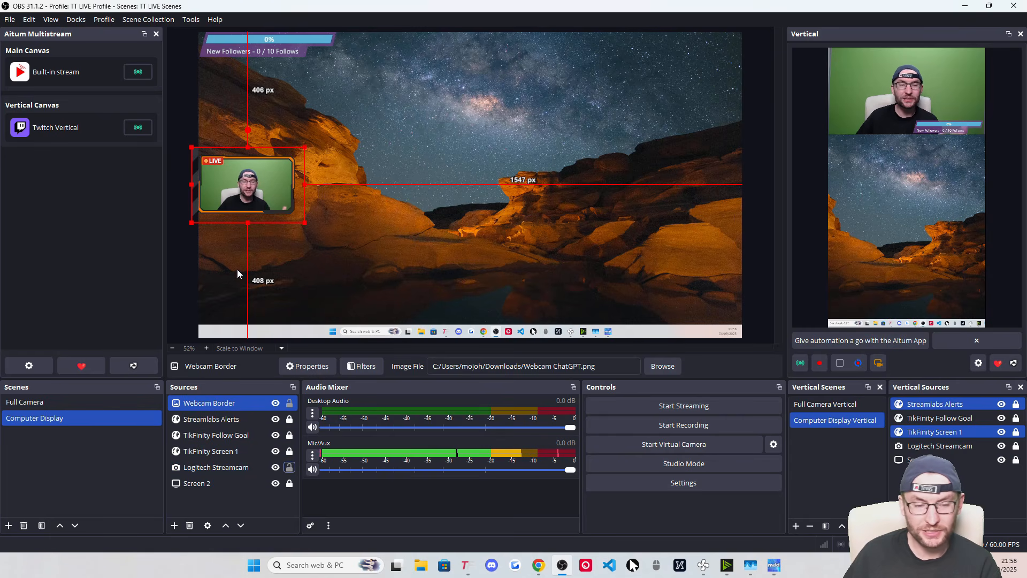
{"action": "left_click", "coordinate": [291, 469]}
{"action": "left_click", "coordinate": [290, 402]}
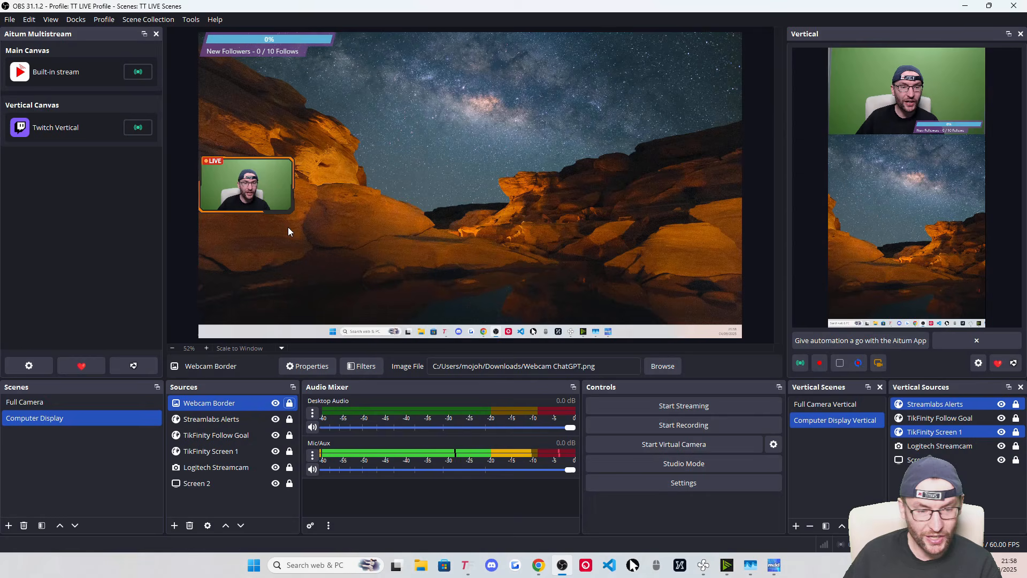
{"action": "left_click", "coordinate": [941, 485]}
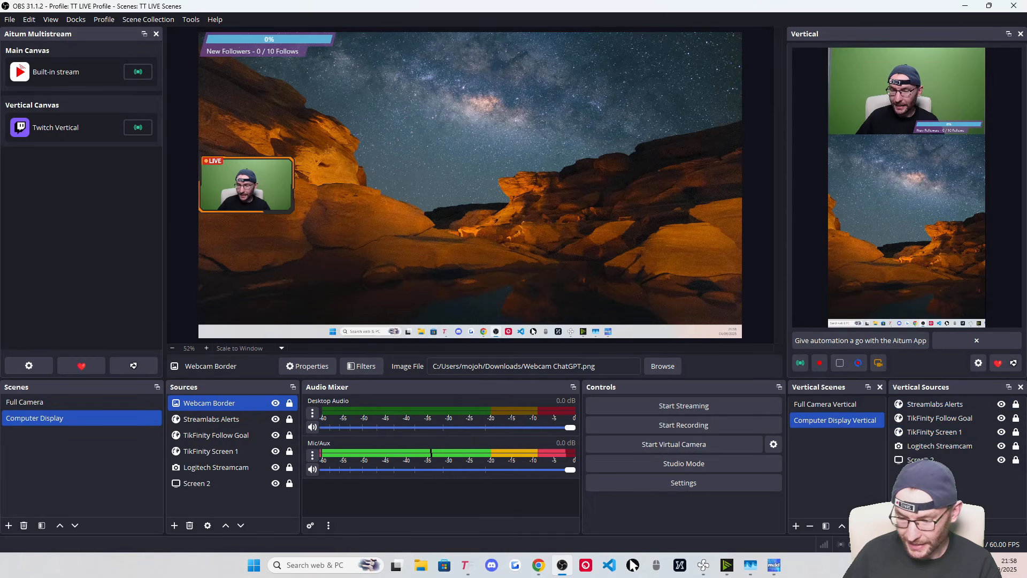
{"action": "left_click", "coordinate": [898, 526]}
Add the existing Webcam Border to the vertical scene over the top webcam, then switch to Full Camera
{"action": "mouse_move", "coordinate": [910, 294]}
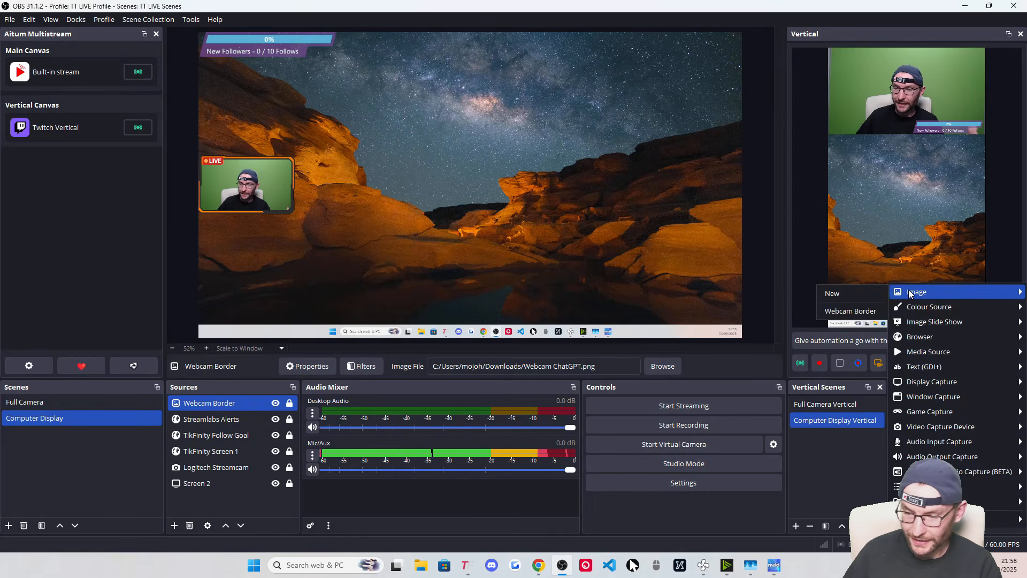
{"action": "left_click", "coordinate": [851, 311]}
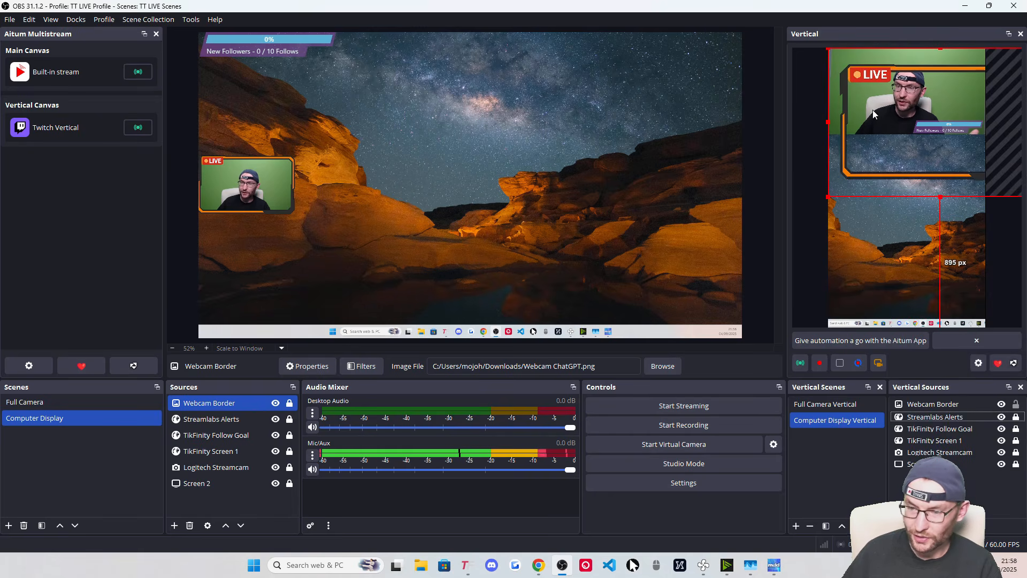
{"action": "left_click_drag", "start_coordinate": [907, 117], "coordinate": [893, 117]}
{"action": "left_click_drag", "start_coordinate": [927, 196], "coordinate": [906, 155]}
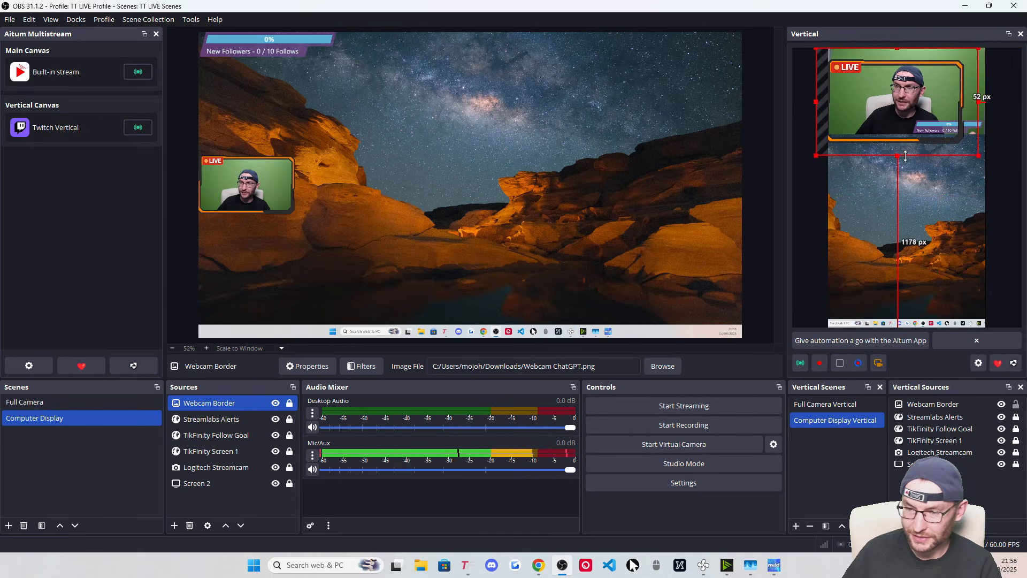
{"action": "left_click_drag", "start_coordinate": [885, 100], "coordinate": [892, 88]}
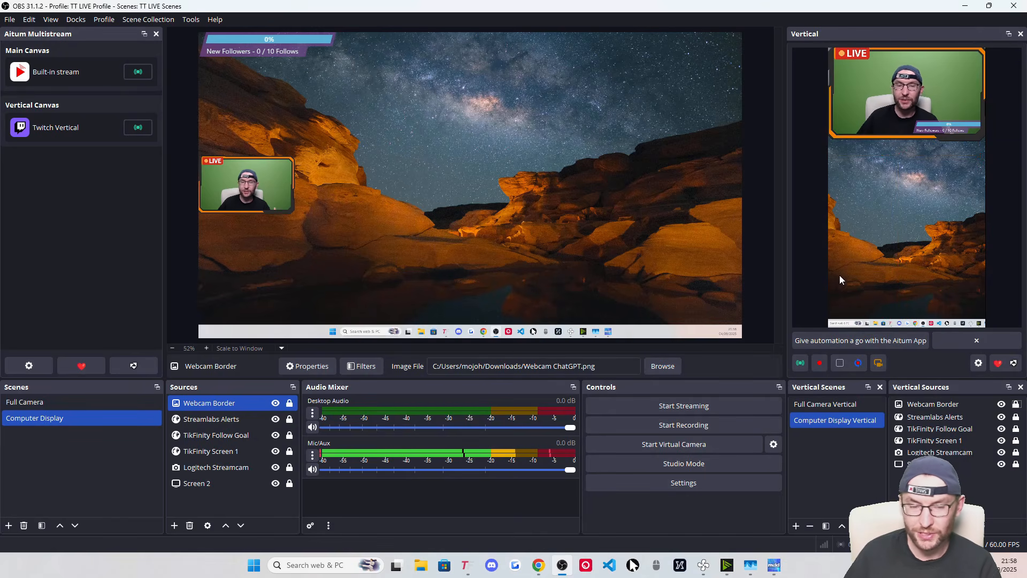
{"action": "left_click", "coordinate": [124, 402]}
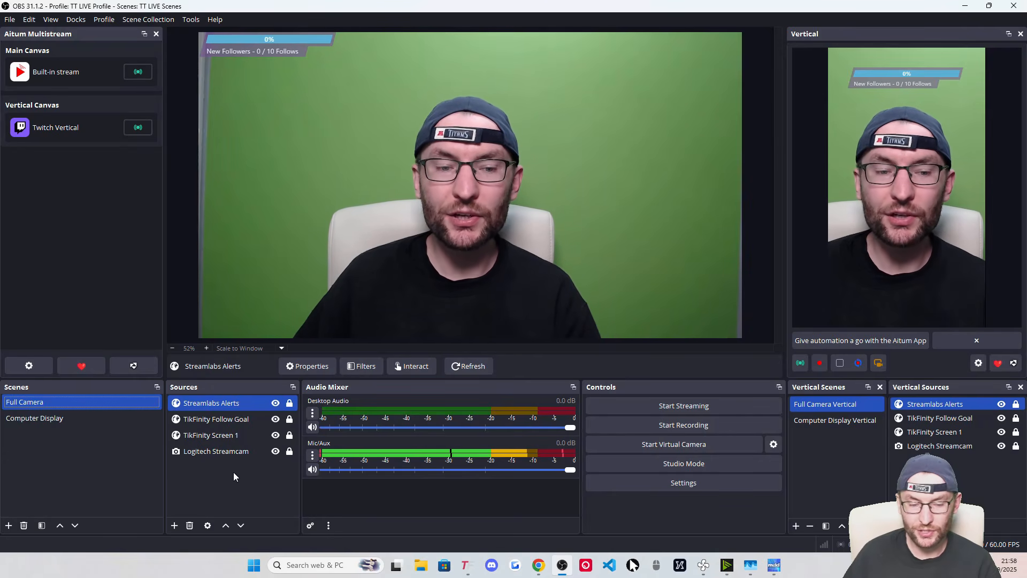
Create an image source 'Full Cam Graphics' loading just-chatting.png in Full Camera
{"action": "left_click", "coordinate": [248, 448], "text": "ctrl"}
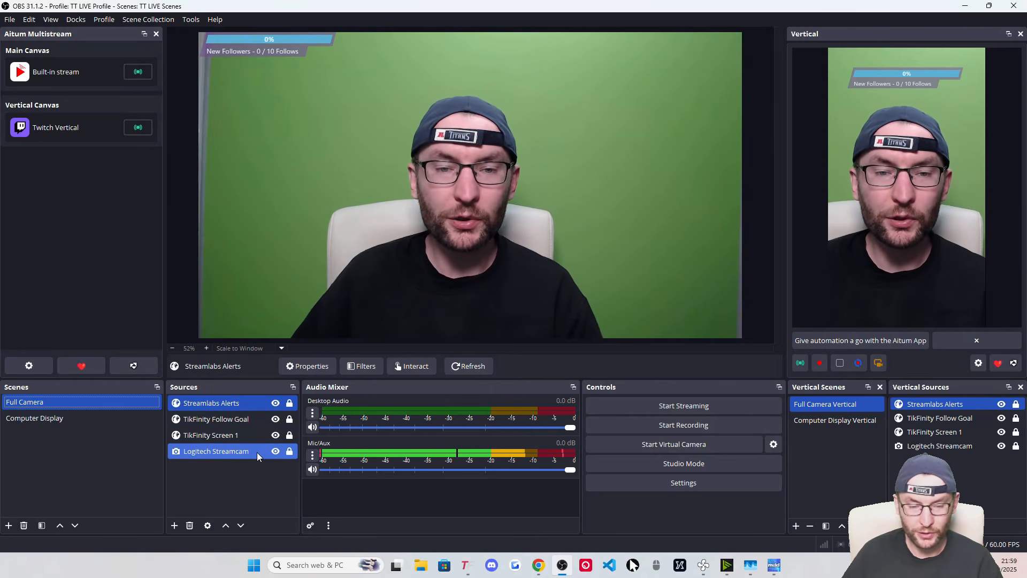
{"action": "left_click", "coordinate": [257, 451], "text": "ctrl"}
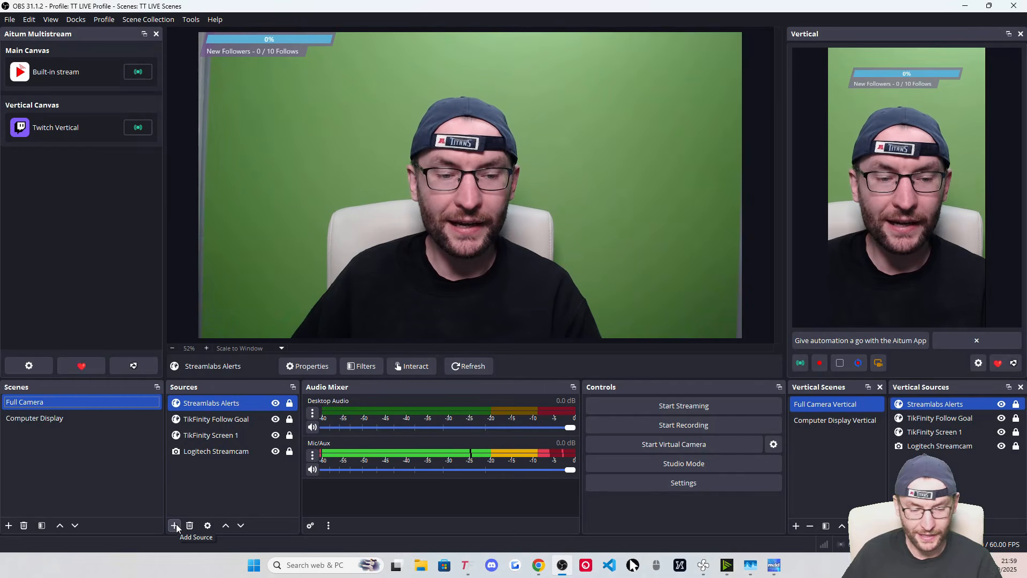
{"action": "left_click", "coordinate": [175, 524]}
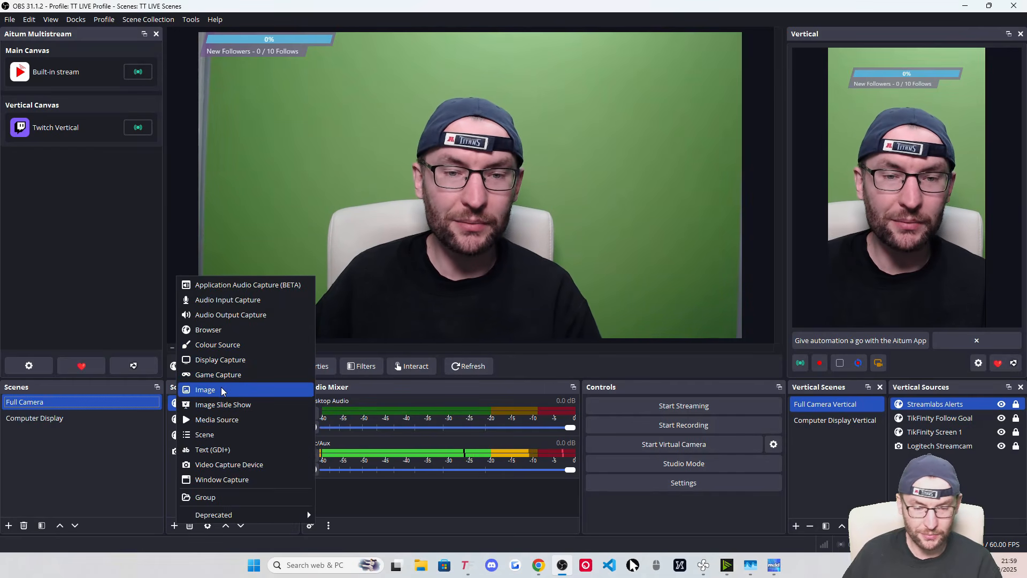
{"action": "left_click", "coordinate": [241, 390]}
{"action": "type", "text": "Full Cam Graphics"}
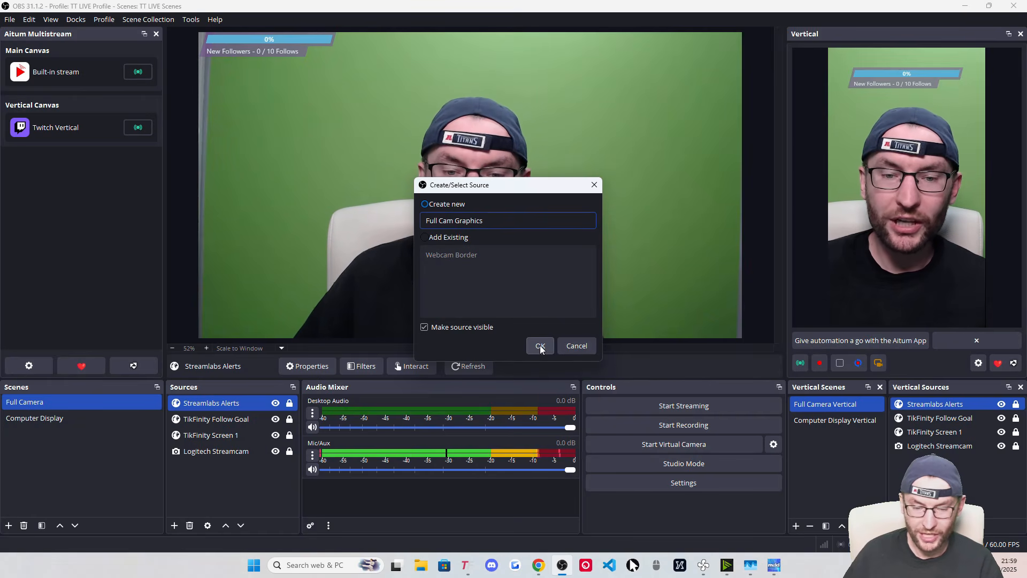
{"action": "left_click", "coordinate": [540, 346]}
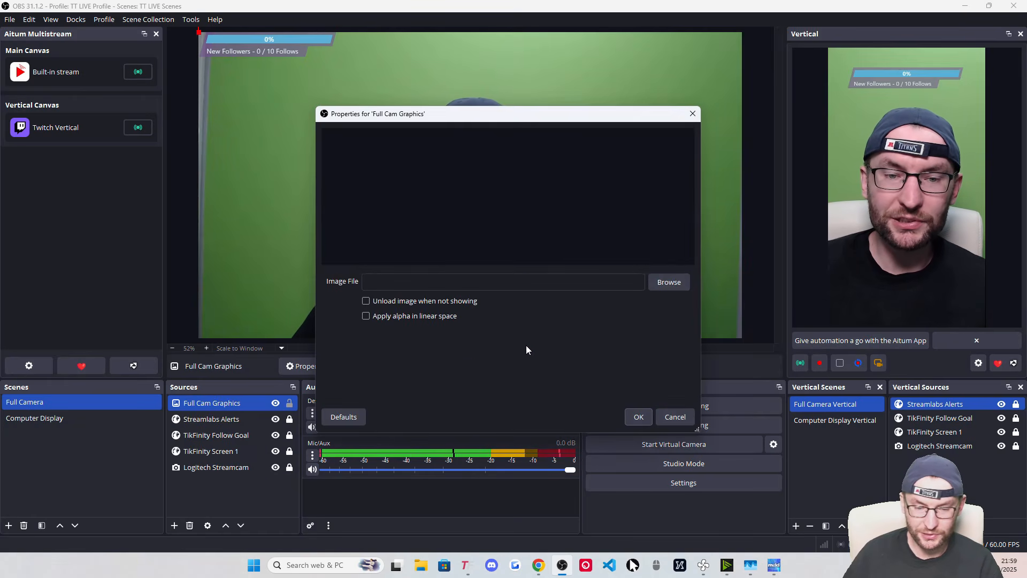
{"action": "left_click", "coordinate": [679, 290]}
{"action": "double_click", "coordinate": [454, 287]}
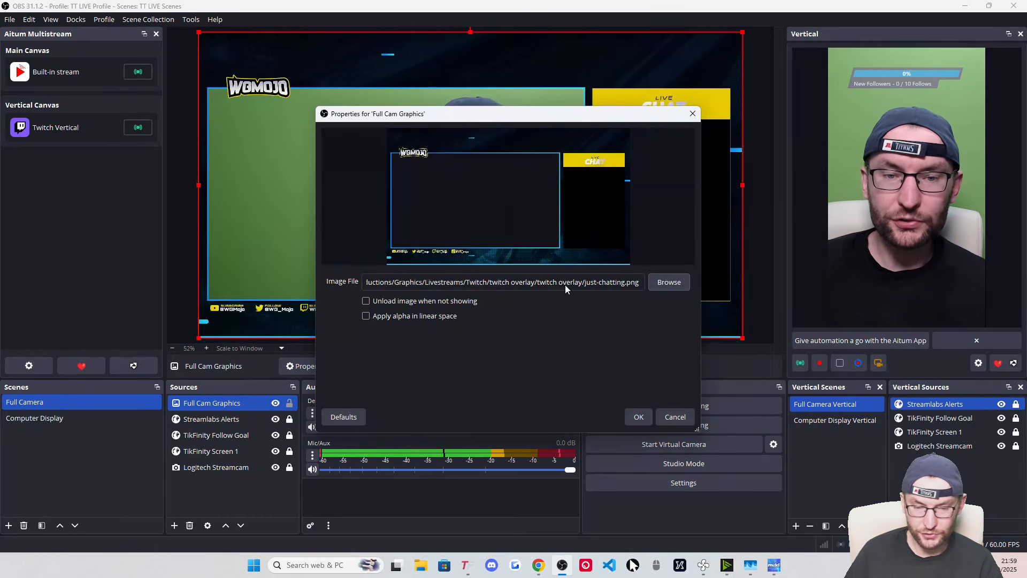
{"action": "left_click", "coordinate": [639, 417]}
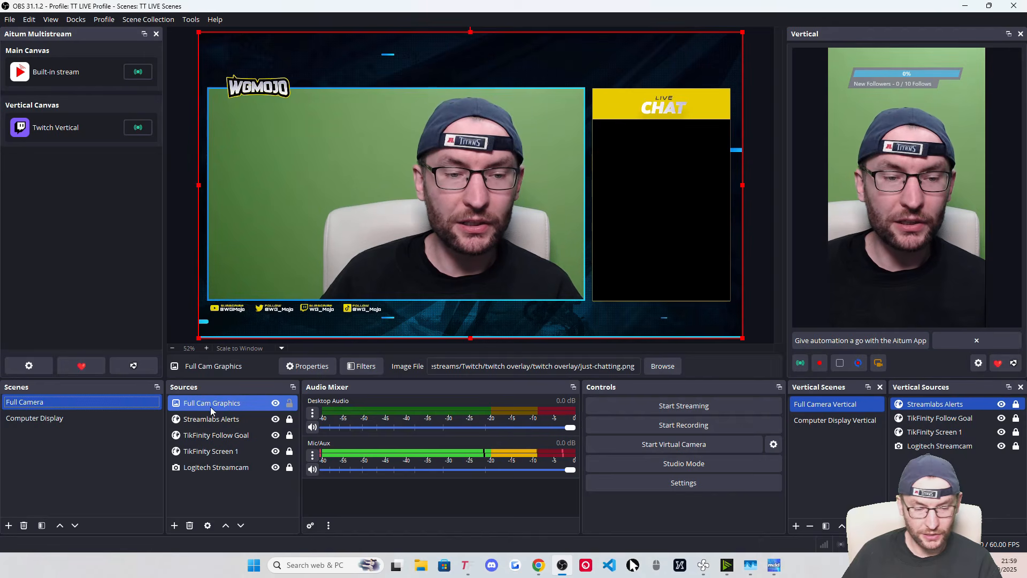
Move Full Cam Graphics above Logitech Streamcam, lock it, and resize the webcam into the camera frame
{"action": "left_click_drag", "start_coordinate": [194, 408], "coordinate": [202, 459]}
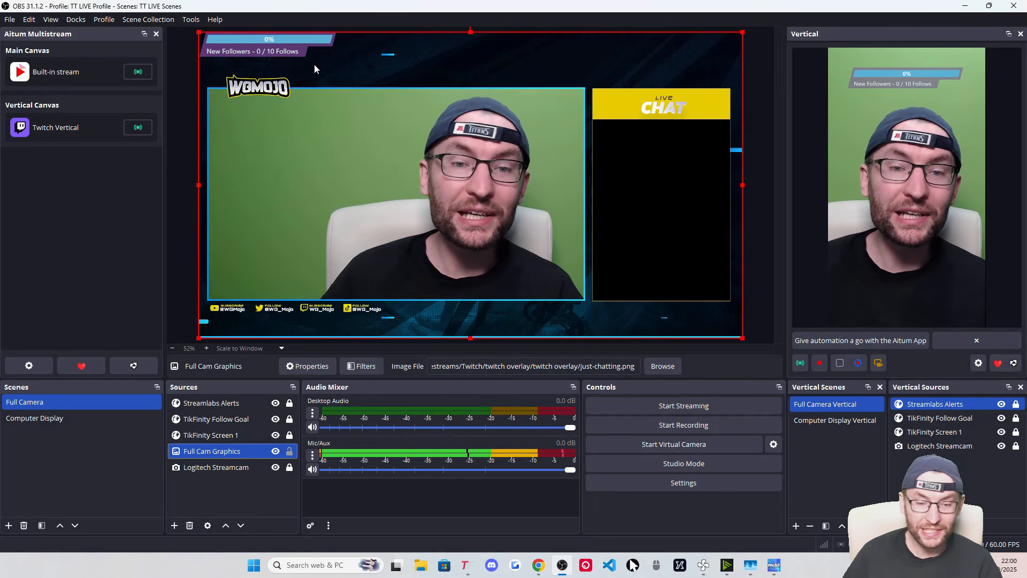
{"action": "left_click", "coordinate": [290, 451]}
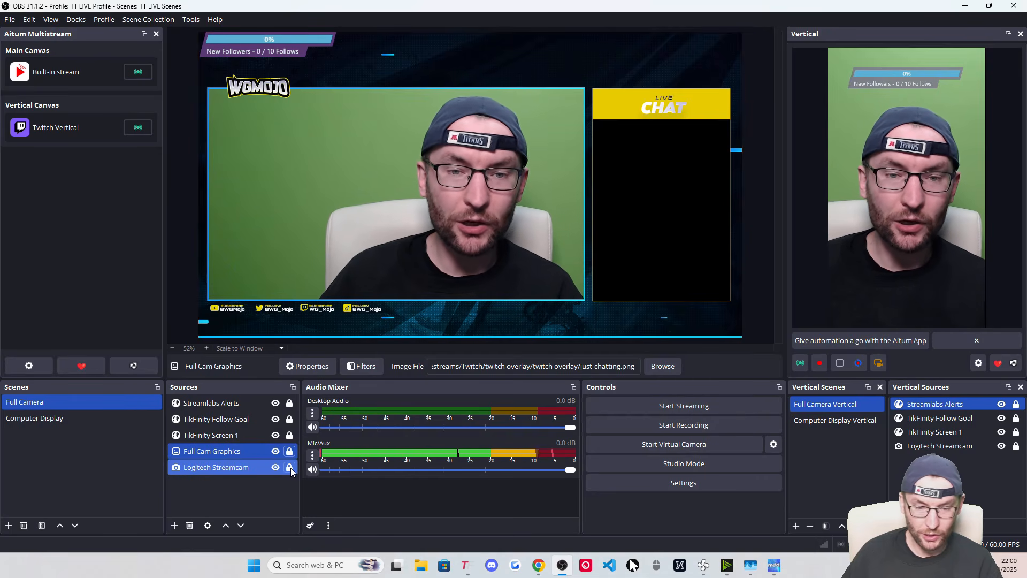
{"action": "left_click", "coordinate": [347, 311]}
{"action": "left_click", "coordinate": [412, 207]}
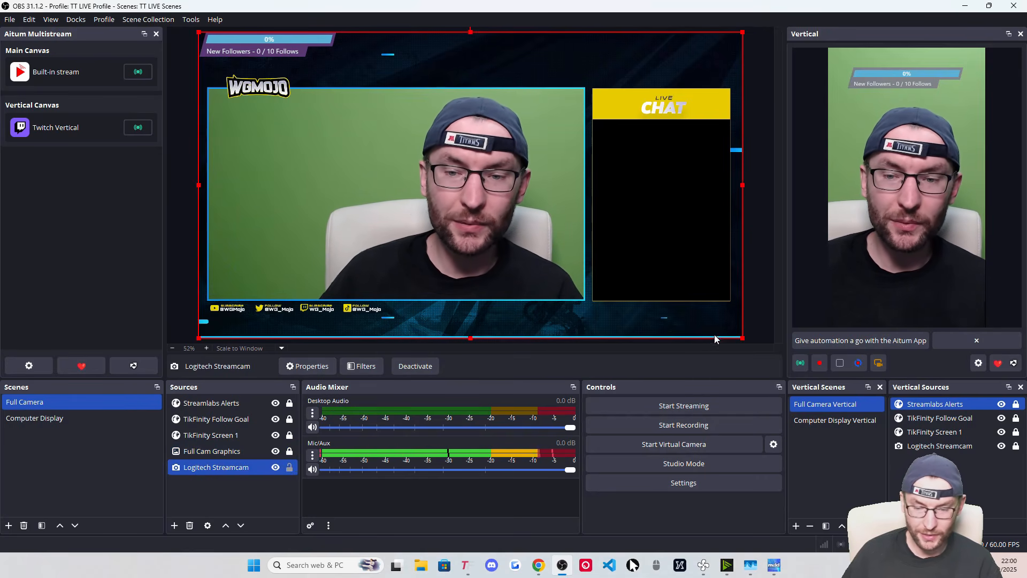
{"action": "left_click_drag", "start_coordinate": [742, 337], "coordinate": [562, 260]}
{"action": "left_click_drag", "start_coordinate": [391, 165], "coordinate": [387, 215]}
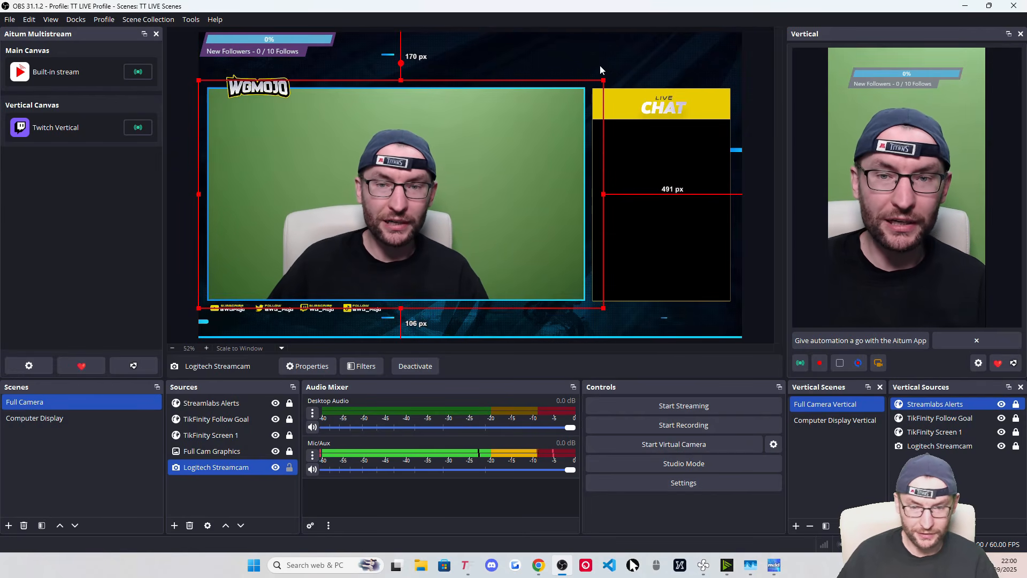
{"action": "left_click_drag", "start_coordinate": [603, 81], "coordinate": [574, 87]}
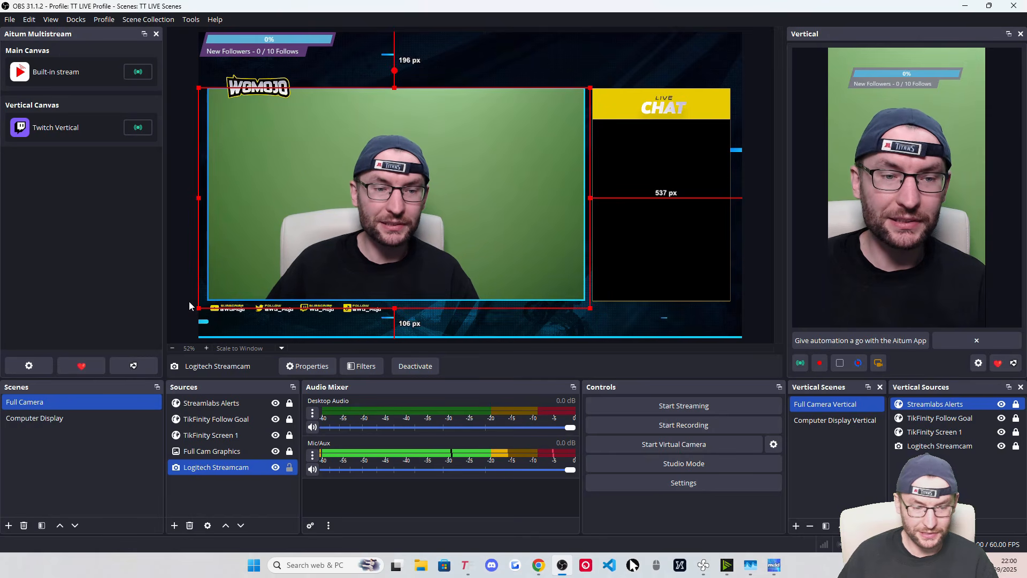
{"action": "left_click_drag", "start_coordinate": [199, 308], "coordinate": [208, 303]}
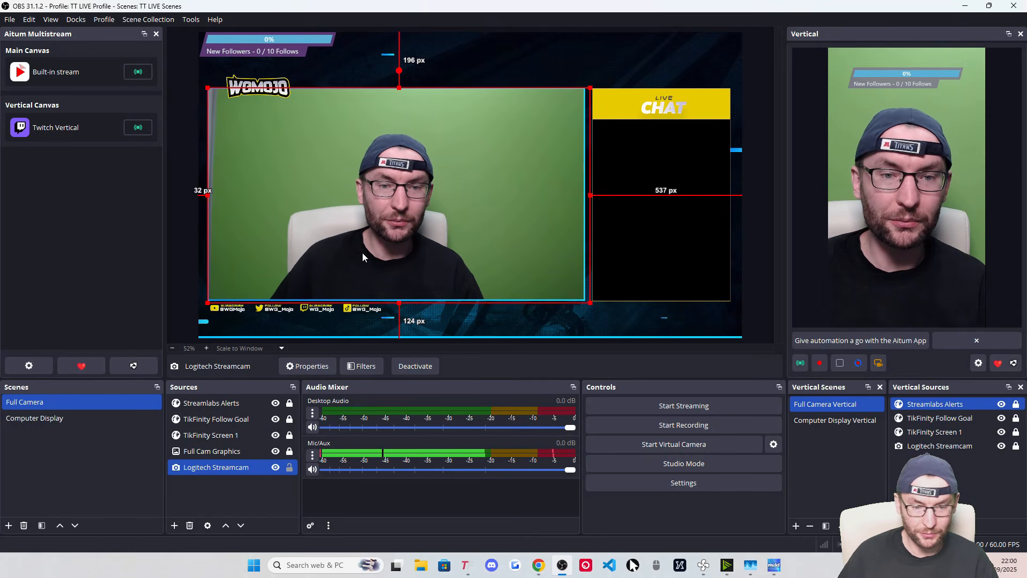
Lock the webcam, Streamlabs Alerts, TikFinity Follow Goal and TikFinity Screen 1 sources
{"action": "left_click", "coordinate": [289, 467]}
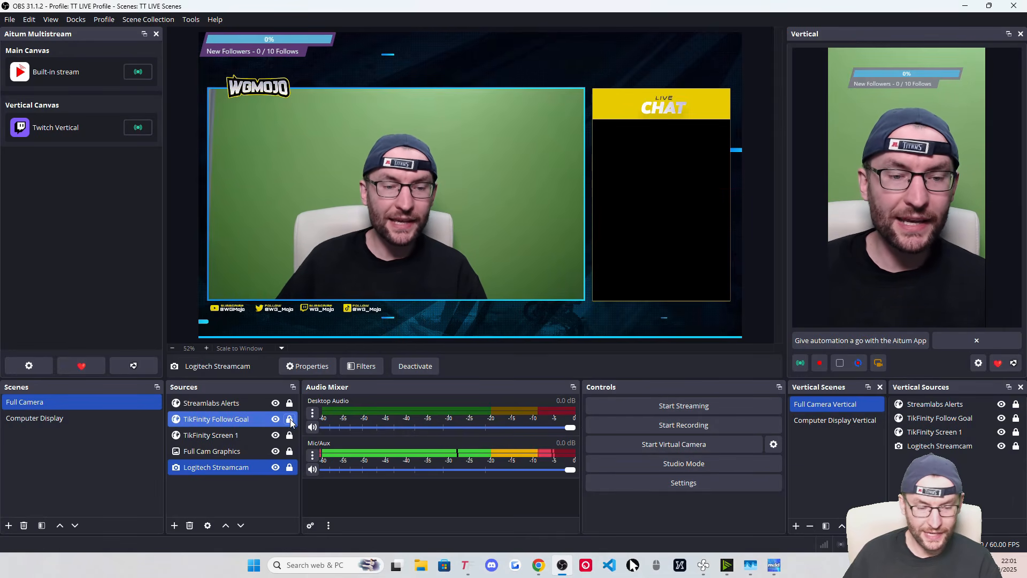
{"action": "left_click", "coordinate": [289, 419]}
{"action": "left_click", "coordinate": [289, 403]}
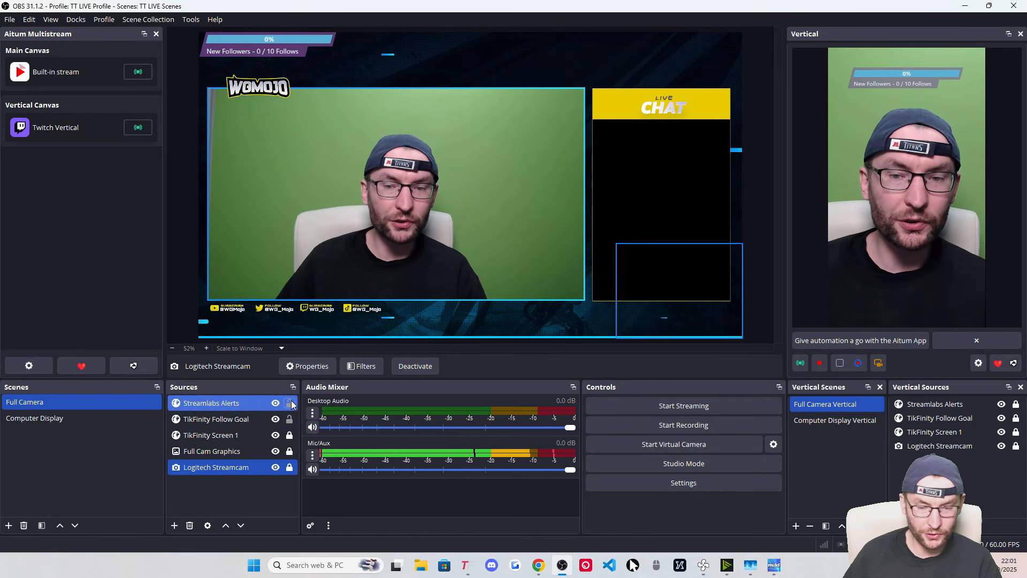
{"action": "left_click", "coordinate": [290, 436]}
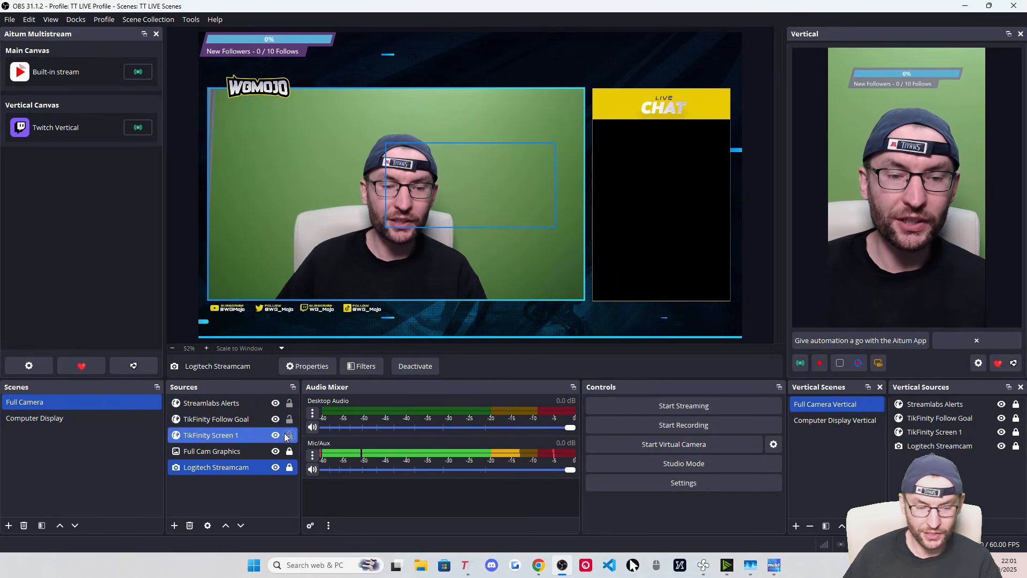
{"action": "left_click", "coordinate": [244, 421]}
{"action": "left_click", "coordinate": [289, 403]}
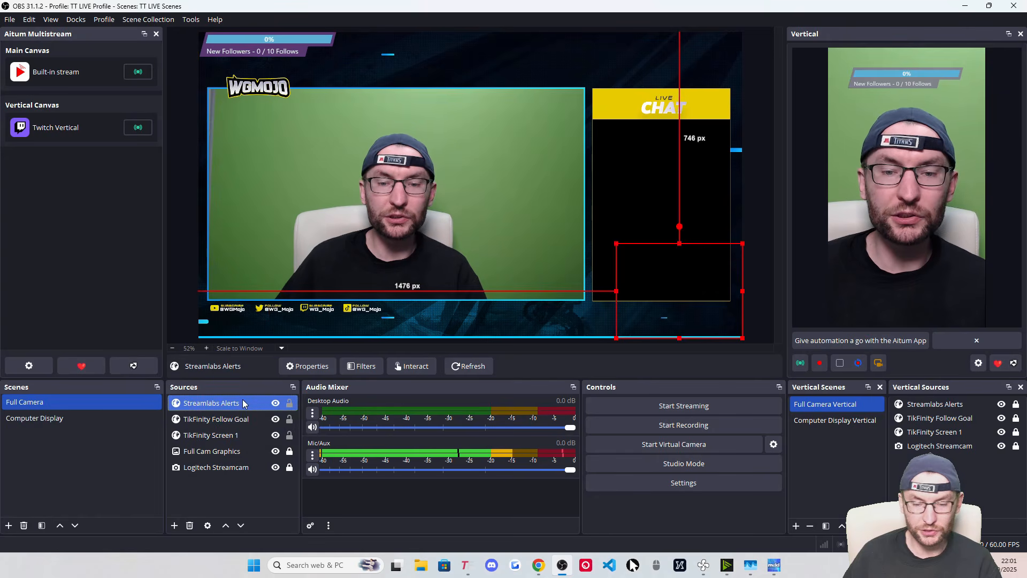
{"action": "left_click", "coordinate": [289, 419]}
{"action": "left_click", "coordinate": [289, 435]}
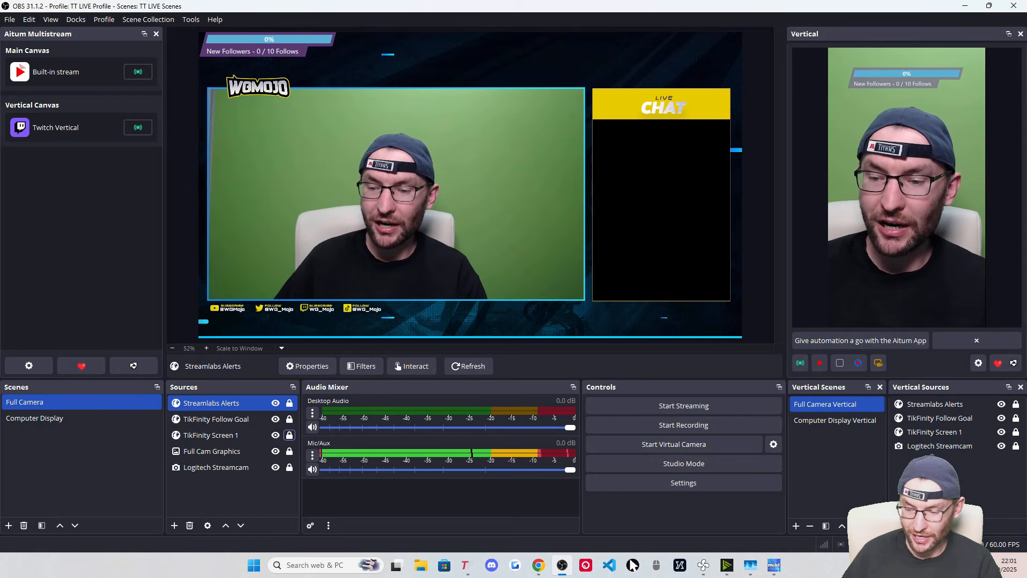
Add the existing Full Cam Graphics image to the vertical scene above the webcam and lock it
{"action": "left_click", "coordinate": [899, 525]}
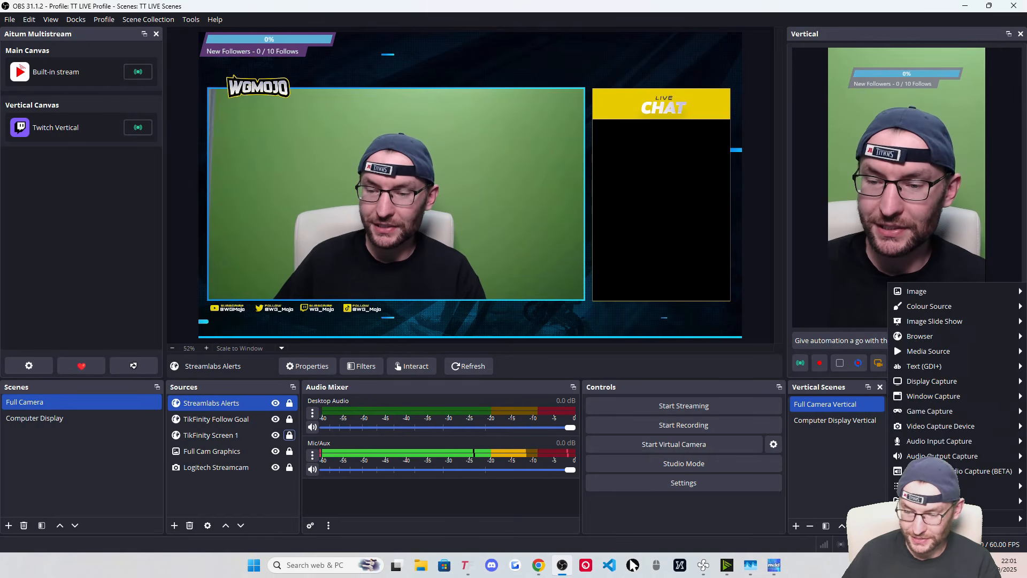
{"action": "mouse_move", "coordinate": [926, 294]}
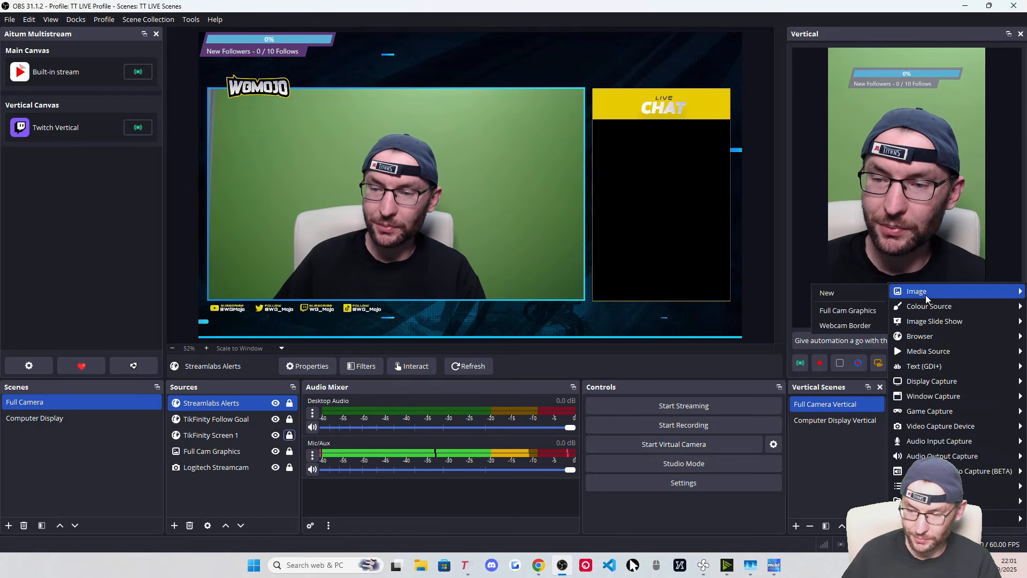
{"action": "left_click", "coordinate": [856, 311]}
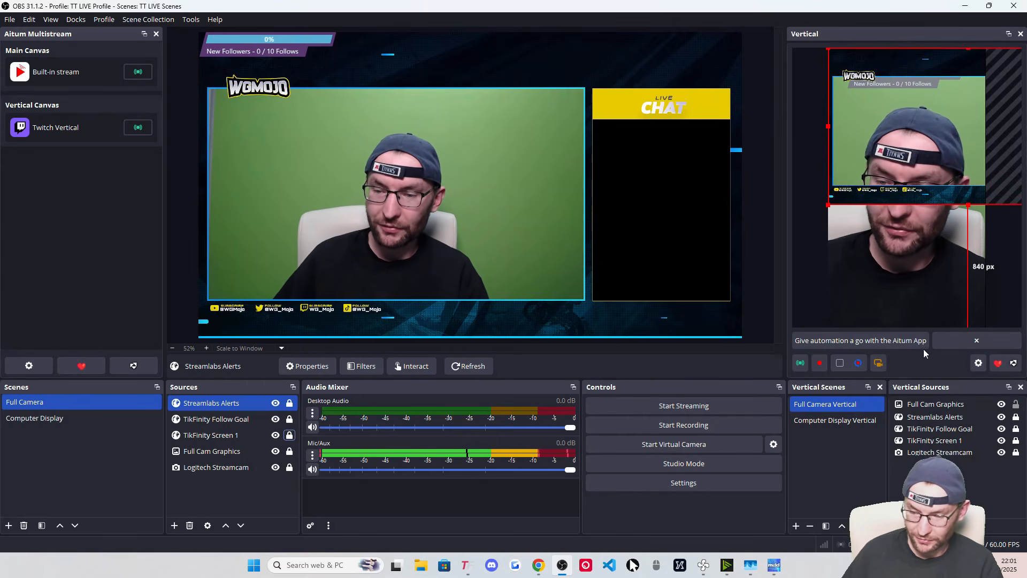
{"action": "left_click_drag", "start_coordinate": [934, 403], "coordinate": [936, 447]}
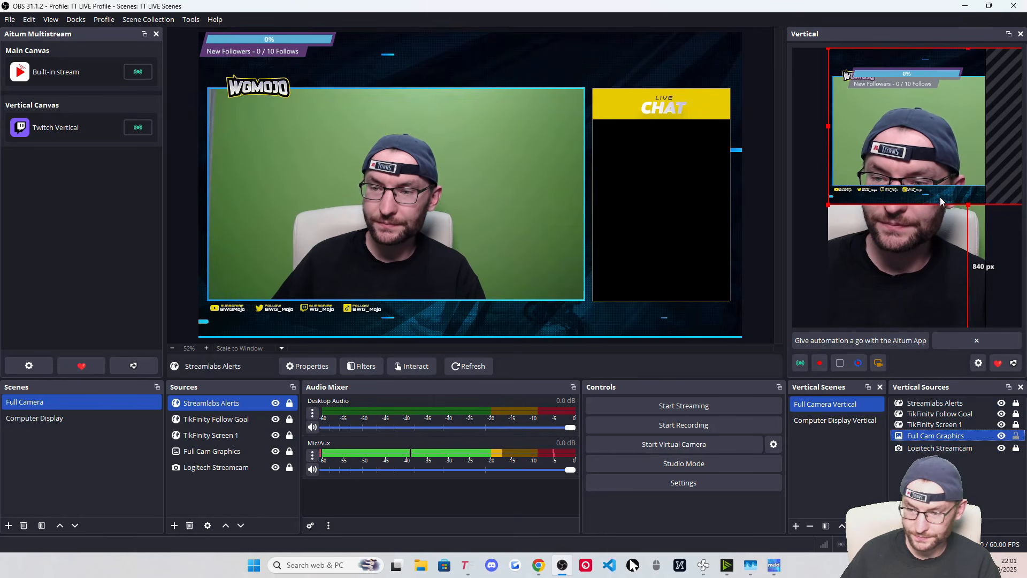
{"action": "left_click", "coordinate": [1015, 436]}
Shrink the vertical webcam to the bottom of the canvas and lock it
{"action": "left_click", "coordinate": [1016, 449]}
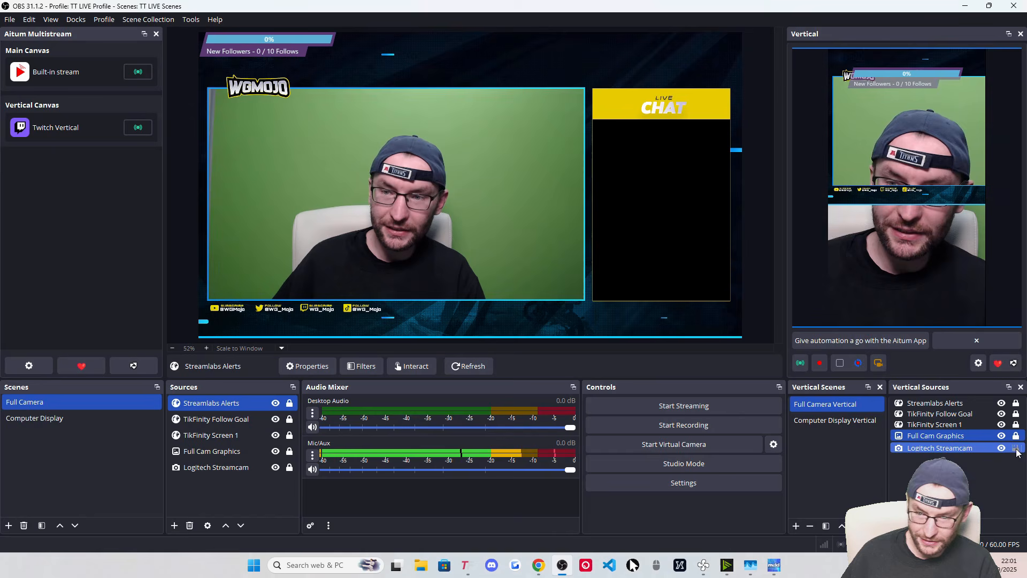
{"action": "left_click", "coordinate": [926, 256]}
{"action": "left_click_drag", "start_coordinate": [912, 49], "coordinate": [907, 223]}
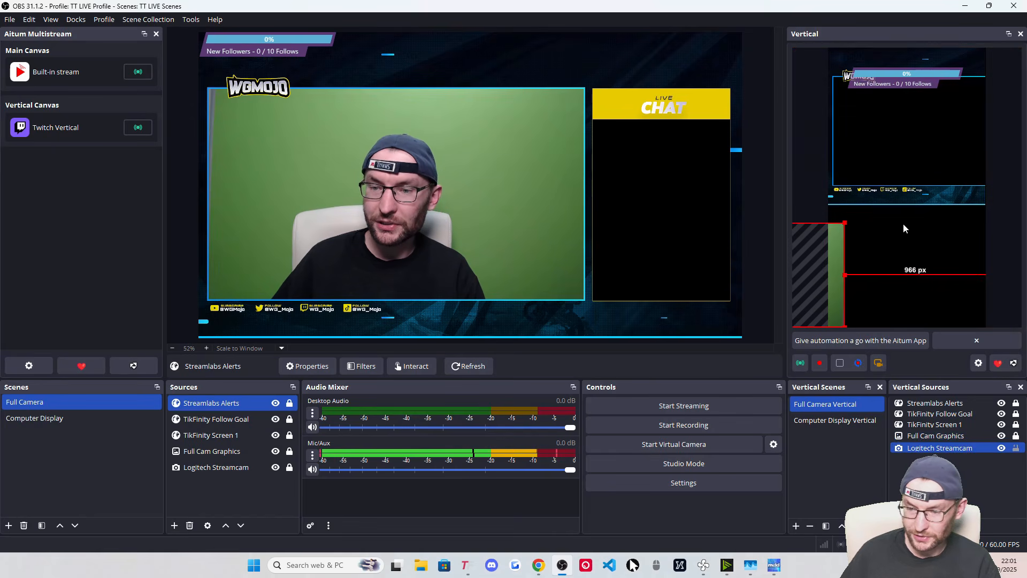
{"action": "left_click_drag", "start_coordinate": [829, 259], "coordinate": [941, 261]}
{"action": "left_click_drag", "start_coordinate": [868, 225], "coordinate": [856, 241]}
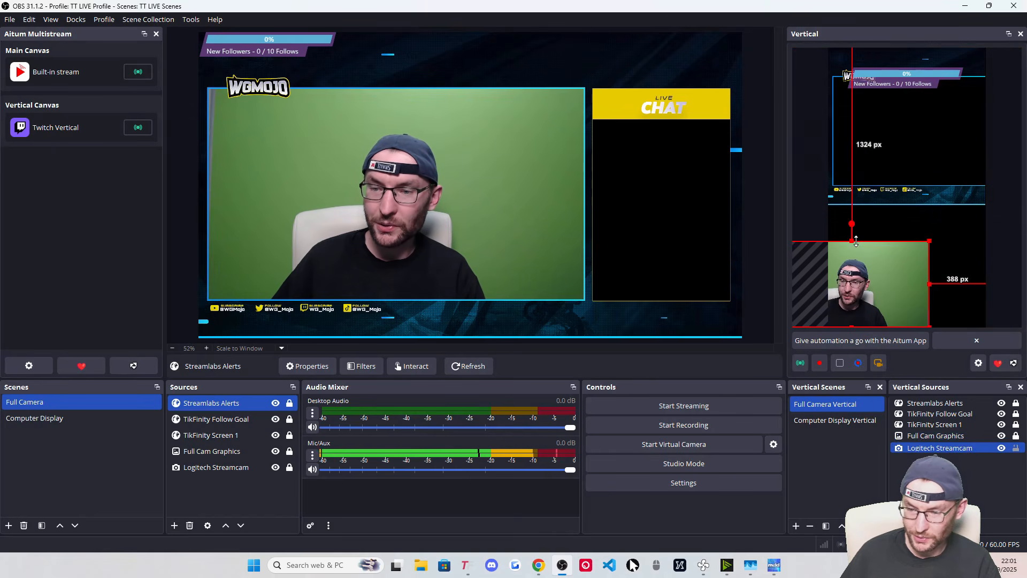
{"action": "left_click_drag", "start_coordinate": [844, 277], "coordinate": [898, 276]}
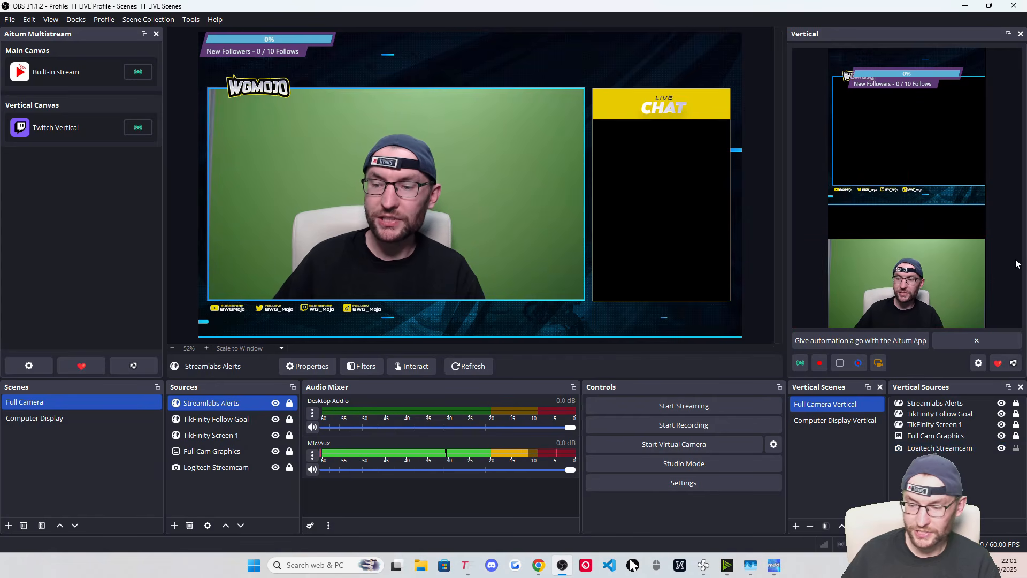
{"action": "left_click", "coordinate": [1016, 447]}
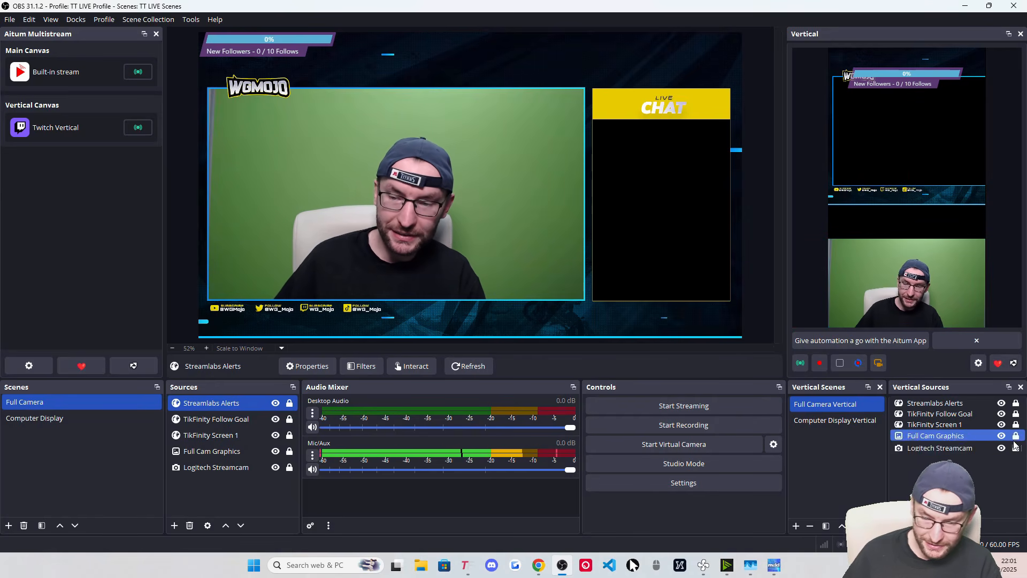
Move, resize and crop the vertical overlay so its frame surrounds the bottom webcam, then lock it
{"action": "left_click", "coordinate": [1016, 436]}
{"action": "left_click", "coordinate": [900, 147]}
{"action": "left_click_drag", "start_coordinate": [900, 148], "coordinate": [941, 238]}
{"action": "left_click_drag", "start_coordinate": [918, 187], "coordinate": [917, 223]}
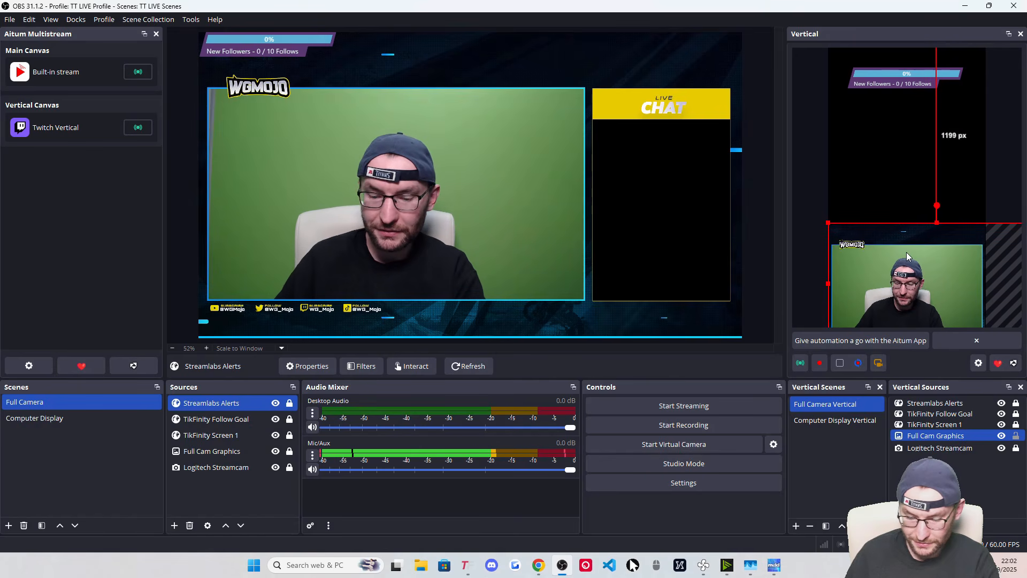
{"action": "key", "text": "Up"}
{"action": "key", "text": "Up"}
{"action": "key", "text": "Up"}
{"action": "key", "text": "Up"}
{"action": "key", "text": "Up"}
{"action": "key", "text": "Up"}
{"action": "key", "text": "Up"}
{"action": "key", "text": "Up"}
{"action": "key", "text": "Up"}
{"action": "key", "text": "Up"}
{"action": "key", "text": "Up"}
{"action": "key", "text": "Up"}
{"action": "key", "text": "Up"}
{"action": "key", "text": "Up"}
{"action": "key", "text": "Up"}
{"action": "key", "text": "Up"}
{"action": "key", "text": "Up"}
{"action": "key", "text": "Up"}
{"action": "key", "text": "Up"}
{"action": "key", "text": "Up"}
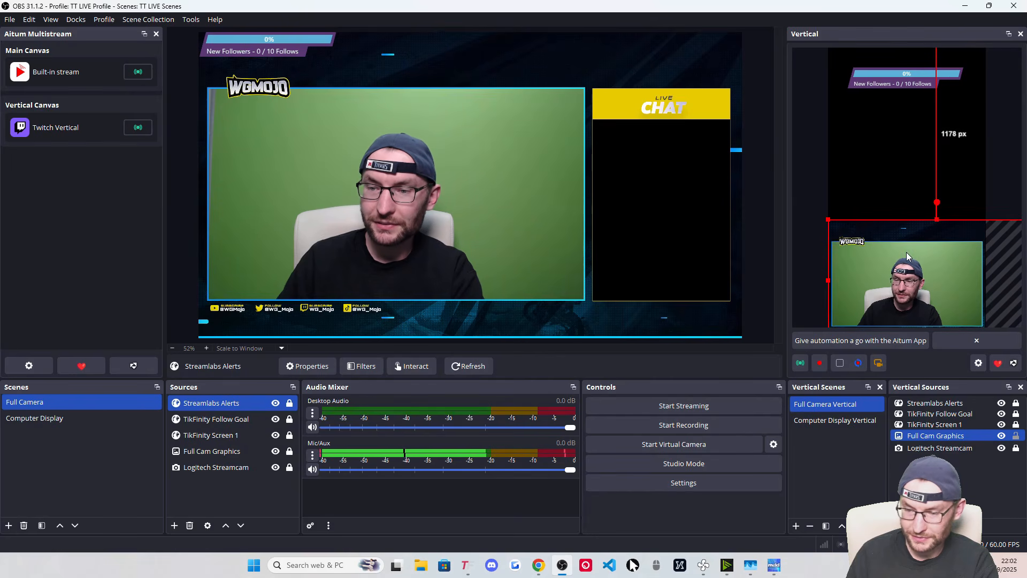
{"action": "left_click_drag", "start_coordinate": [937, 219], "coordinate": [937, 233], "text": "alt"}
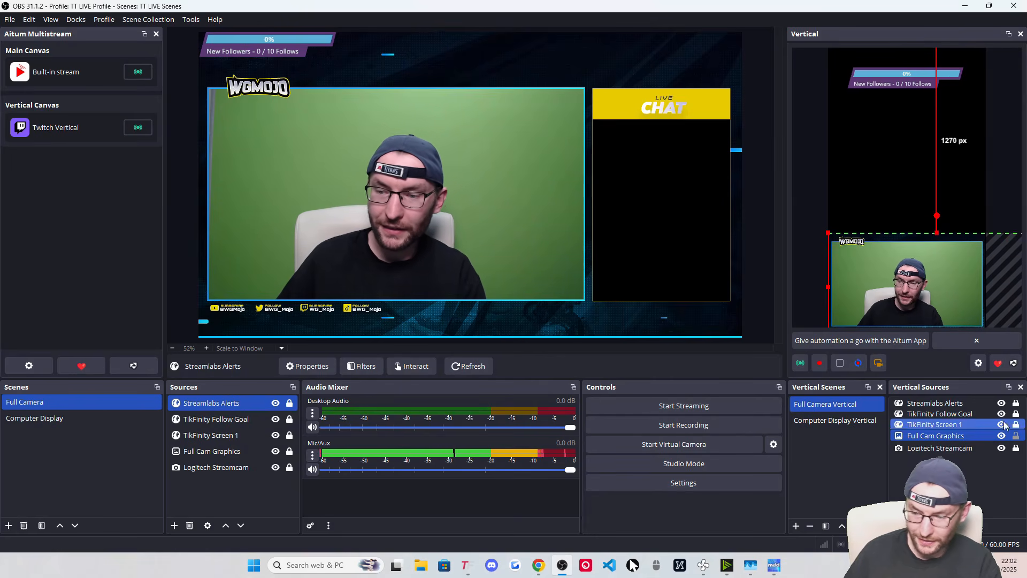
{"action": "left_click", "coordinate": [1016, 435]}
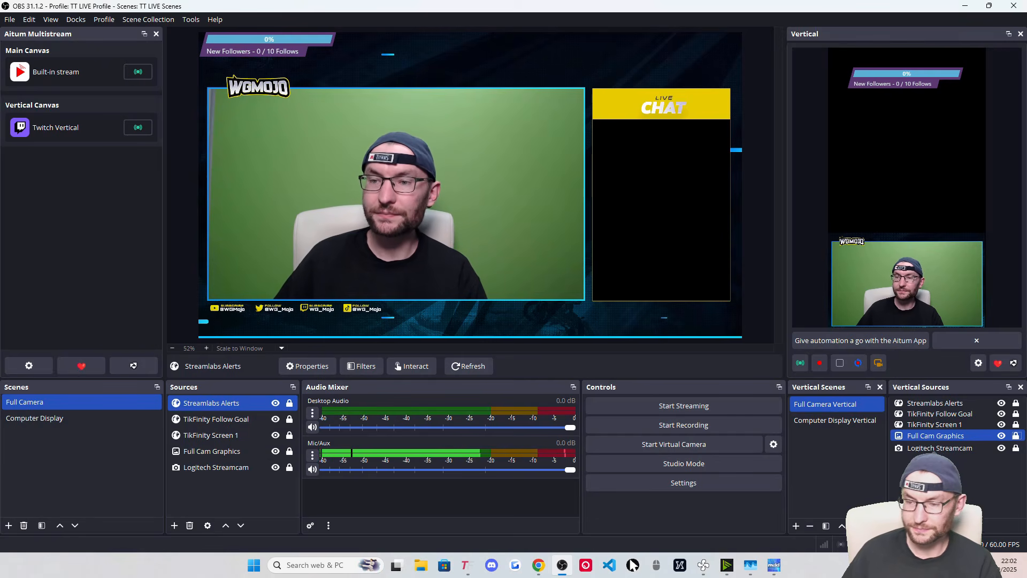
Open the vertical add-source list, then switch to Computer Display and back to Full Camera
{"action": "left_click", "coordinate": [896, 526]}
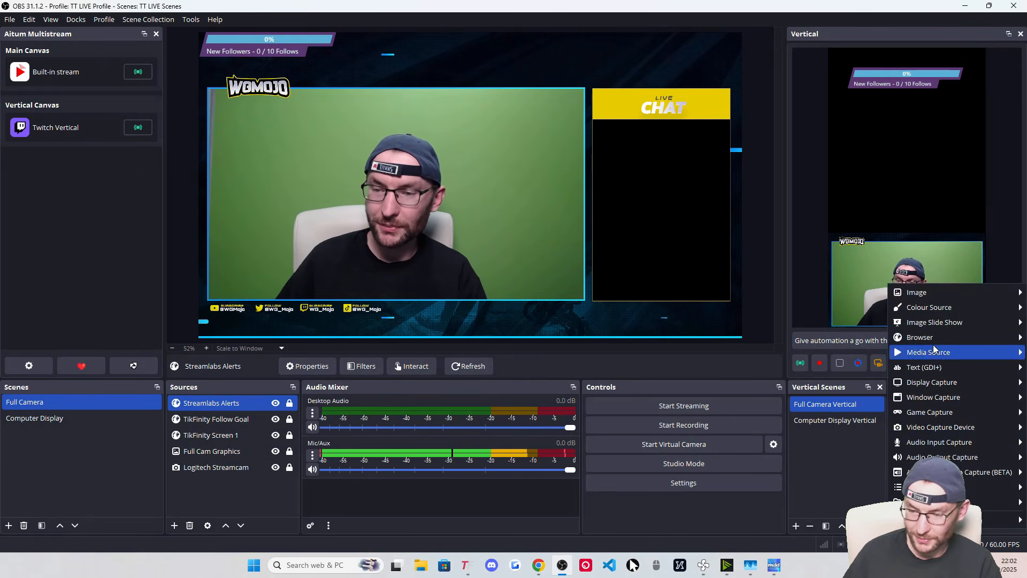
{"action": "mouse_move", "coordinate": [929, 296]}
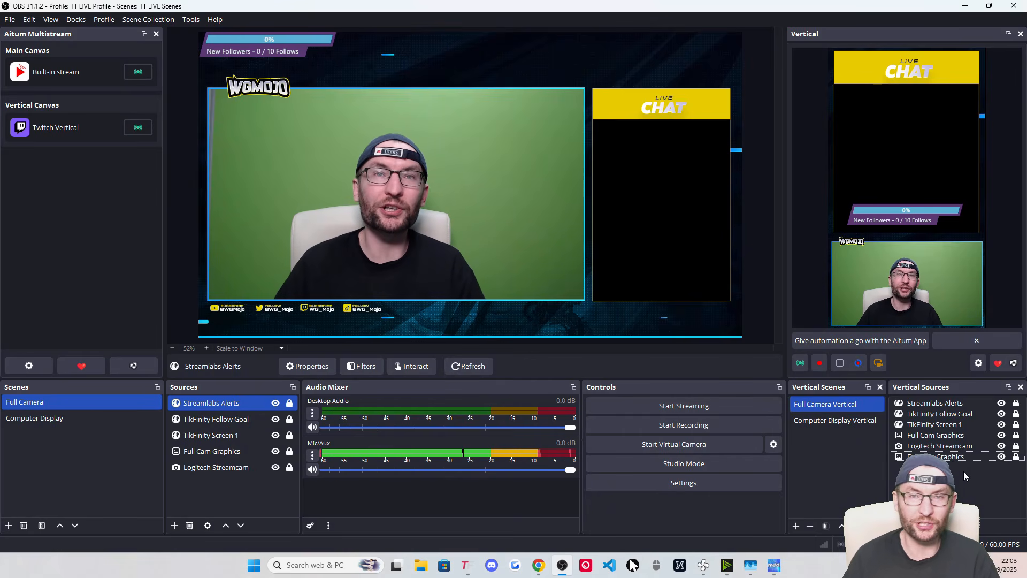
{"action": "left_click", "coordinate": [47, 419]}
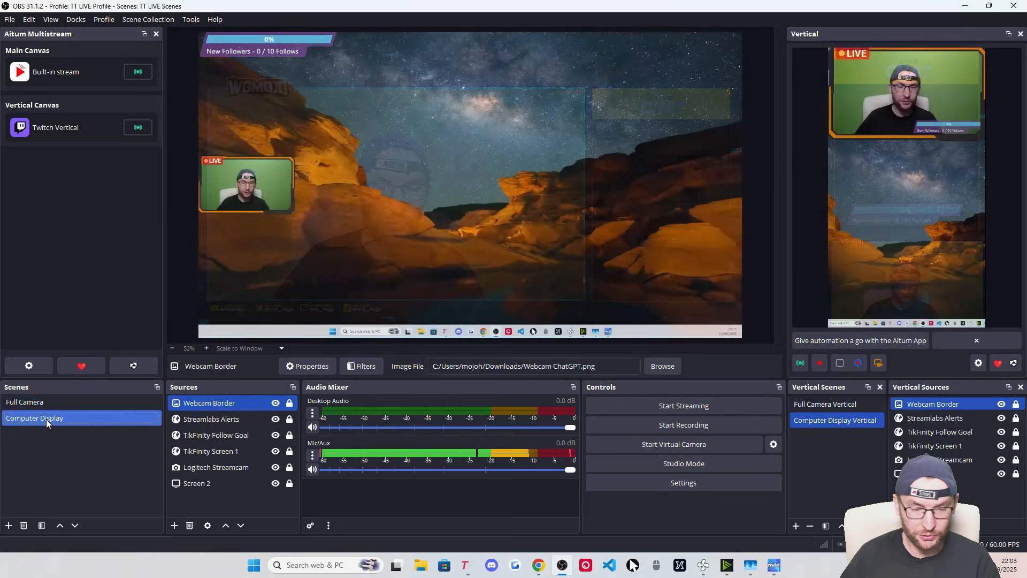
{"action": "key", "text": "Up"}
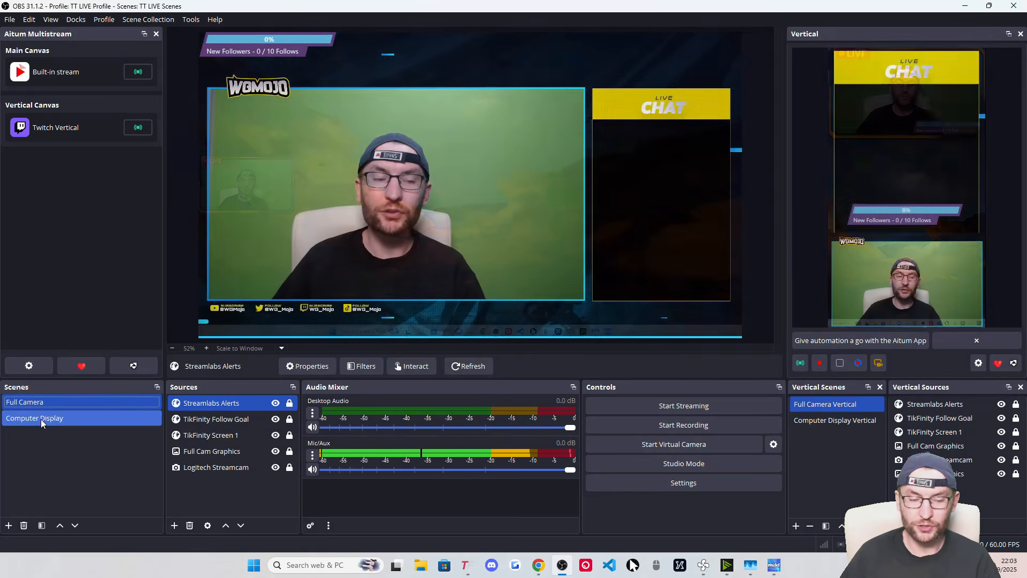
{"action": "left_click", "coordinate": [42, 422]}
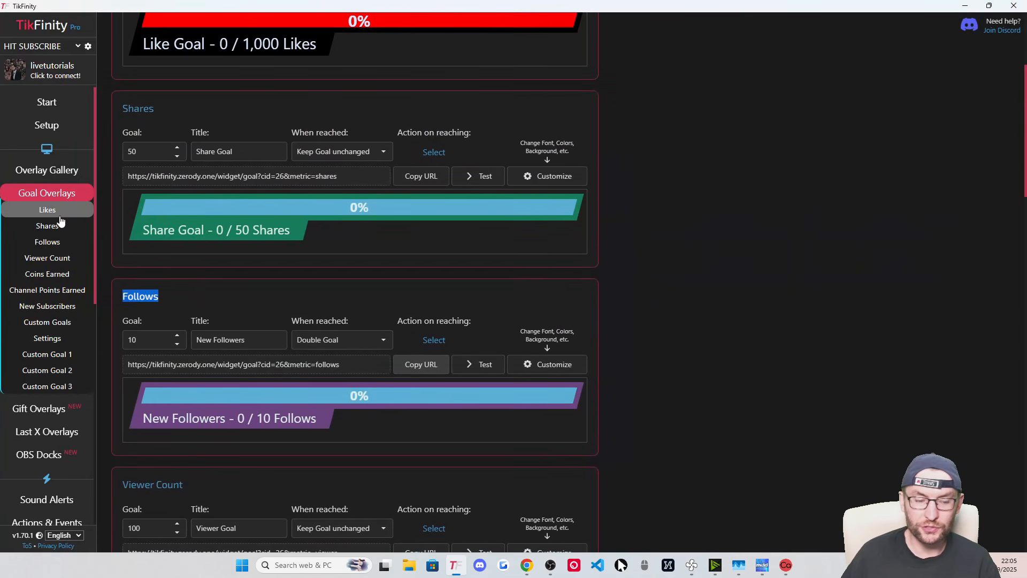
{"action": "scroll", "coordinate": [63, 230], "scroll_direction": "down", "scroll_amount": 1}
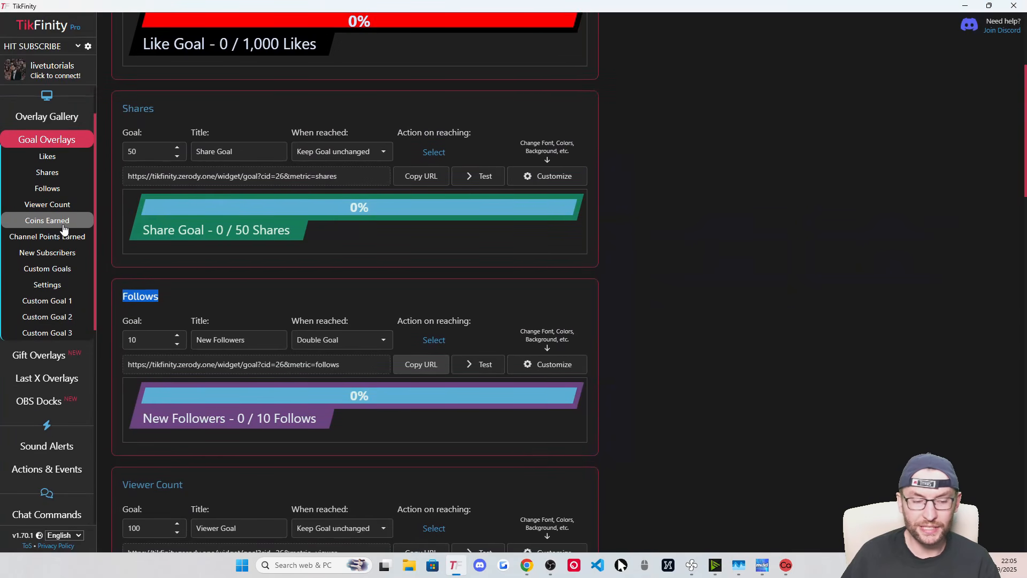
{"action": "scroll", "coordinate": [80, 270], "scroll_direction": "up", "scroll_amount": 1}
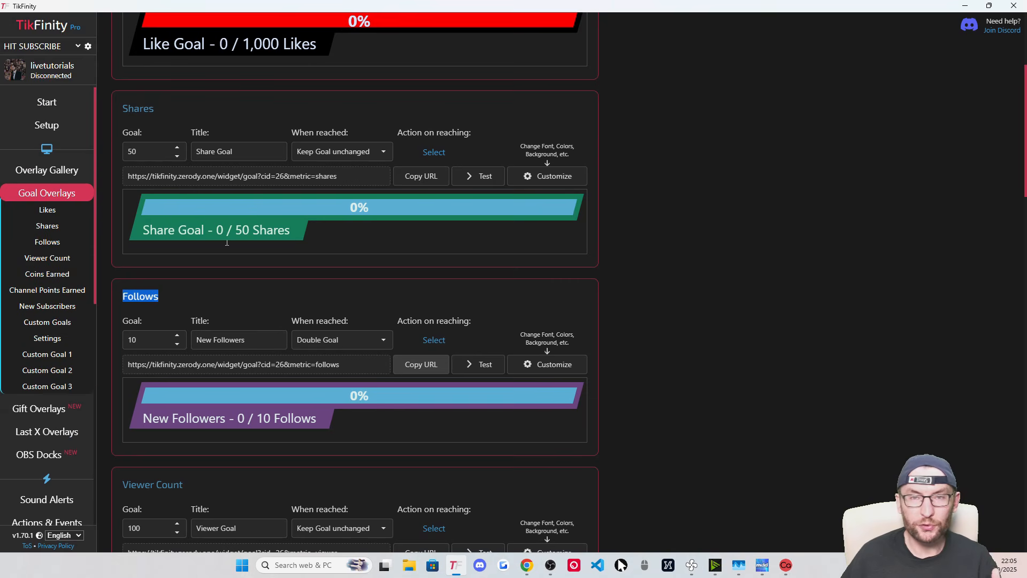
Add a Labels > Chat widget in Casterlabs' Widgets & Alerts and copy its link
{"action": "left_click", "coordinate": [964, 6]}
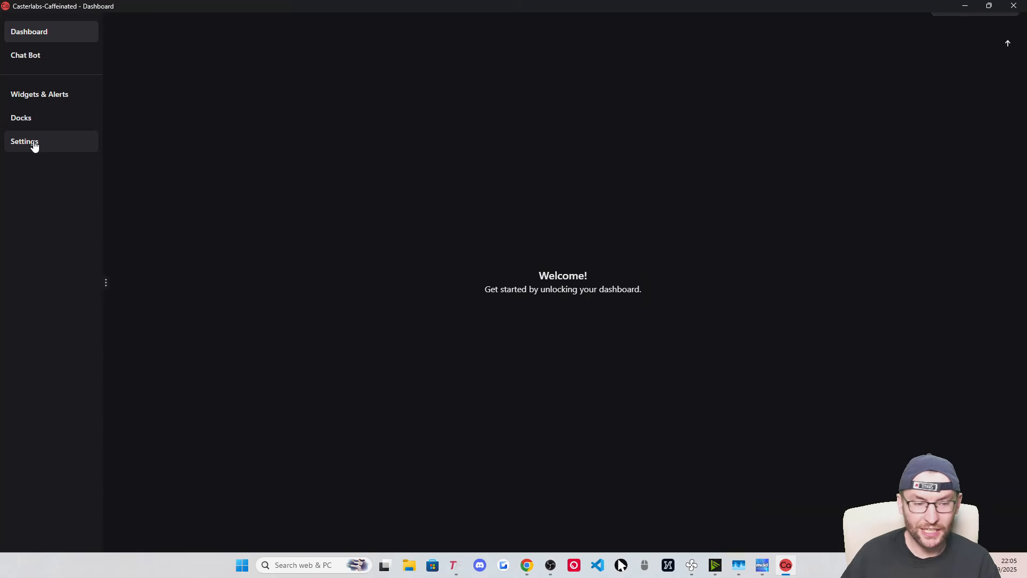
{"action": "left_click", "coordinate": [32, 142]}
{"action": "left_click", "coordinate": [182, 27]}
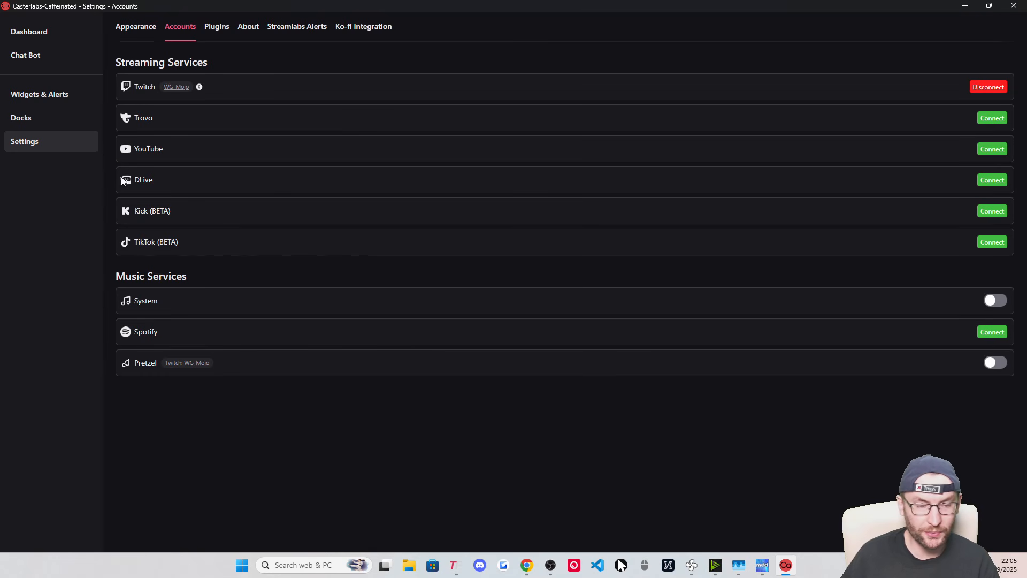
{"action": "left_click", "coordinate": [45, 97]}
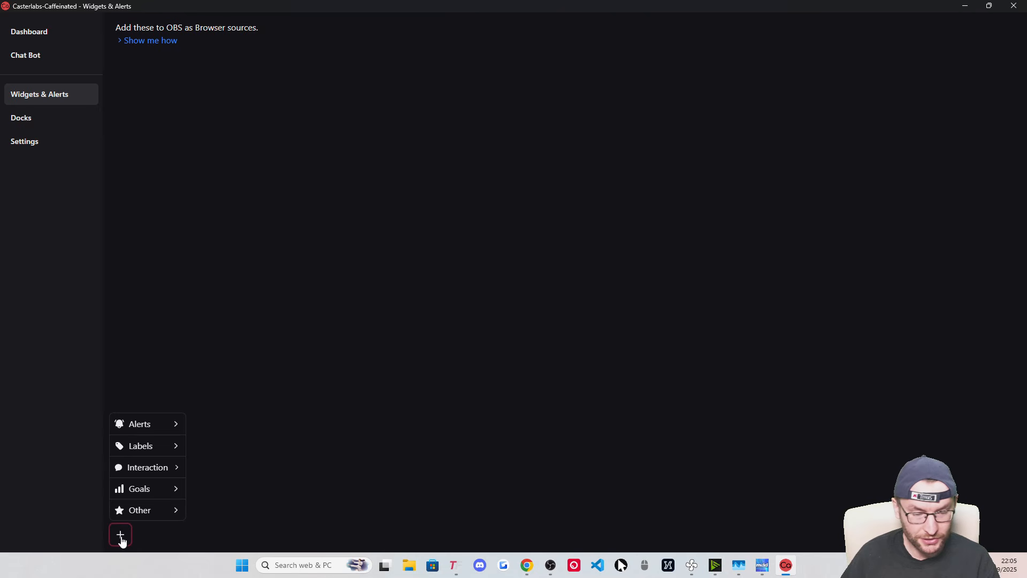
{"action": "mouse_move", "coordinate": [161, 446]}
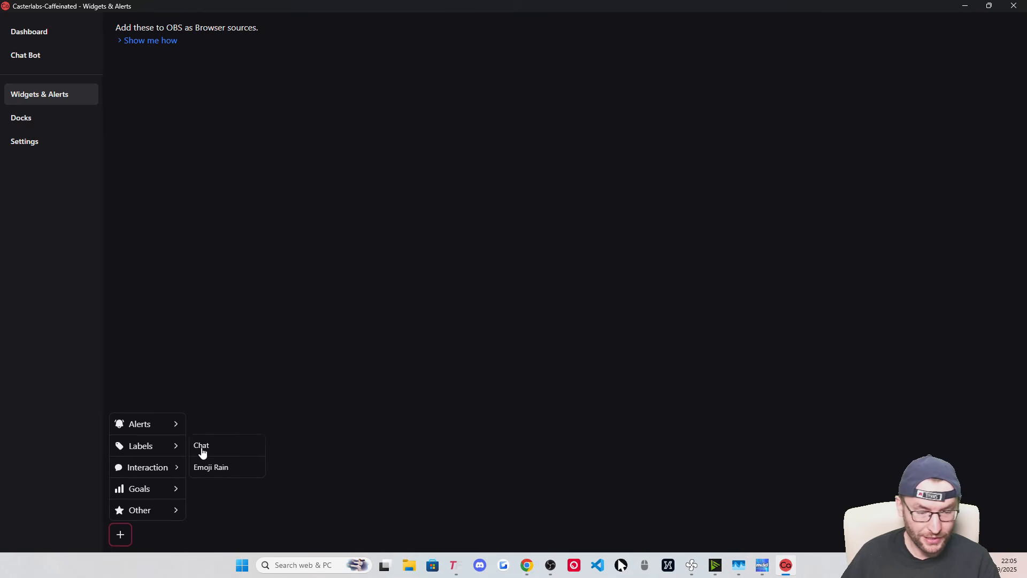
{"action": "left_click", "coordinate": [200, 446]}
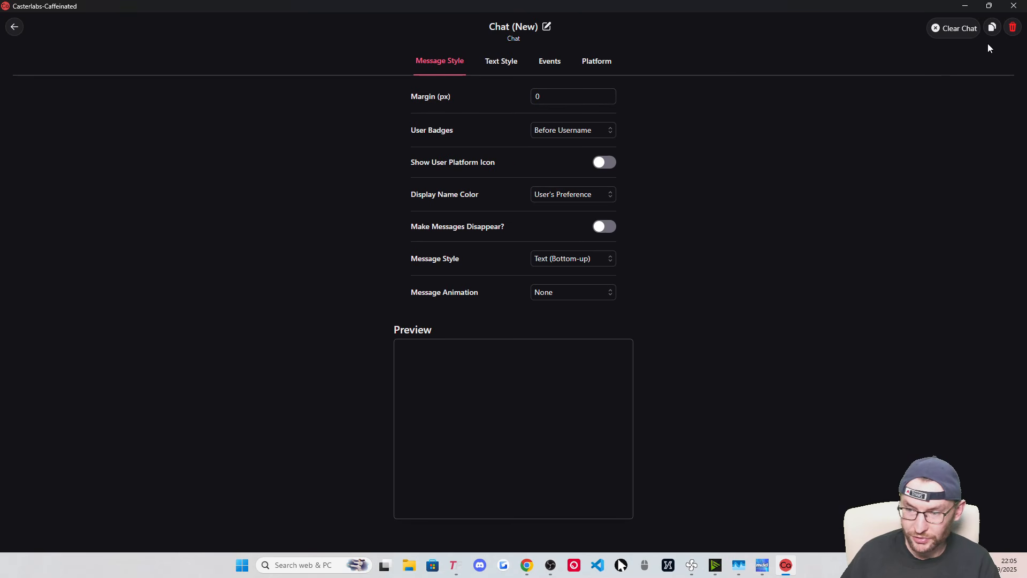
{"action": "left_click", "coordinate": [992, 29]}
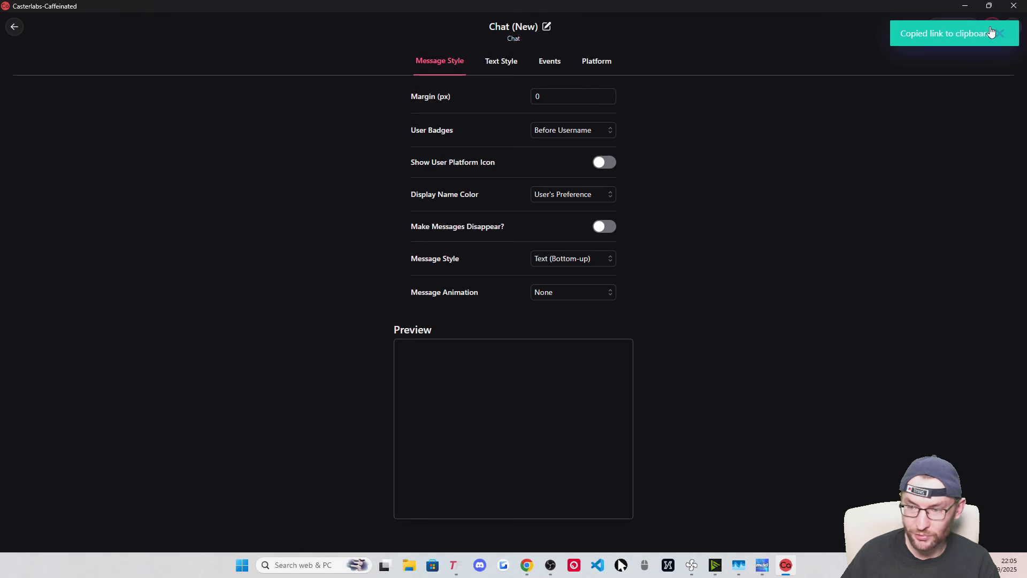
{"action": "left_click", "coordinate": [966, 7]}
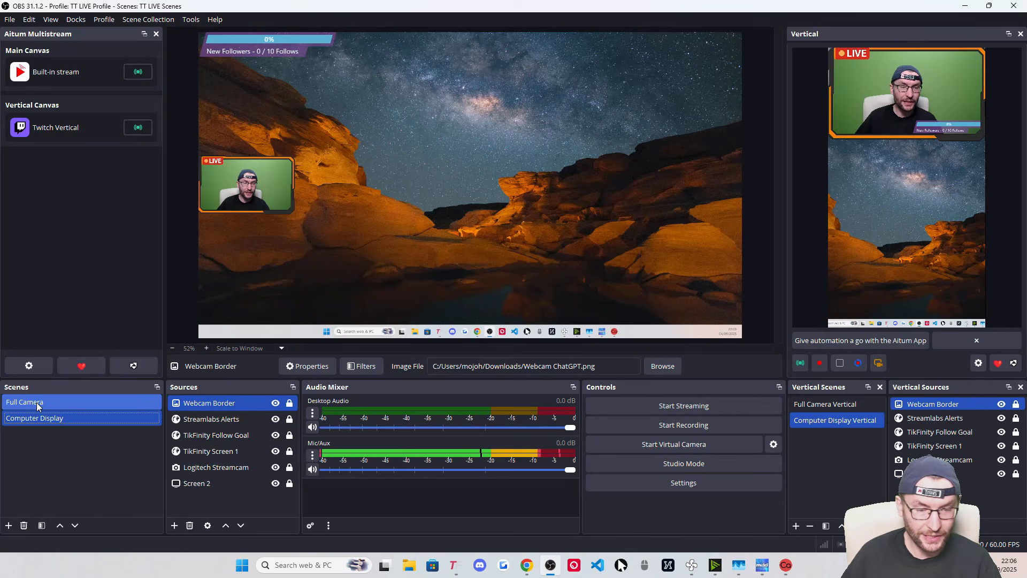
Create a Casterlabs Chat browser source in Full Camera with the pasted URL, width 450, height 600
{"action": "left_click", "coordinate": [37, 406]}
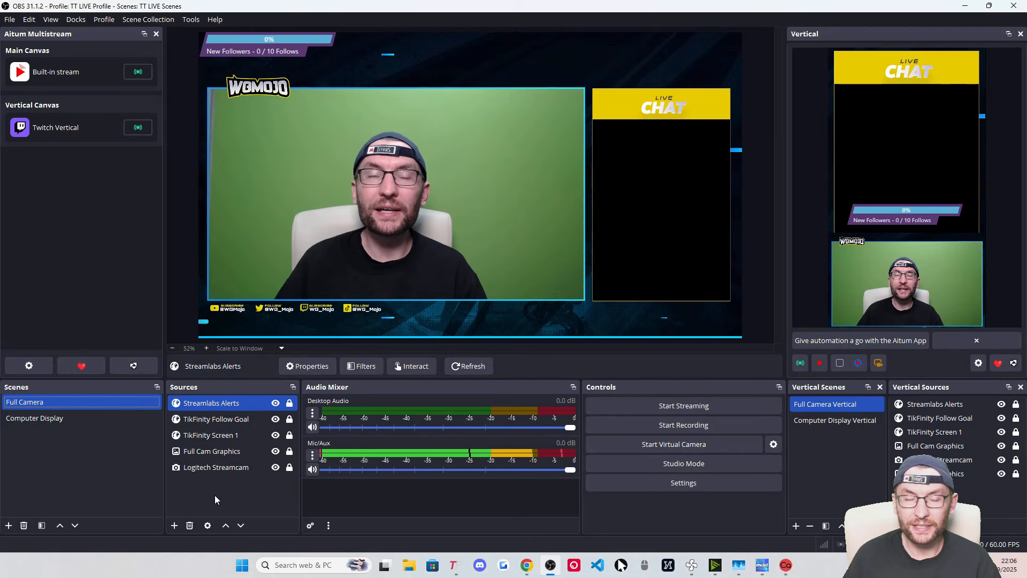
{"action": "left_click", "coordinate": [174, 526]}
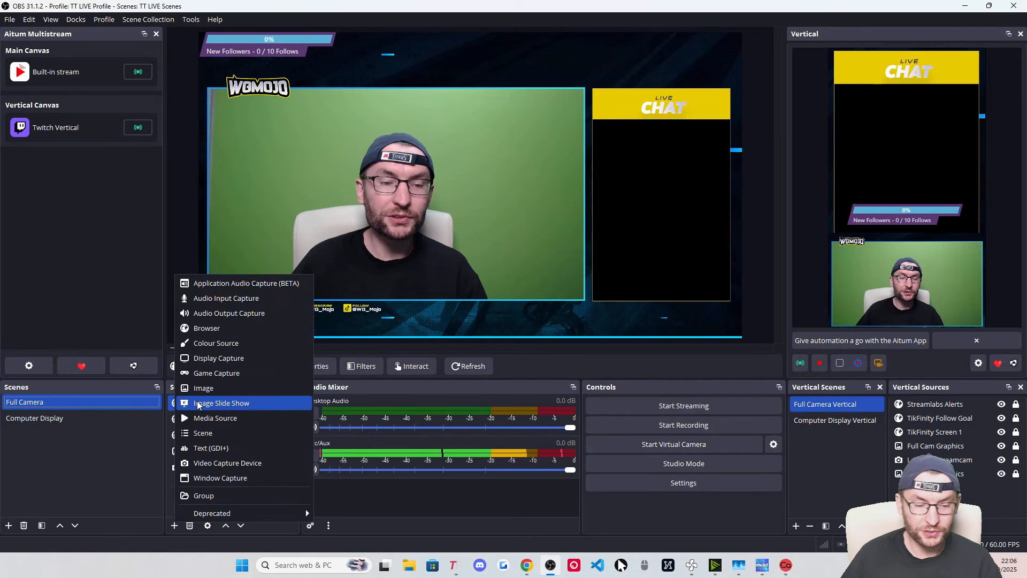
{"action": "left_click", "coordinate": [217, 328]}
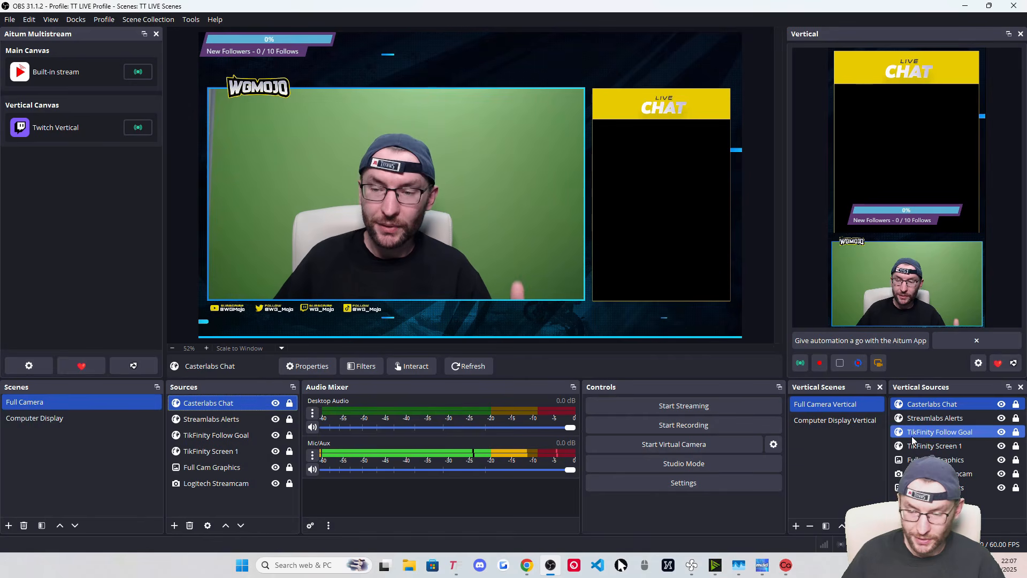
{"action": "left_click", "coordinate": [931, 405]}
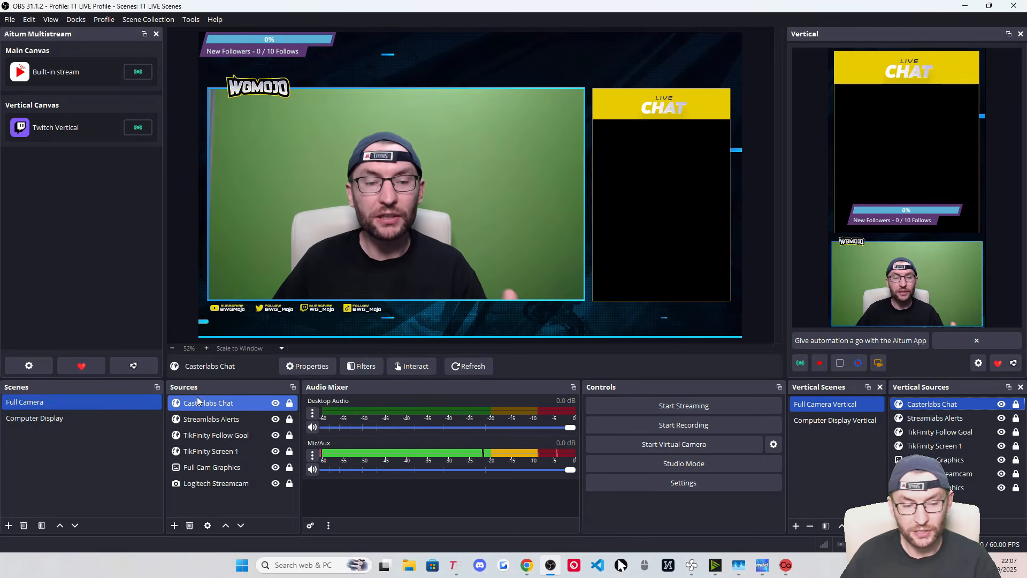
{"action": "double_click", "coordinate": [207, 407]}
{"action": "double_click", "coordinate": [407, 340]}
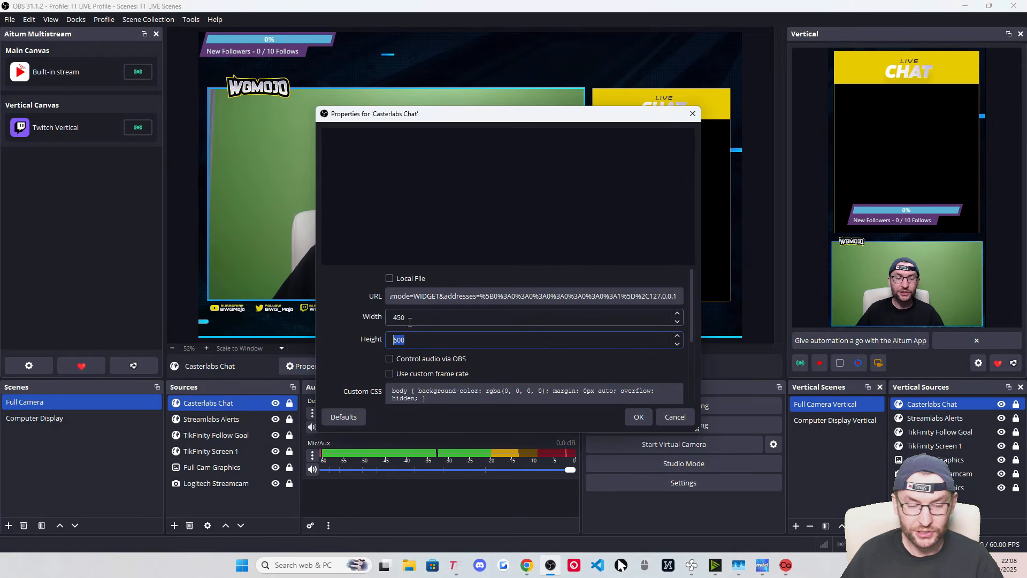
{"action": "double_click", "coordinate": [406, 317]}
{"action": "left_click", "coordinate": [638, 416]}
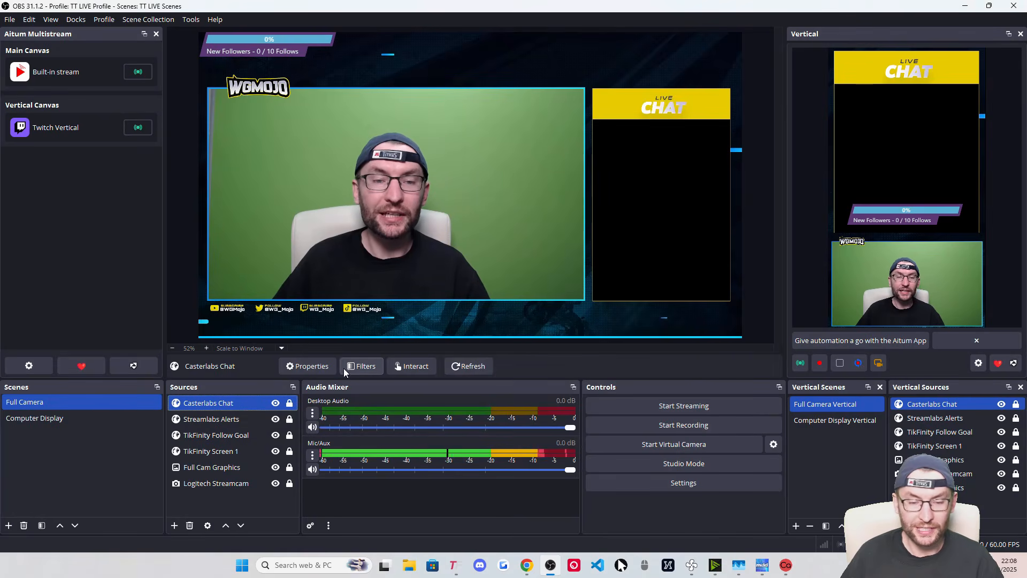
Check the Casterlabs Chat source in the Computer Display scene, then return to Casterlabs
{"action": "left_click", "coordinate": [47, 418]}
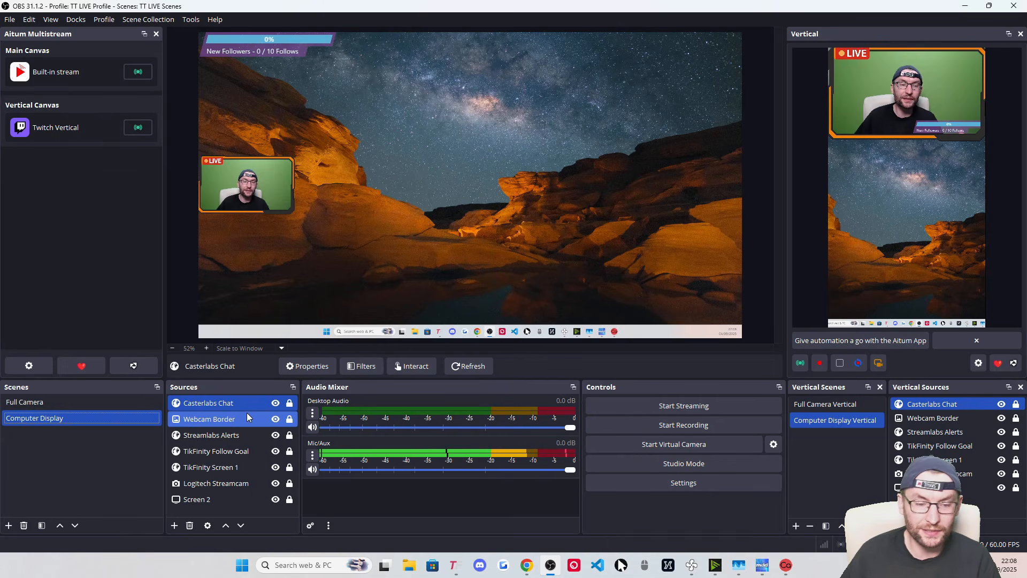
{"action": "left_click", "coordinate": [289, 402]}
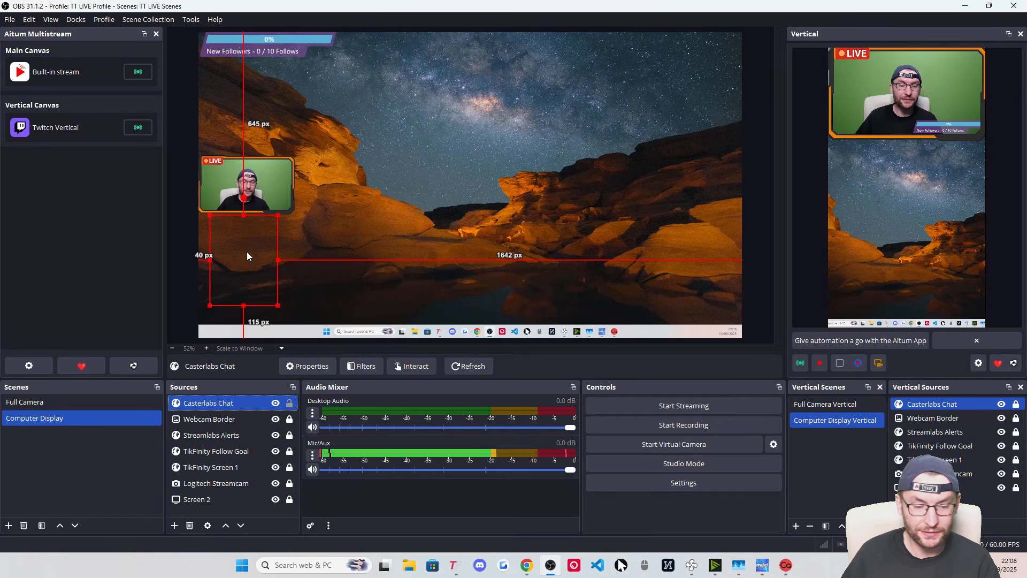
{"action": "left_click", "coordinate": [290, 403]}
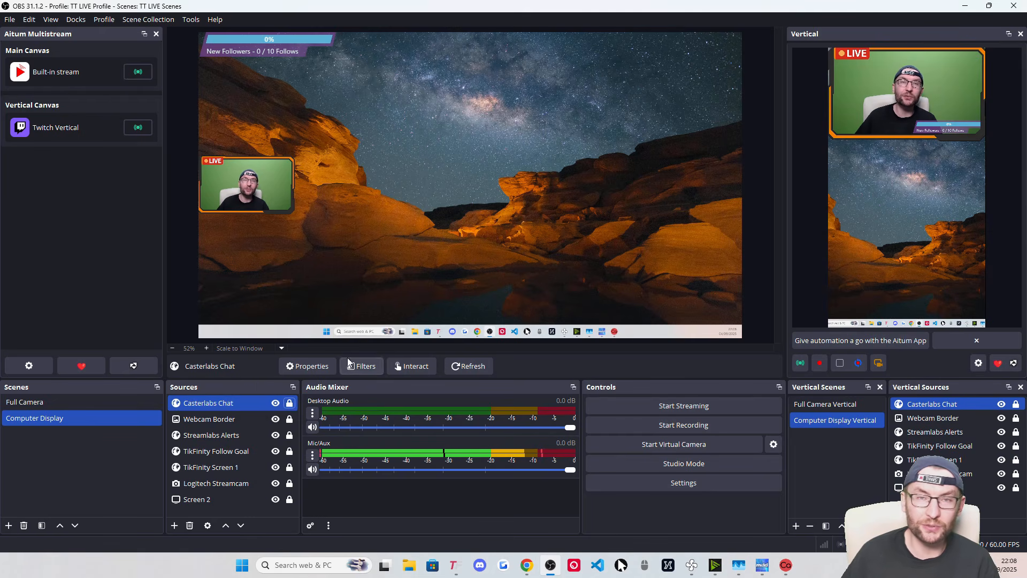
{"action": "key", "text": "alt+Tab"}
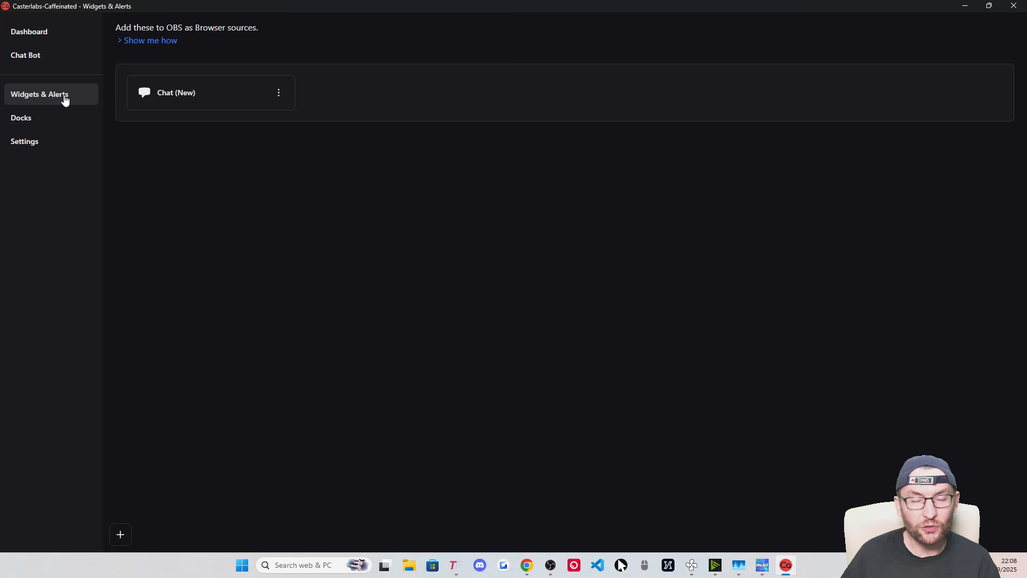
Copy the Stream Chat card's link from Casterlabs' Docks page and return to OBS
{"action": "left_click", "coordinate": [24, 123]}
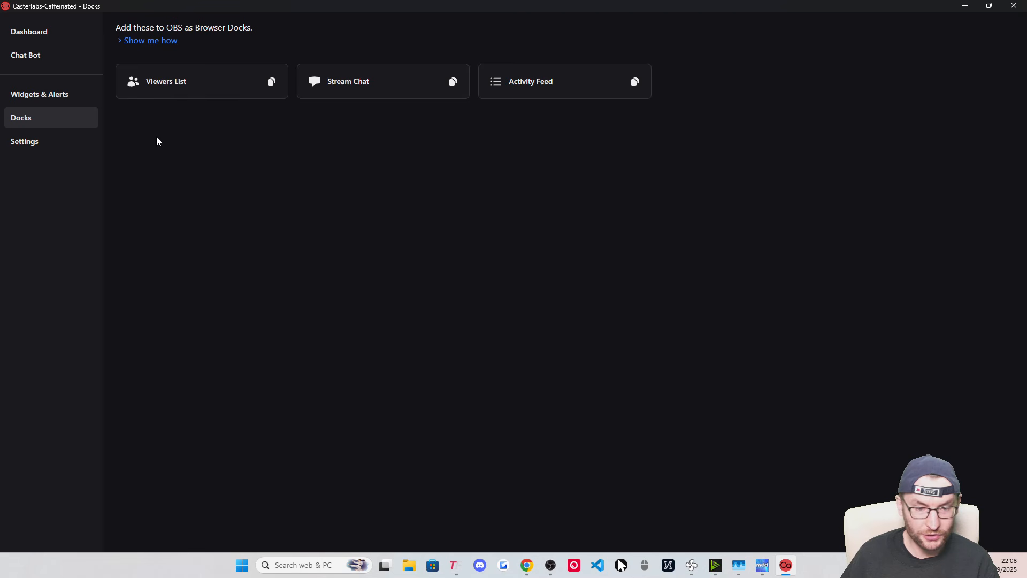
{"action": "left_click", "coordinate": [455, 83]}
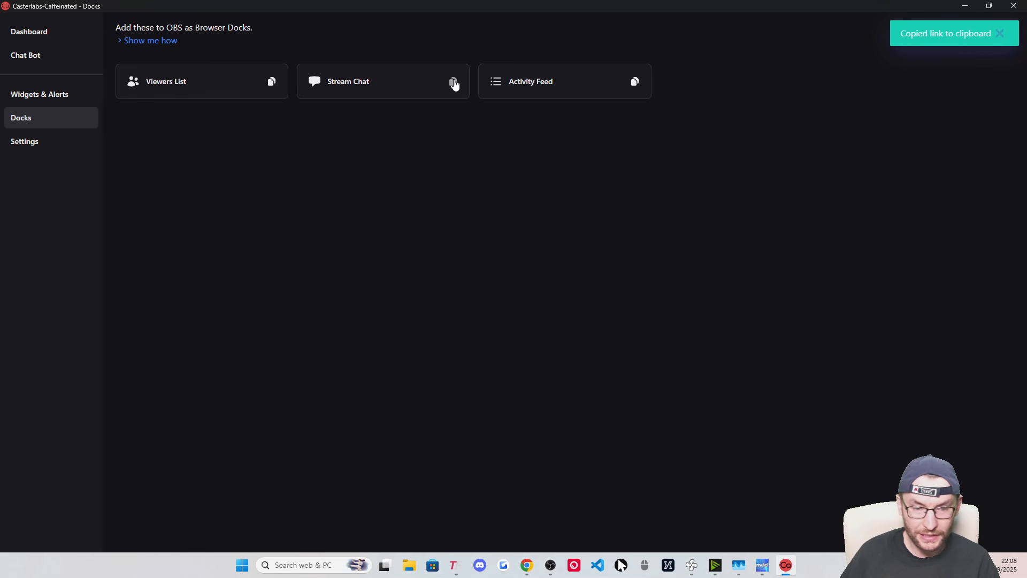
{"action": "left_click", "coordinate": [969, 6]}
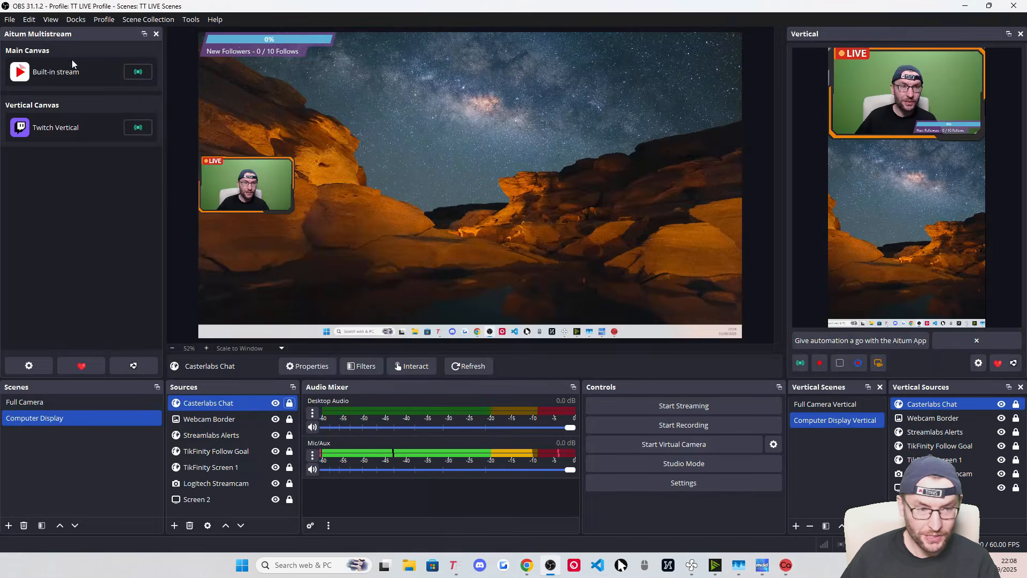
Replace the old Casterlabs Multistream Chat dock with a new custom dock named Casterlabs Chat
{"action": "left_click", "coordinate": [74, 22]}
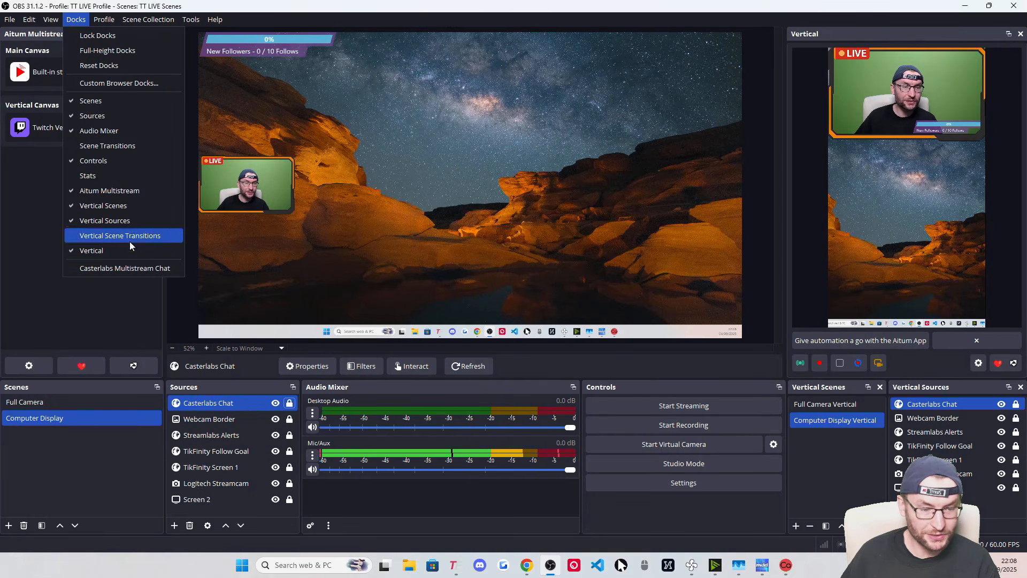
{"action": "left_click", "coordinate": [114, 84]}
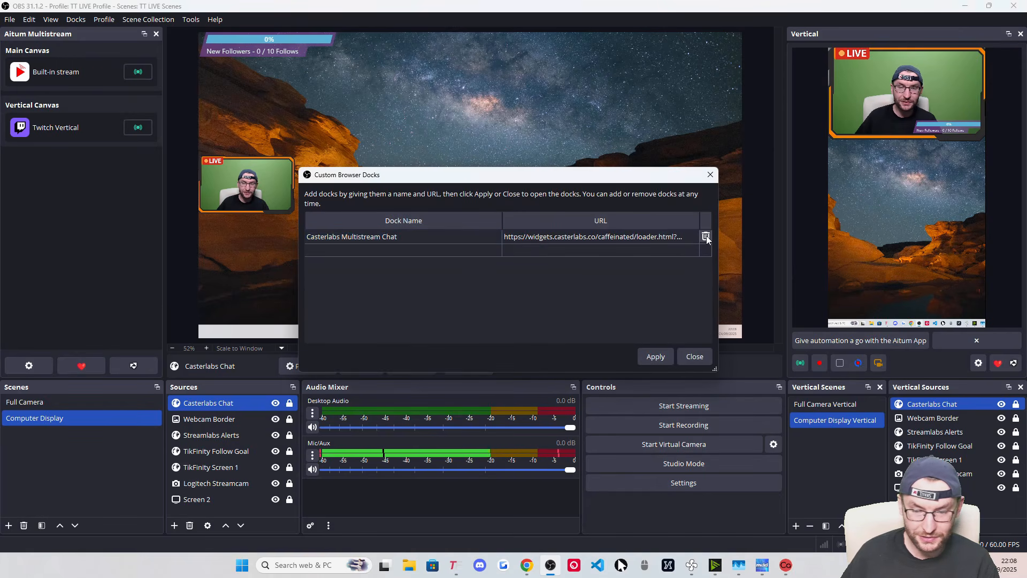
{"action": "left_click", "coordinate": [706, 236]}
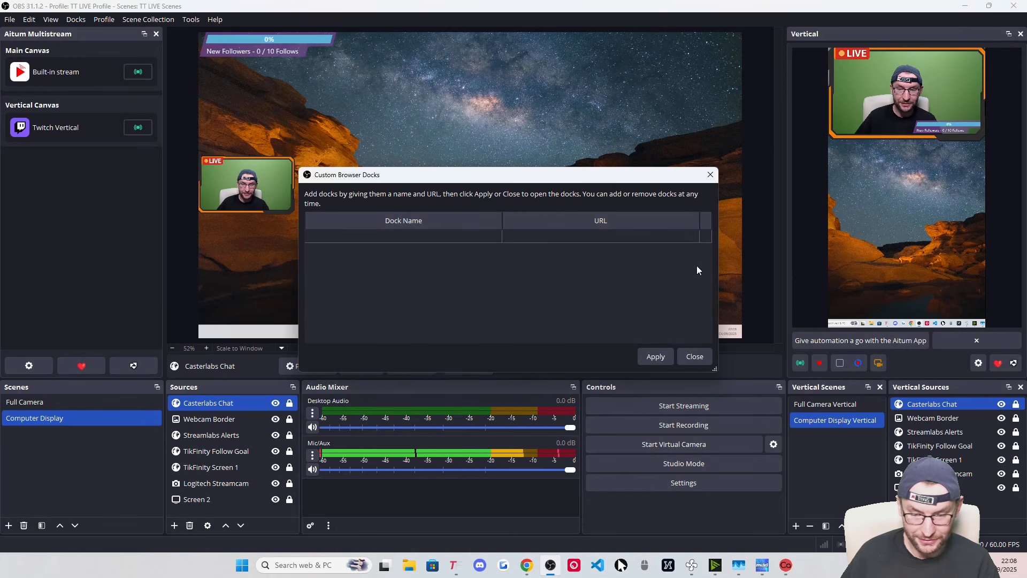
{"action": "double_click", "coordinate": [397, 235]}
{"action": "type", "text": "Casterlabs Chat"}
{"action": "double_click", "coordinate": [560, 239]}
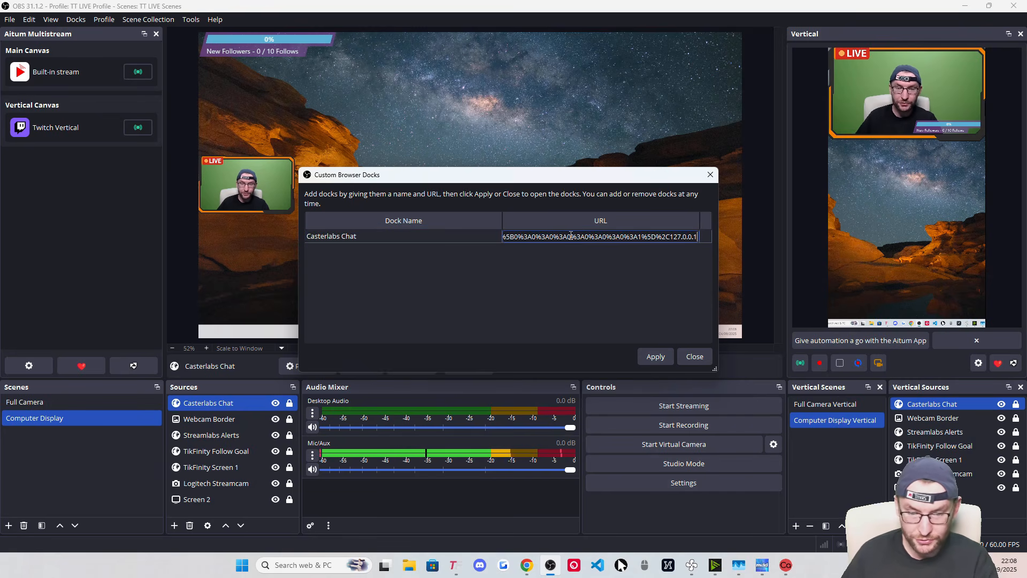
{"action": "left_click", "coordinate": [657, 357]}
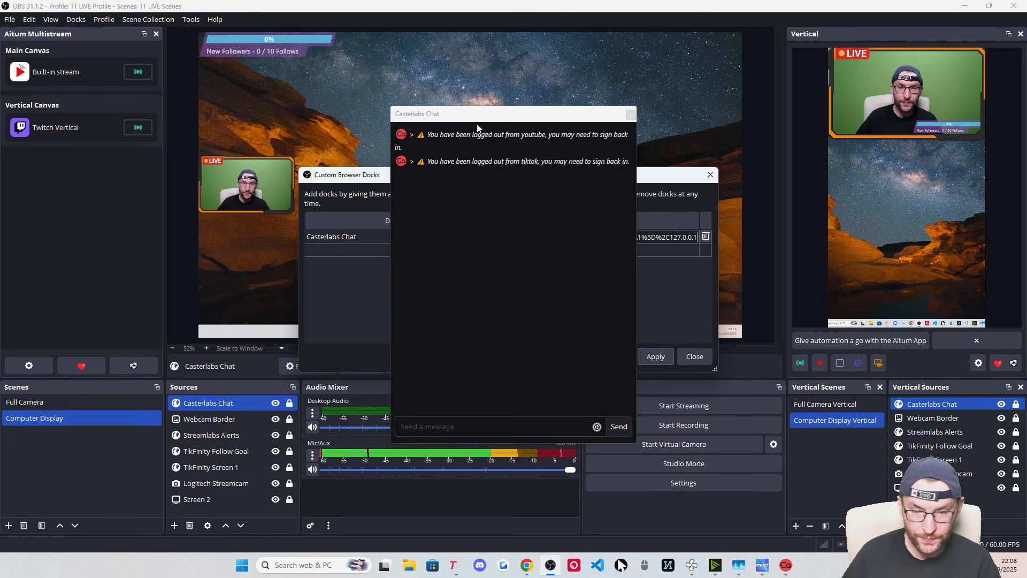
Dock the Casterlabs Chat panel and resize the chat and Aitum panels beside the preview
{"action": "left_click_drag", "start_coordinate": [477, 123], "coordinate": [182, 158]}
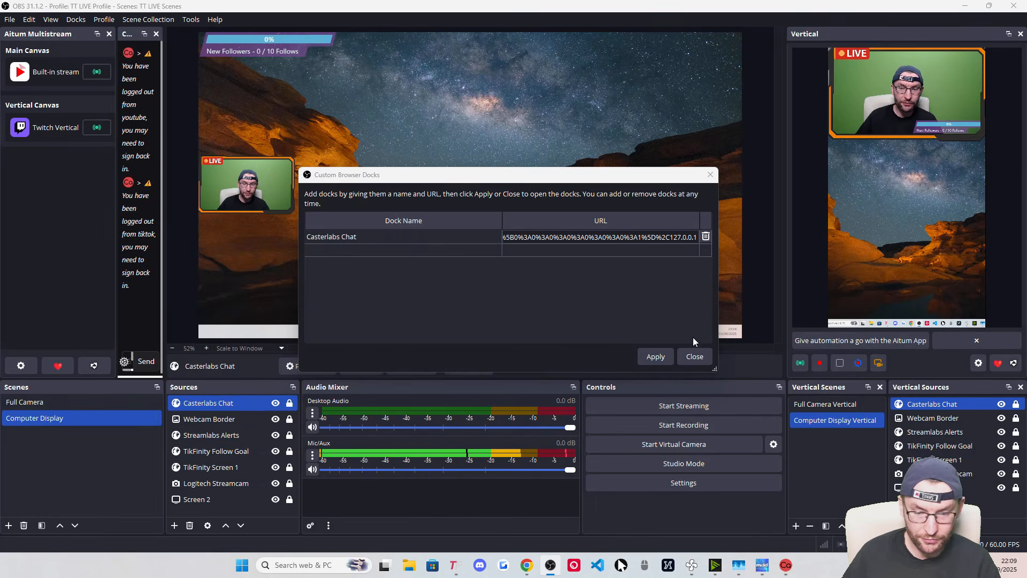
{"action": "left_click", "coordinate": [694, 358]}
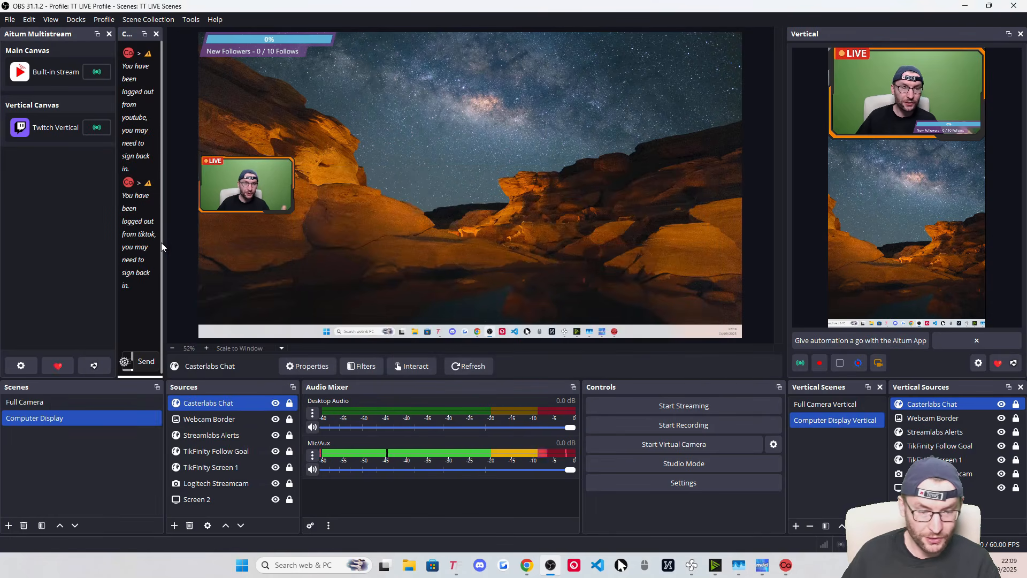
{"action": "left_click_drag", "start_coordinate": [162, 239], "coordinate": [291, 237]}
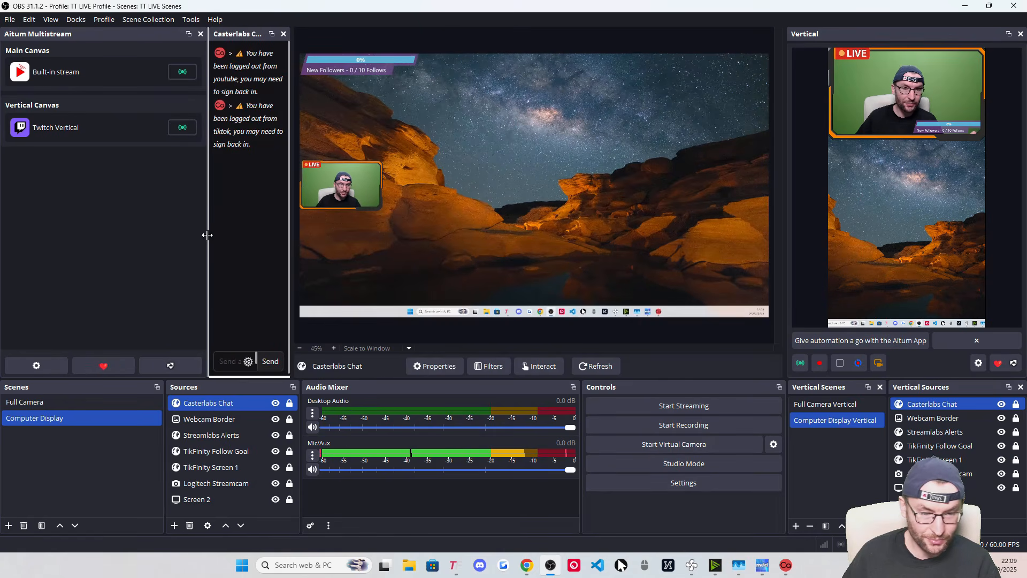
{"action": "left_click_drag", "start_coordinate": [207, 234], "coordinate": [101, 228]}
{"action": "left_click_drag", "start_coordinate": [290, 232], "coordinate": [309, 234]}
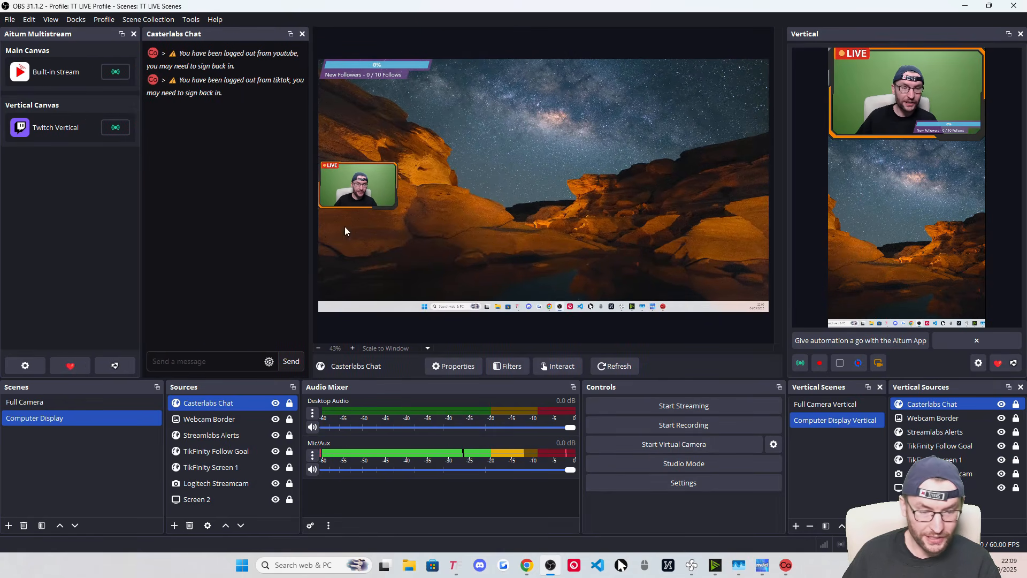
Delete the Casterlabs Chat entry from Custom Browser Docks
{"action": "left_click", "coordinate": [75, 19]}
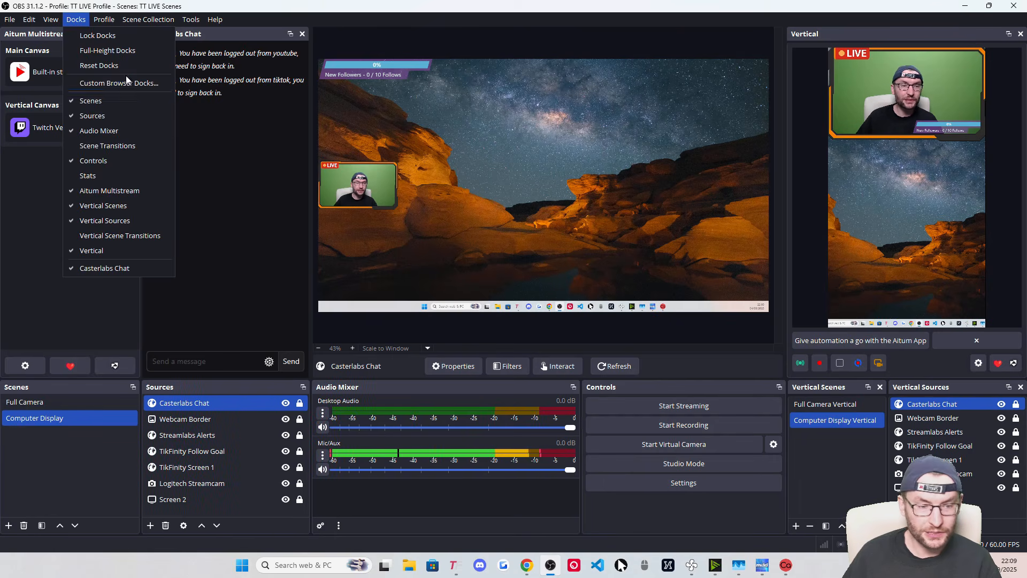
{"action": "left_click", "coordinate": [102, 83]}
{"action": "left_click", "coordinate": [705, 235]}
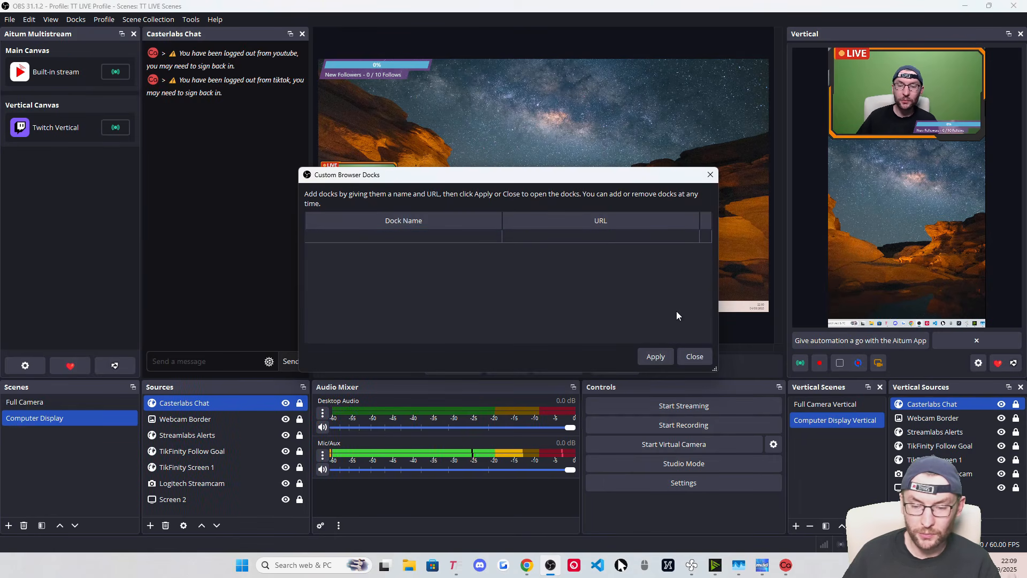
{"action": "left_click", "coordinate": [694, 357]}
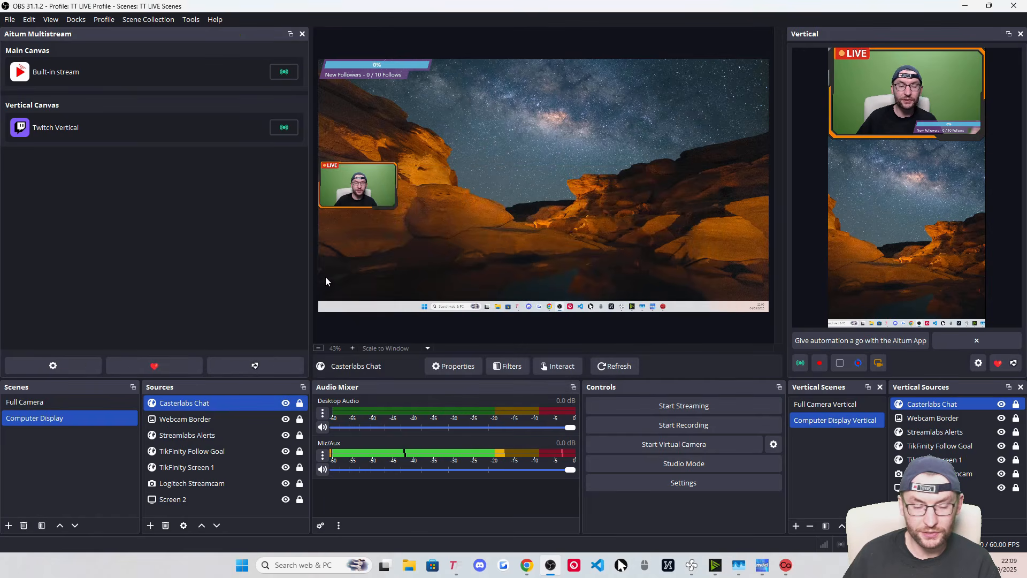
Tick Show Chat for TikFinity's OBS Dock 1, save it, and copy the Dock 1 URL
{"action": "left_click", "coordinate": [455, 566]}
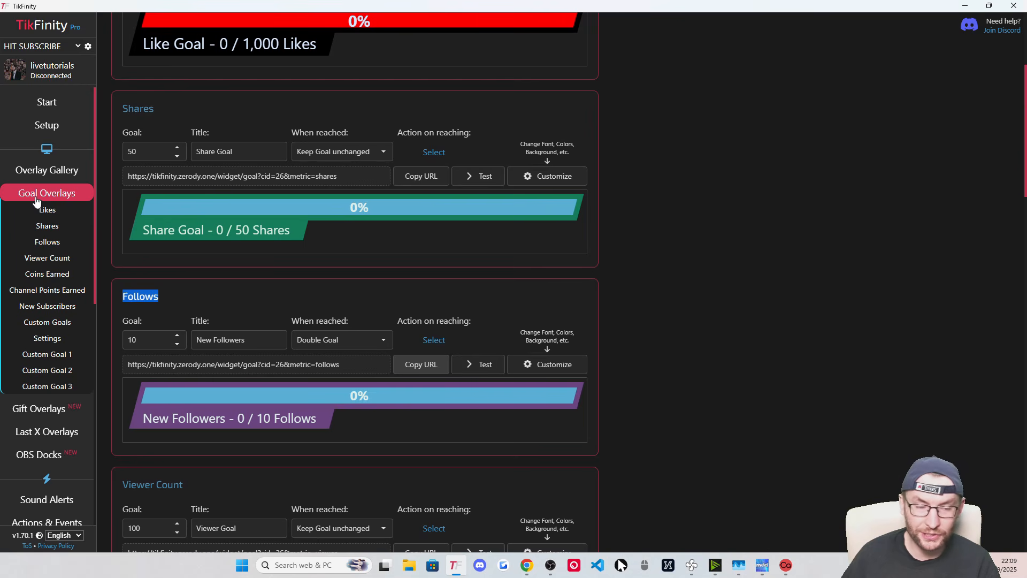
{"action": "scroll", "coordinate": [50, 177], "scroll_direction": "up", "scroll_amount": 1}
{"action": "scroll", "coordinate": [48, 268], "scroll_direction": "down", "scroll_amount": 2}
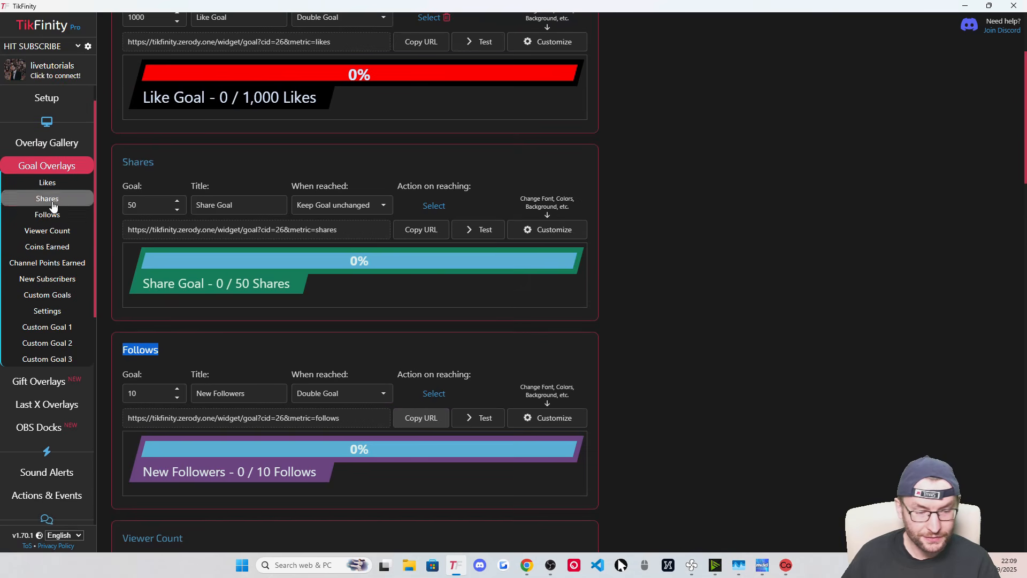
{"action": "left_click", "coordinate": [47, 394]}
{"action": "scroll", "coordinate": [47, 321], "scroll_direction": "down", "scroll_amount": 5}
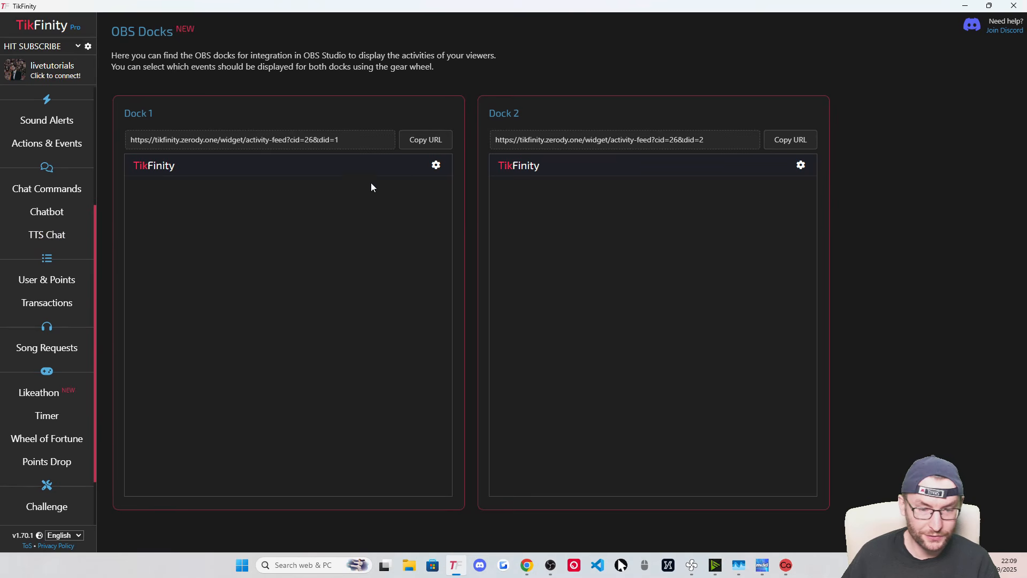
{"action": "left_click", "coordinate": [436, 166]}
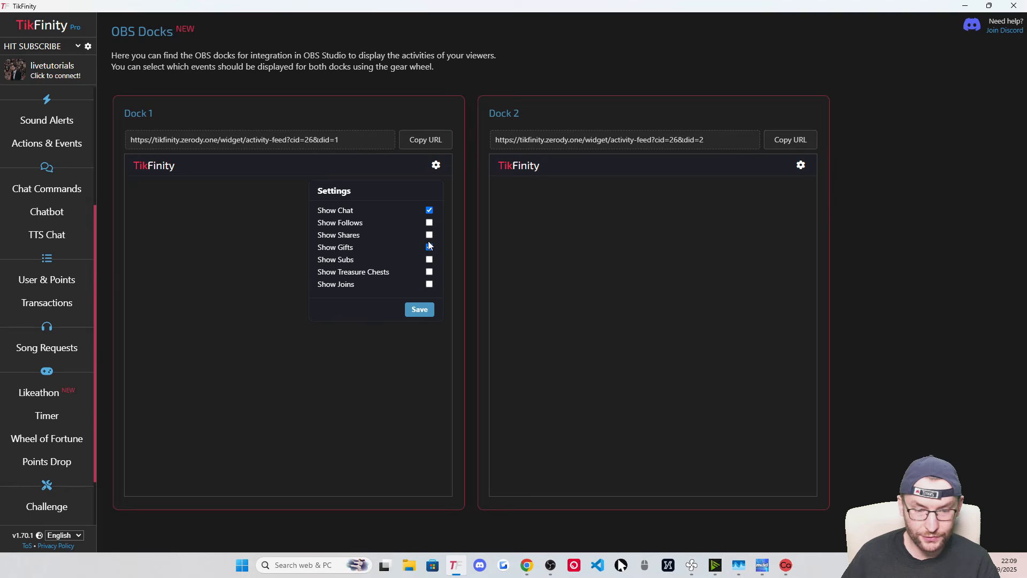
{"action": "left_click", "coordinate": [419, 309]}
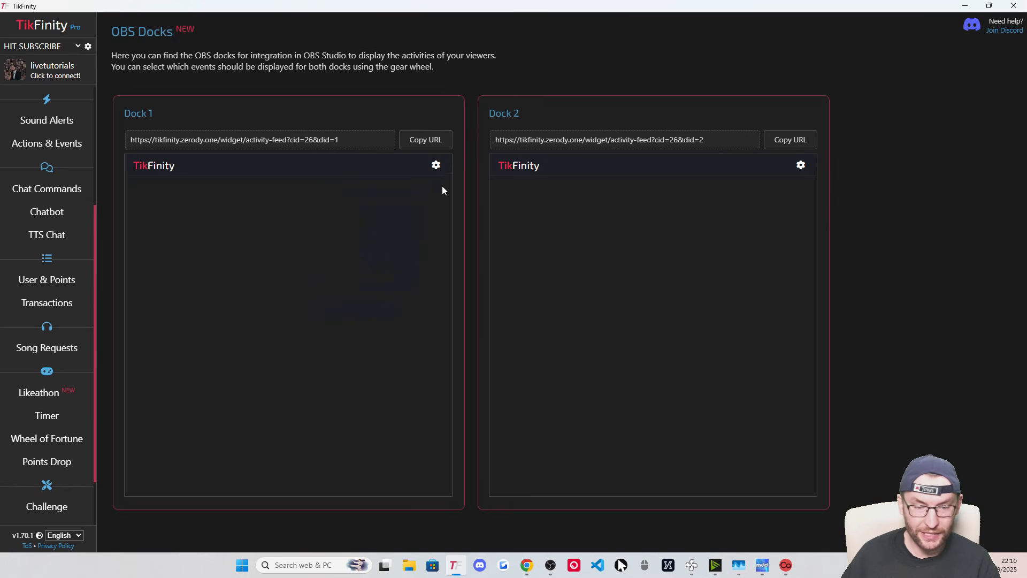
{"action": "left_click", "coordinate": [433, 142]}
{"action": "left_click", "coordinate": [966, 6]}
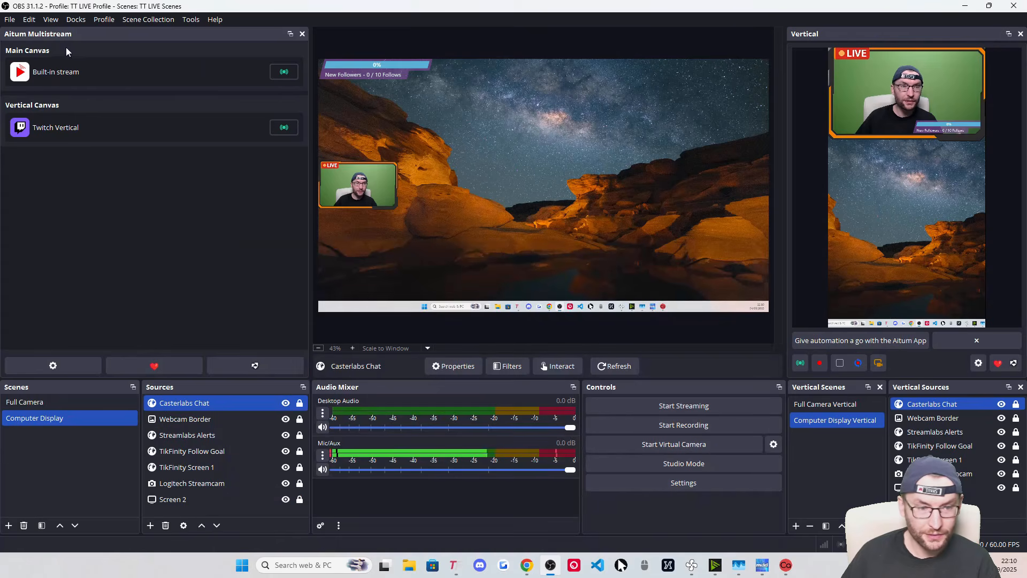
{"action": "left_click", "coordinate": [75, 19]}
Create a 'TikFinity Chat + Gifts' custom dock with the pasted TikFinity URL and dock it into the layout
{"action": "left_click", "coordinate": [126, 80]}
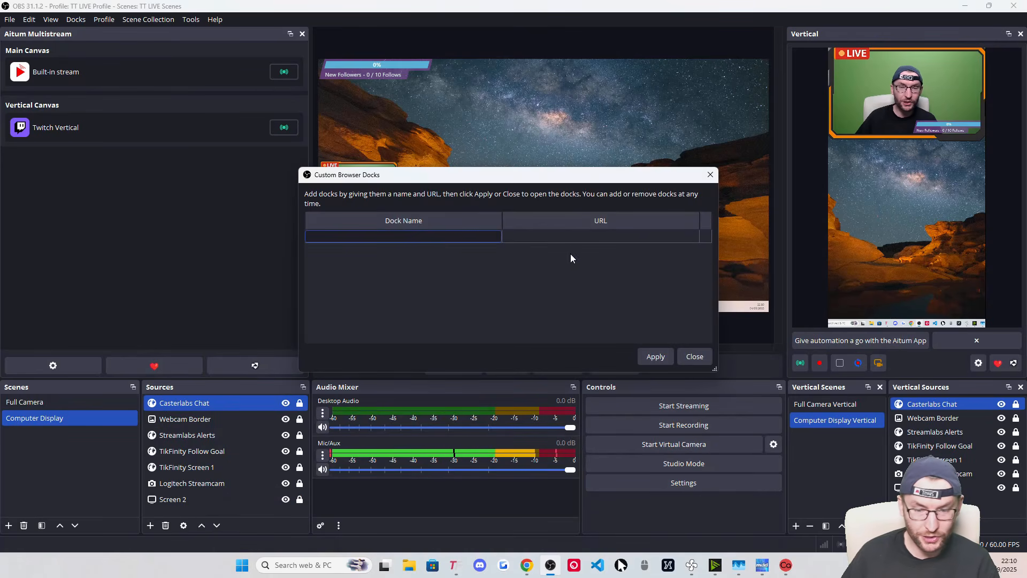
{"action": "type", "text": "TikFinity Chat + Gifts"}
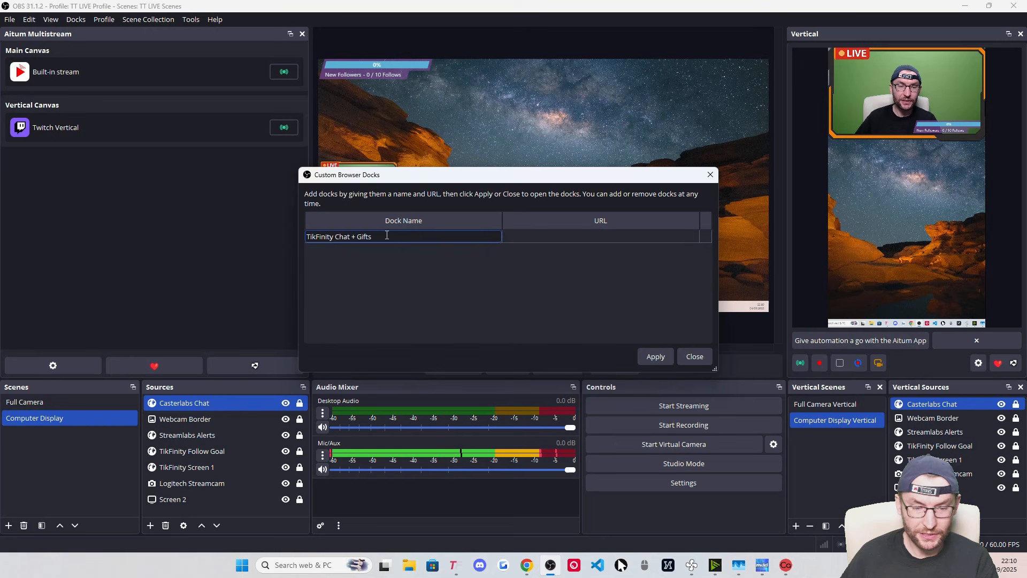
{"action": "left_click_drag", "start_coordinate": [387, 235], "coordinate": [290, 235]}
{"action": "left_click", "coordinate": [531, 236]}
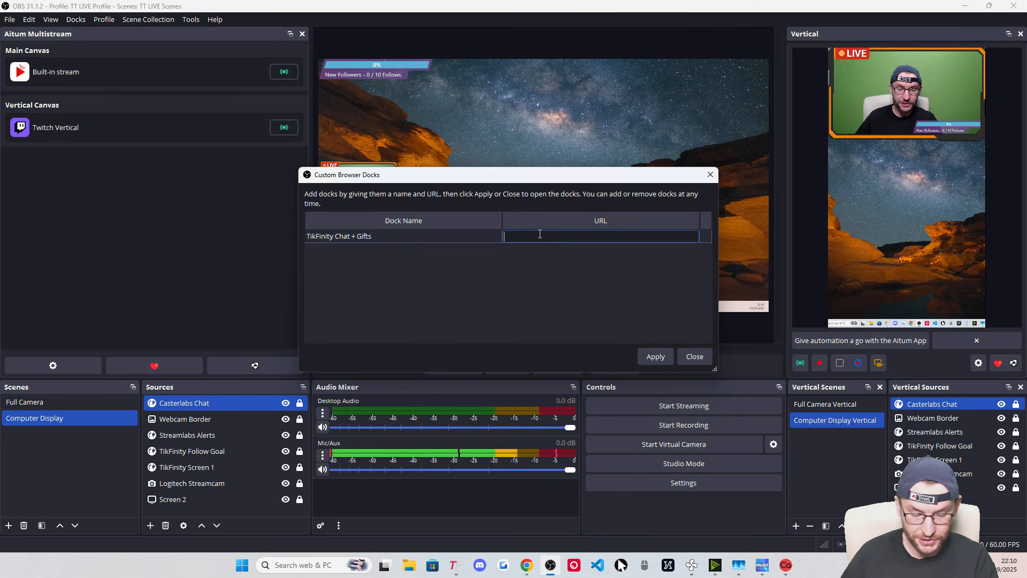
{"action": "left_click", "coordinate": [656, 357]}
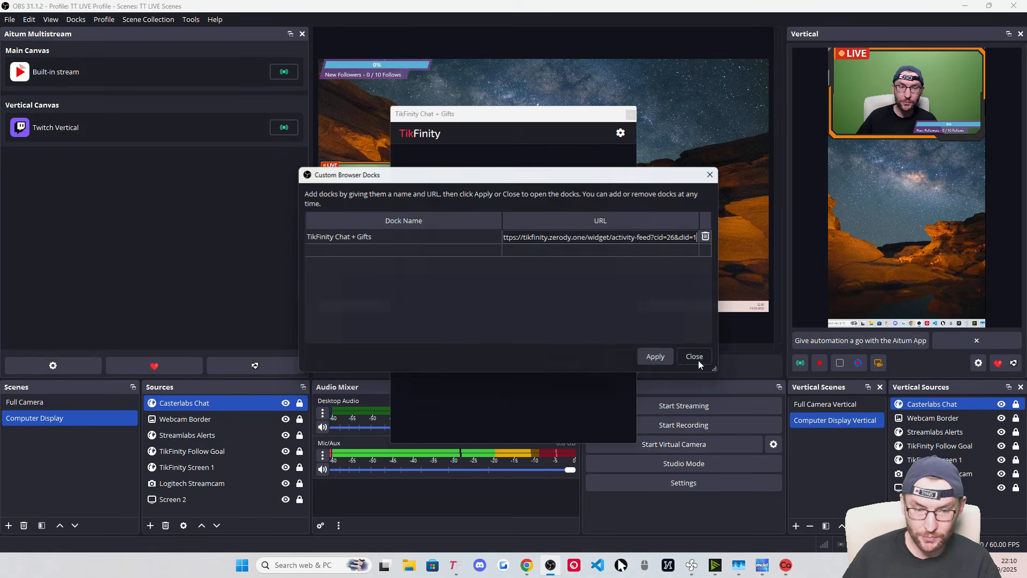
{"action": "left_click", "coordinate": [695, 356]}
{"action": "left_click_drag", "start_coordinate": [454, 117], "coordinate": [136, 177]}
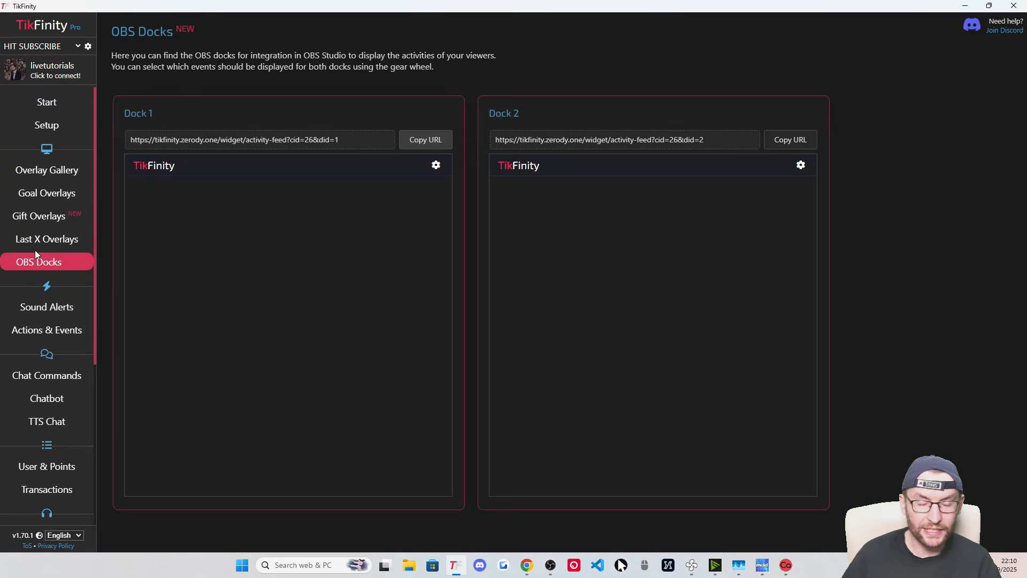
Copy the Chat overlay URL from TikFinity's Overlay Gallery and return to OBS
{"action": "left_click", "coordinate": [46, 172]}
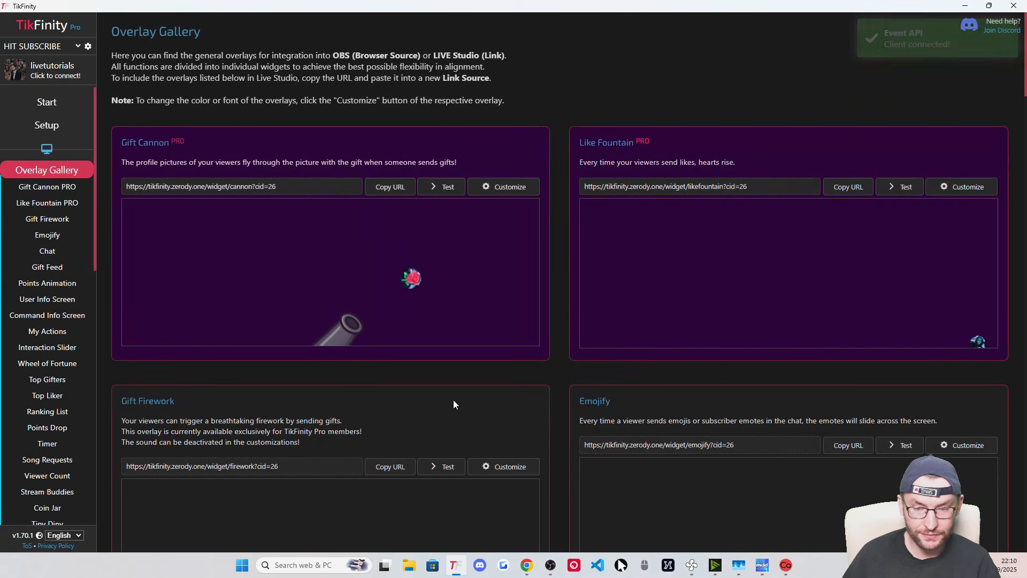
{"action": "left_click", "coordinate": [53, 250]}
{"action": "scroll", "coordinate": [368, 261], "scroll_direction": "up", "scroll_amount": 1}
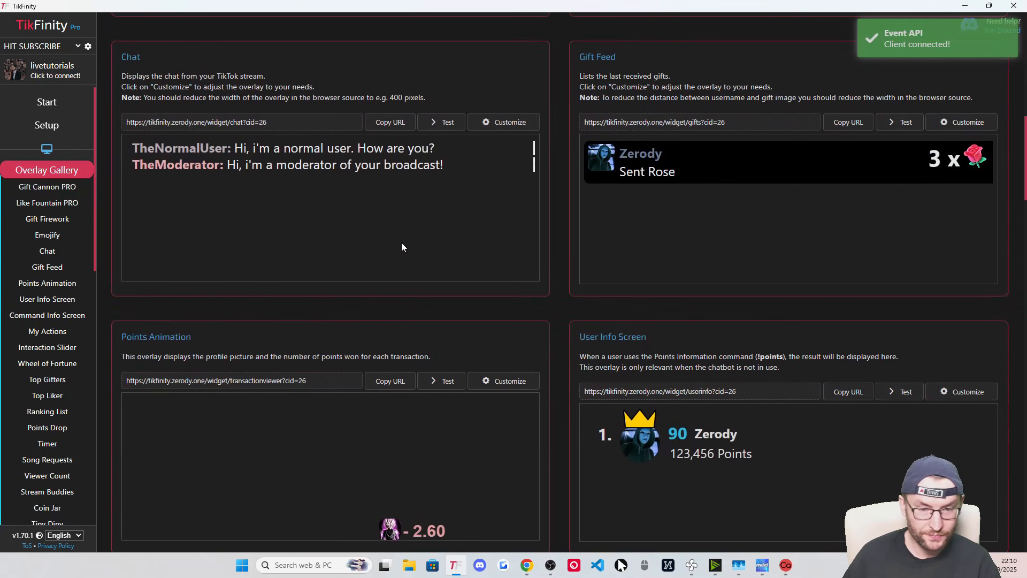
{"action": "left_click", "coordinate": [398, 123]}
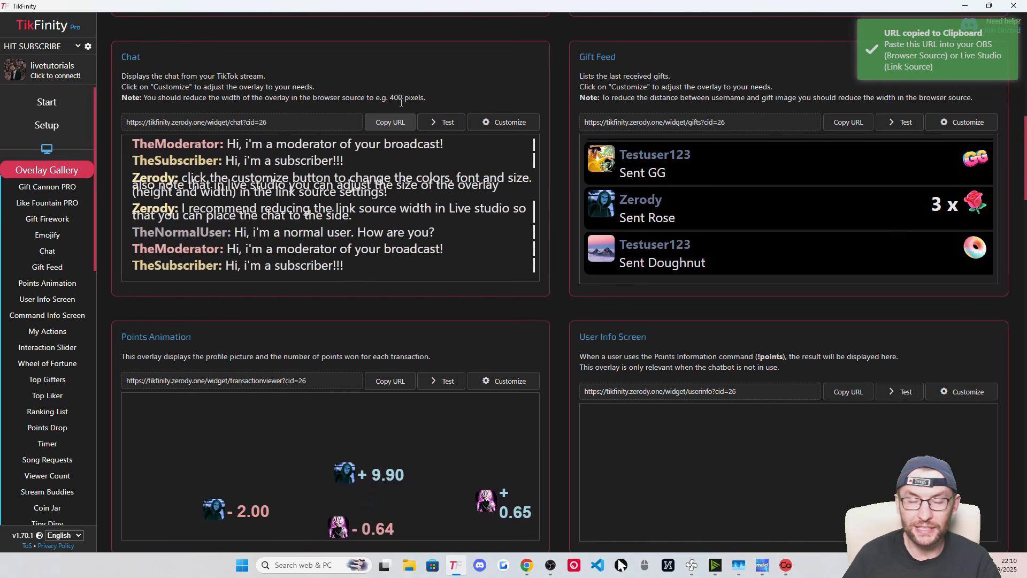
{"action": "left_click", "coordinate": [965, 6]}
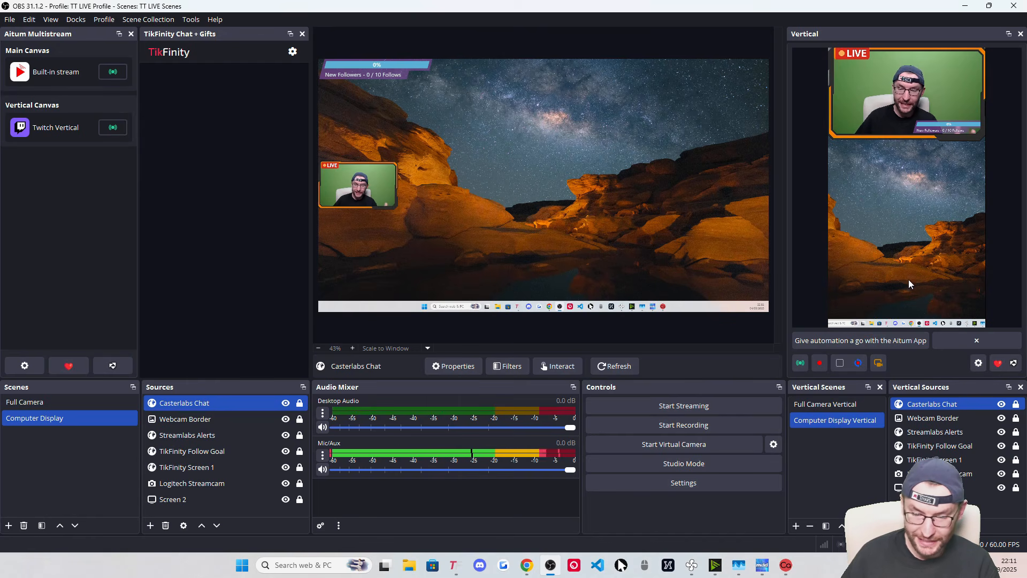
In Vertical settings, tick Backtrack runs while streaming/recording and set the length to 60 s
{"action": "left_click", "coordinate": [978, 362]}
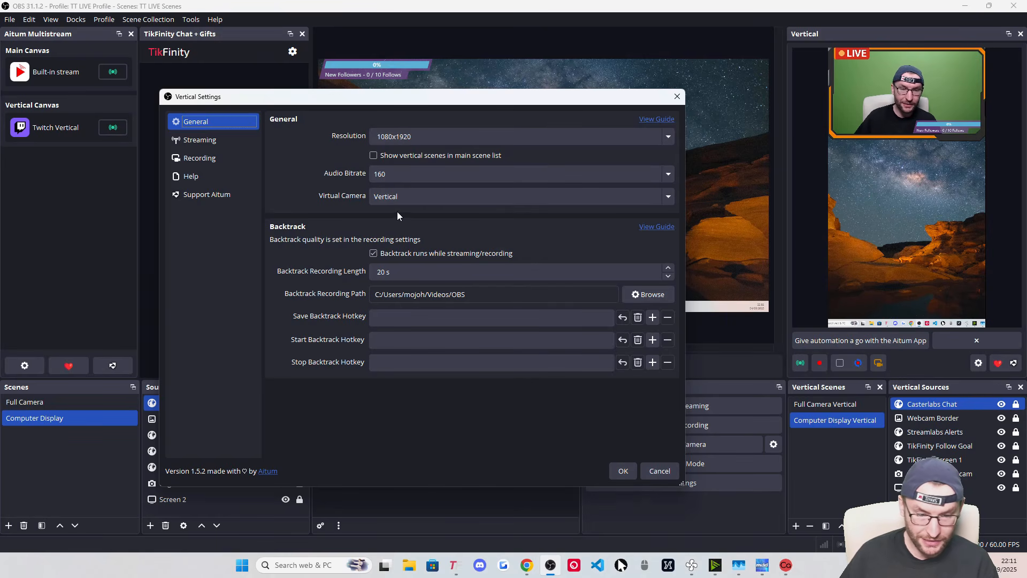
{"action": "left_click", "coordinate": [373, 253]}
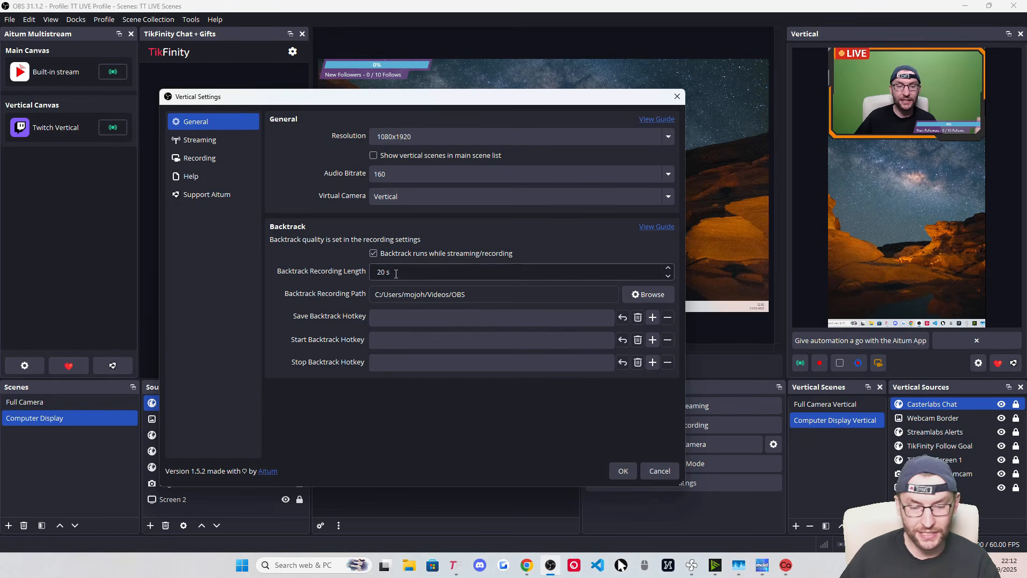
{"action": "double_click", "coordinate": [373, 273]}
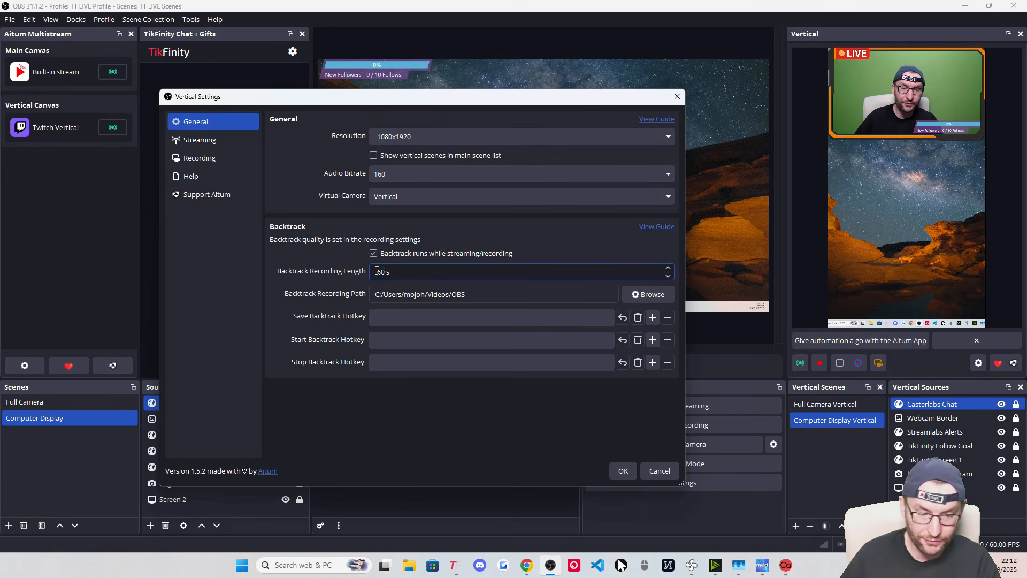
{"action": "left_click", "coordinate": [342, 257]}
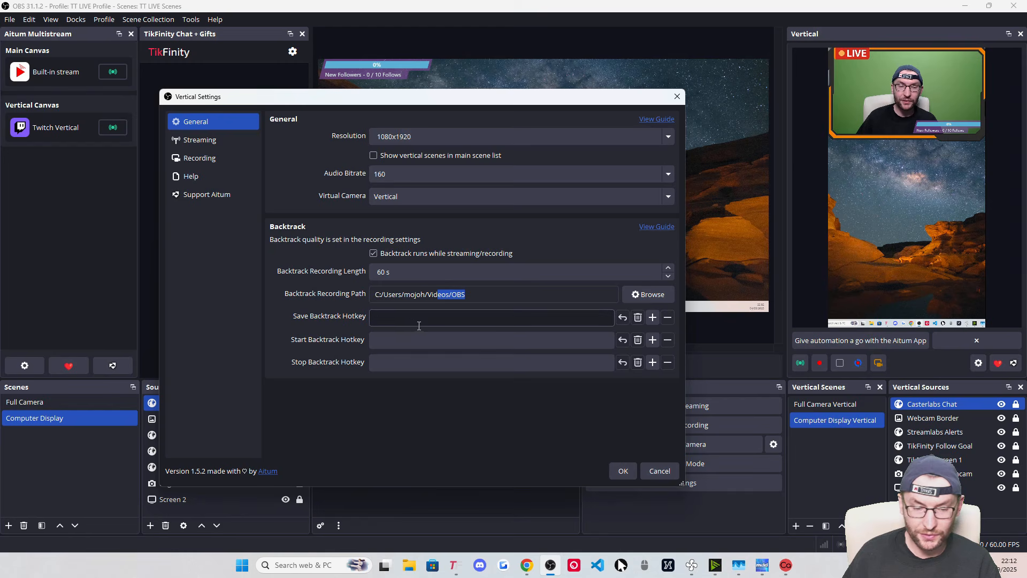
{"action": "left_click", "coordinate": [399, 317]}
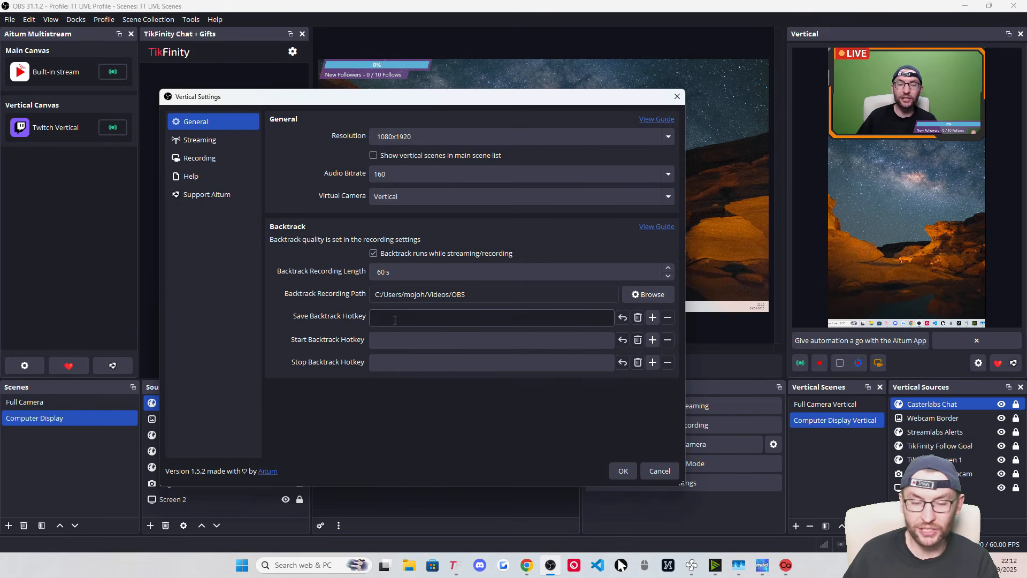
{"action": "left_click", "coordinate": [224, 141]}
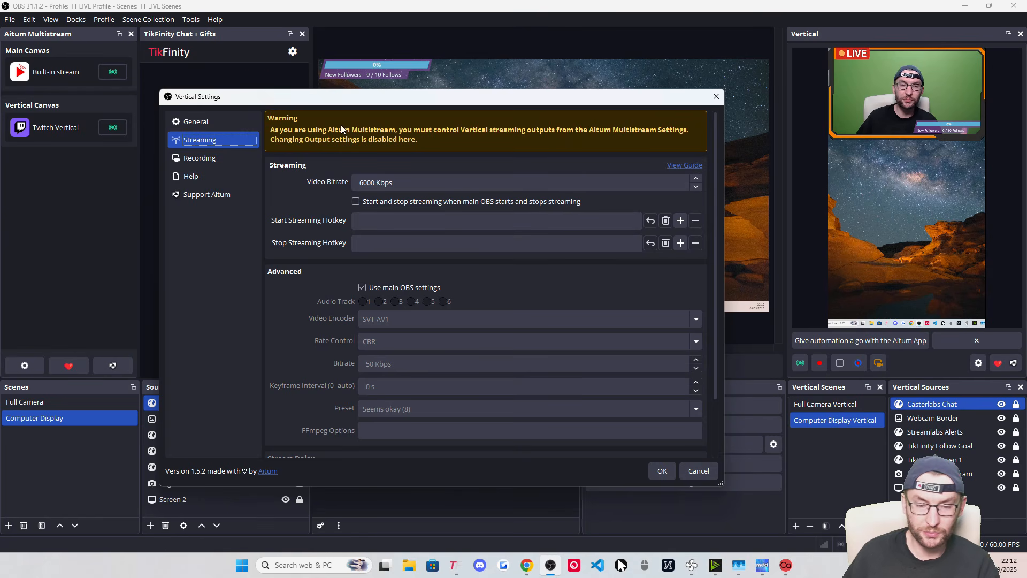
Scroll through the vertical canvas Streaming settings to review them
{"action": "scroll", "coordinate": [359, 138], "scroll_direction": "down", "scroll_amount": 2}
{"action": "scroll", "coordinate": [357, 161], "scroll_direction": "up", "scroll_amount": 2}
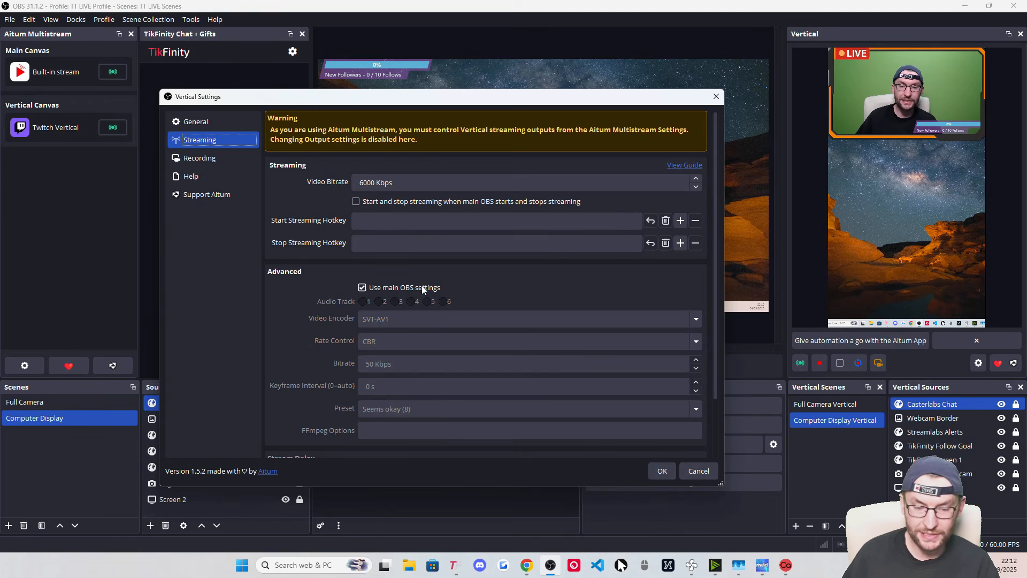
{"action": "scroll", "coordinate": [287, 236], "scroll_direction": "down", "scroll_amount": 2}
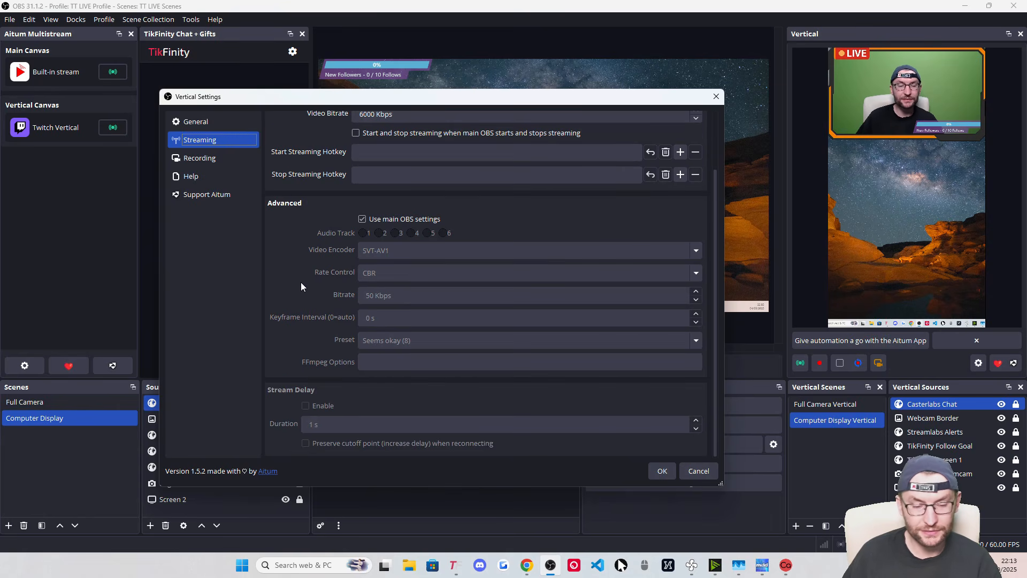
{"action": "scroll", "coordinate": [267, 230], "scroll_direction": "up", "scroll_amount": 2}
Check the vertical Recording settings, including the video bitrate, then save and close the dialog
{"action": "left_click", "coordinate": [206, 161]}
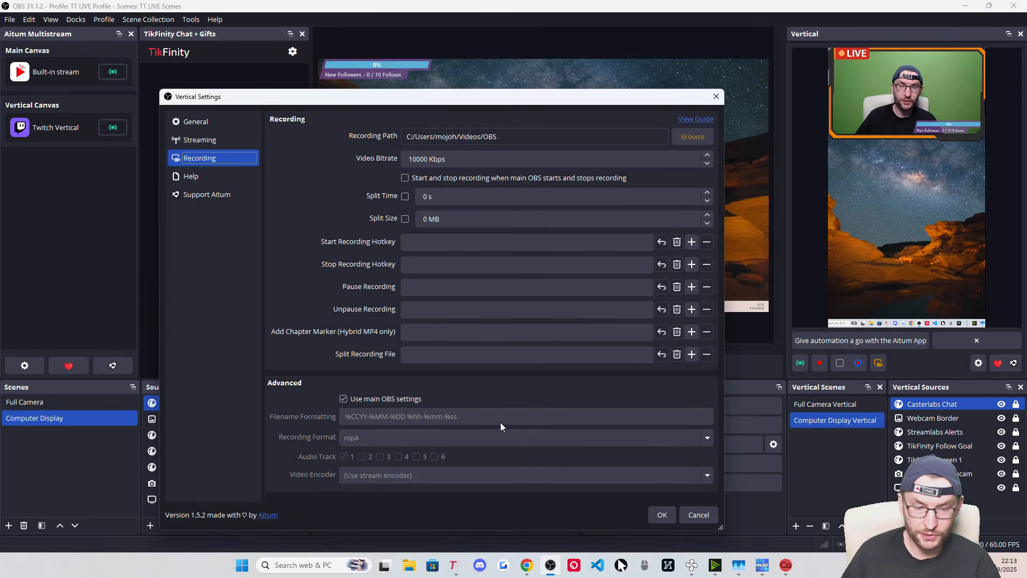
{"action": "left_click", "coordinate": [418, 159]}
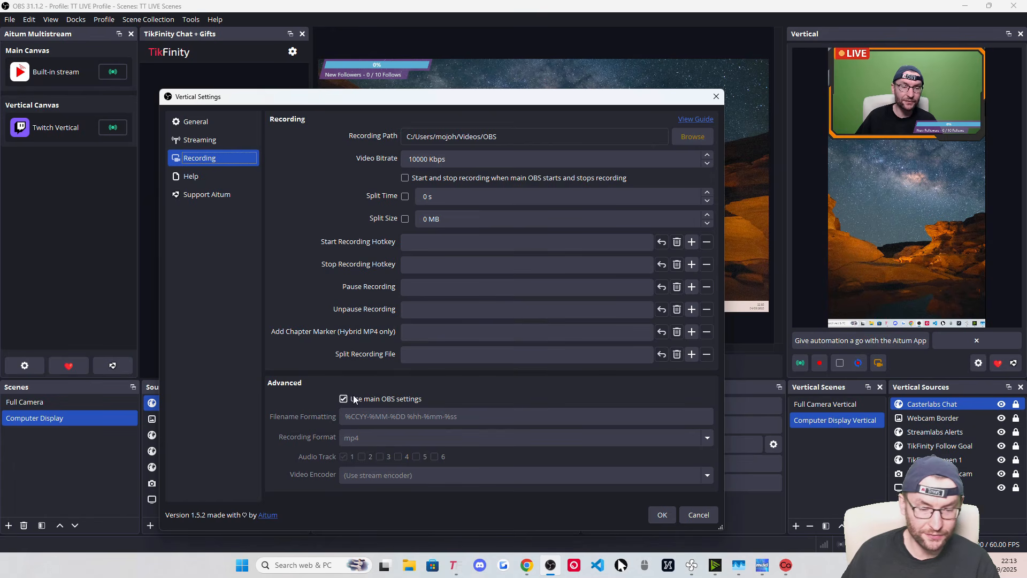
{"action": "left_click", "coordinate": [661, 514]}
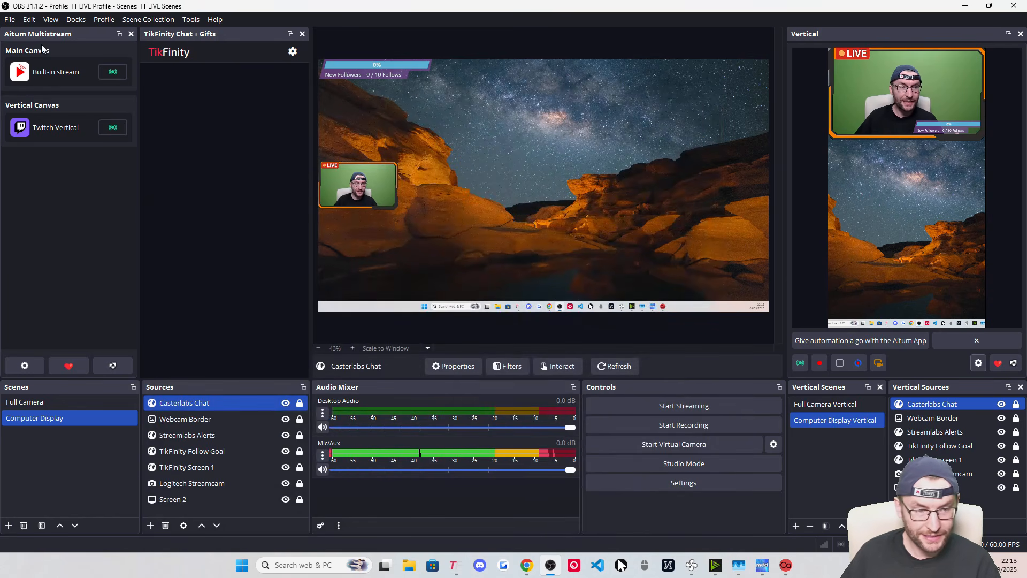
Check the Main Canvas outputs in the Aitum Multistream settings, then close them
{"action": "left_click", "coordinate": [25, 365]}
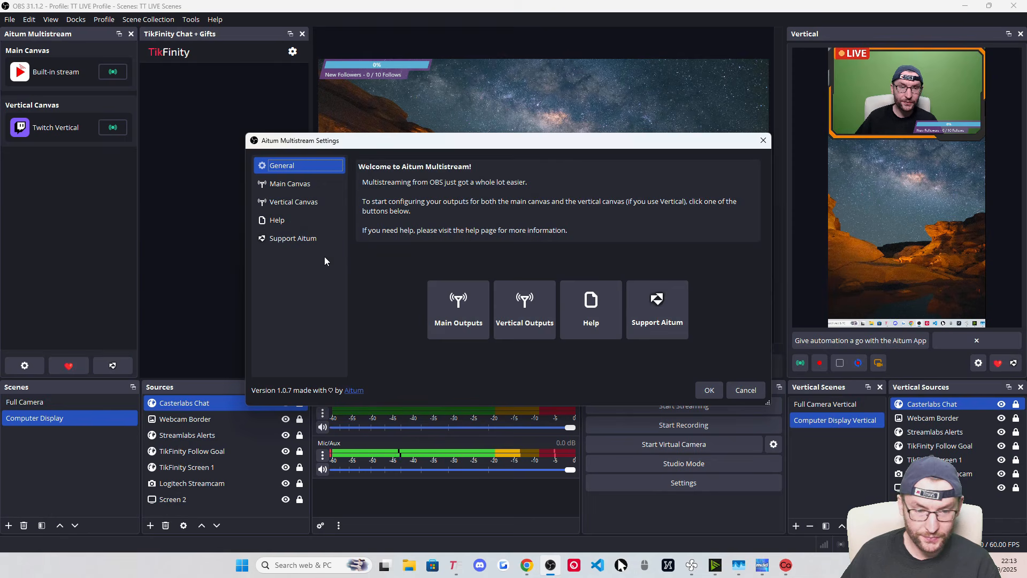
{"action": "left_click", "coordinate": [459, 309]}
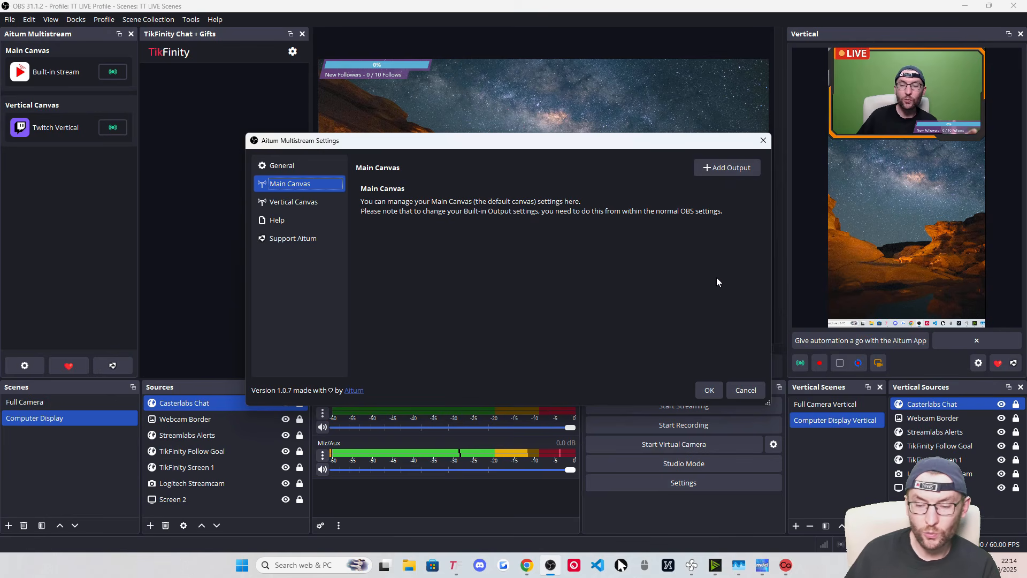
{"action": "left_click", "coordinate": [747, 391]}
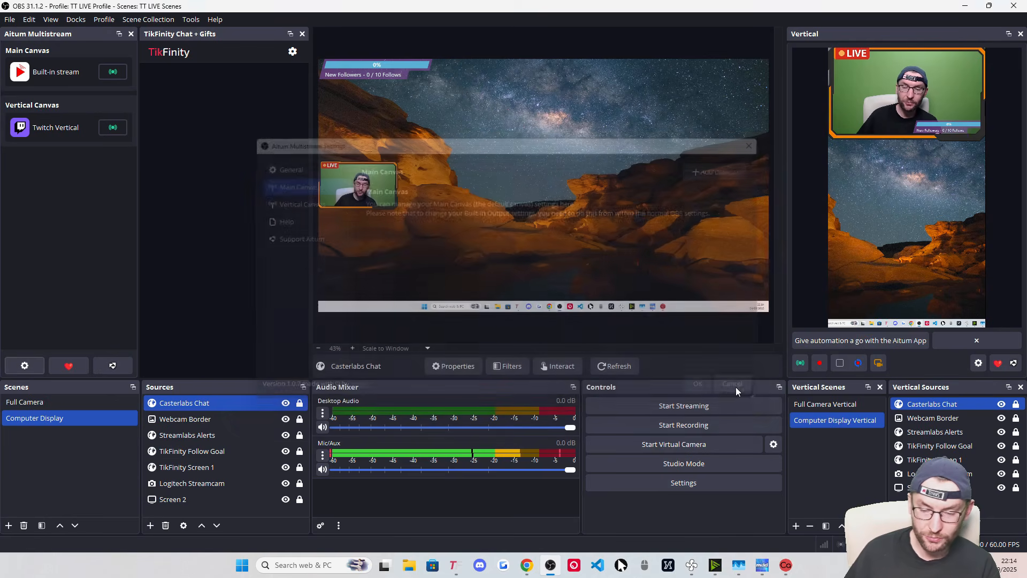
Look through the streaming services on the Stream page of OBS Settings, leaving Service on Custom
{"action": "left_click", "coordinate": [669, 485]}
{"action": "left_click", "coordinate": [280, 135]}
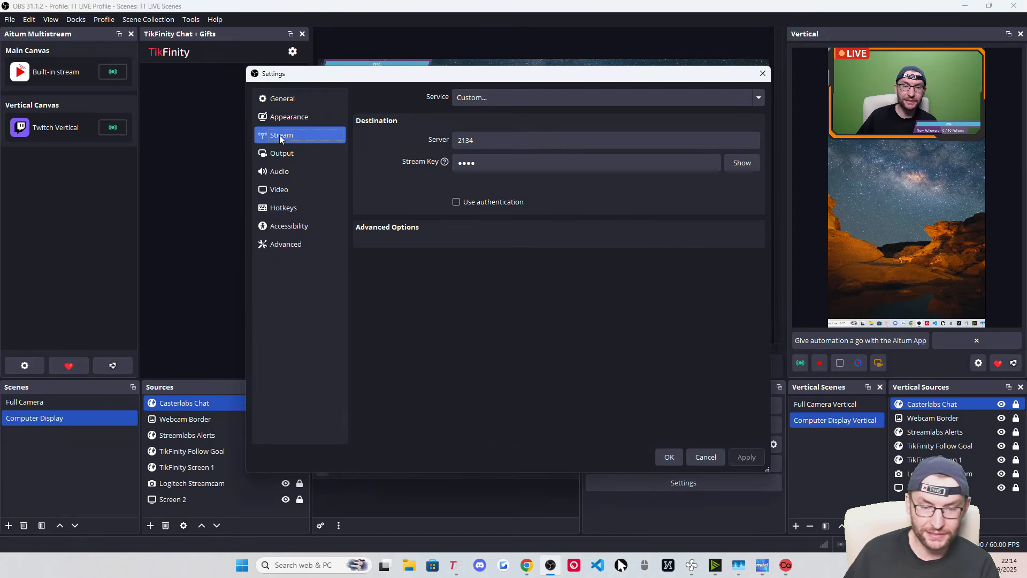
{"action": "left_click", "coordinate": [485, 99]}
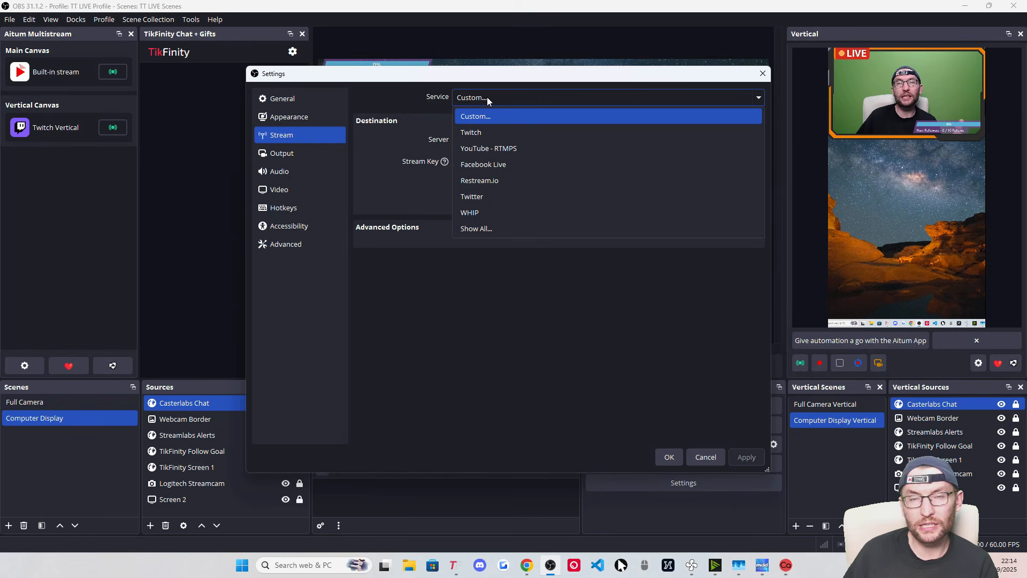
{"action": "left_click", "coordinate": [487, 97]}
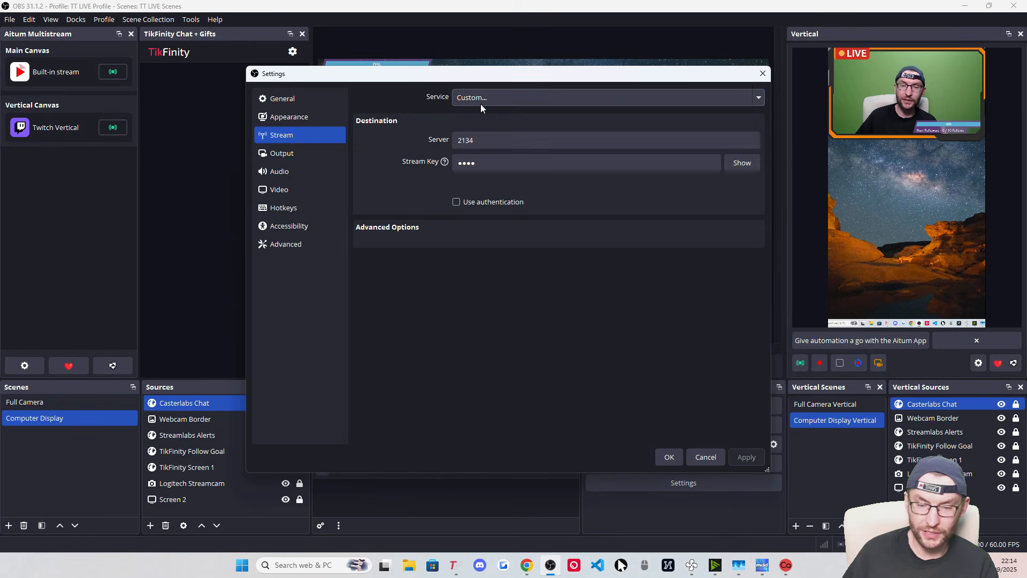
{"action": "left_click", "coordinate": [480, 99]}
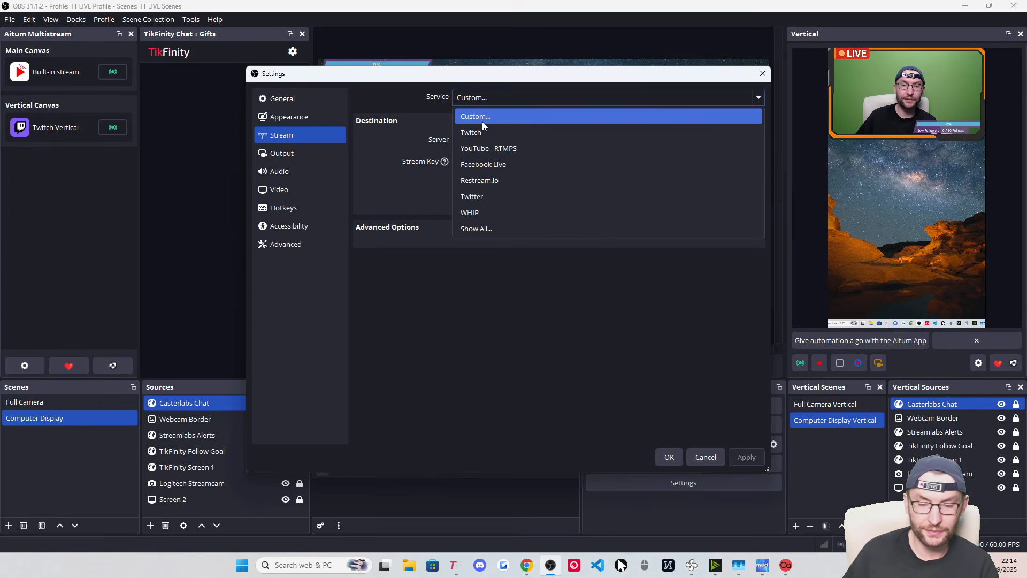
{"action": "left_click", "coordinate": [397, 98]}
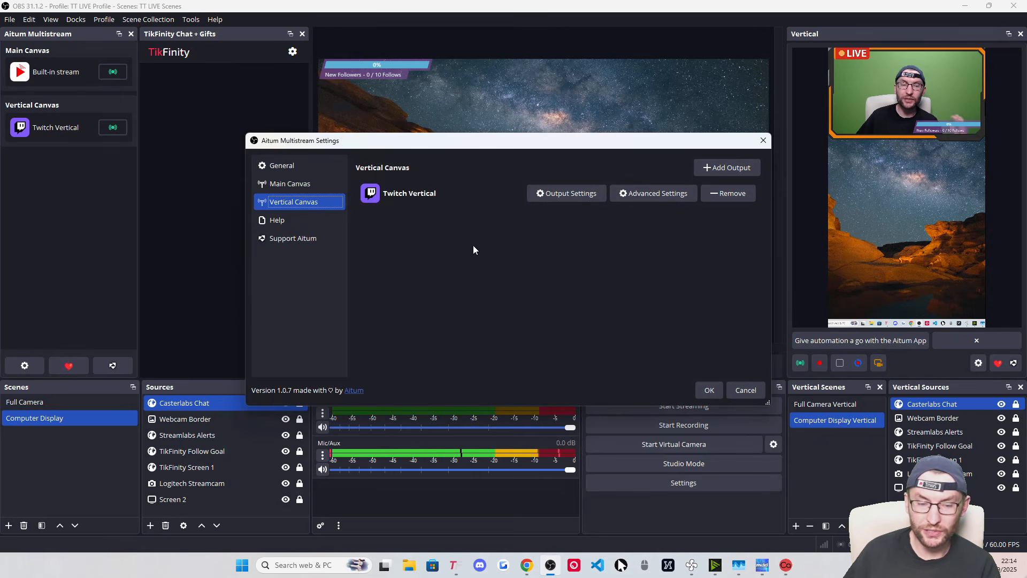
Remove the Twitch Vertical output, add a TikTok output, and switch to TikTok LIVE Center in Chrome
{"action": "left_click", "coordinate": [731, 194]}
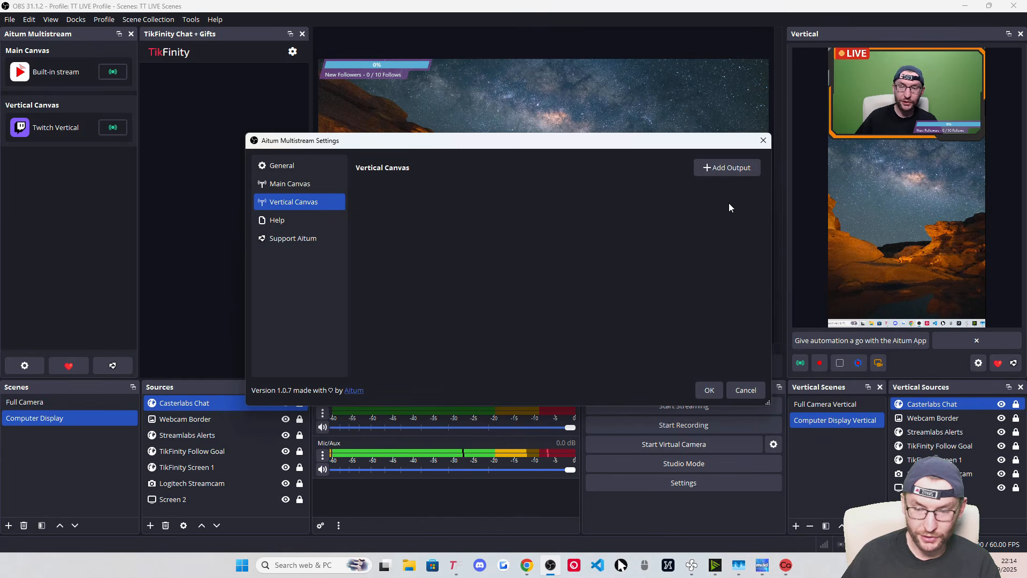
{"action": "left_click", "coordinate": [718, 167]}
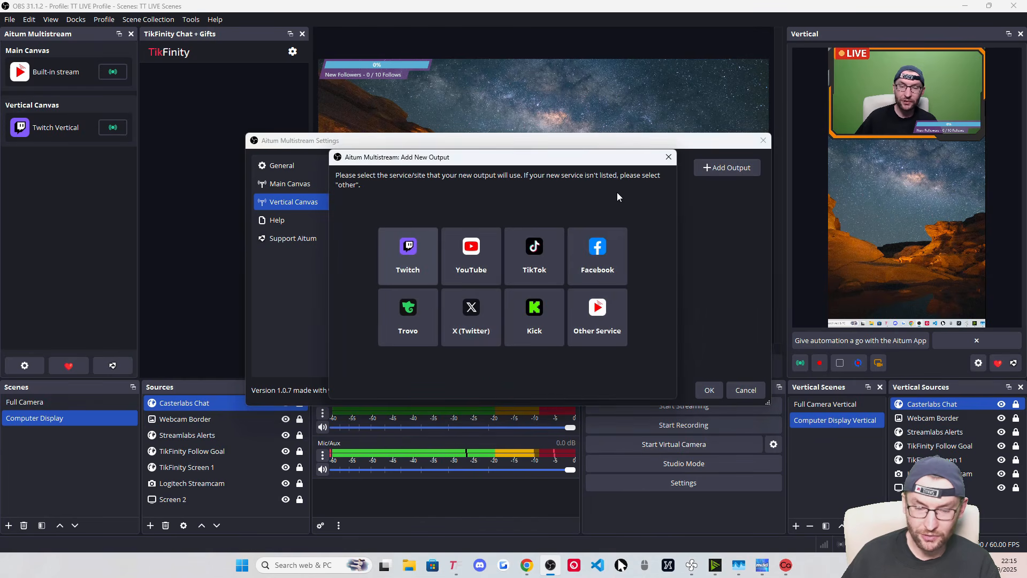
{"action": "left_click", "coordinate": [546, 268]}
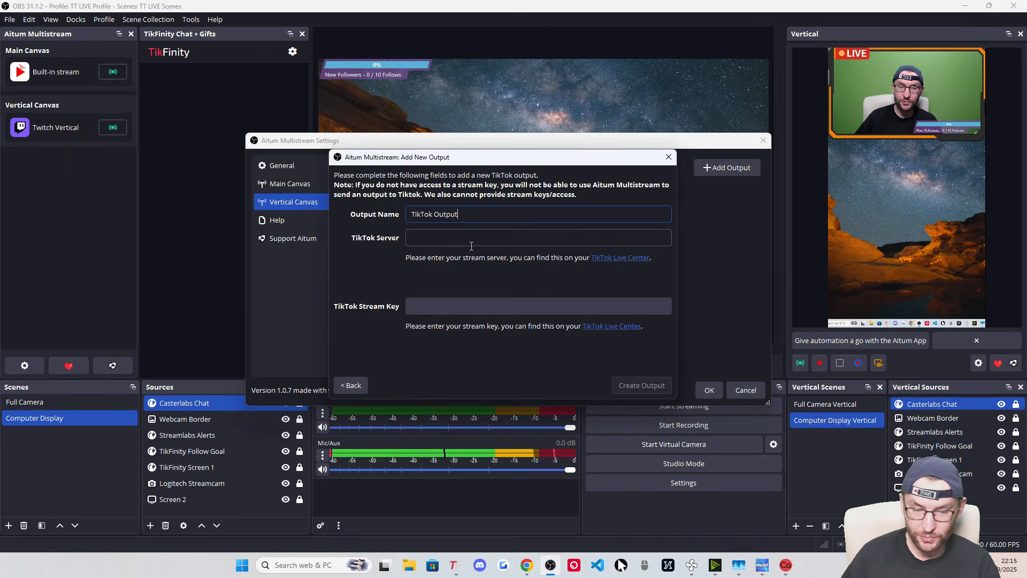
{"action": "left_click", "coordinate": [526, 565]}
{"action": "left_click", "coordinate": [453, 508]}
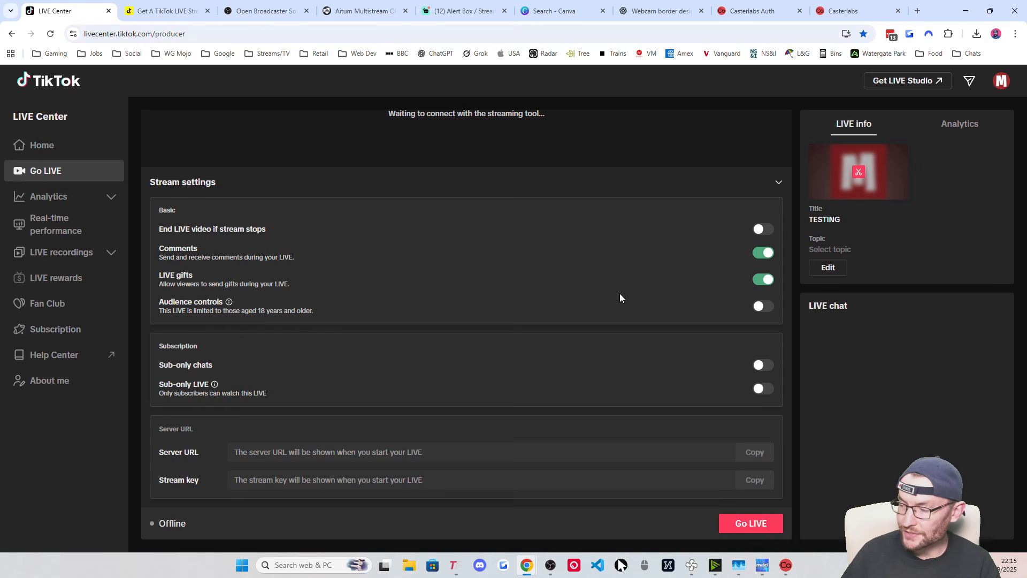
Go live in TikTok LIVE Center with the stream topic set to PUBG Mobile
{"action": "left_click", "coordinate": [217, 36]}
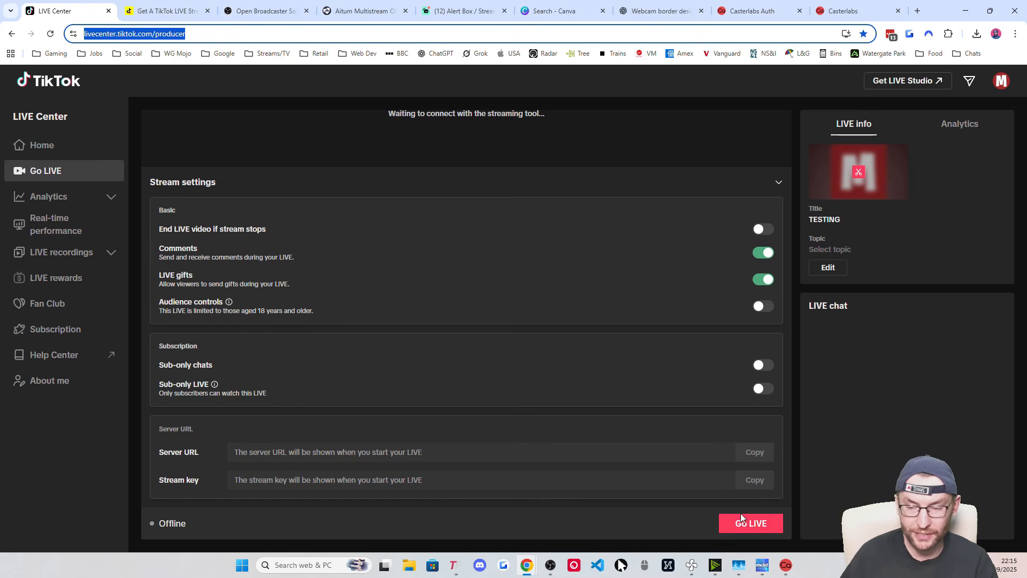
{"action": "left_click", "coordinate": [774, 531]}
{"action": "left_click", "coordinate": [774, 531]}
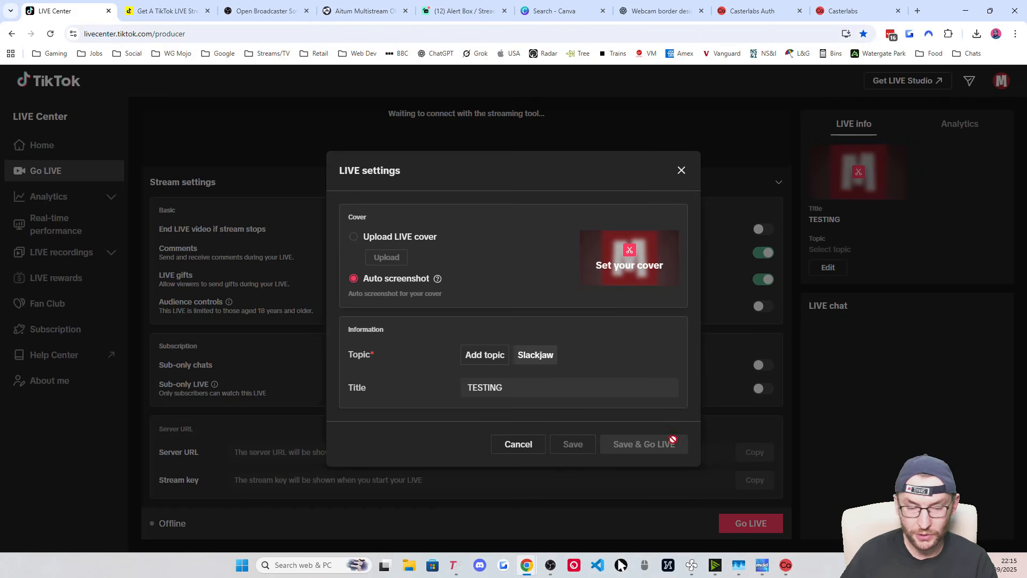
{"action": "left_click", "coordinate": [484, 357]}
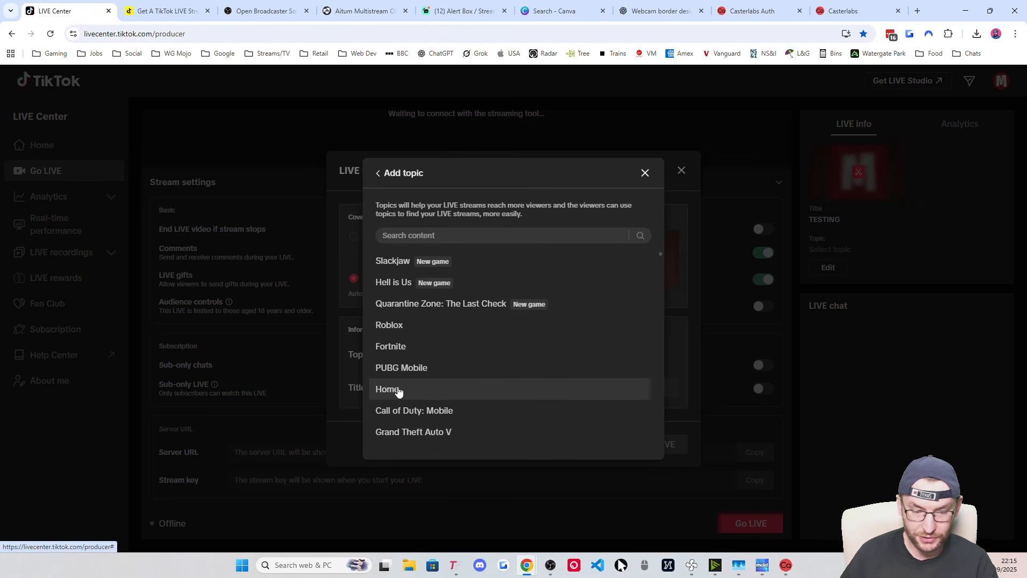
{"action": "left_click", "coordinate": [408, 369]}
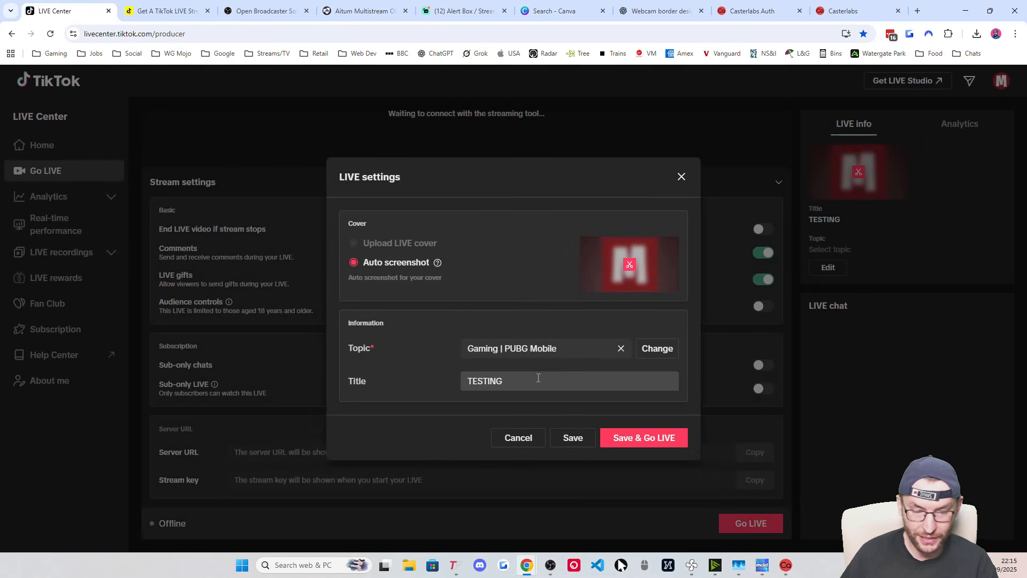
{"action": "left_click", "coordinate": [652, 442]}
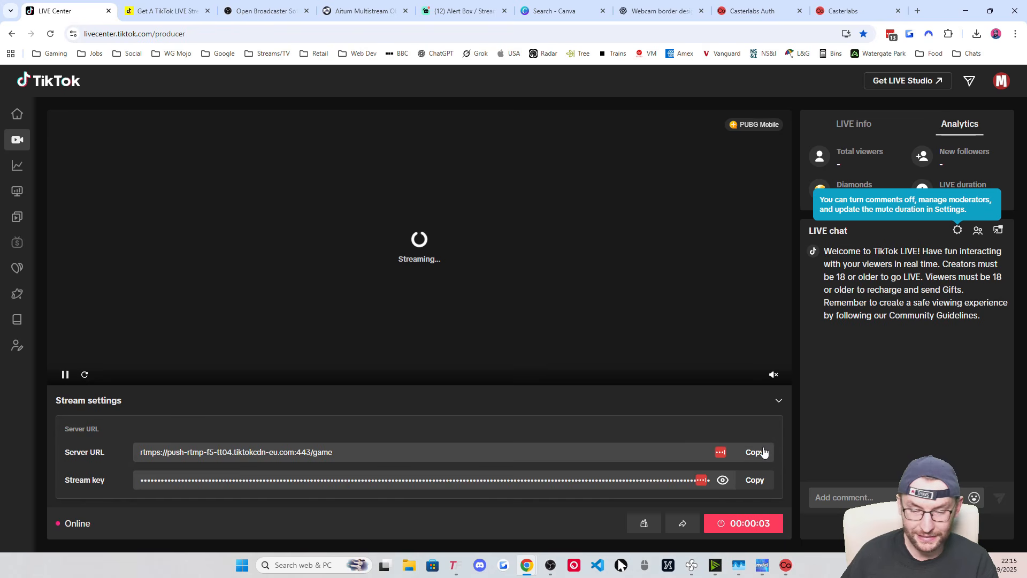
Copy the issued Server URL and return to the TikTok output form in OBS
{"action": "left_click_drag", "start_coordinate": [65, 459], "coordinate": [106, 479]}
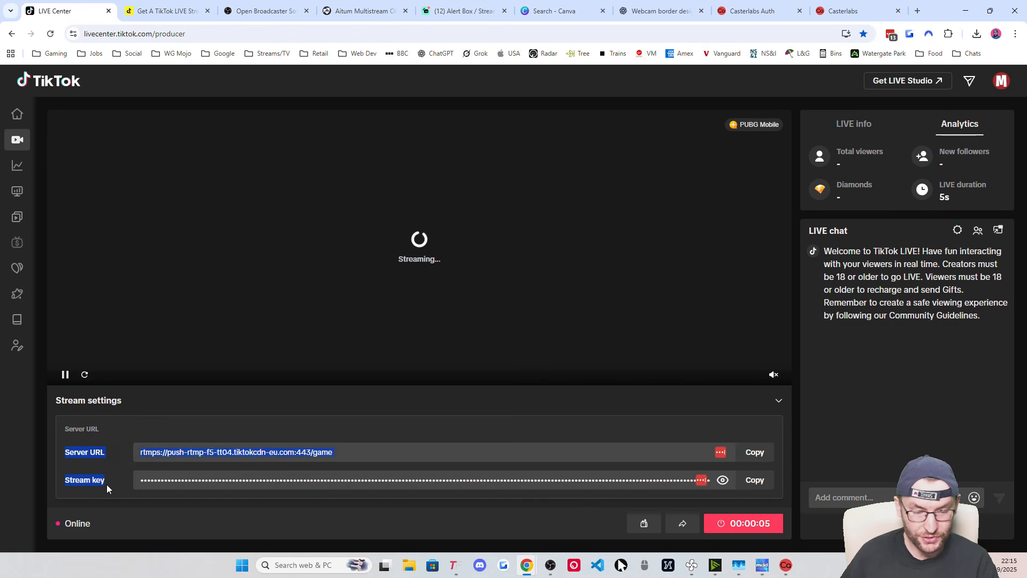
{"action": "left_click", "coordinate": [754, 452]}
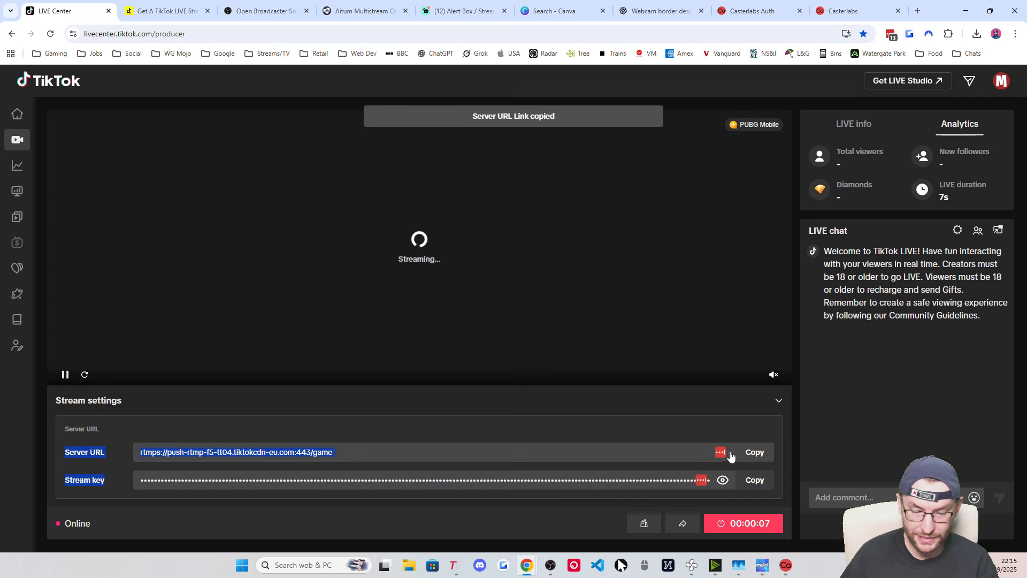
{"action": "left_click", "coordinate": [624, 426]}
{"action": "left_click", "coordinate": [755, 453]}
{"action": "left_click", "coordinate": [550, 565]}
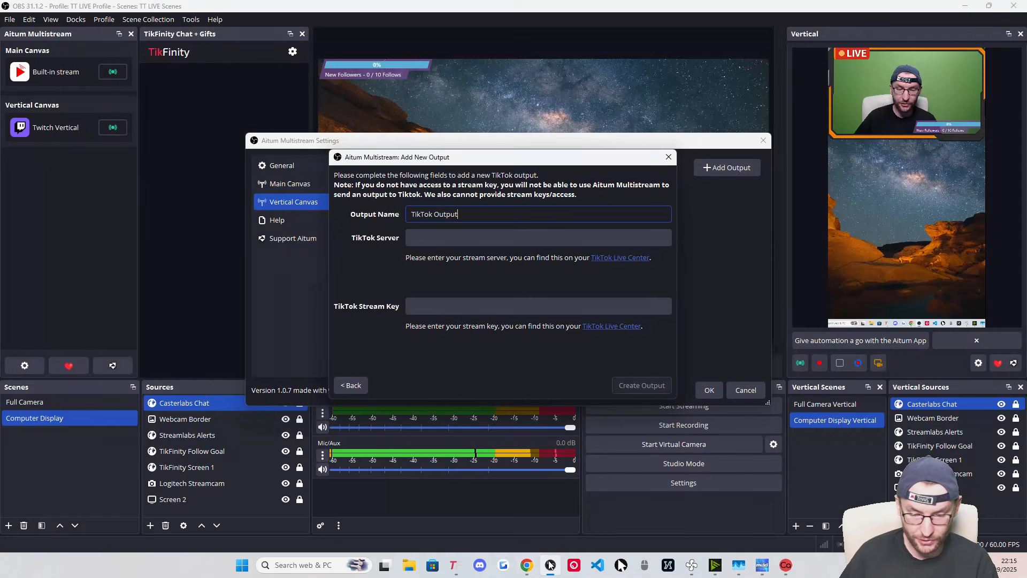
Paste TikTok's server URL and stream key into the form and create the TikTok Output
{"action": "left_click", "coordinate": [459, 238]}
{"action": "key", "text": "ctrl+v"}
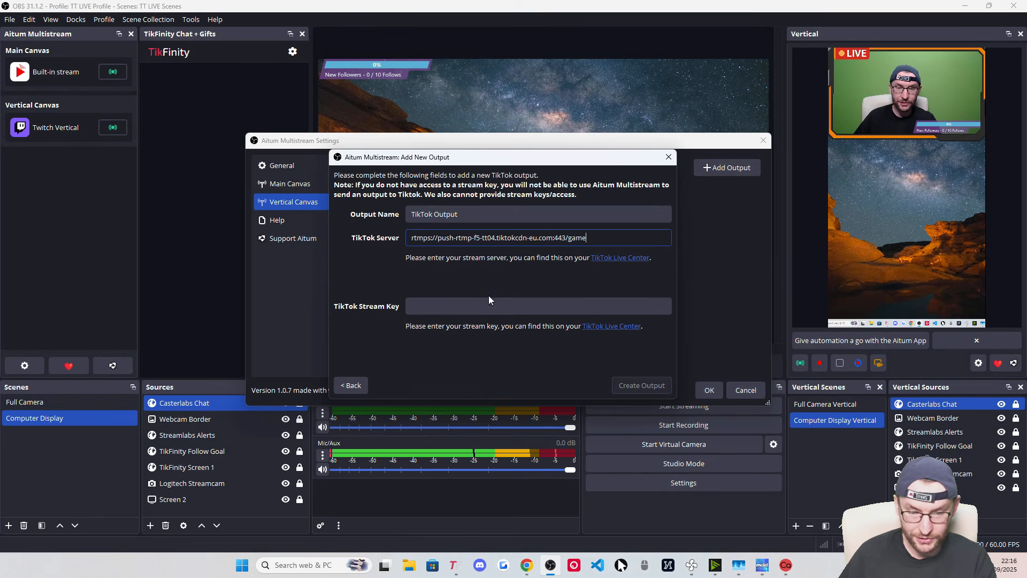
{"action": "mouse_move", "coordinate": [527, 565]}
{"action": "left_click", "coordinate": [602, 518]}
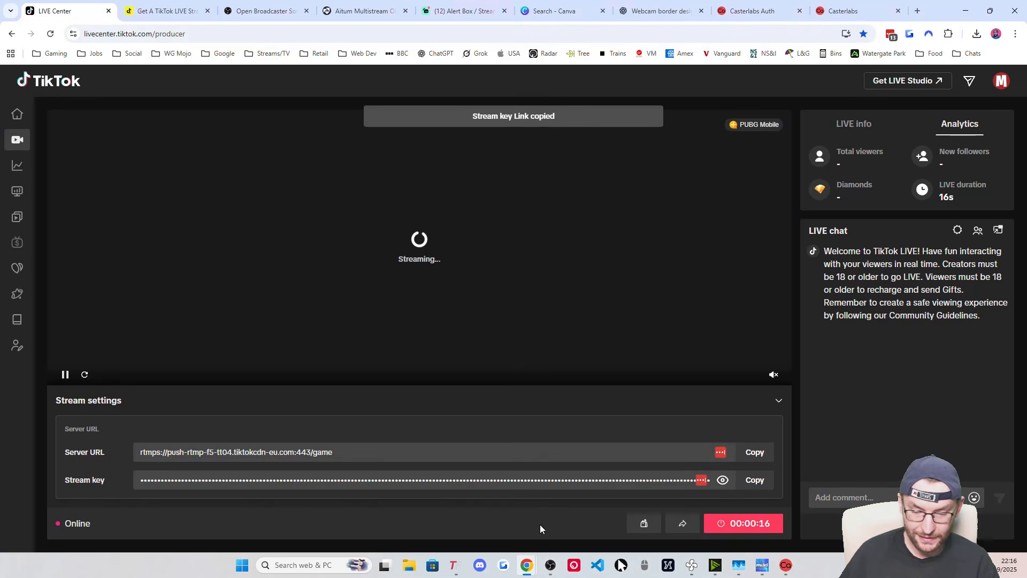
{"action": "left_click", "coordinate": [551, 565]}
{"action": "left_click", "coordinate": [444, 303]}
{"action": "key", "text": "ctrl+v"}
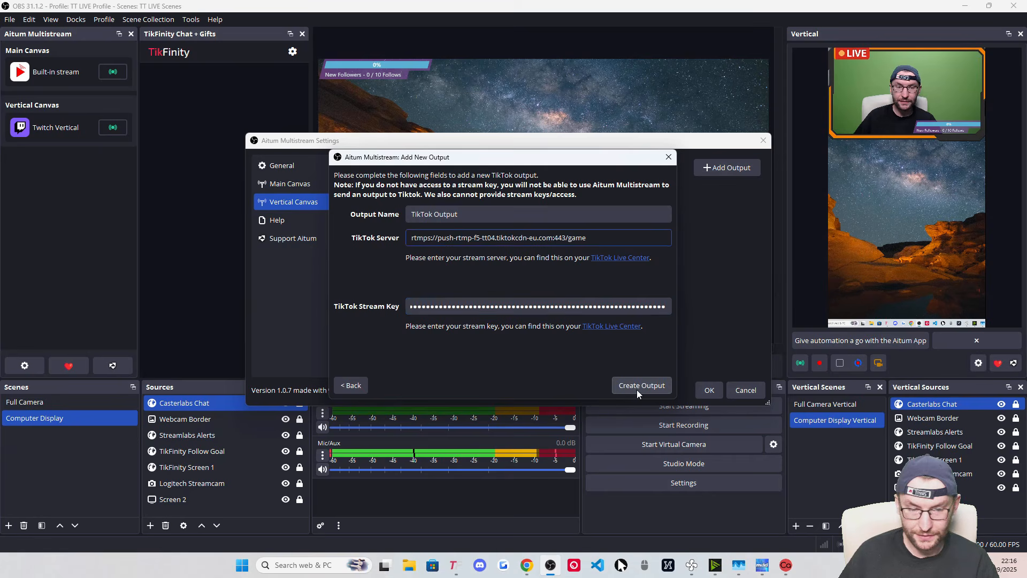
{"action": "left_click", "coordinate": [636, 389]}
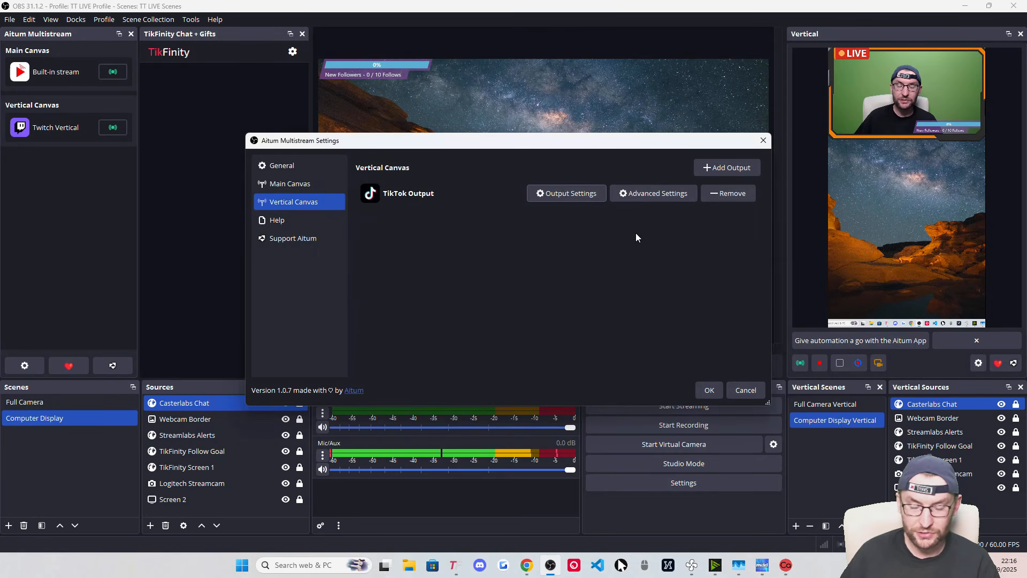
Review the TikTok Output's advanced audio settings, then save and close the multistream settings
{"action": "left_click", "coordinate": [654, 194]}
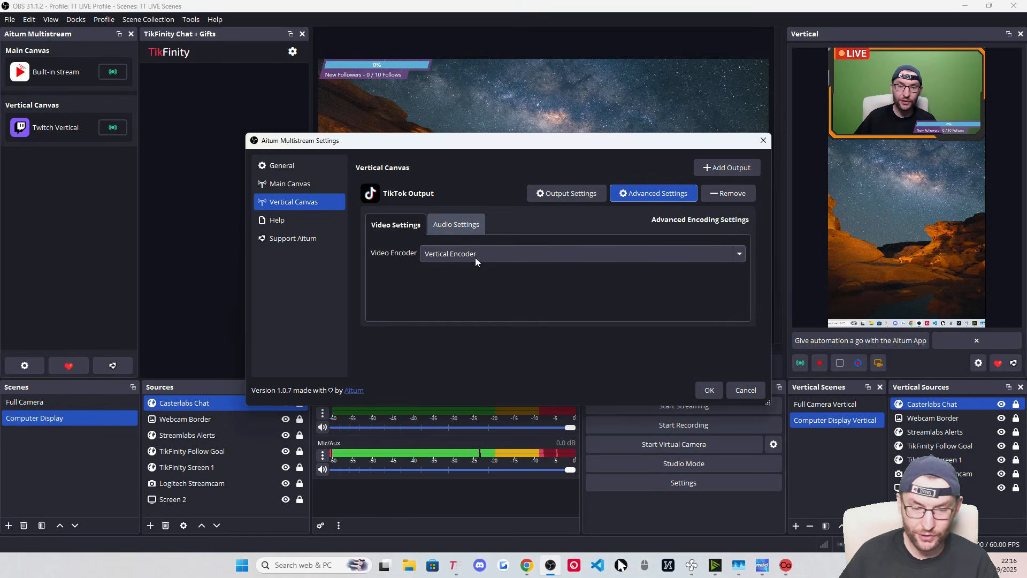
{"action": "left_click", "coordinate": [458, 227]}
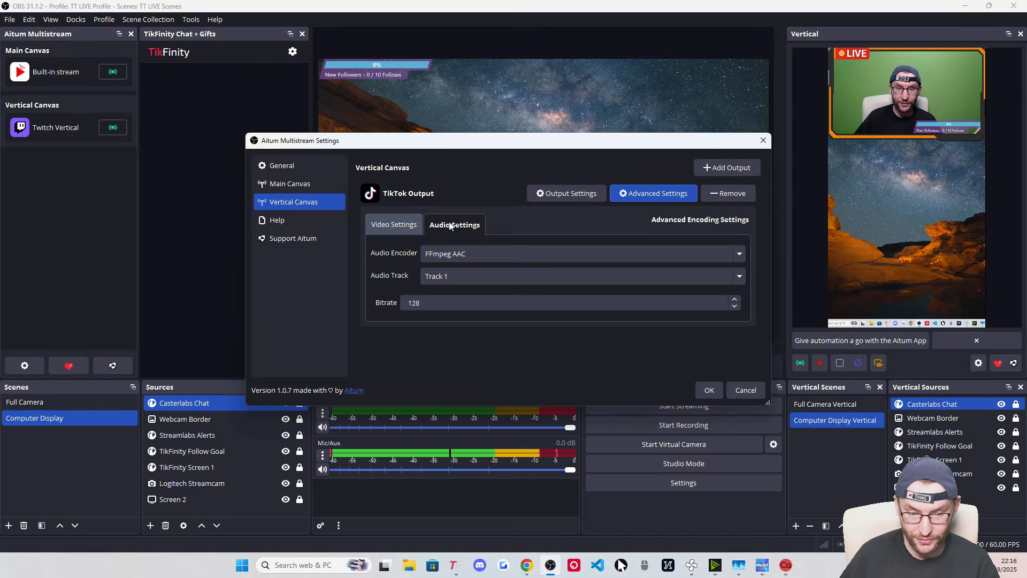
{"action": "left_click", "coordinate": [708, 390]}
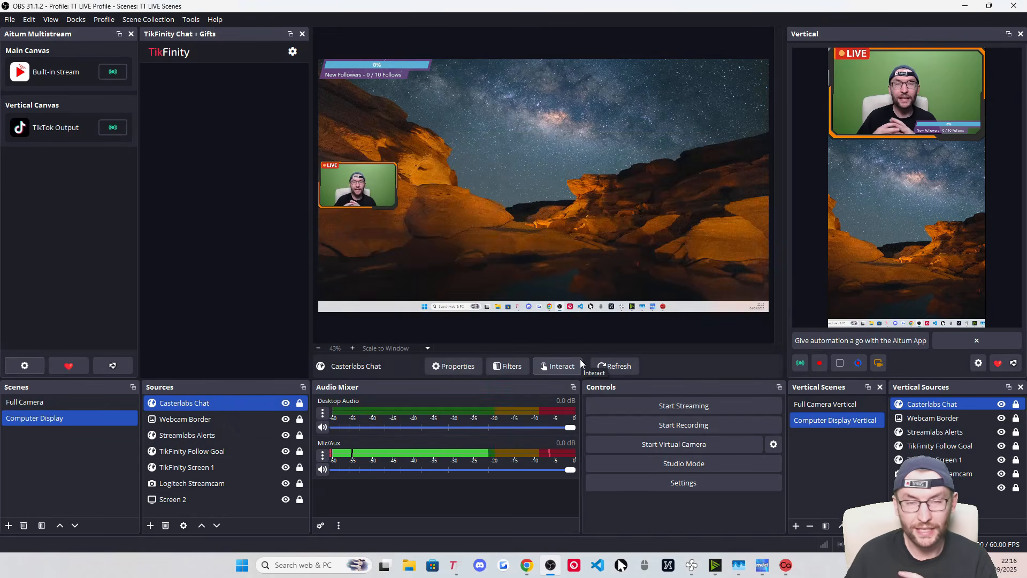